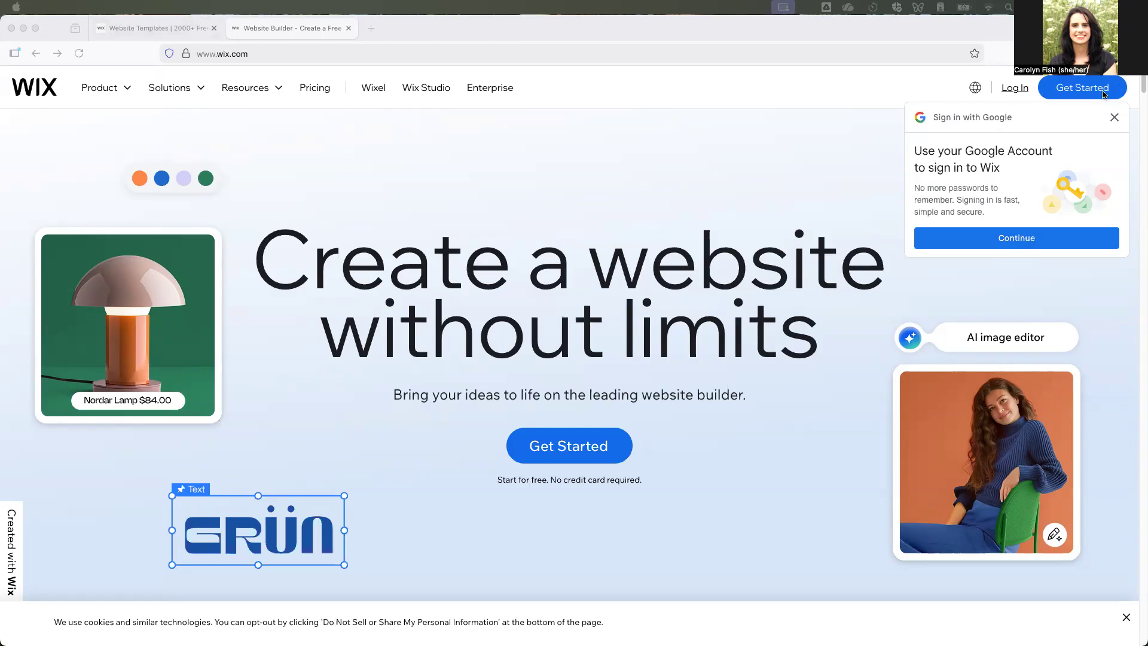
- Log in to the Wix account by entering the account e-mail and continuing with e-mail
click(1015, 89)
click(1014, 89)
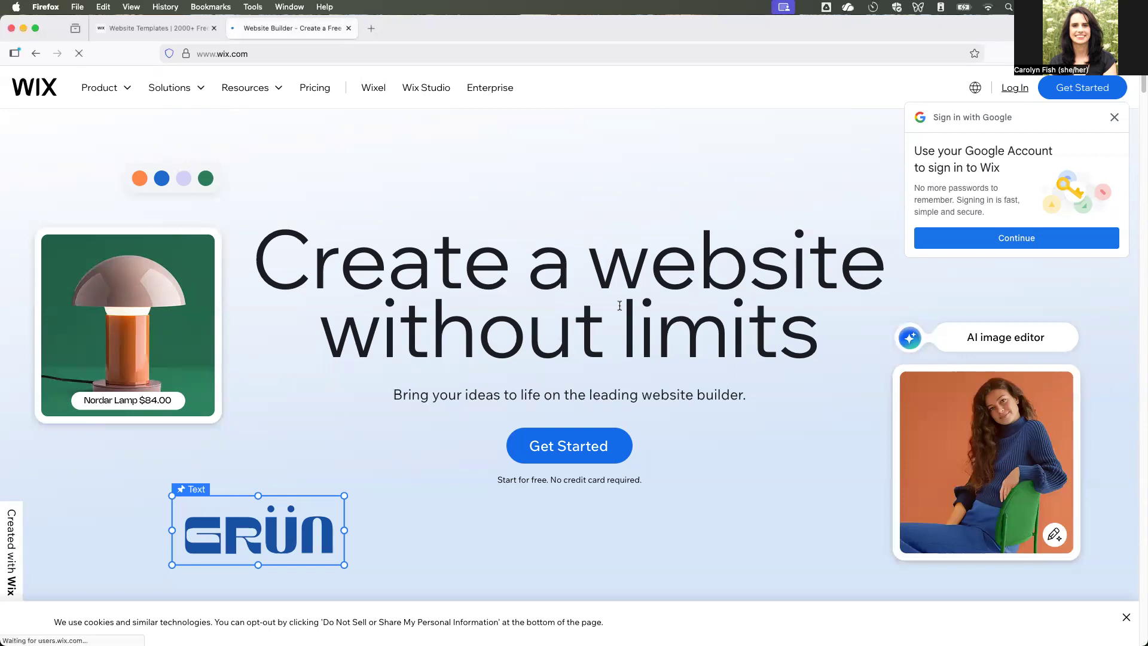
click(443, 260)
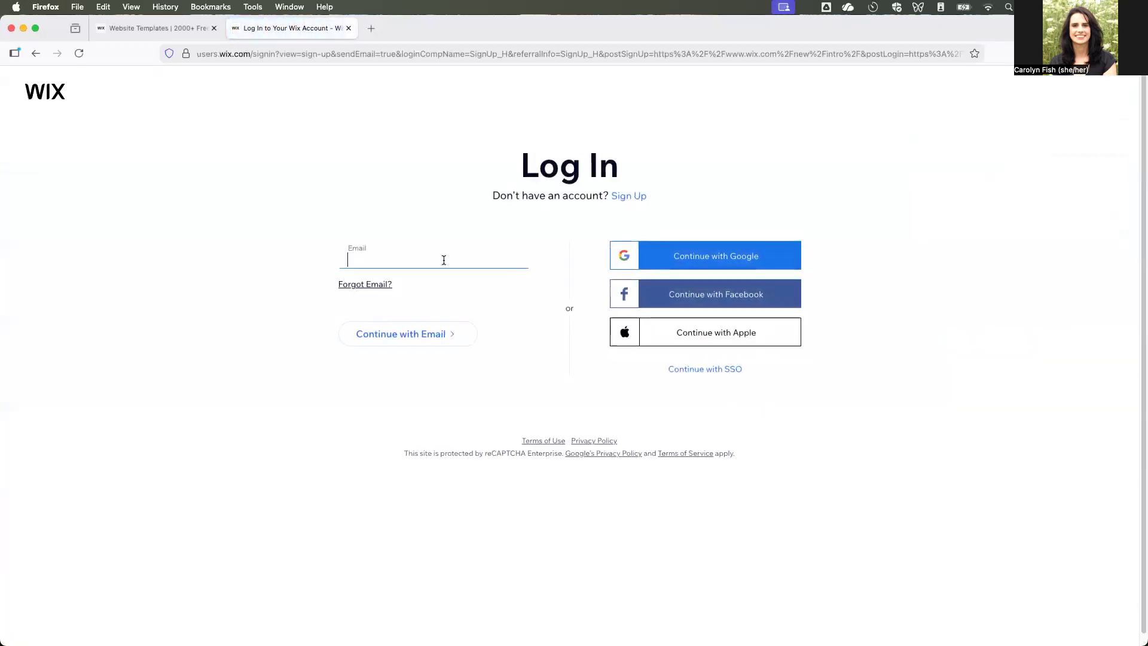
key(Return)
click(391, 351)
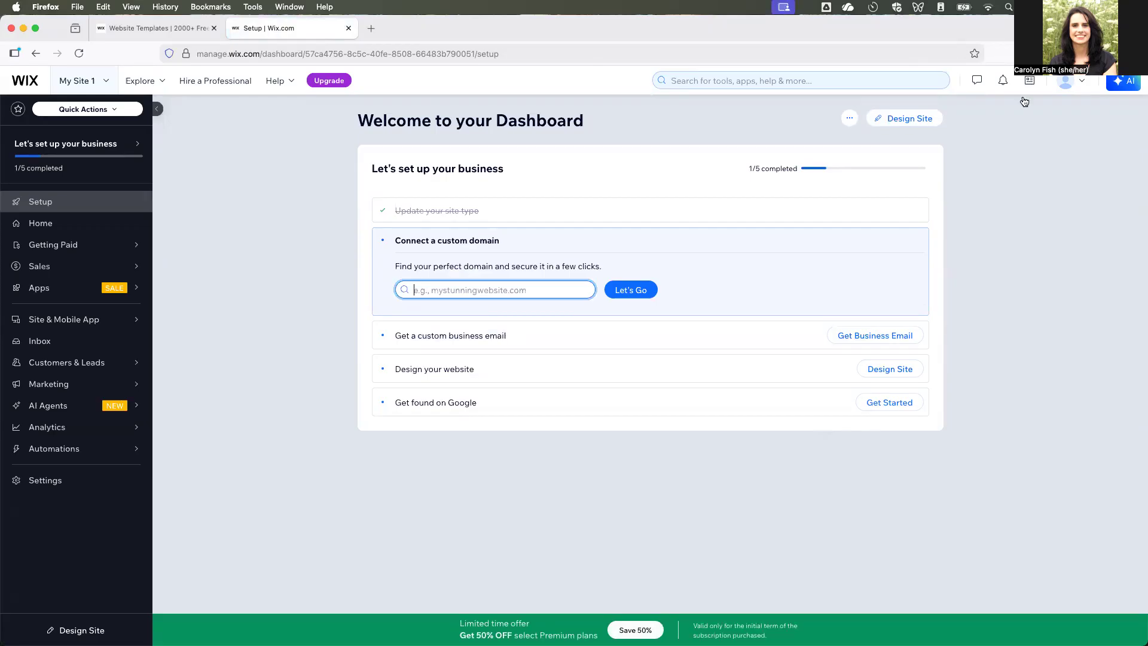
- Start designing the site from the dashboard by choosing to customize a template
click(897, 118)
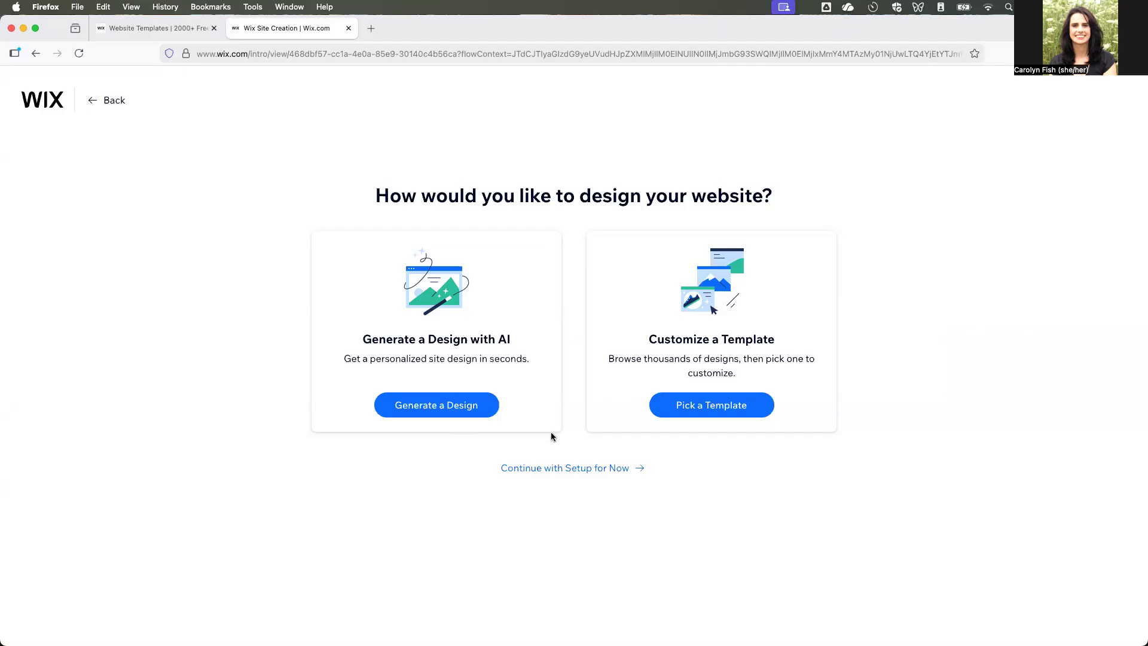
click(720, 417)
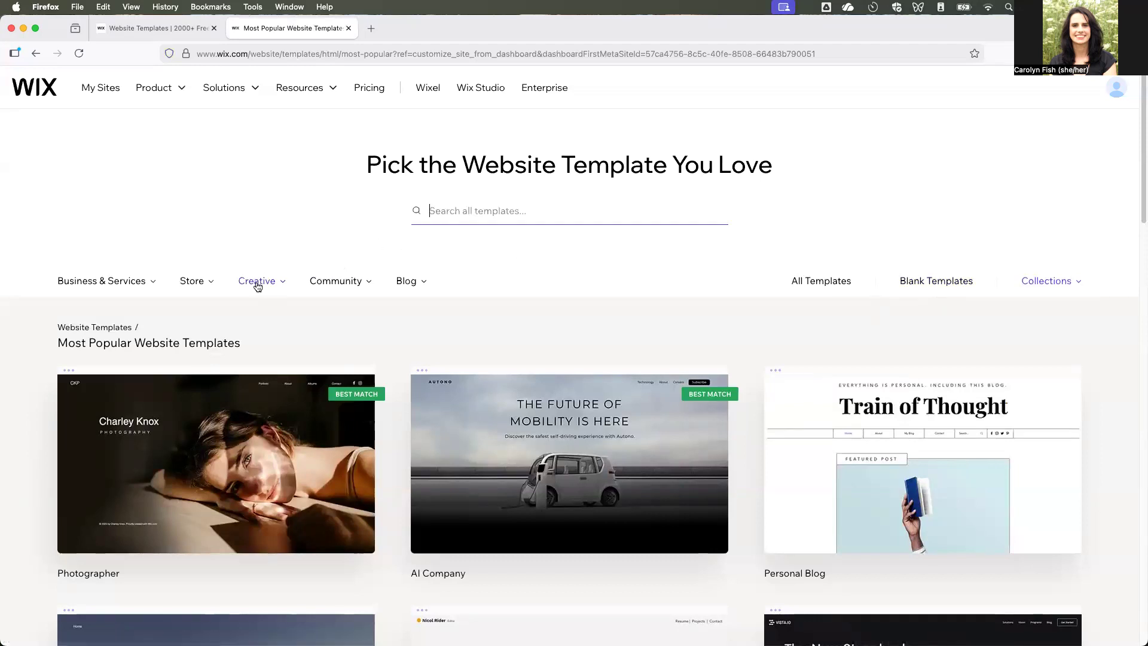
mouse_move(258, 287)
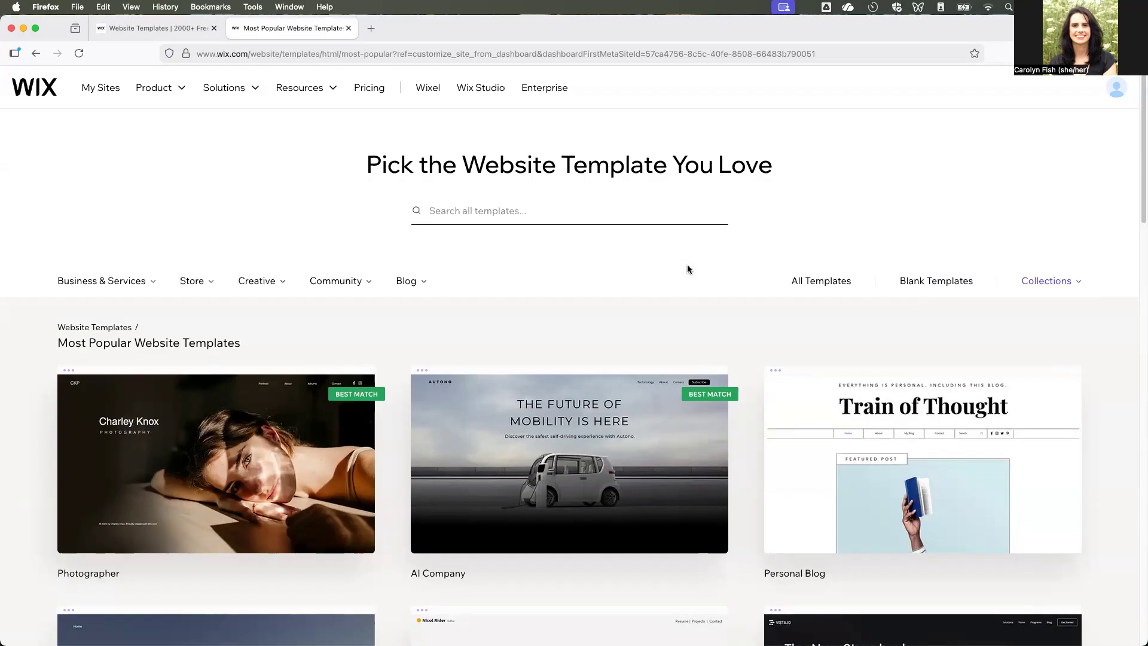
- Show the blank website templates and browse the available layouts
click(956, 290)
scroll(651, 519, down, 2)
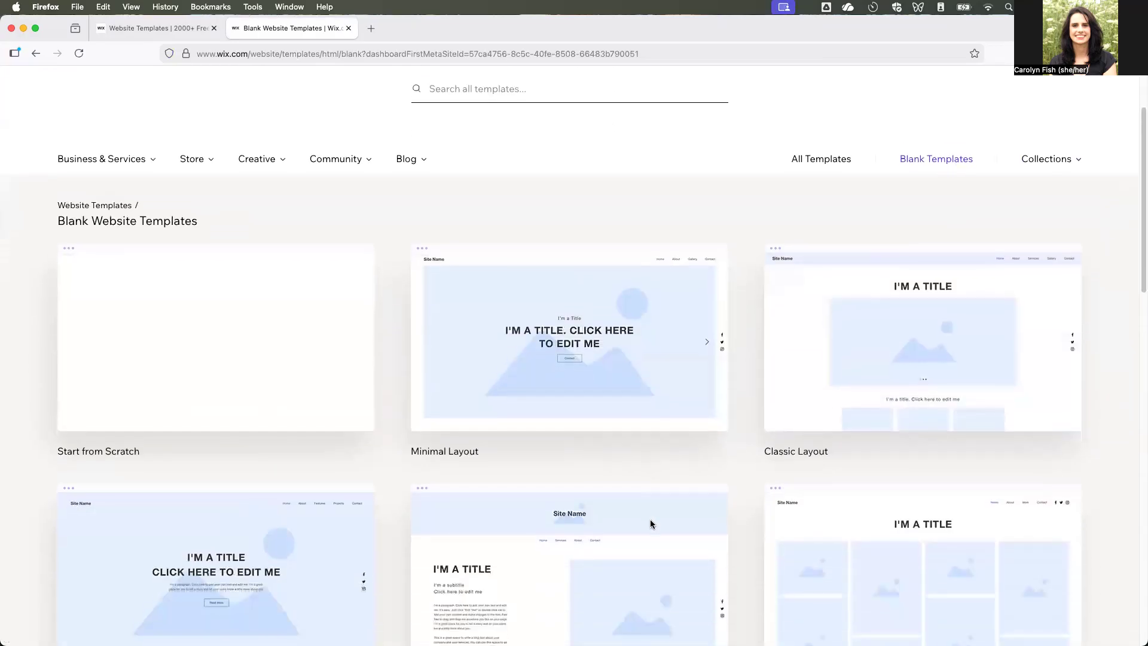
scroll(651, 519, down, 3)
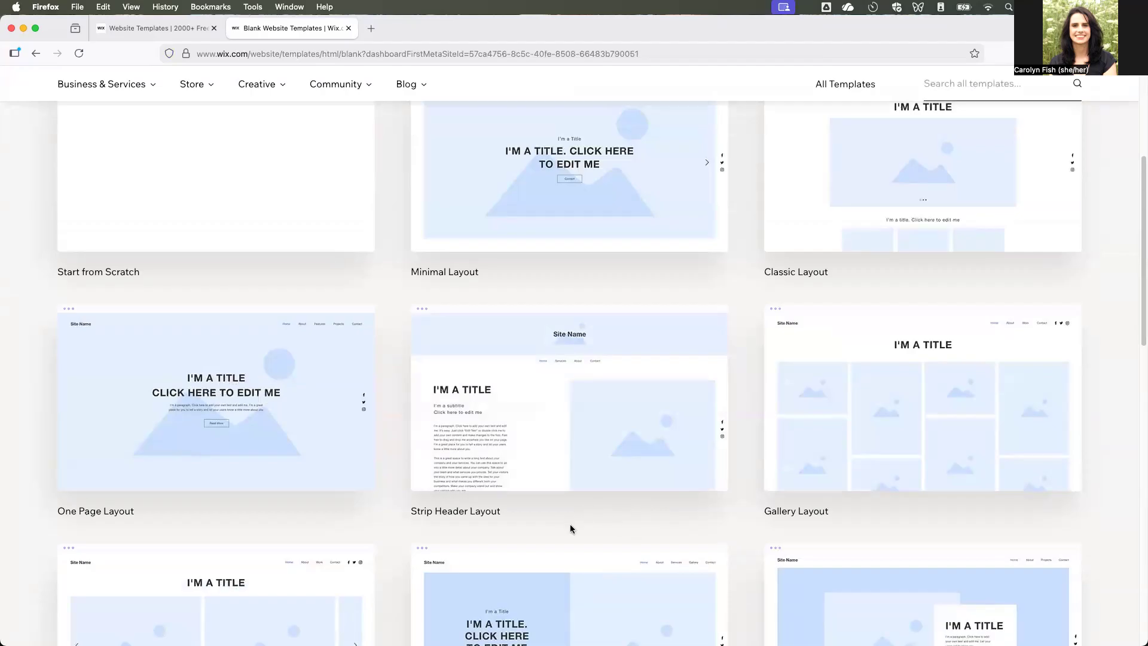
scroll(597, 525, down, 3)
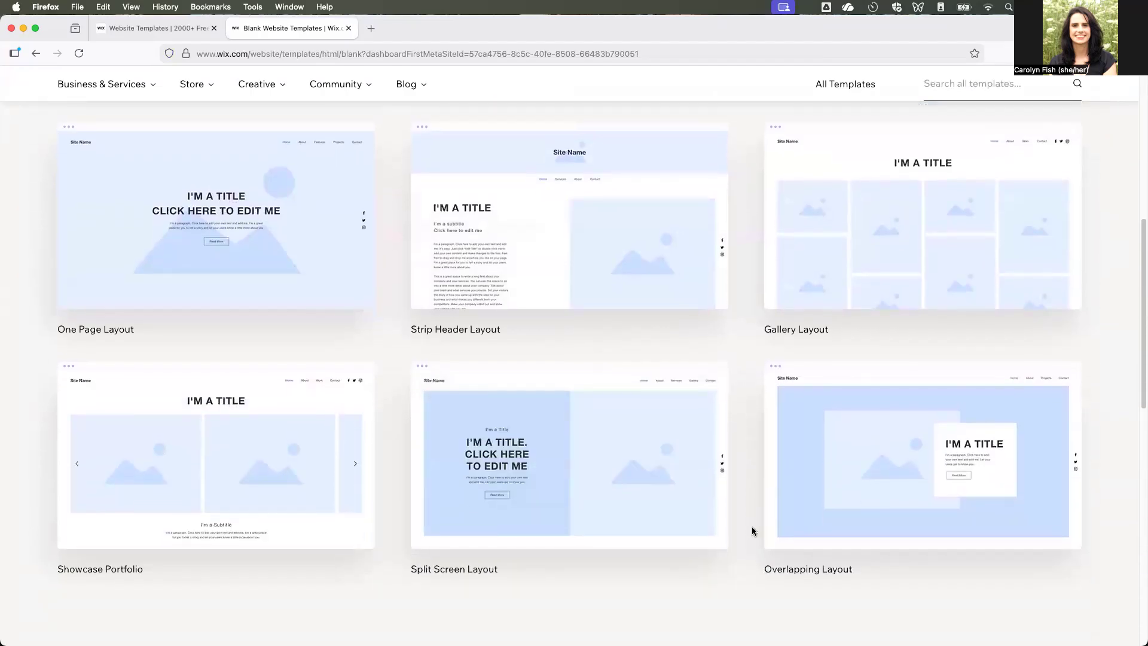
scroll(735, 535, down, 1)
scroll(743, 424, up, 2)
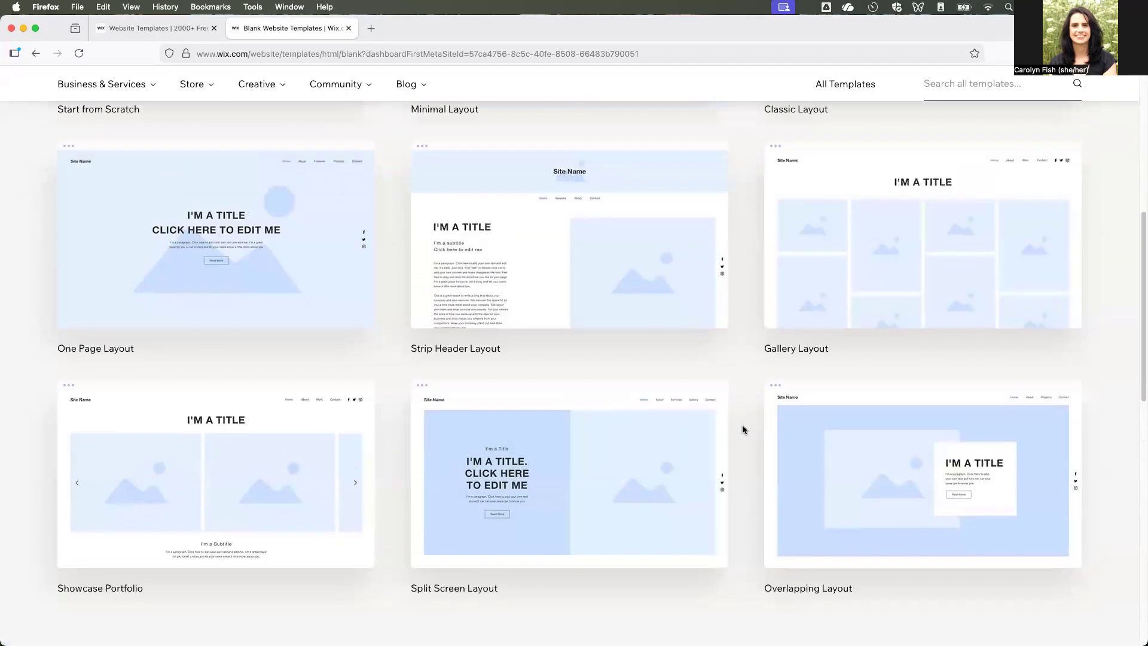
- Try to reach the cartographer's personal website by entering its .com address in a new browser tab
click(375, 31)
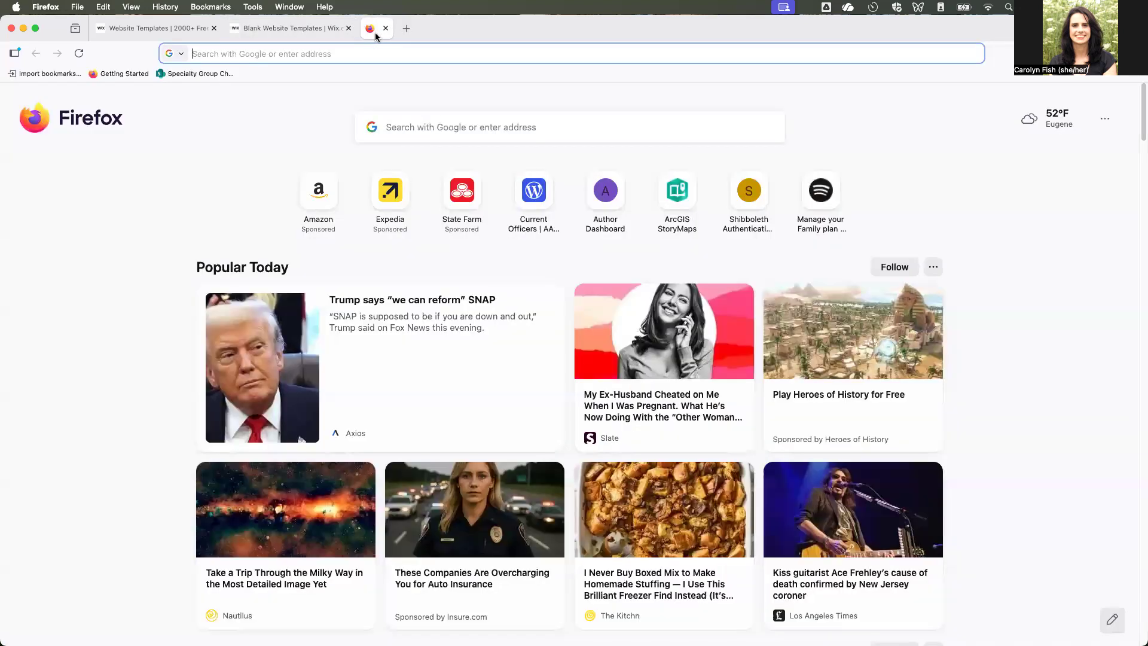
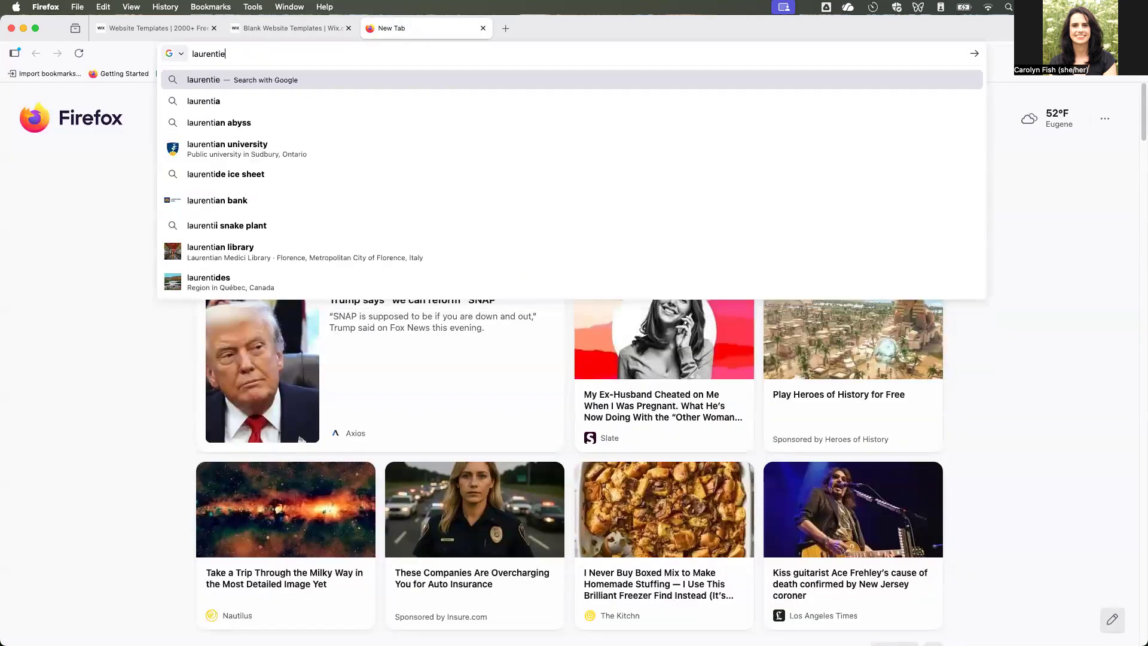
key(Return)
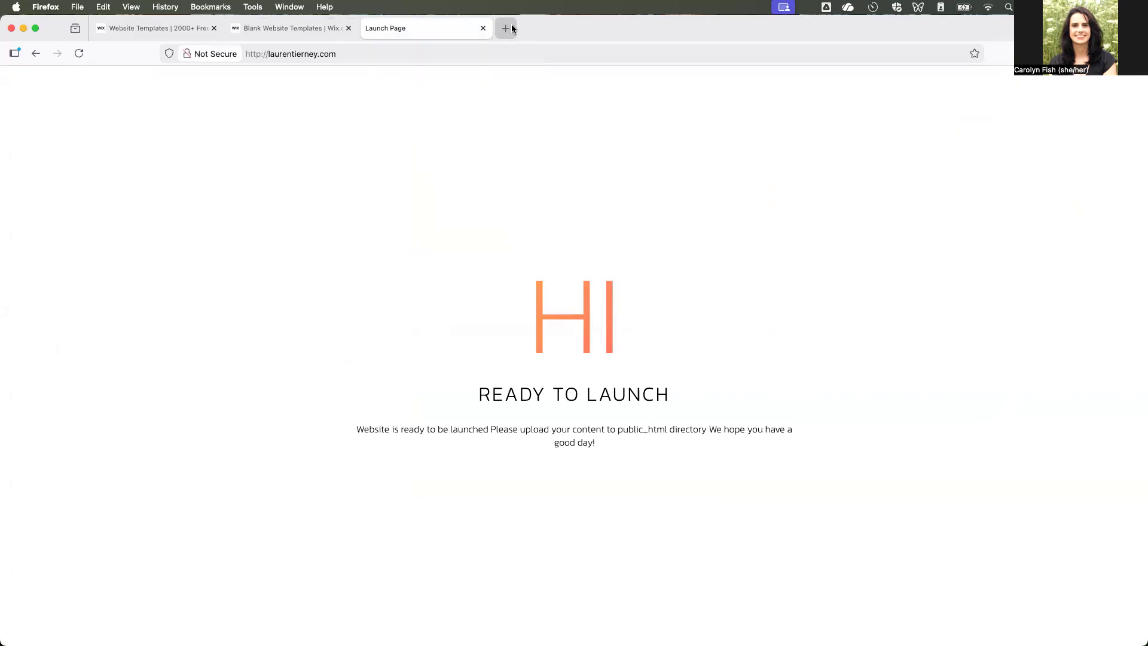
- Go to google.com and search for the cartographer's full name
click(385, 49)
text(go)
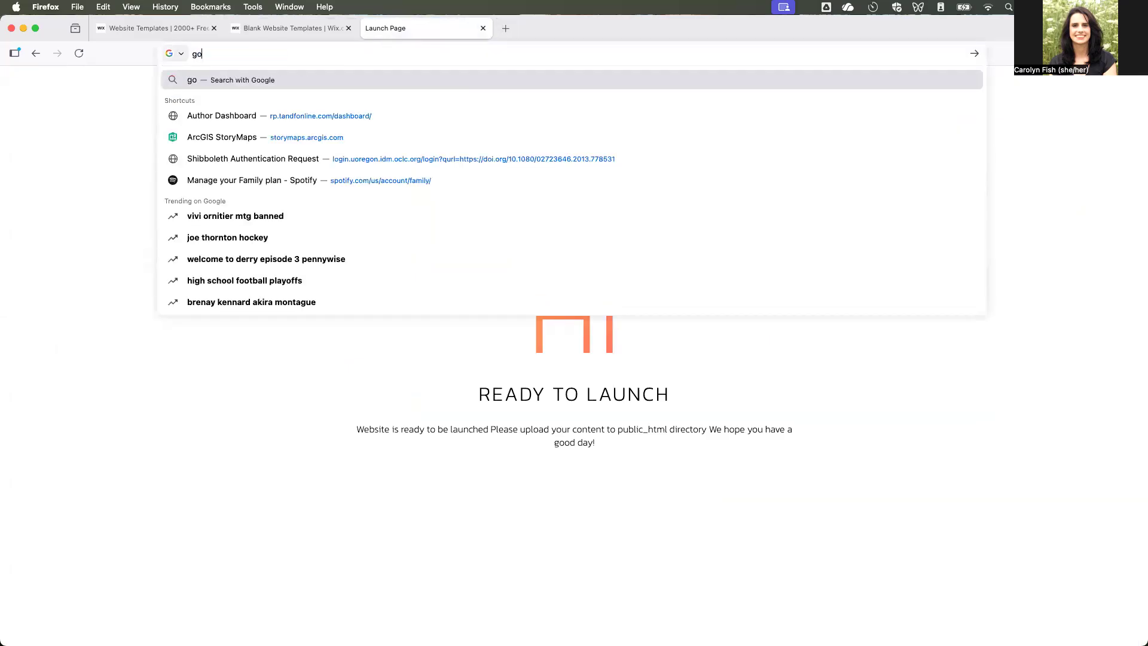
text(ogle.com)
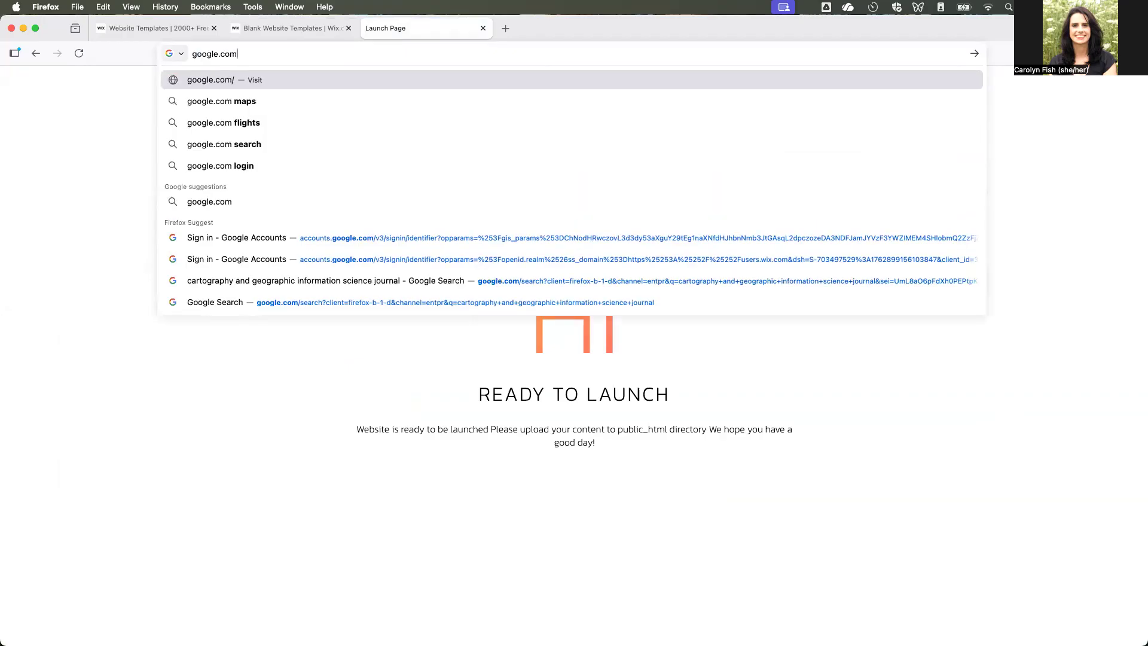
key(Return)
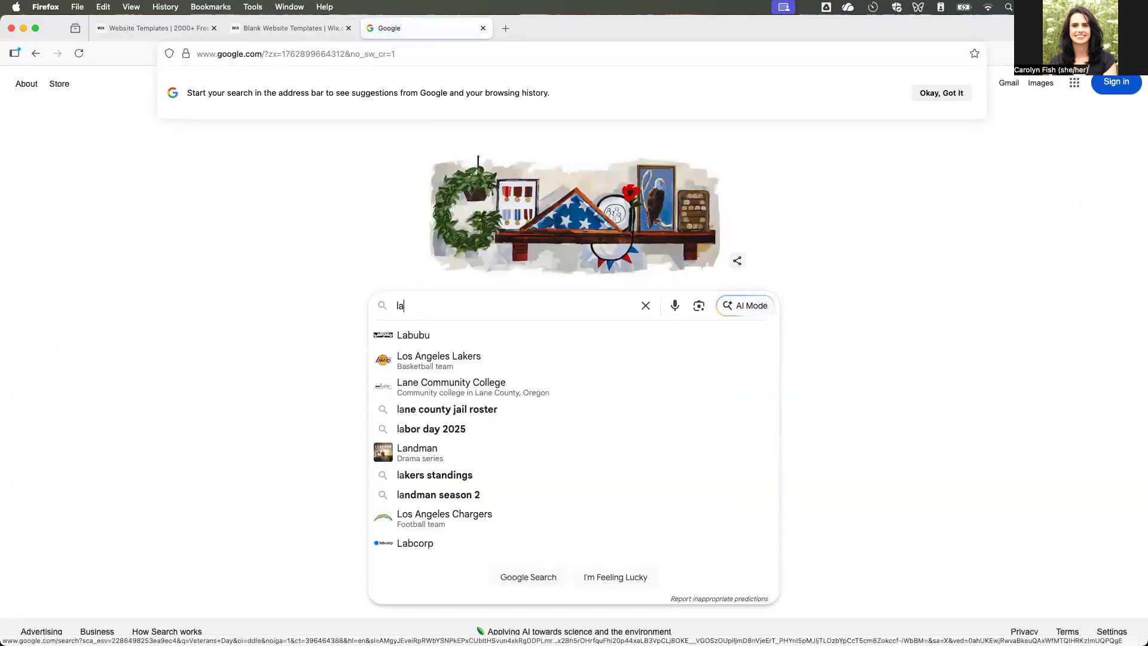
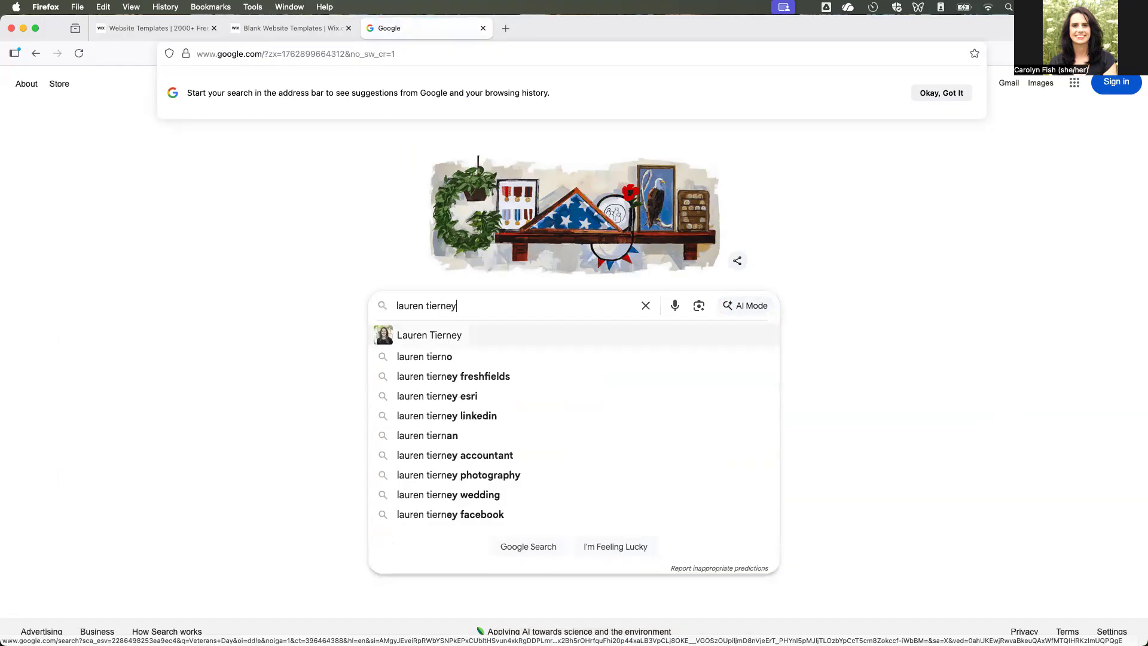
key(Return)
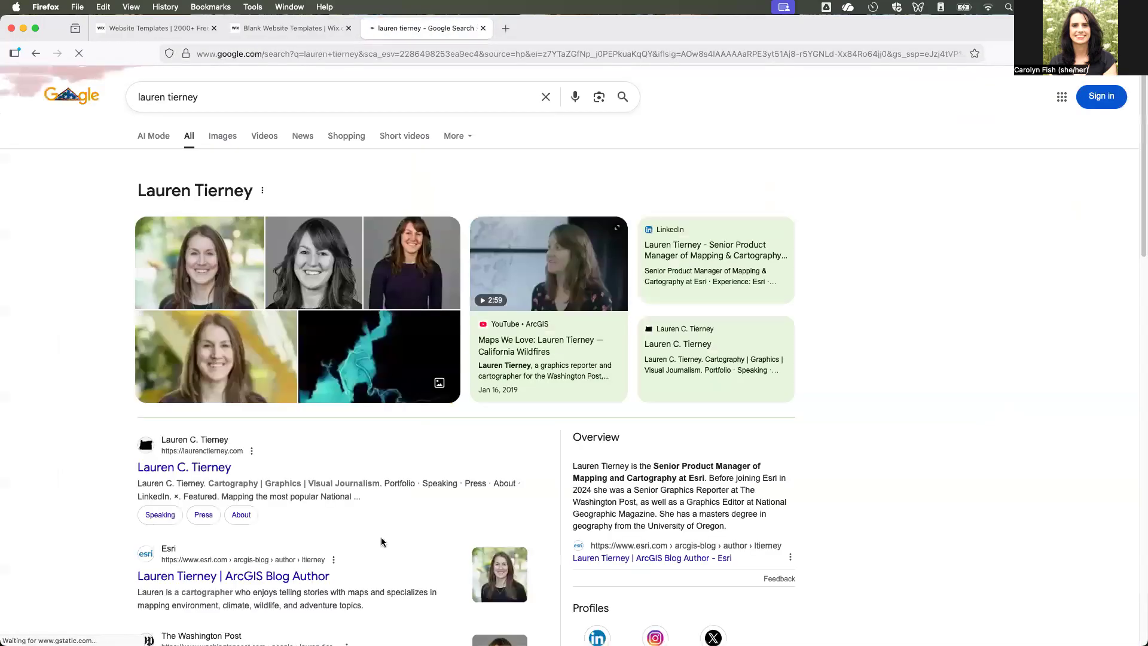
- Open the cartographer's own portfolio site from the search results and look over its gallery of maps
click(214, 469)
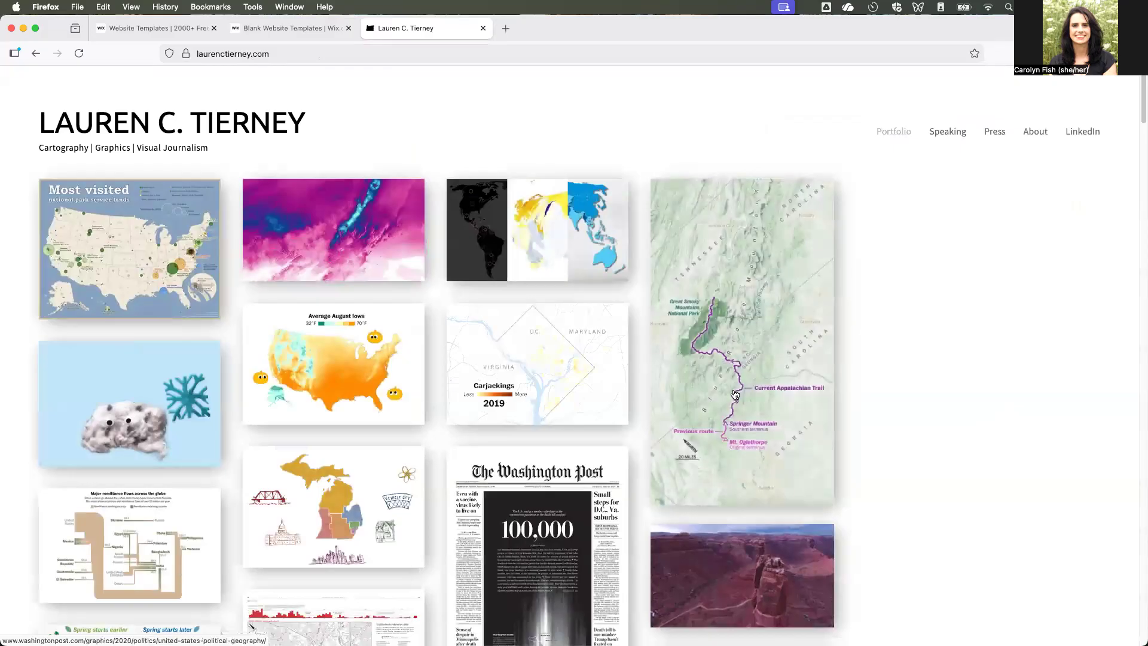
scroll(939, 465, down, 1)
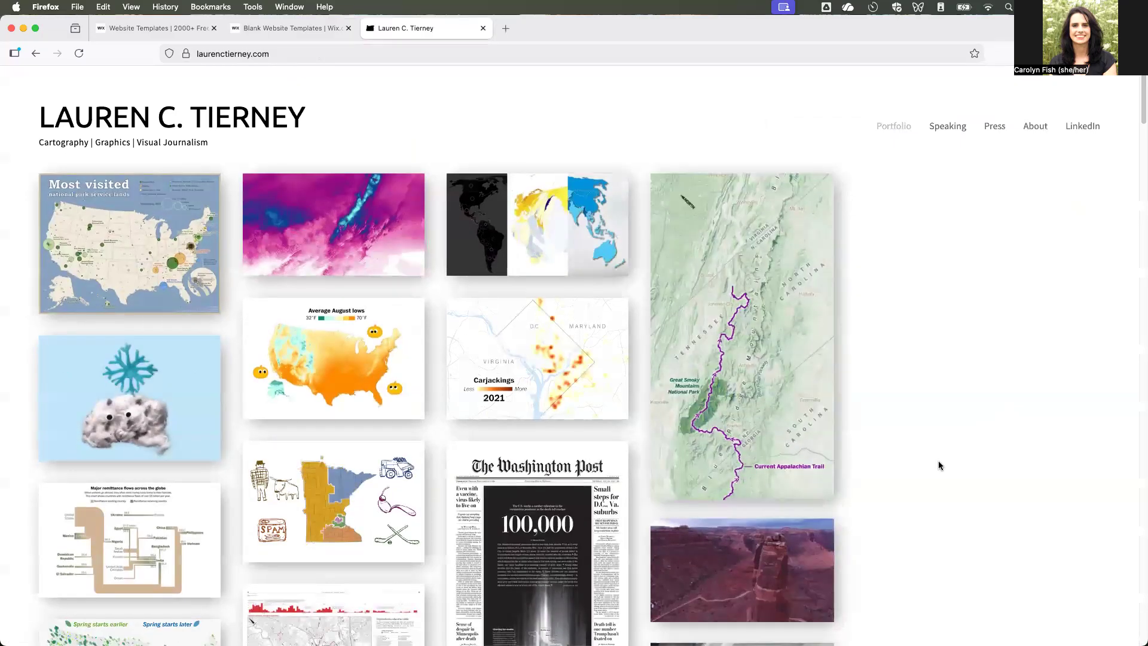
scroll(939, 465, down, 5)
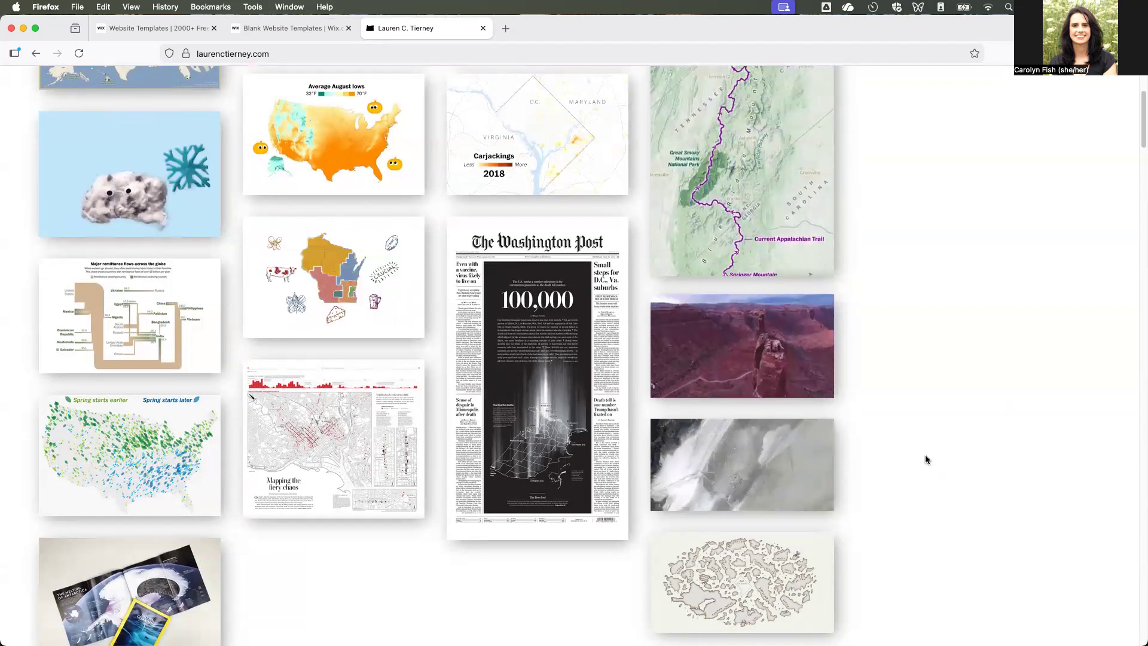
scroll(926, 459, up, 5)
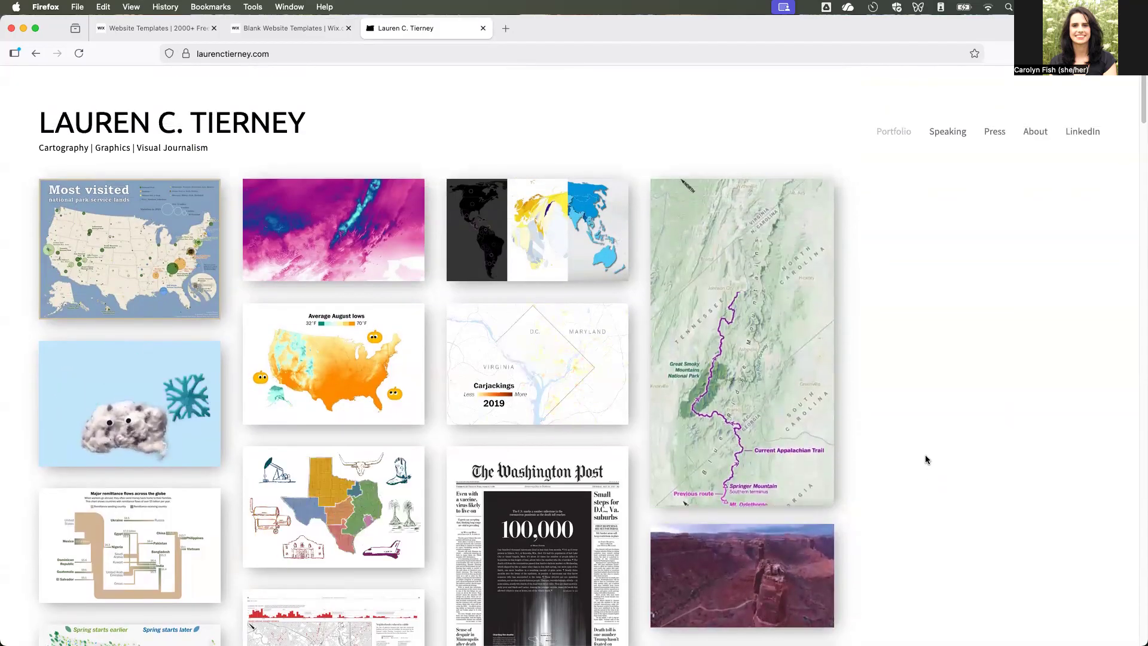
- Return to the Wix blank templates and open Gallery Layout in the site editor, skipping the AI-generated content form
click(302, 29)
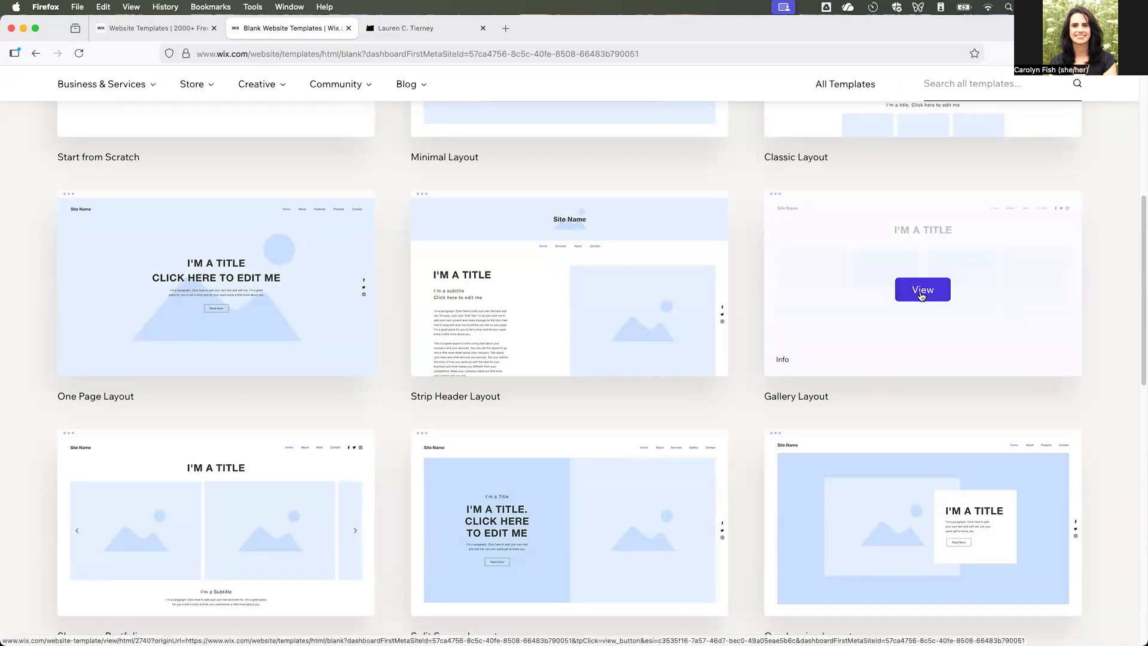
click(925, 294)
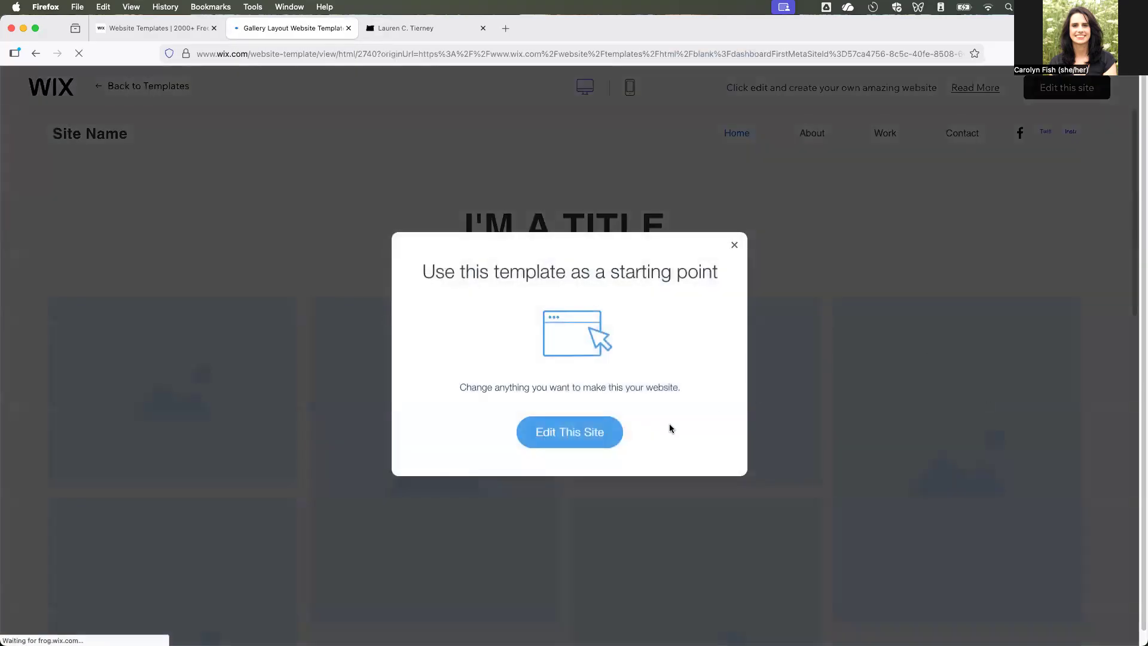
click(605, 436)
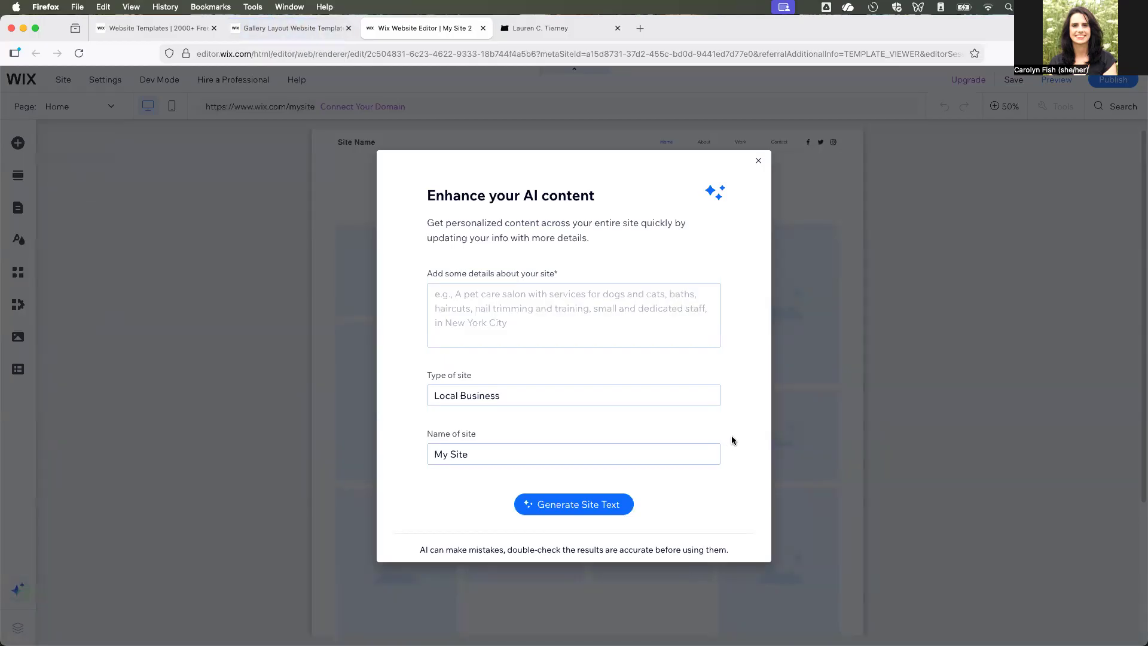
click(700, 399)
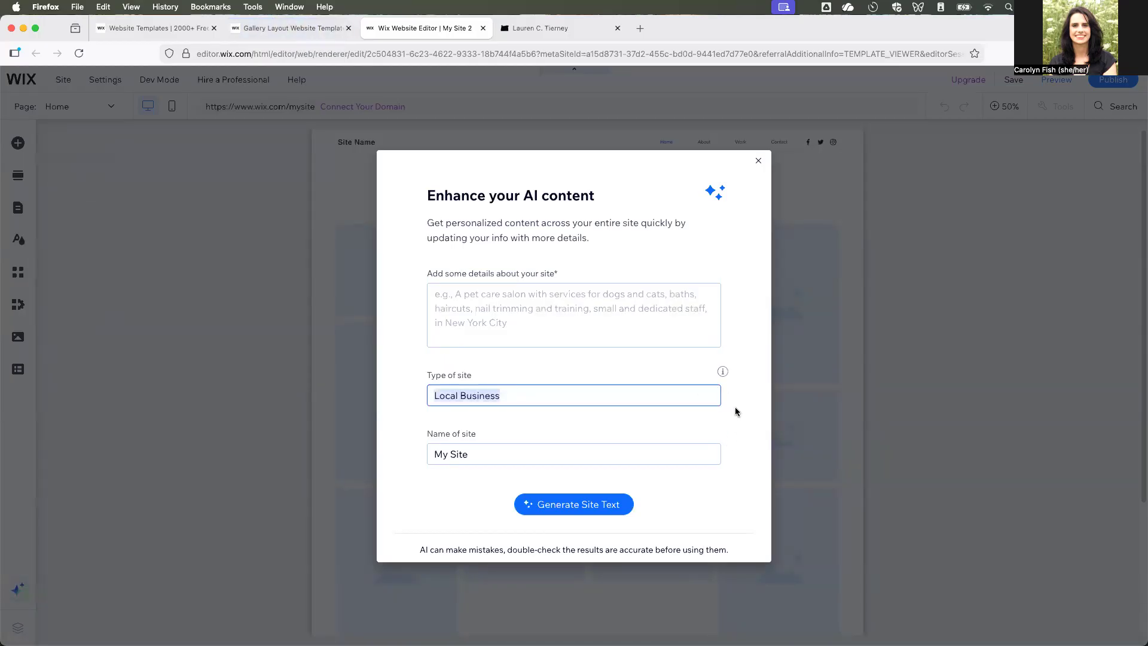
click(758, 160)
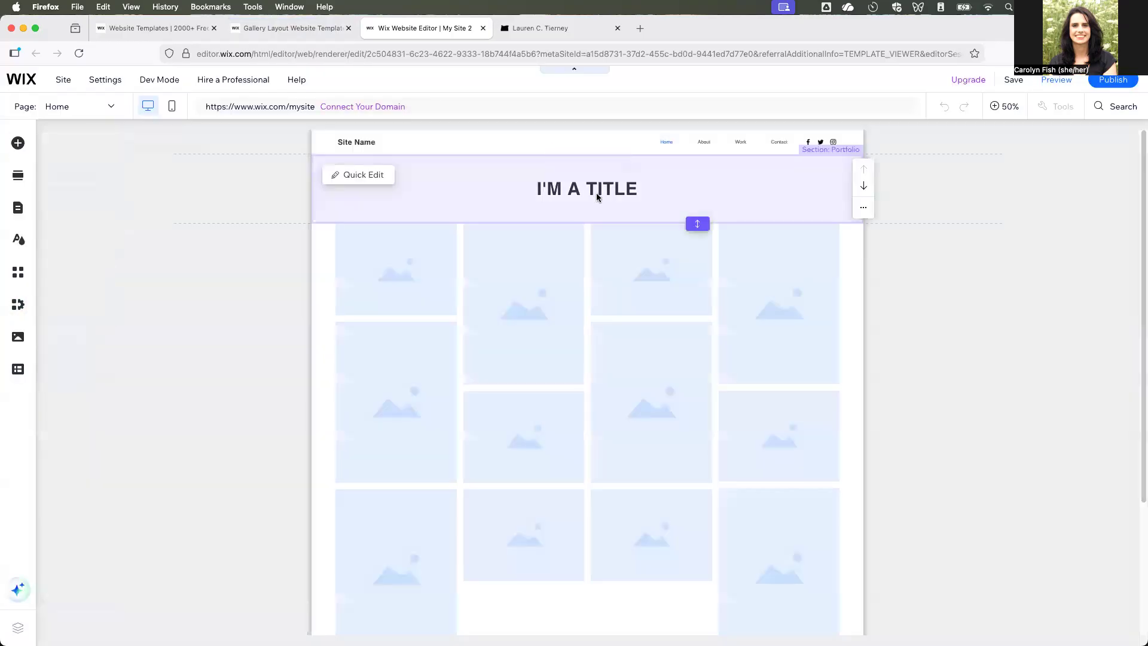
- Replace the home page's main title with "Cartography Portfolio"
click(593, 189)
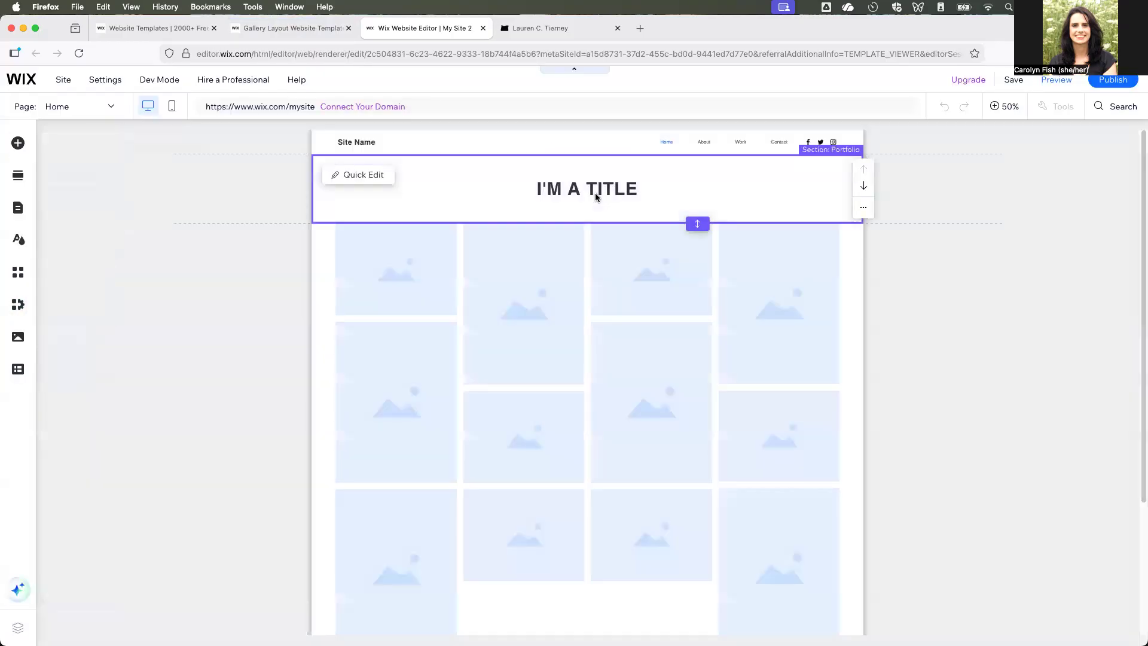
click(587, 226)
double_click(588, 236)
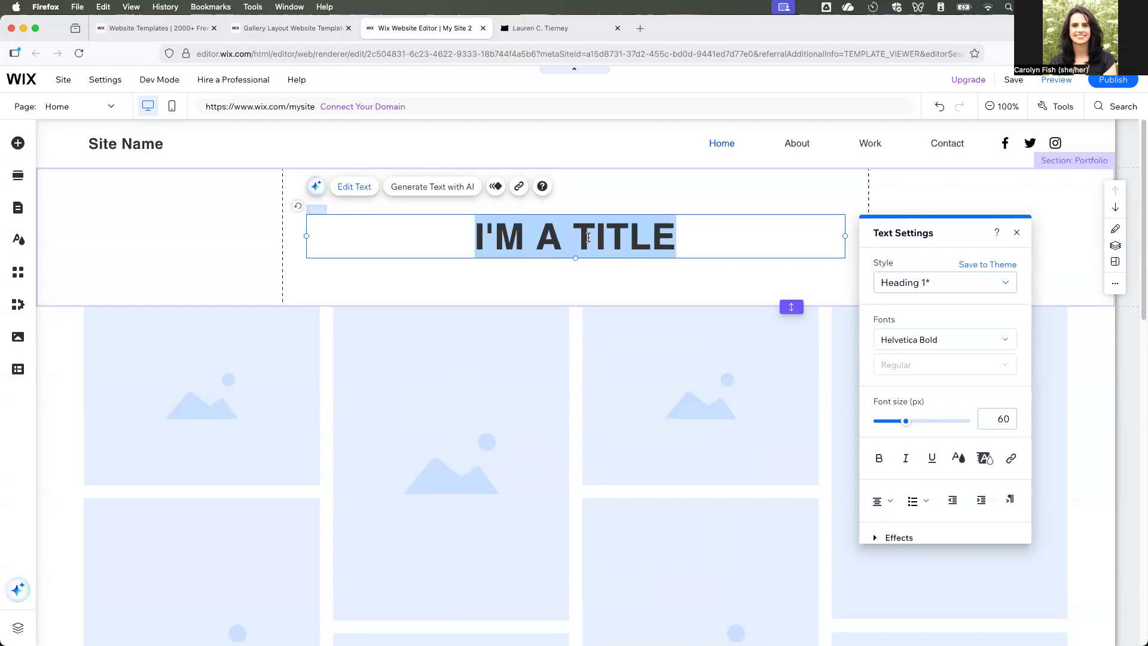
text(Cartora)
key(BackSpace)
key(BackSpace)
text(graphy)
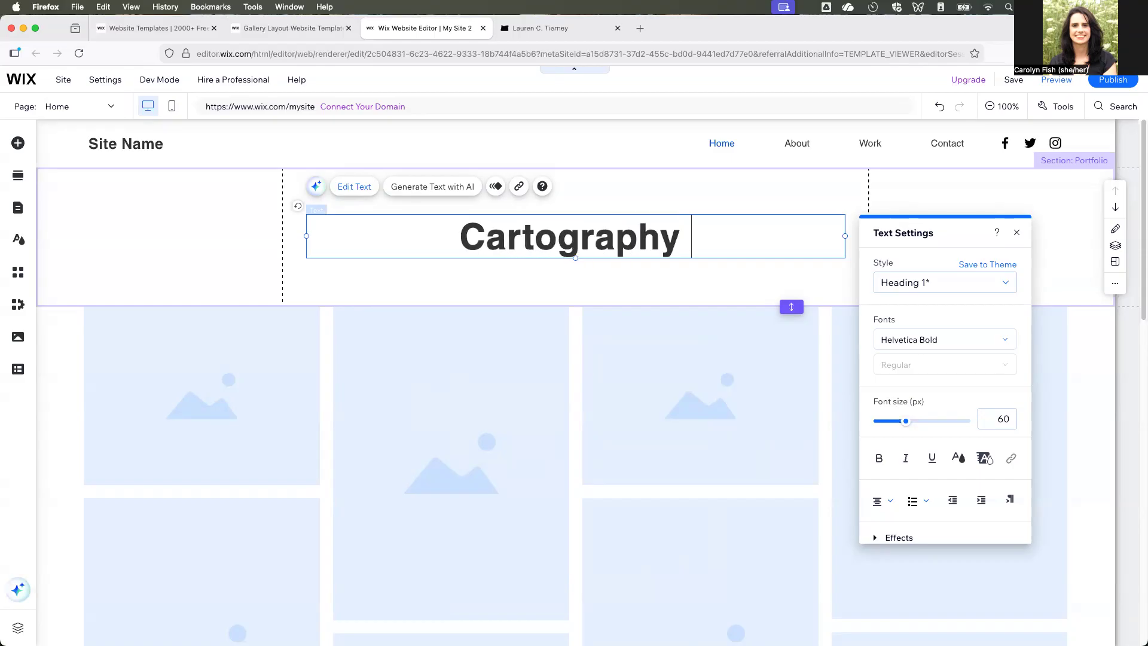
text( Portfol)
key(BackSpace)
key(BackSpace)
text(olio)
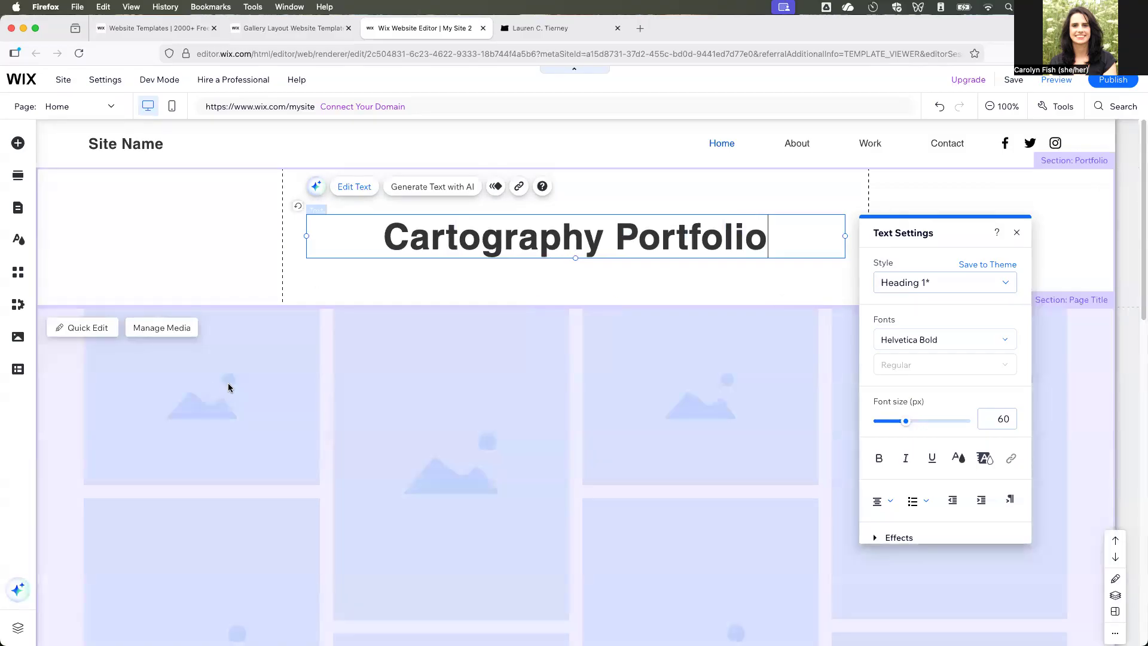
click(264, 387)
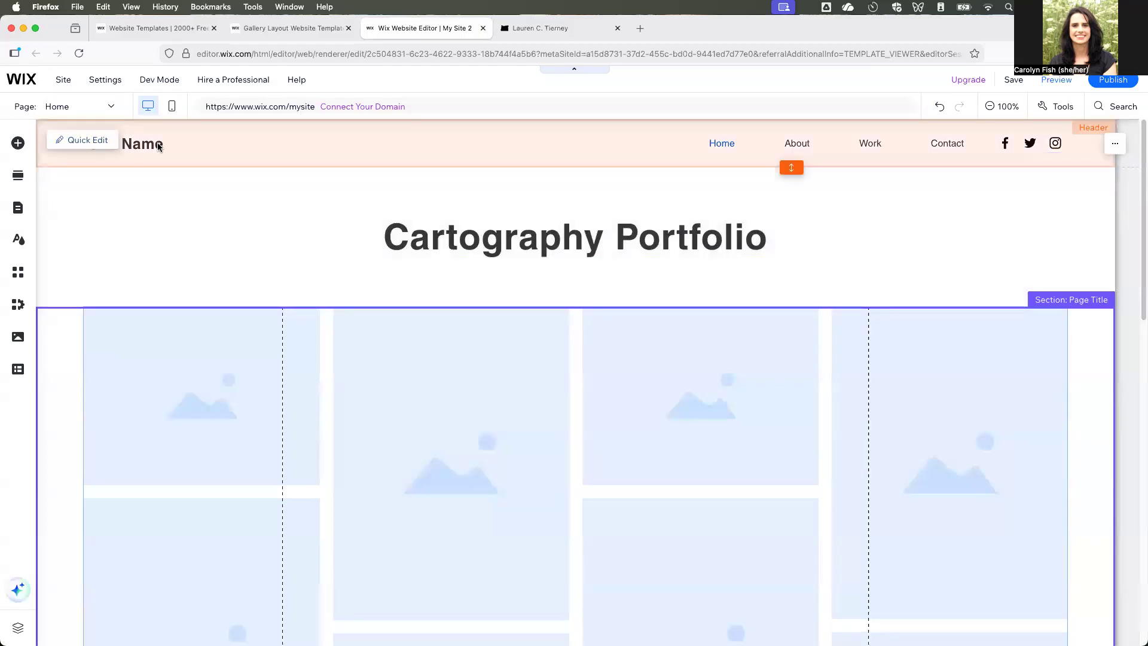
- Replace the site name in the header with the owner's first name in possessive form followed by "Website"
double_click(159, 146)
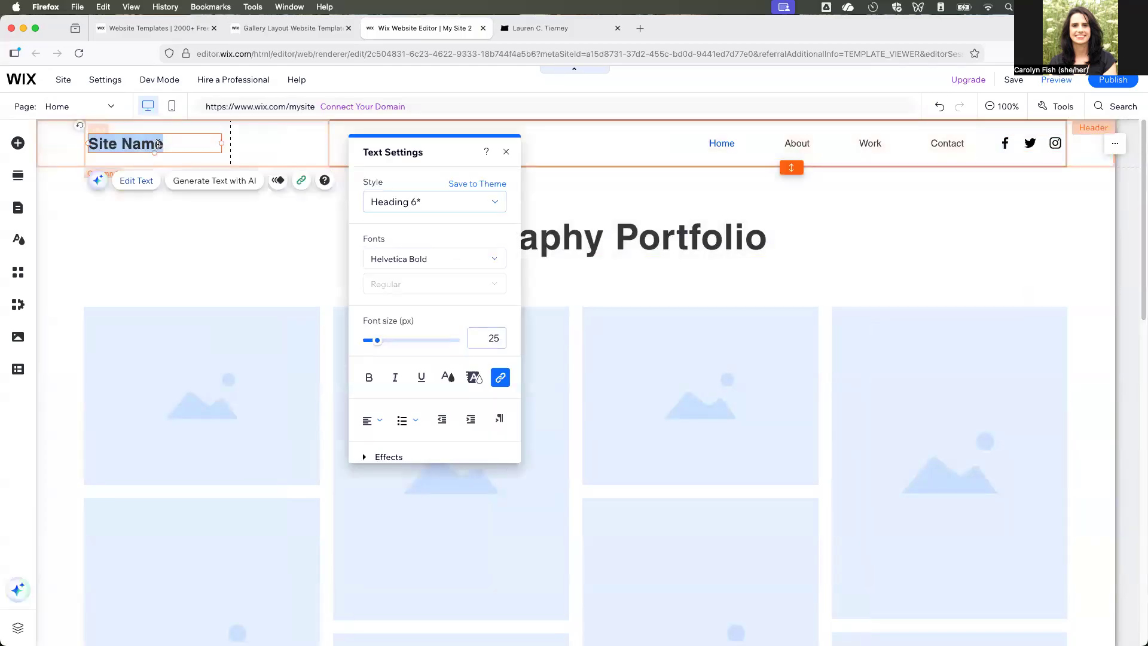
text(Carolyn's Wesb)
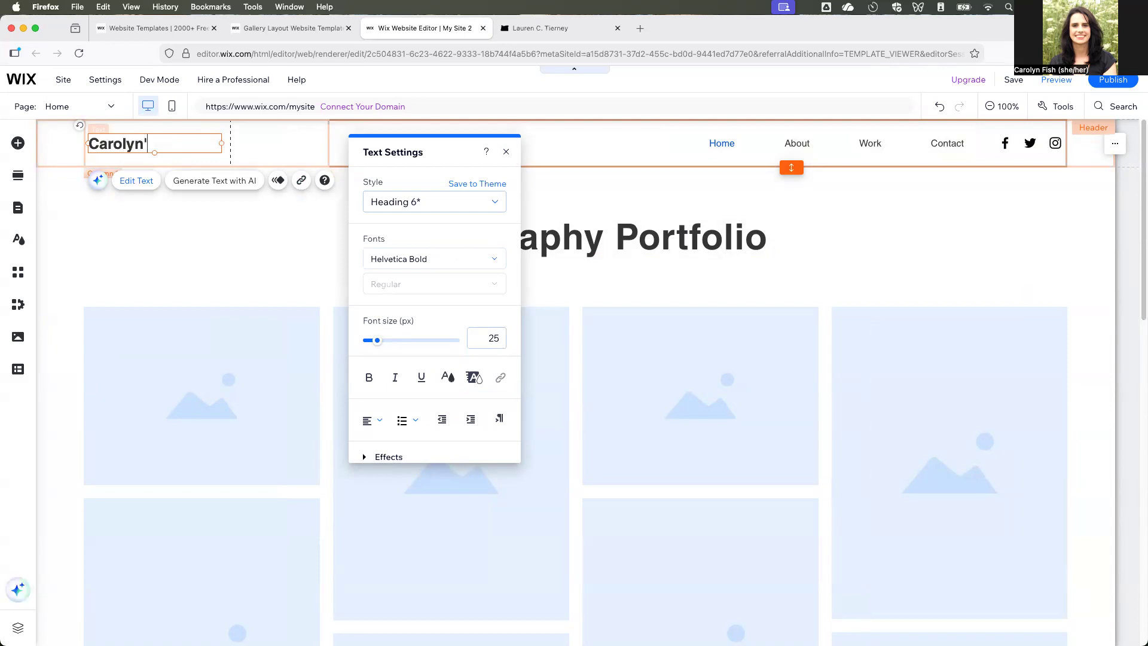
key(BackSpace)
key(BackSpace)
text(bsite)
click(143, 246)
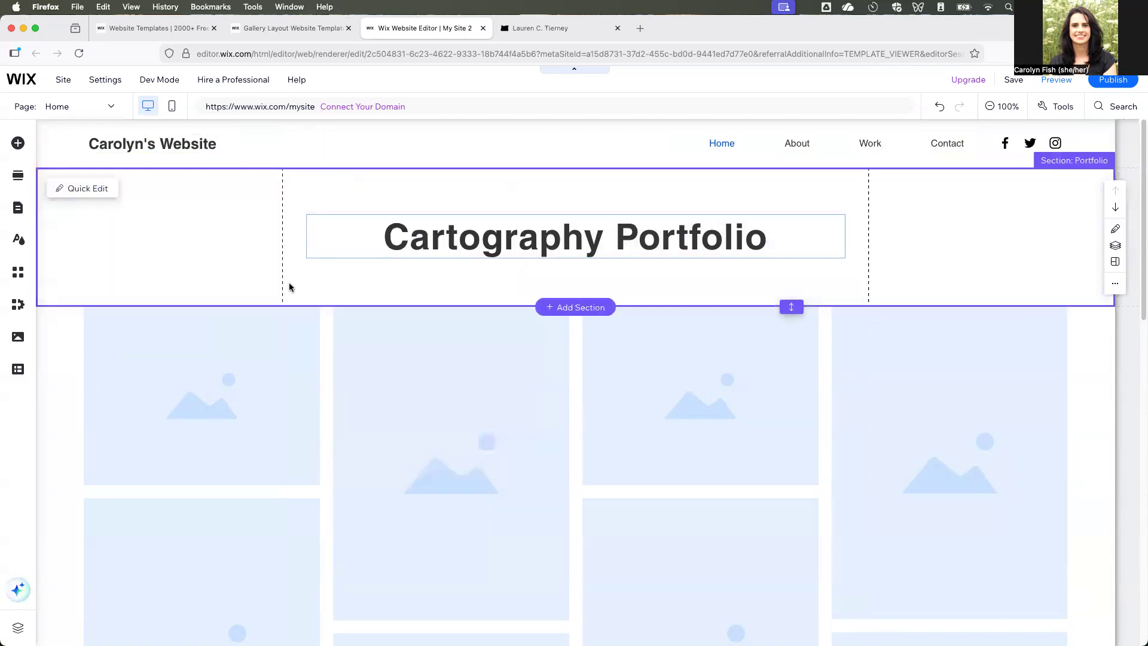
- Rename the Home page to "Portfolio" in the site menu through its page settings
scroll(411, 380, down, 1)
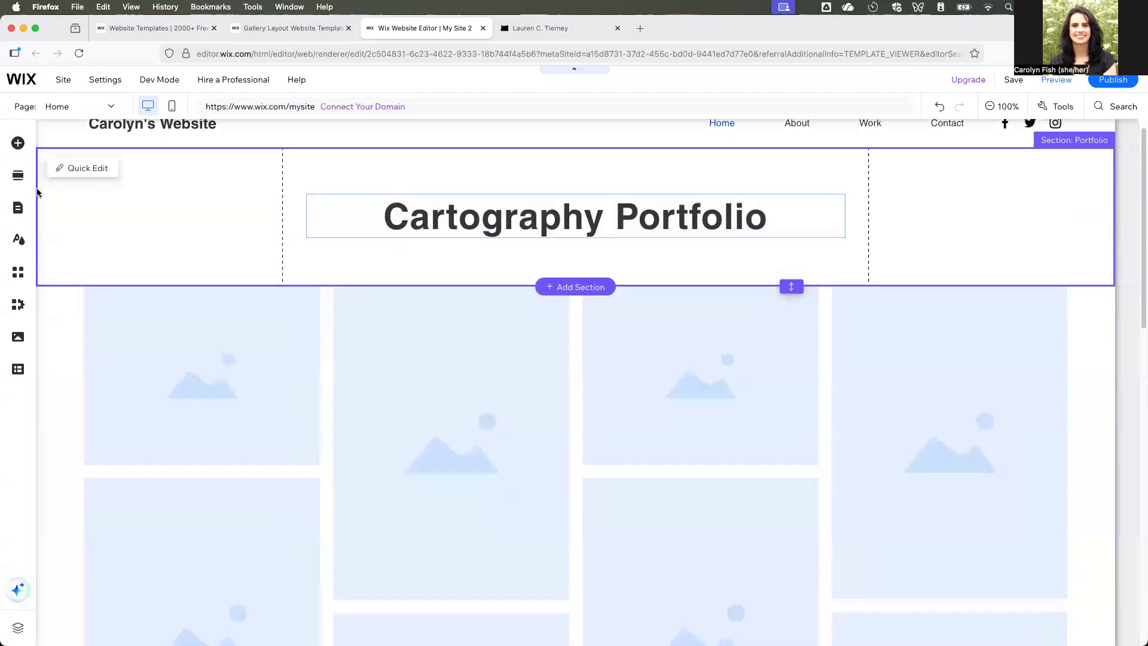
click(18, 208)
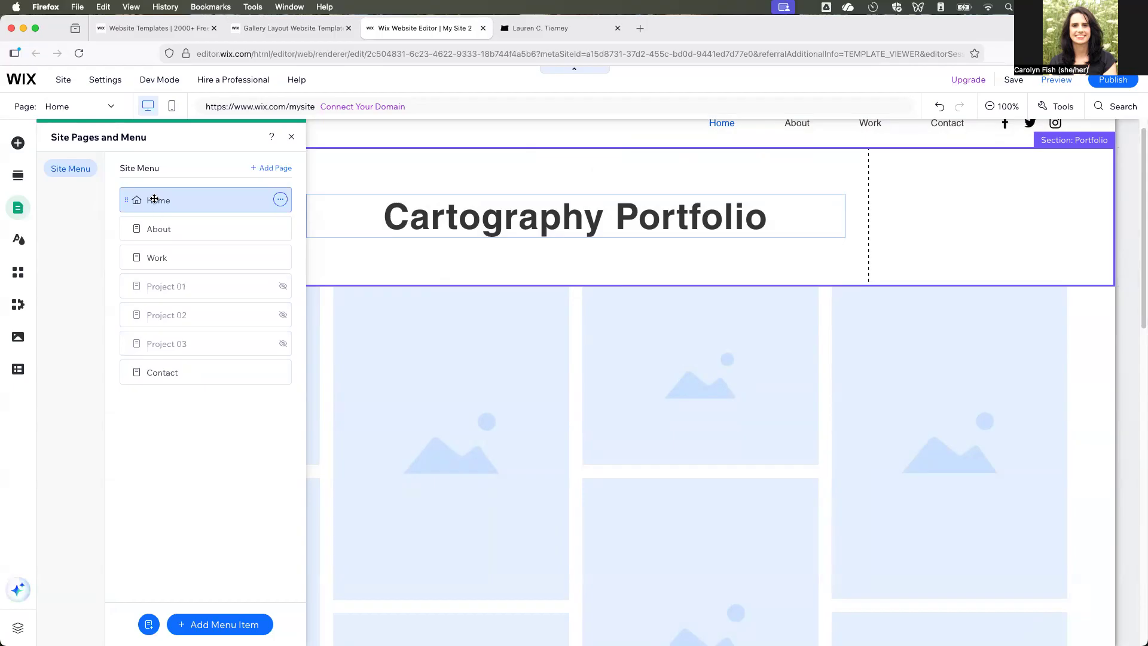
click(281, 199)
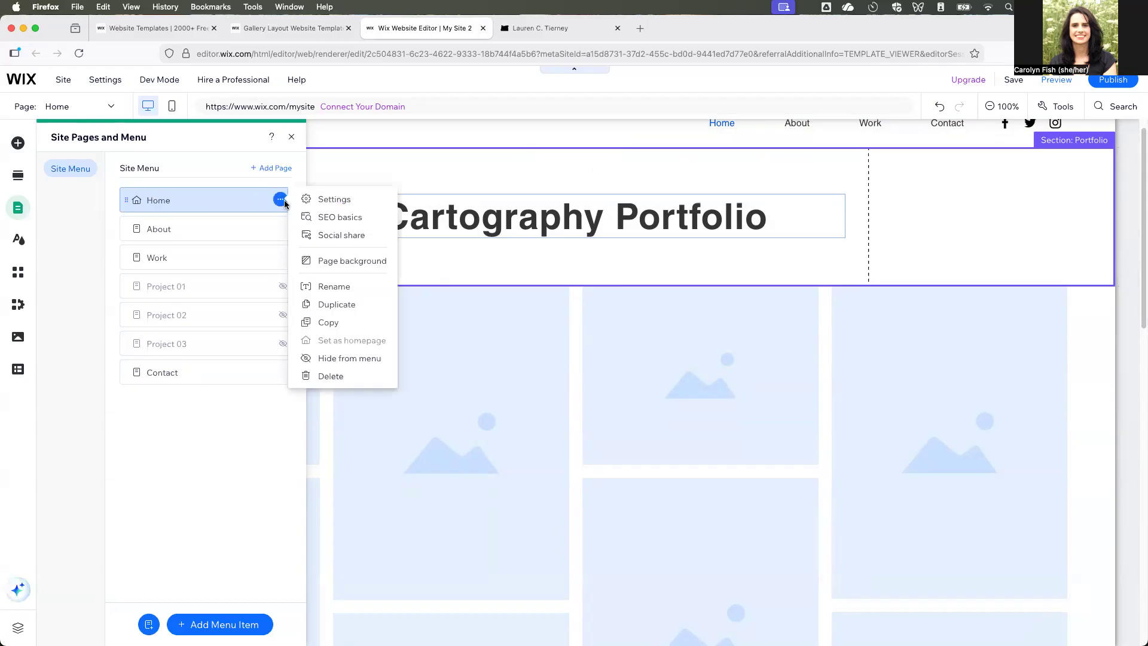
click(325, 201)
click(356, 221)
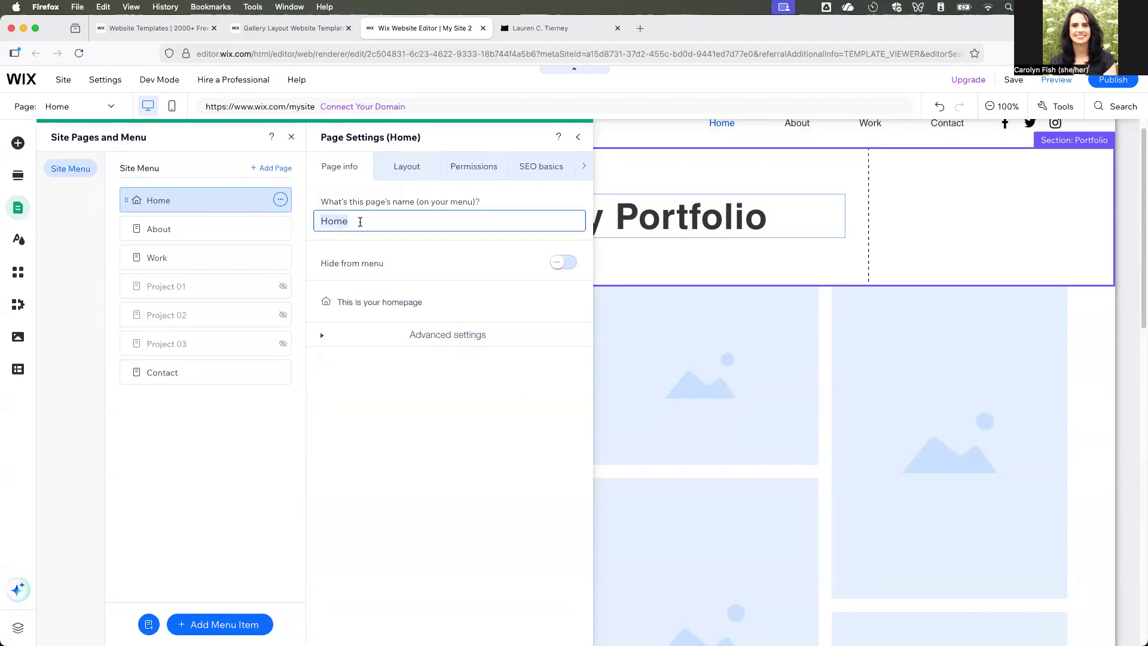
text(Portfolio)
key(Return)
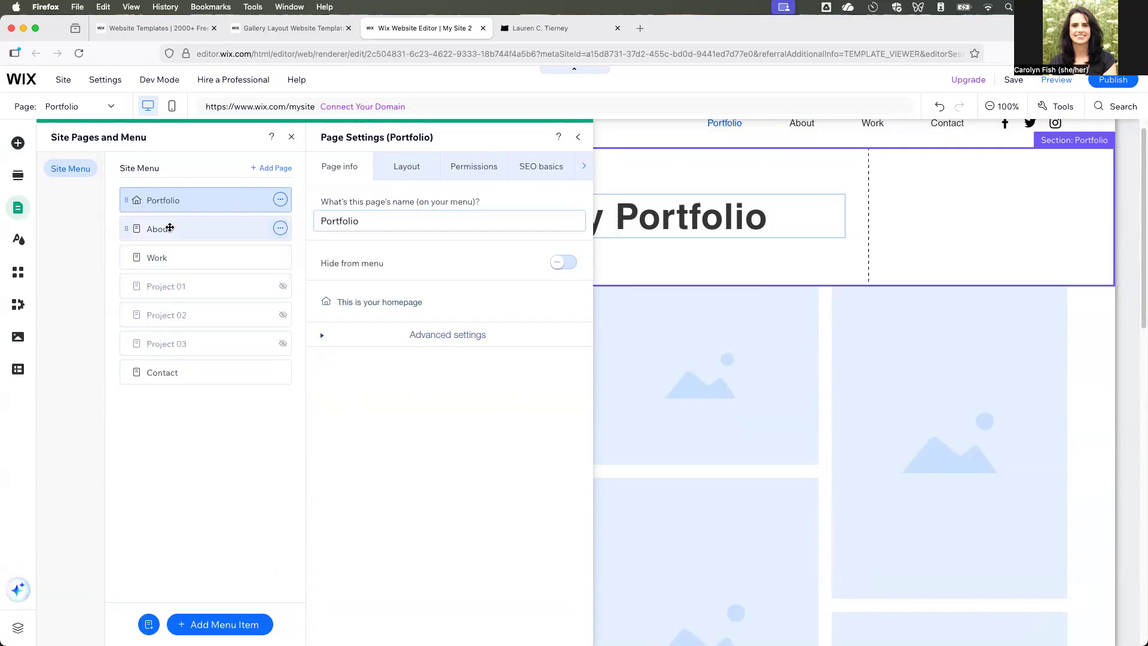
- Delete the Work page from the site menu and confirm the deletion
click(171, 229)
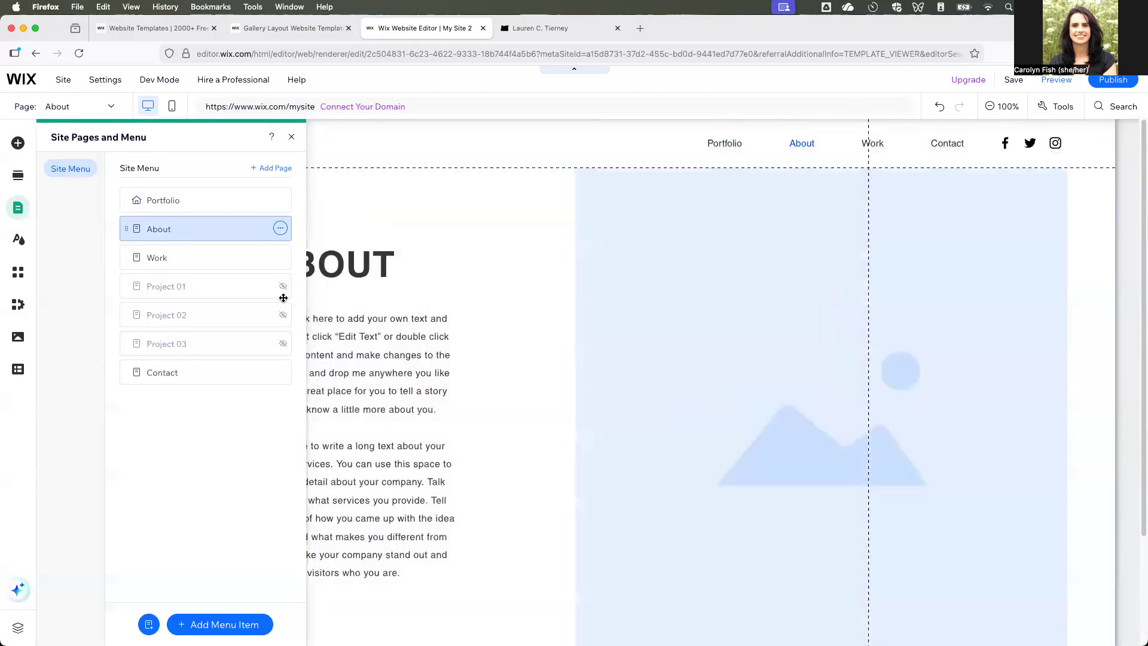
click(281, 258)
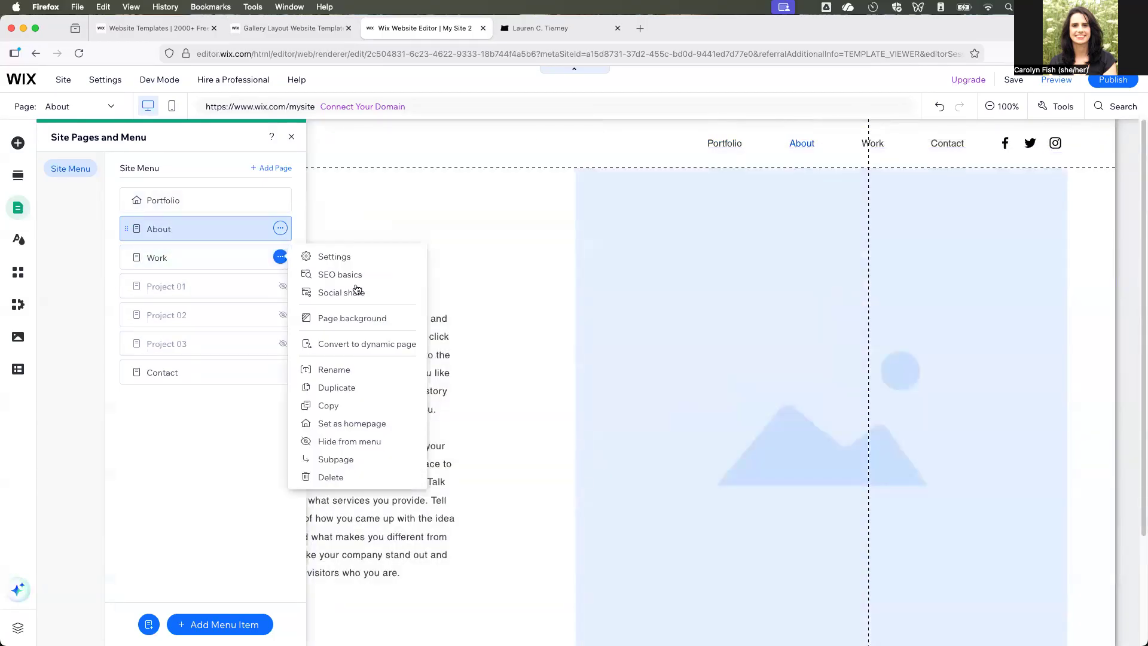
click(359, 476)
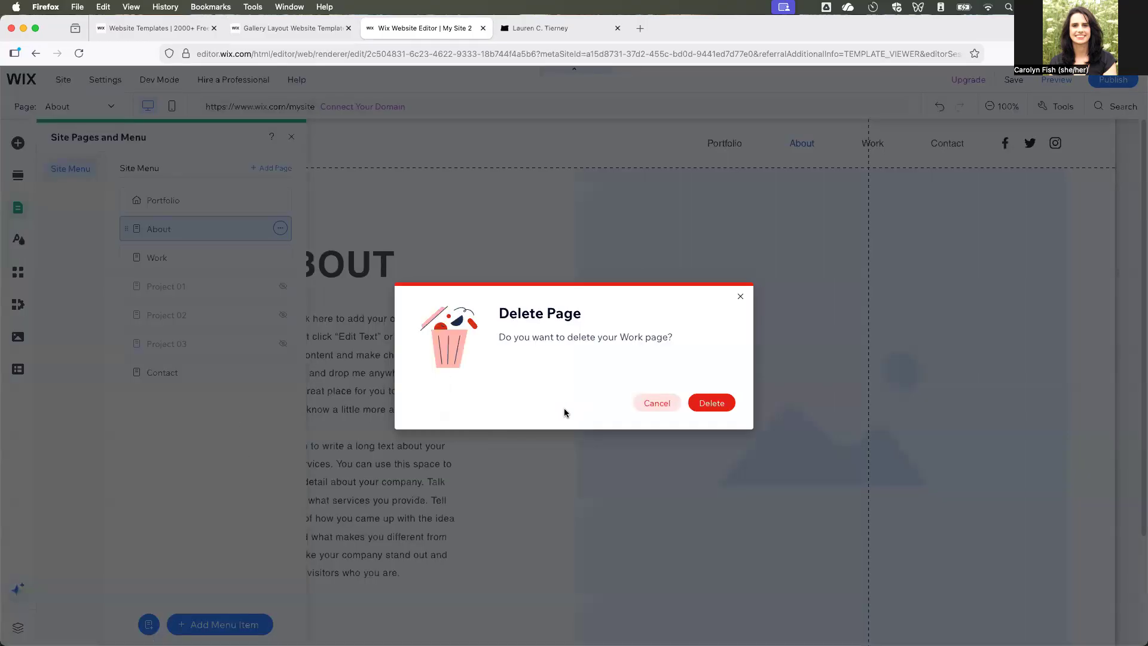
click(653, 402)
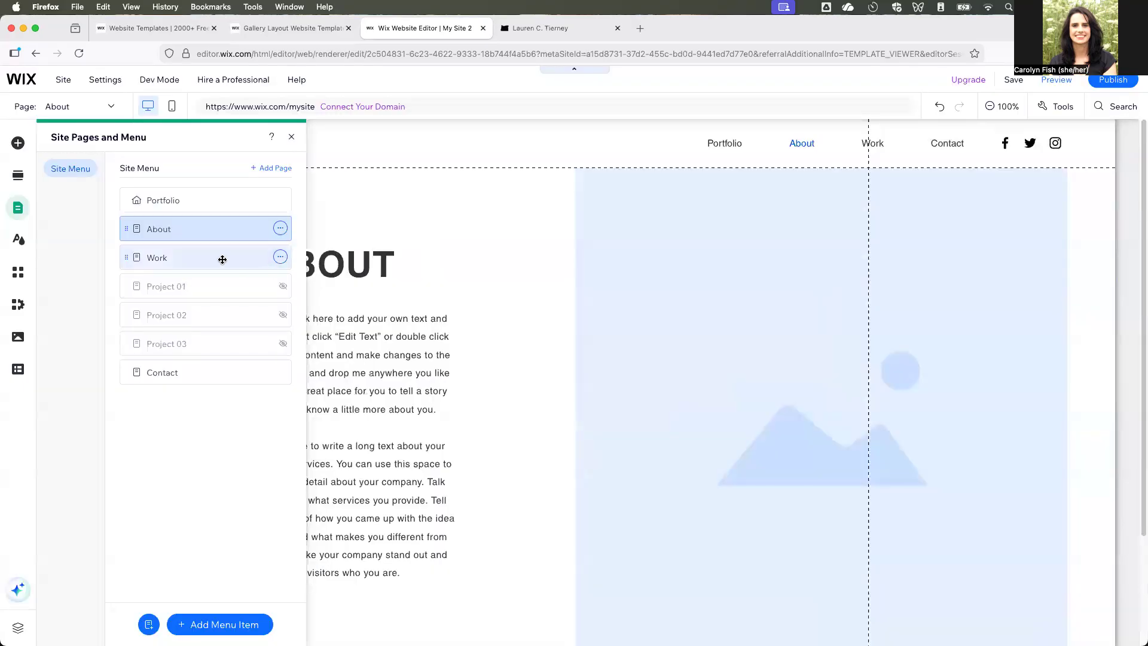
click(245, 257)
click(281, 257)
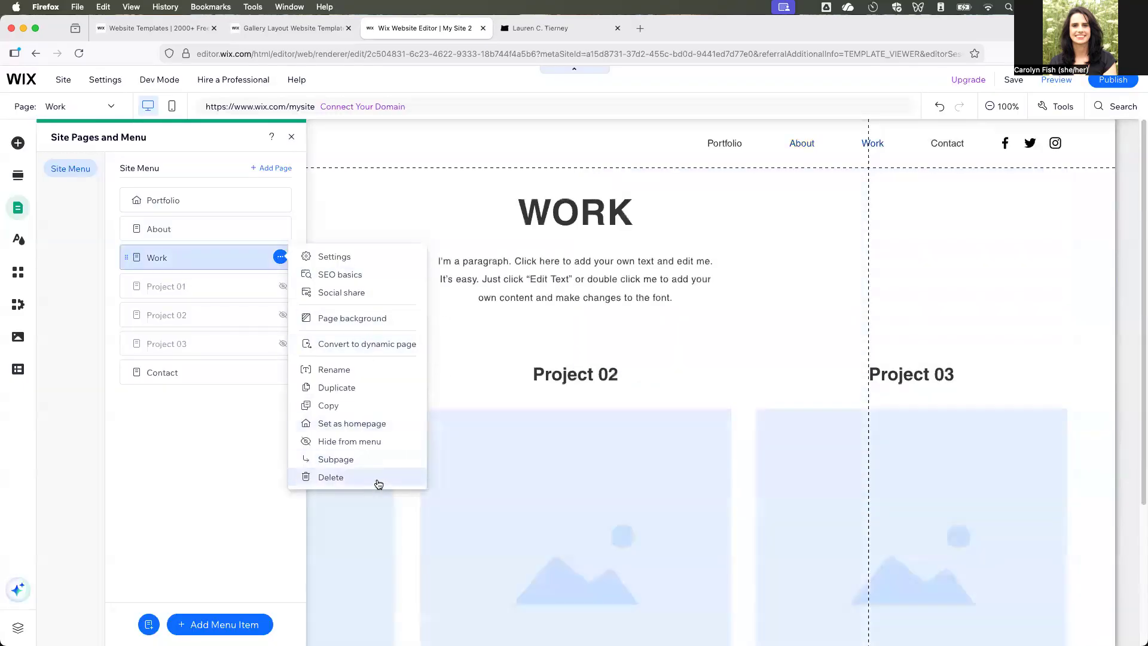
click(371, 477)
click(709, 402)
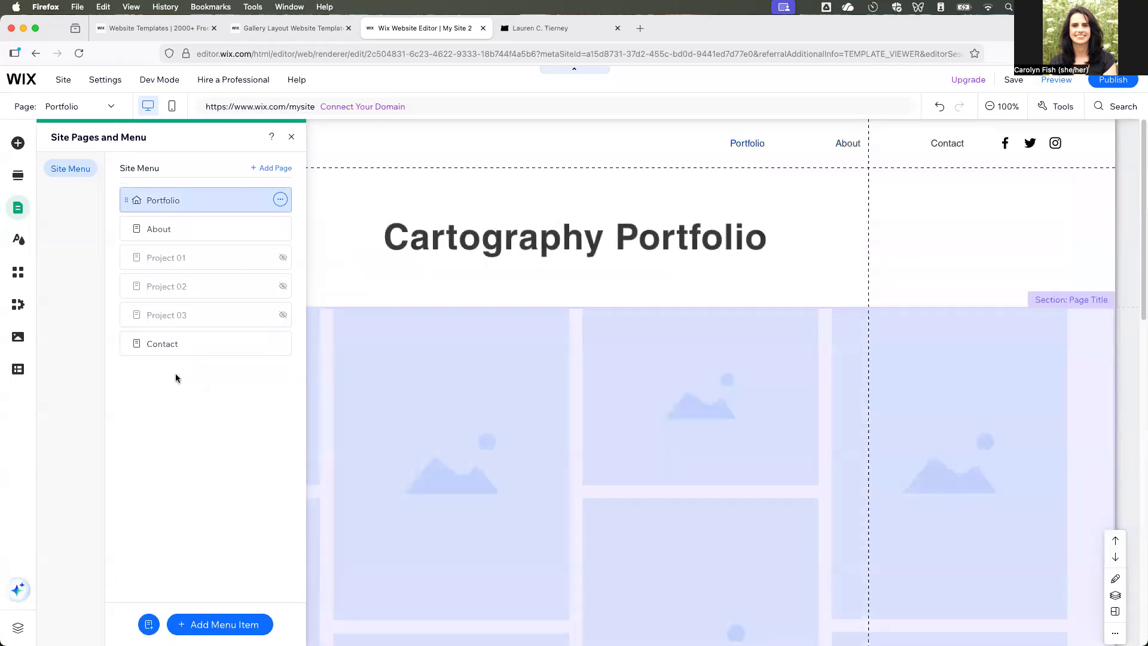
- Open the Contact page and retype its all-caps main title as "Contact"
click(165, 346)
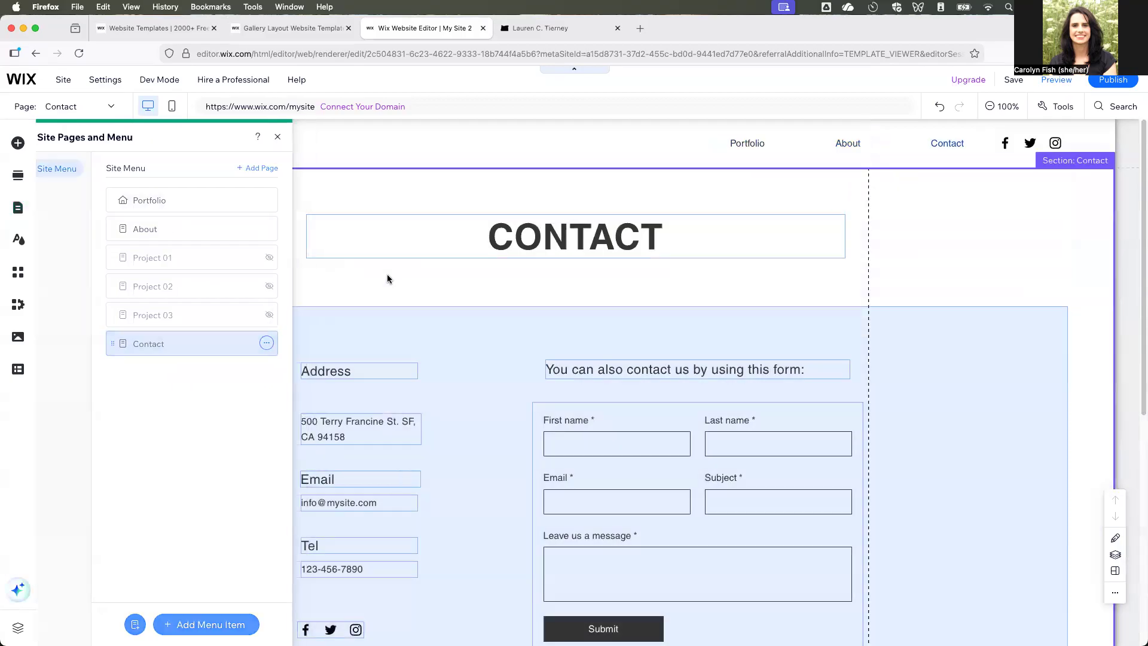
click(386, 273)
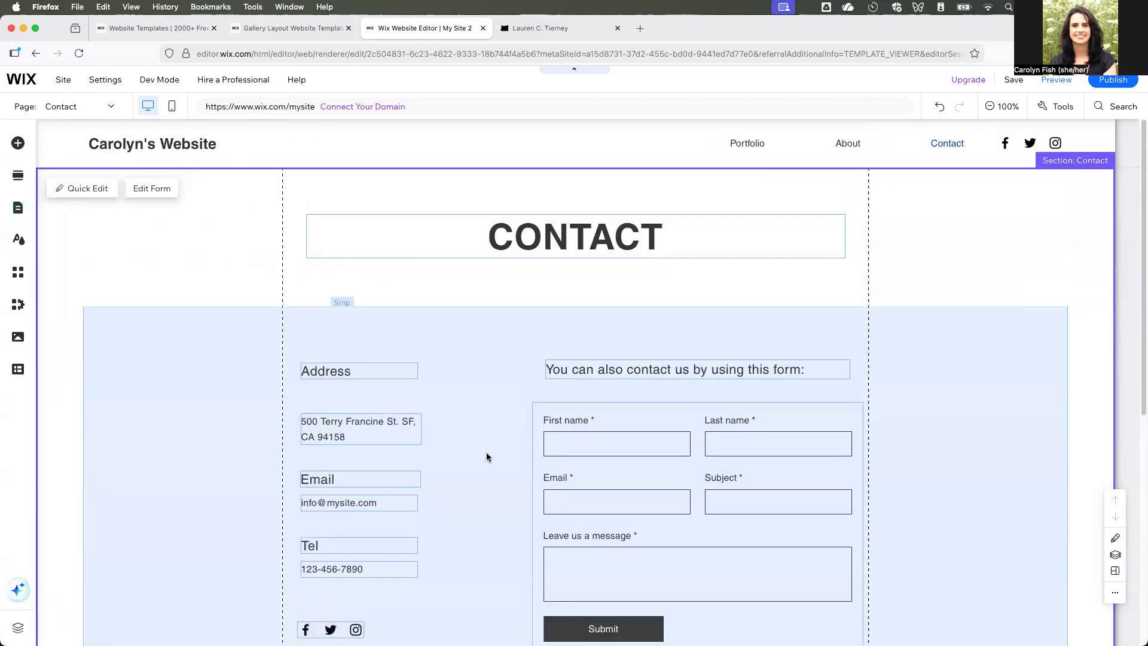
click(551, 240)
double_click(554, 242)
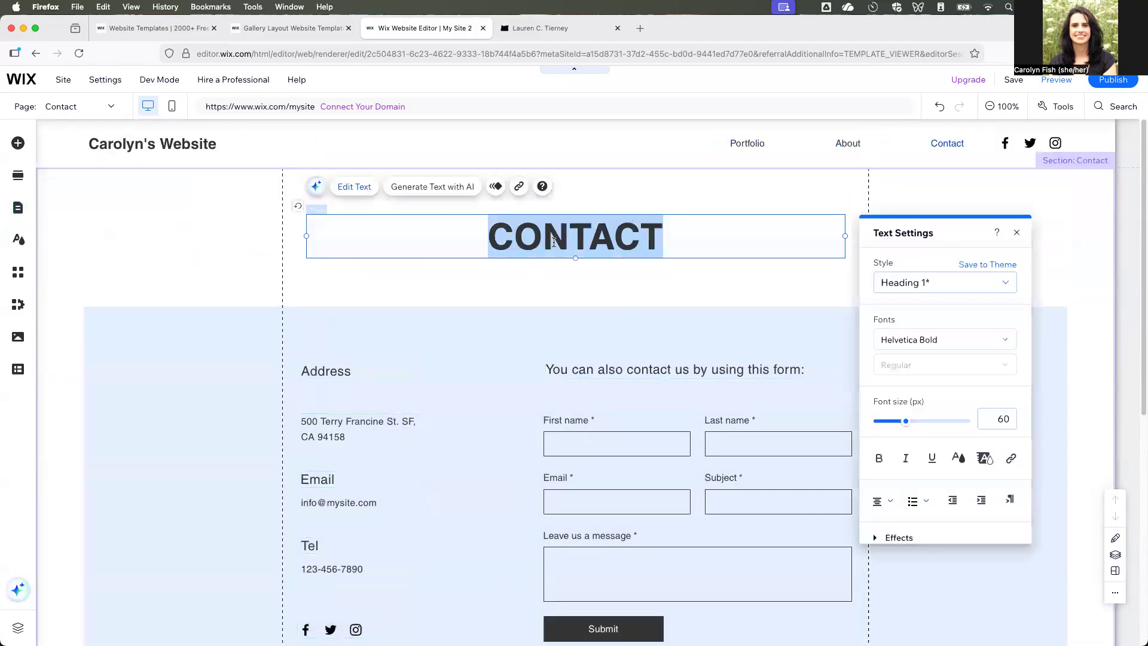
text(Contact)
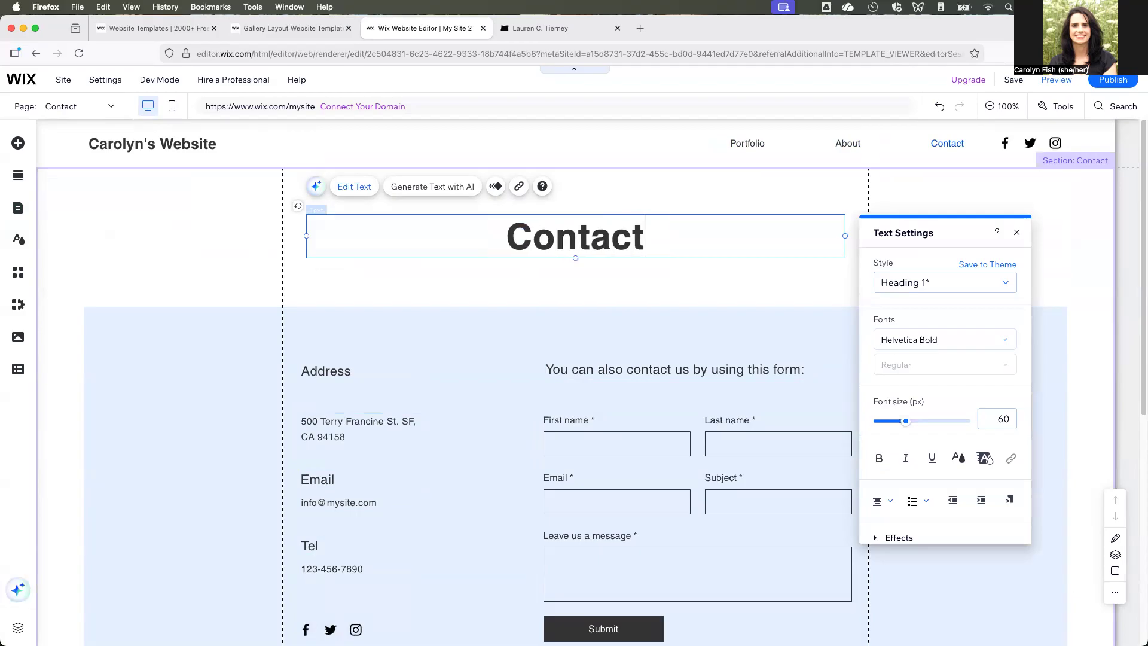
click(577, 291)
- Delete the mailing list form from the Contact page and shorten the background strip to end just below the Submit button
scroll(687, 418, down, 3)
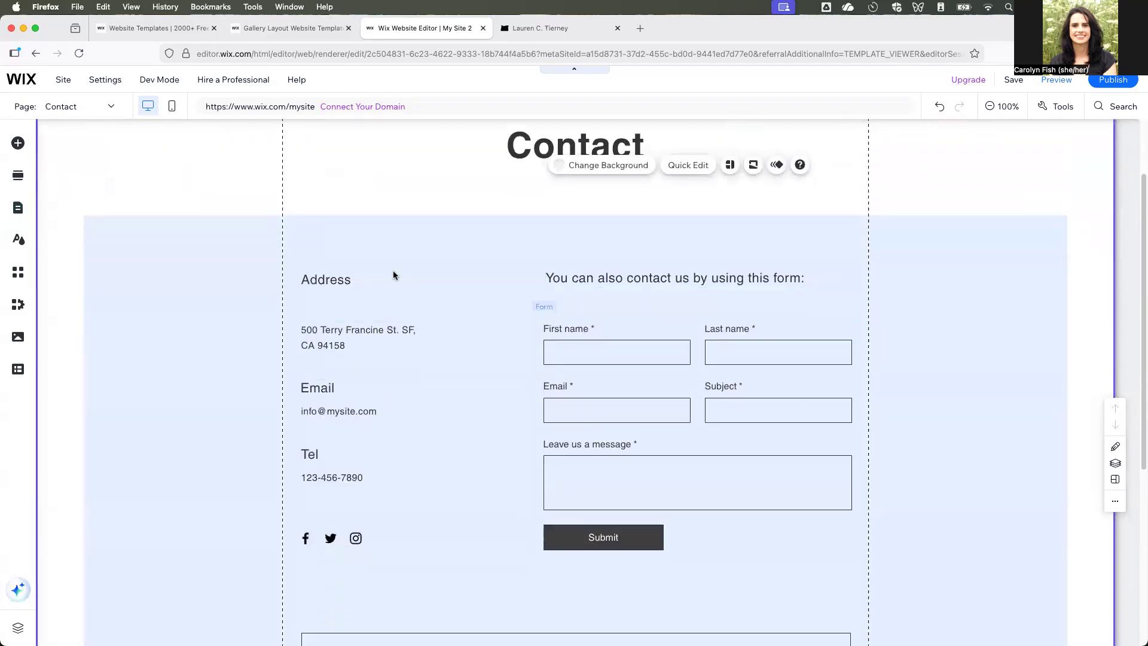
scroll(828, 469, down, 8)
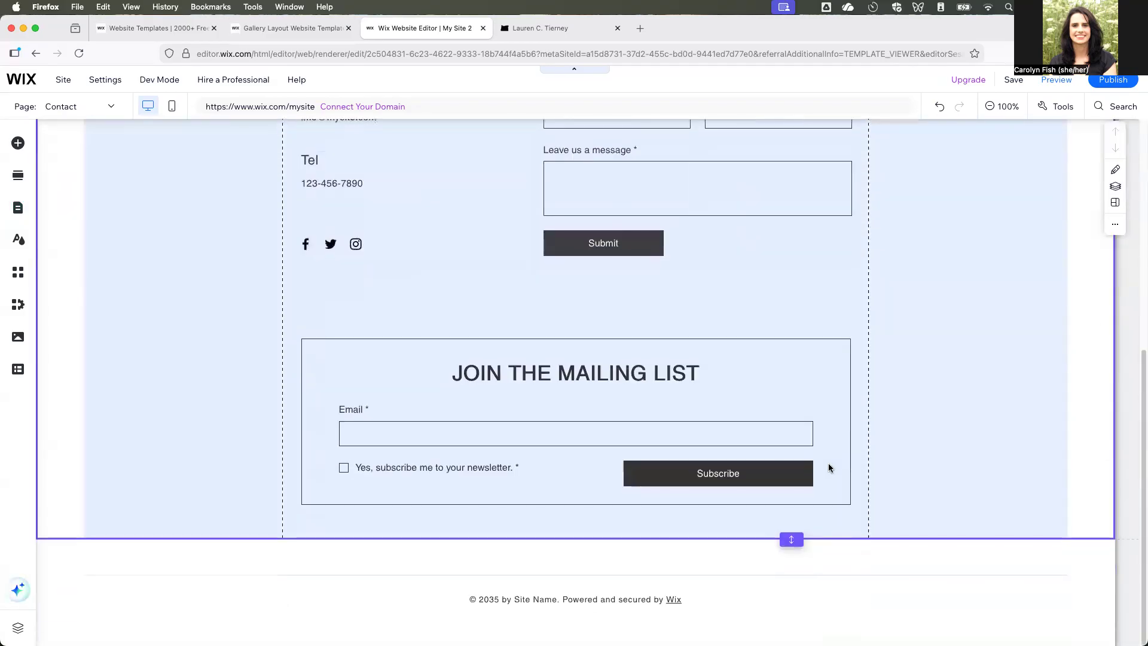
click(317, 339)
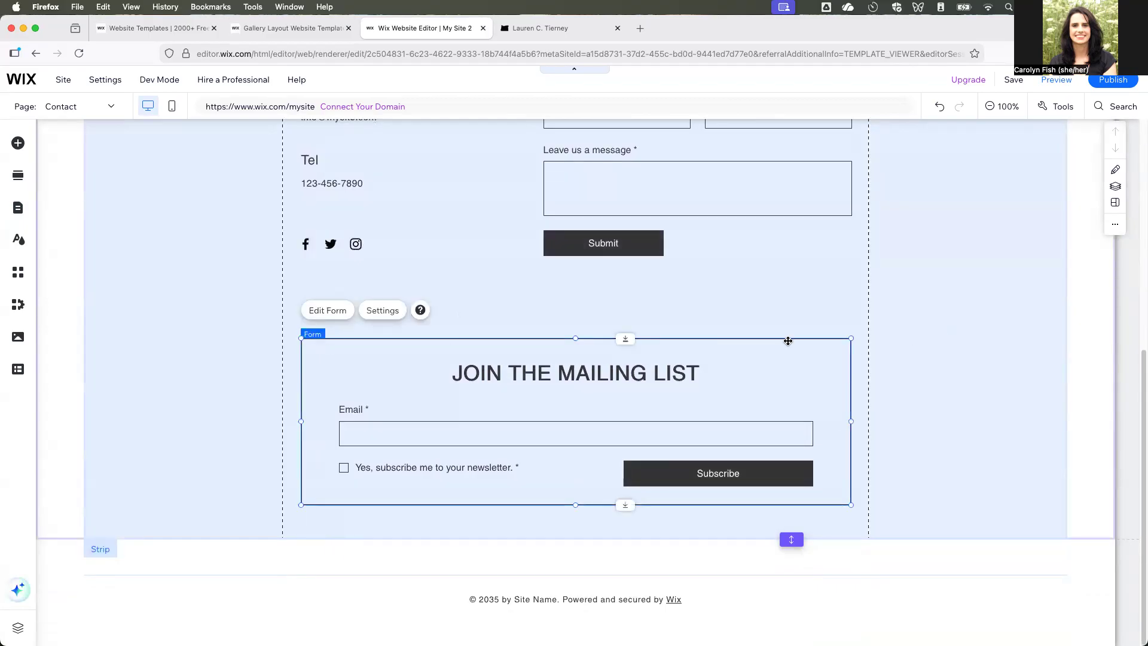
key(Delete)
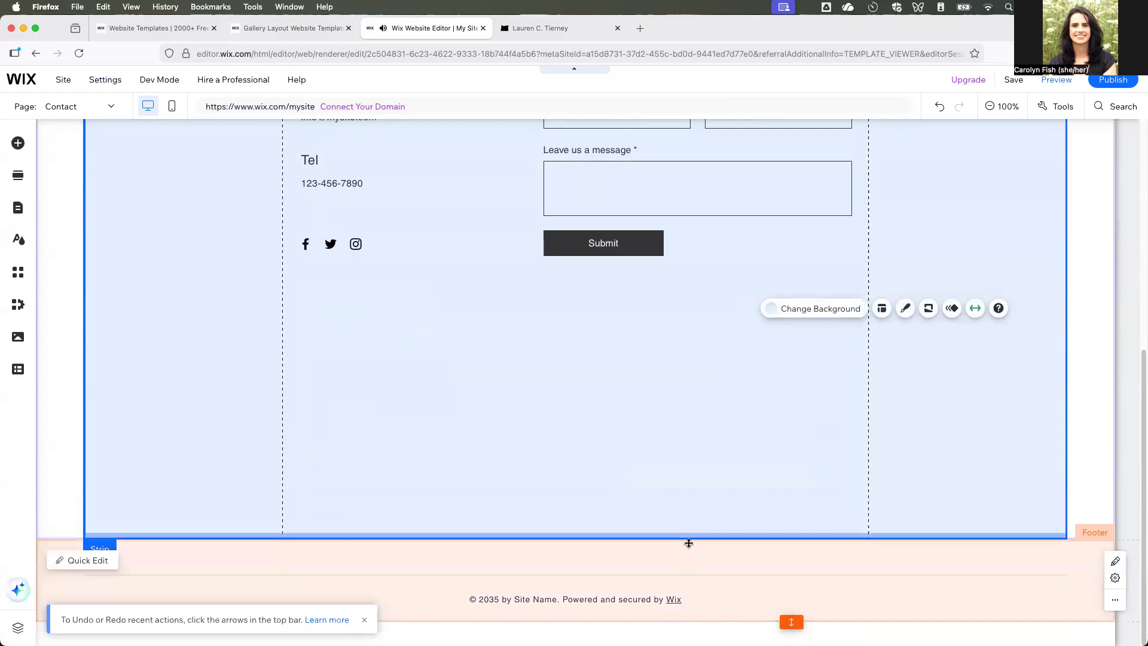
mouse_move(687, 539)
mouse_down()
mouse_move(662, 416)
mouse_move(674, 565)
mouse_up()
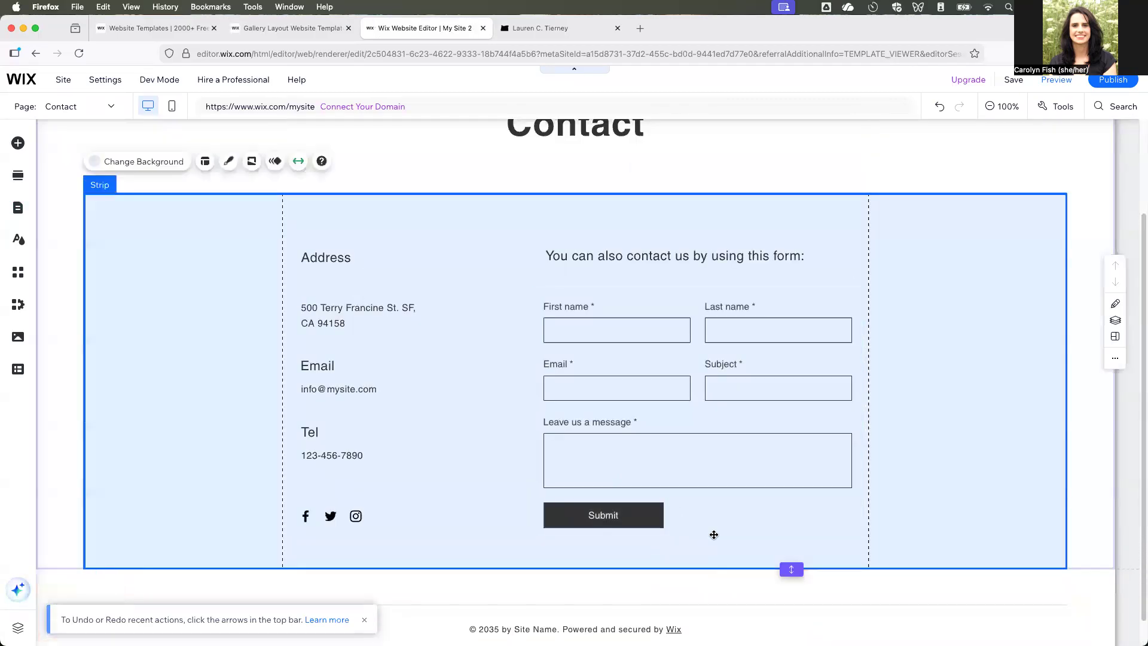
scroll(938, 364, down, 1)
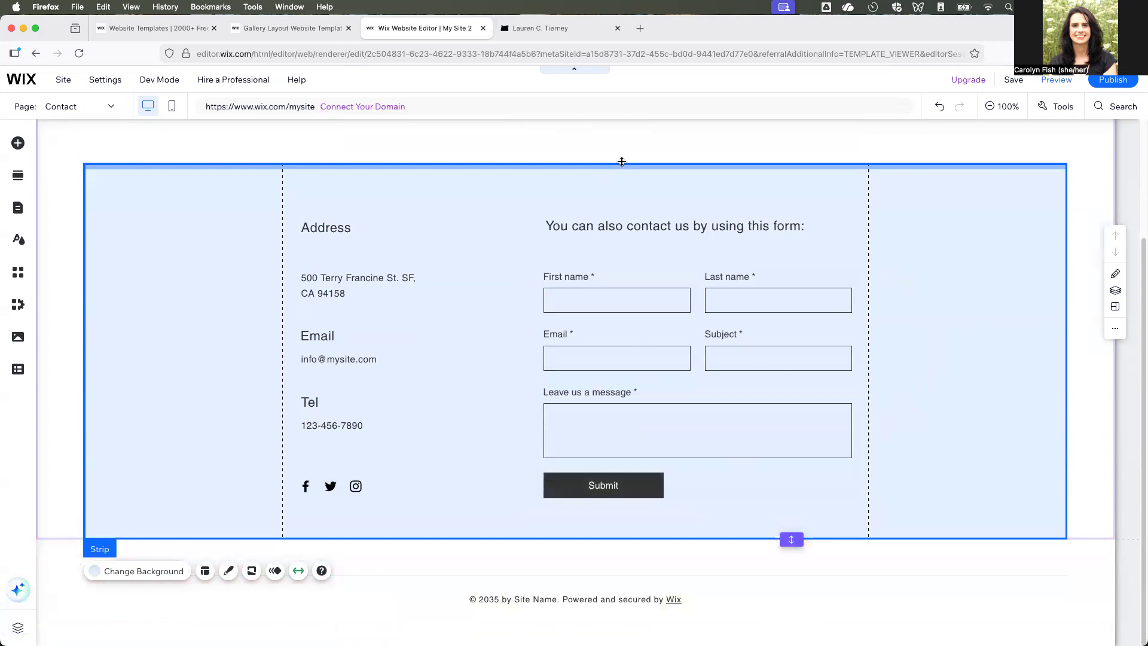
- Try to lower the upper edge of the Contact page's background strip, and undo the change
drag(621, 164, 622, 181)
key(super+z)
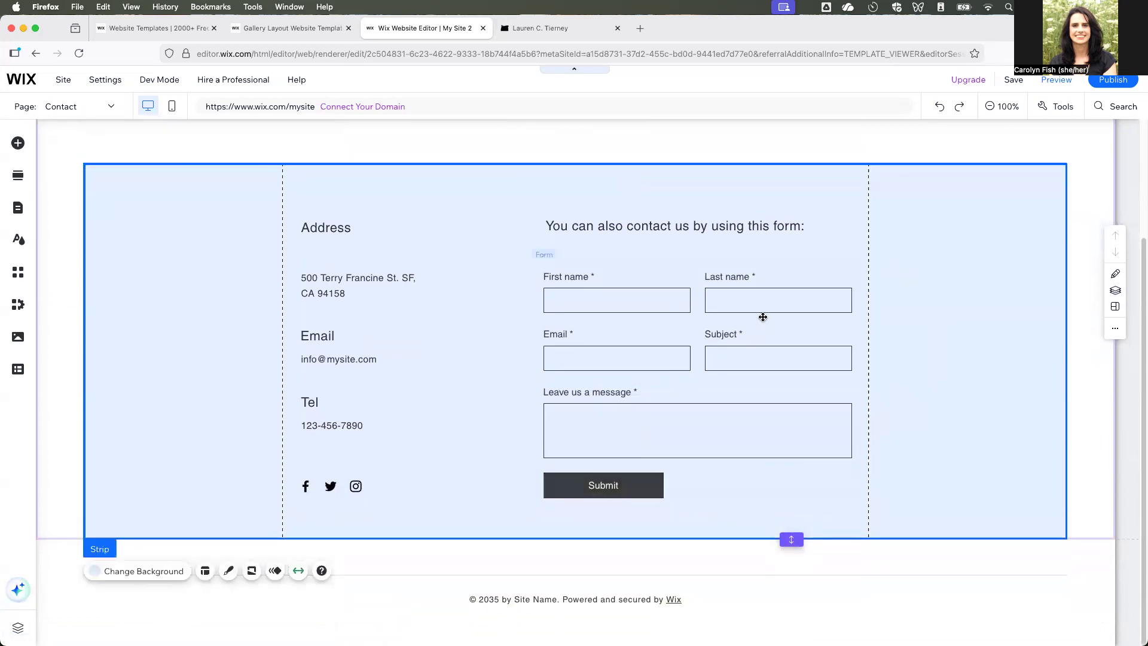
click(441, 207)
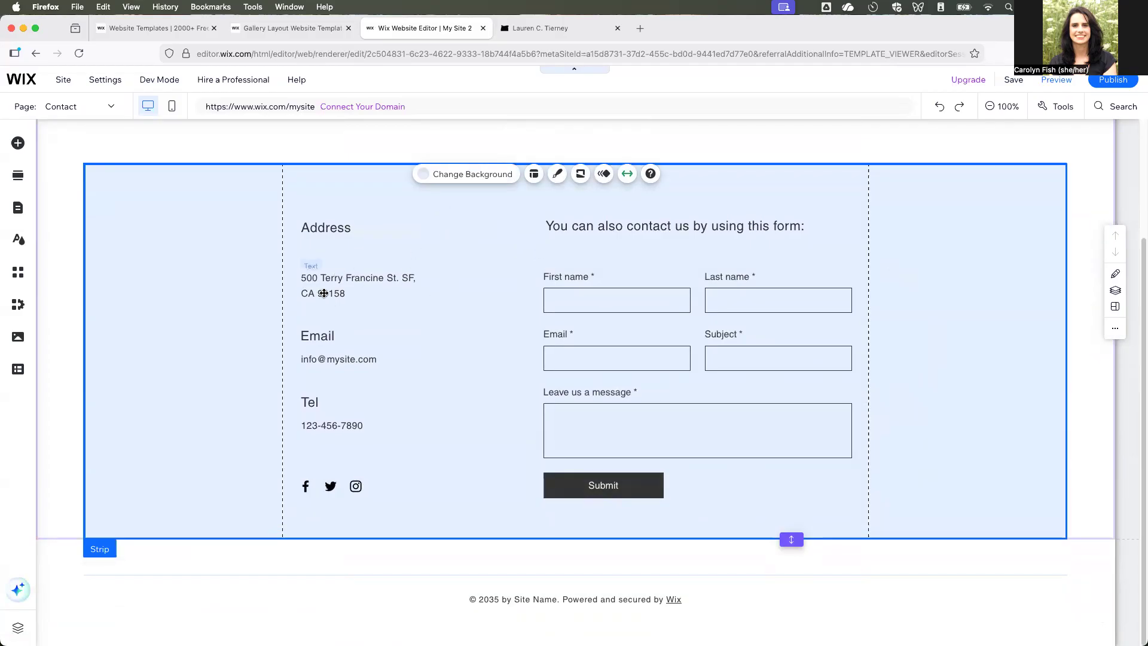
- Replace the placeholder address on the Contact page with the university's postal address on two lines
double_click(360, 293)
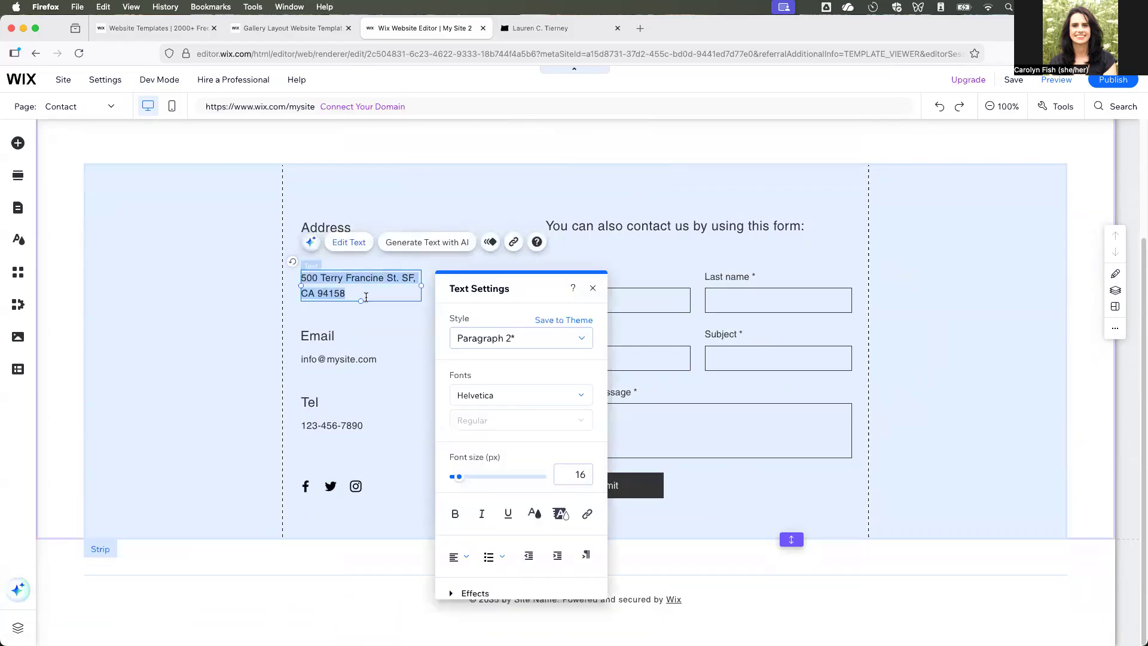
text(1251 Univrsit)
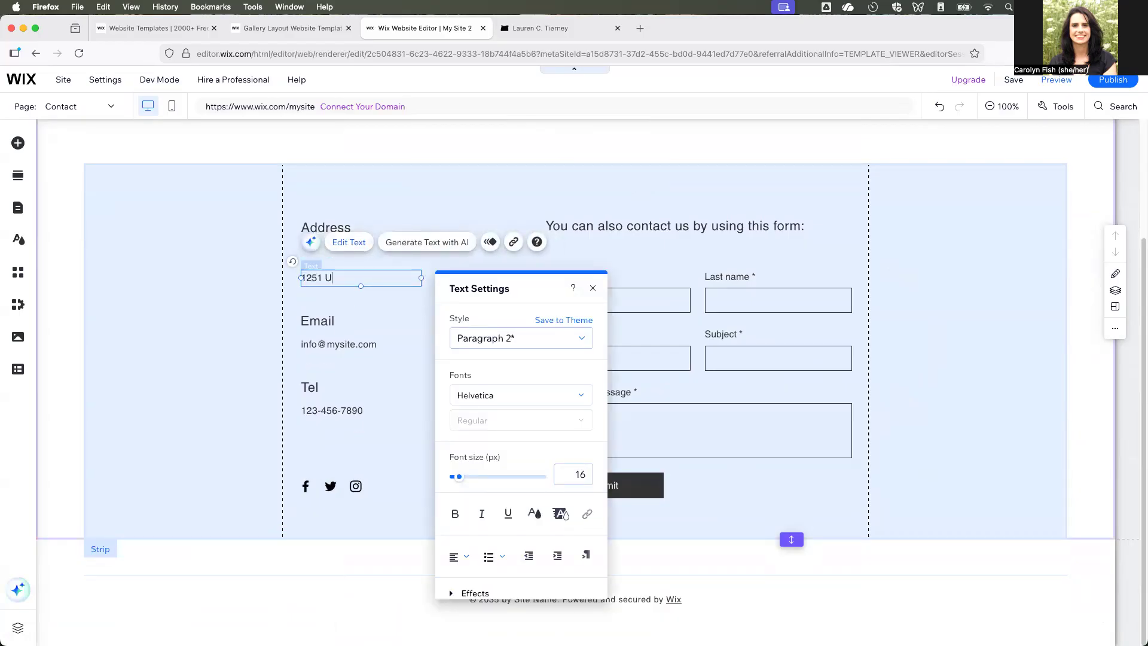
key(BackSpace)
key(BackSpace)
key(BackSpace)
key(BackSpace)
text(ersity of Oregon)
key(Return)
text(Eugene, OR 9)
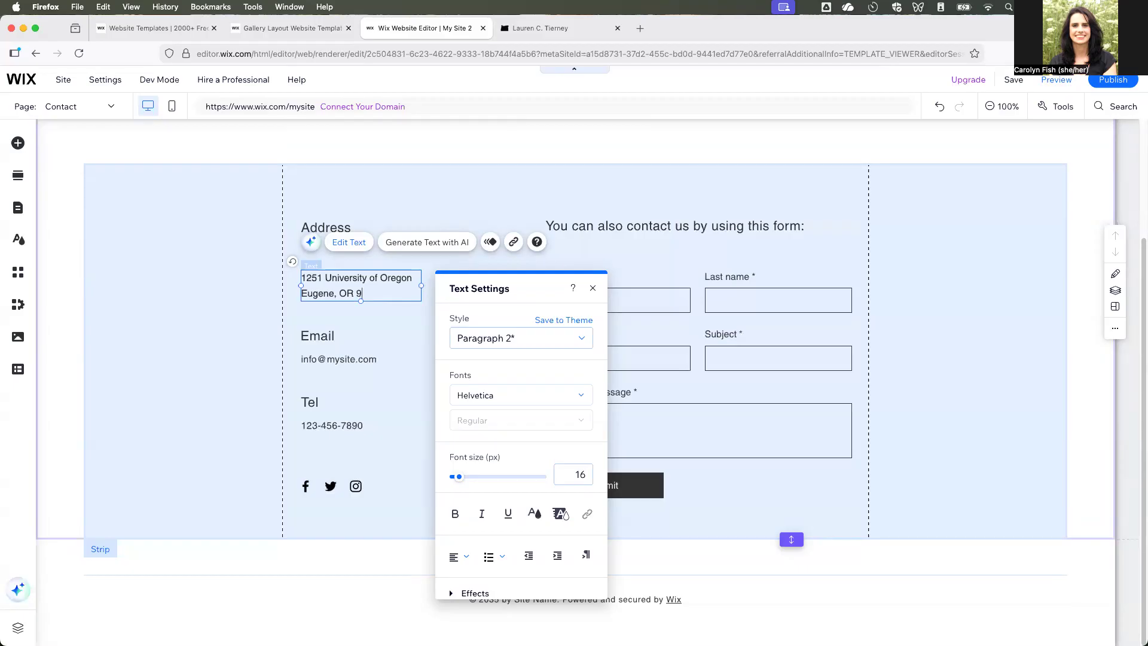
text(7403)
click(393, 448)
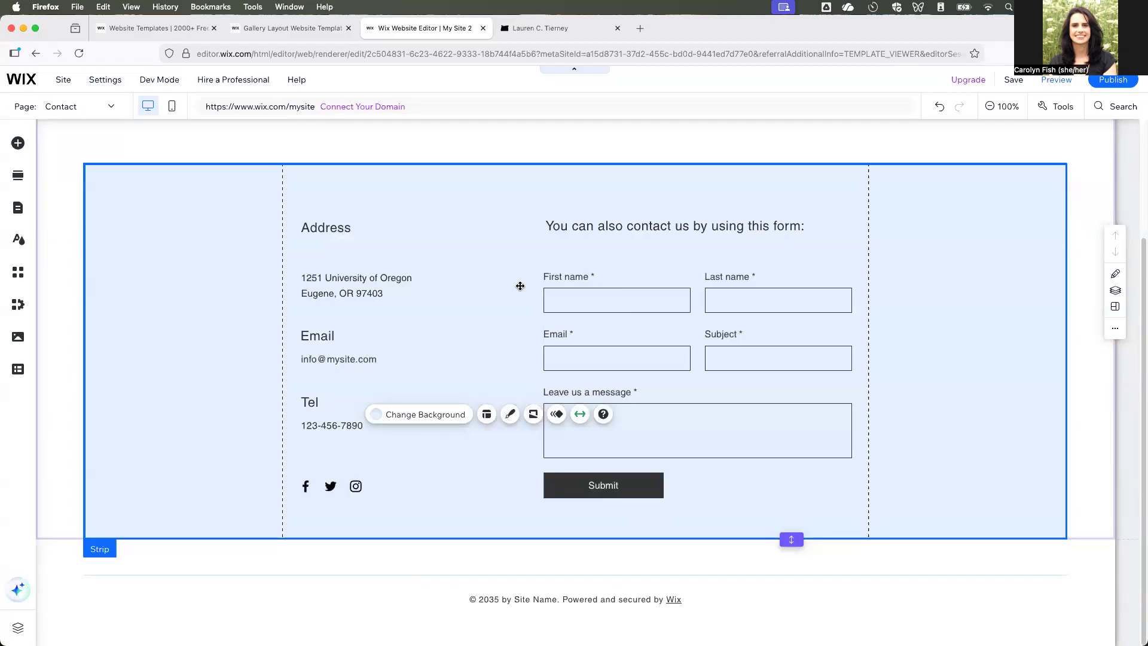
- Change the Contact section's strip background to the snowy mountain video from the selected backgrounds, and close the section editing
scroll(518, 288, up, 5)
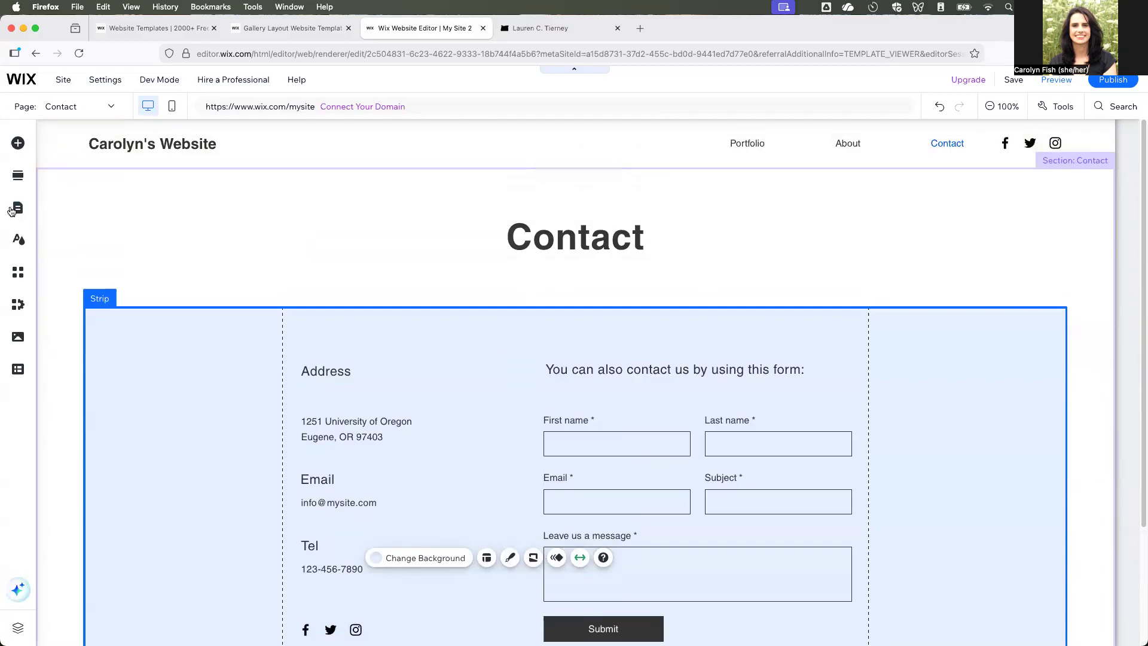
click(116, 216)
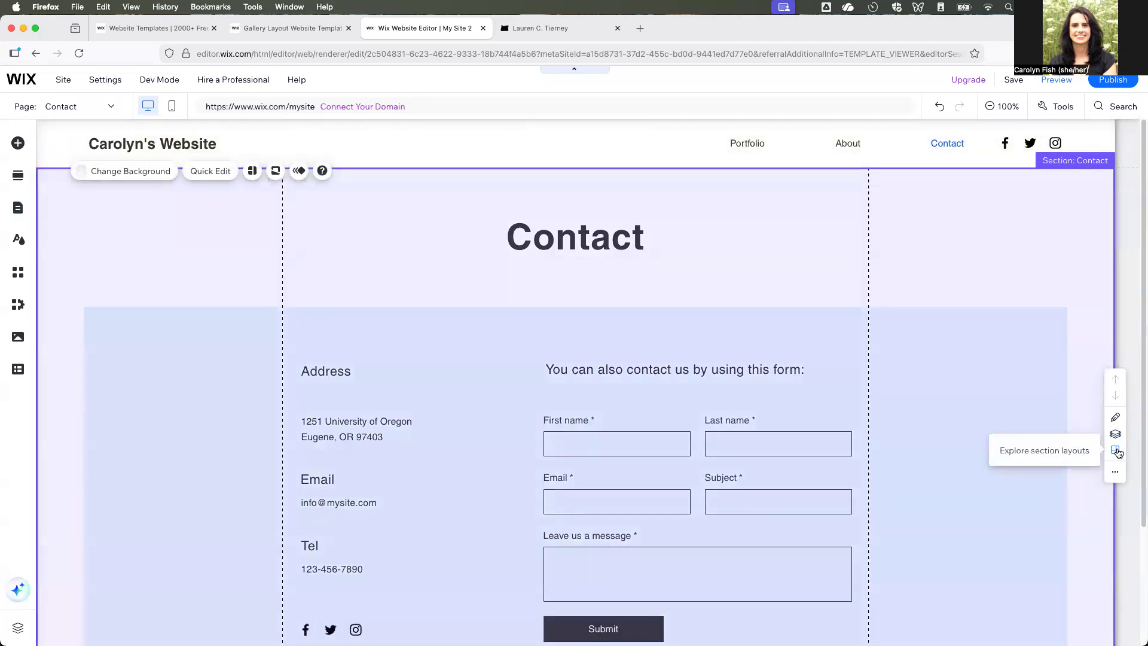
click(1116, 450)
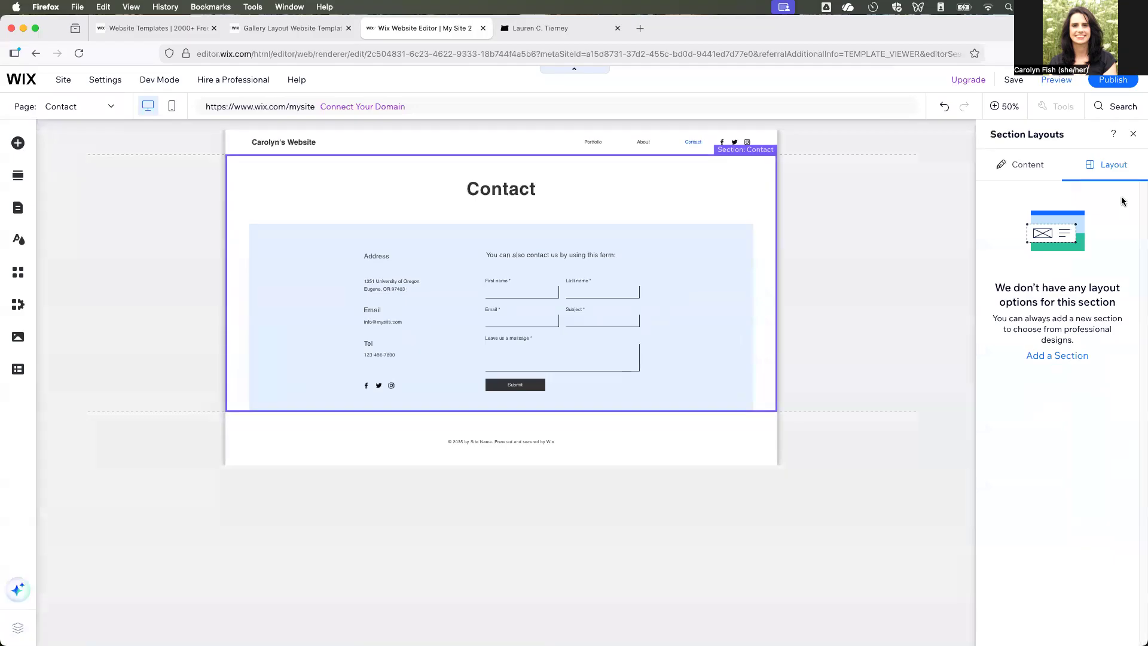
click(1023, 165)
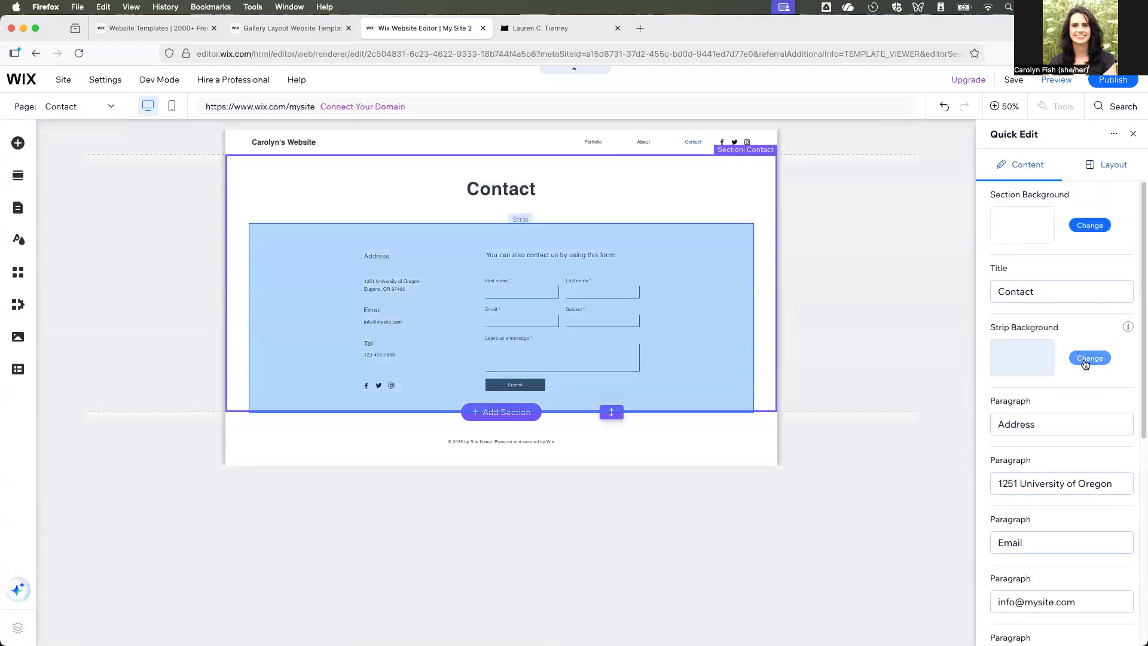
click(1088, 358)
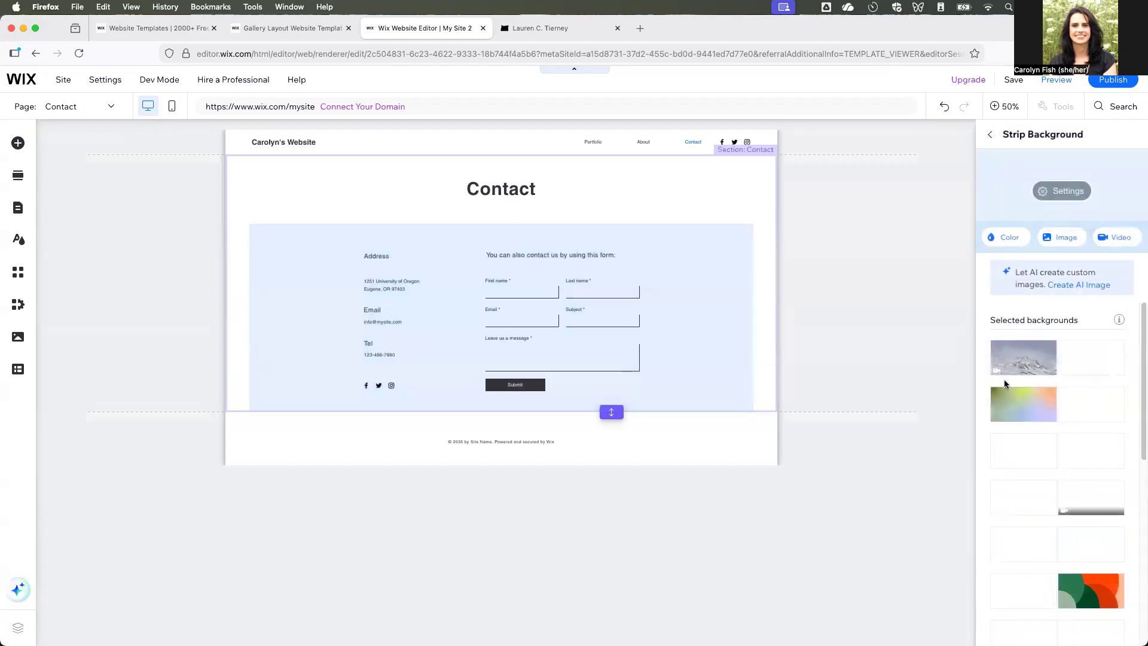
click(1043, 366)
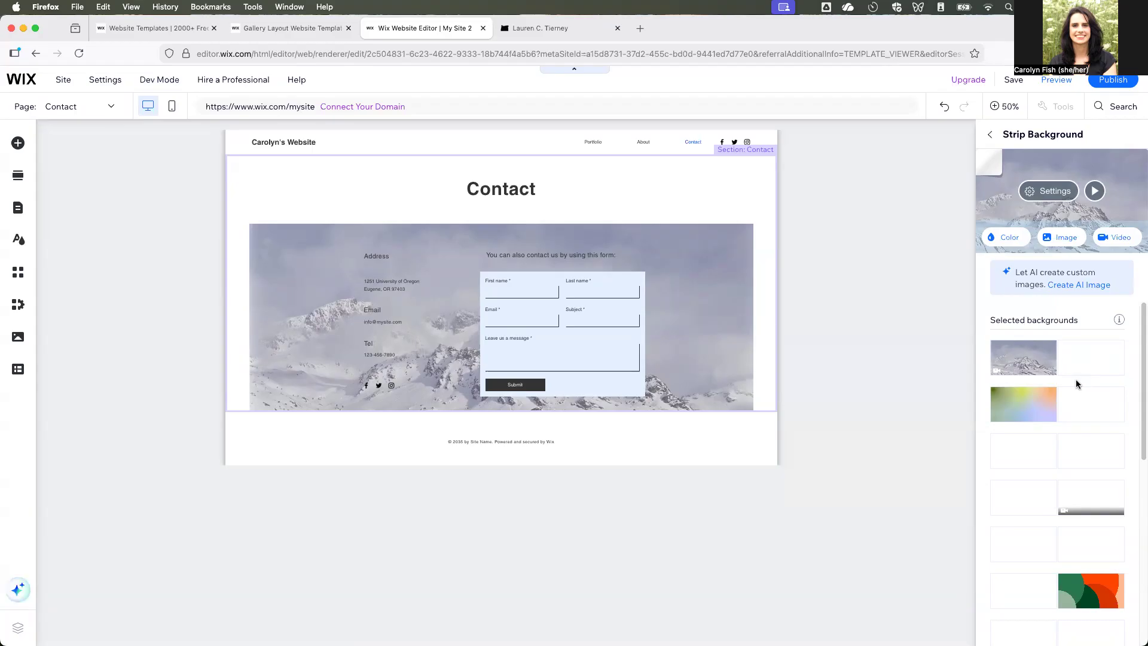
click(715, 320)
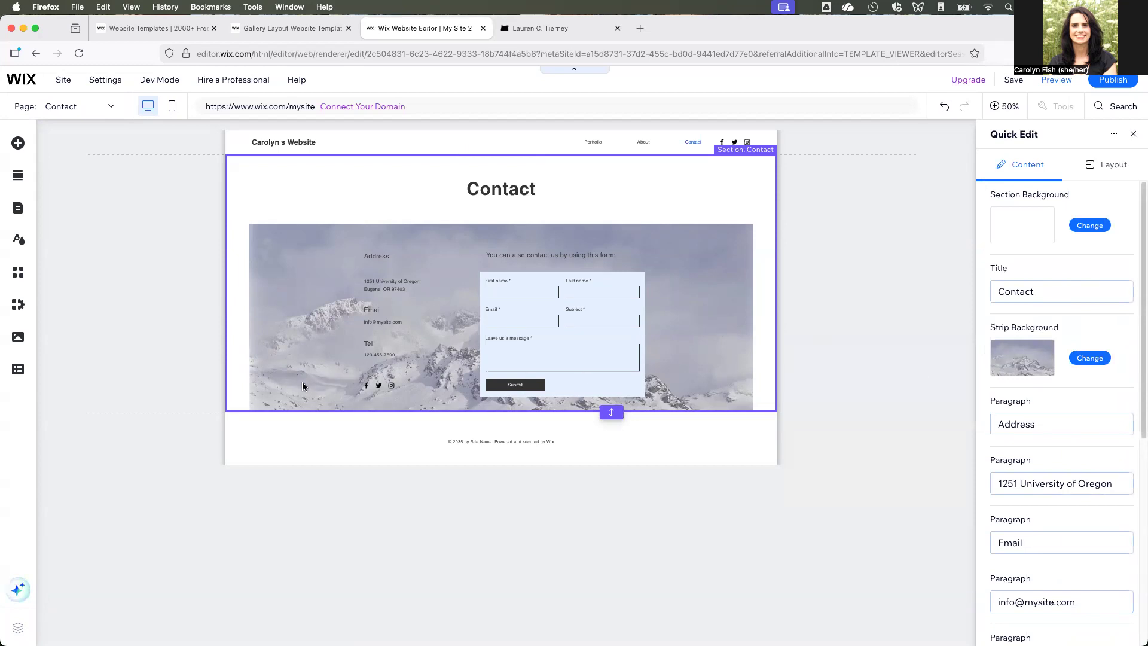
click(448, 141)
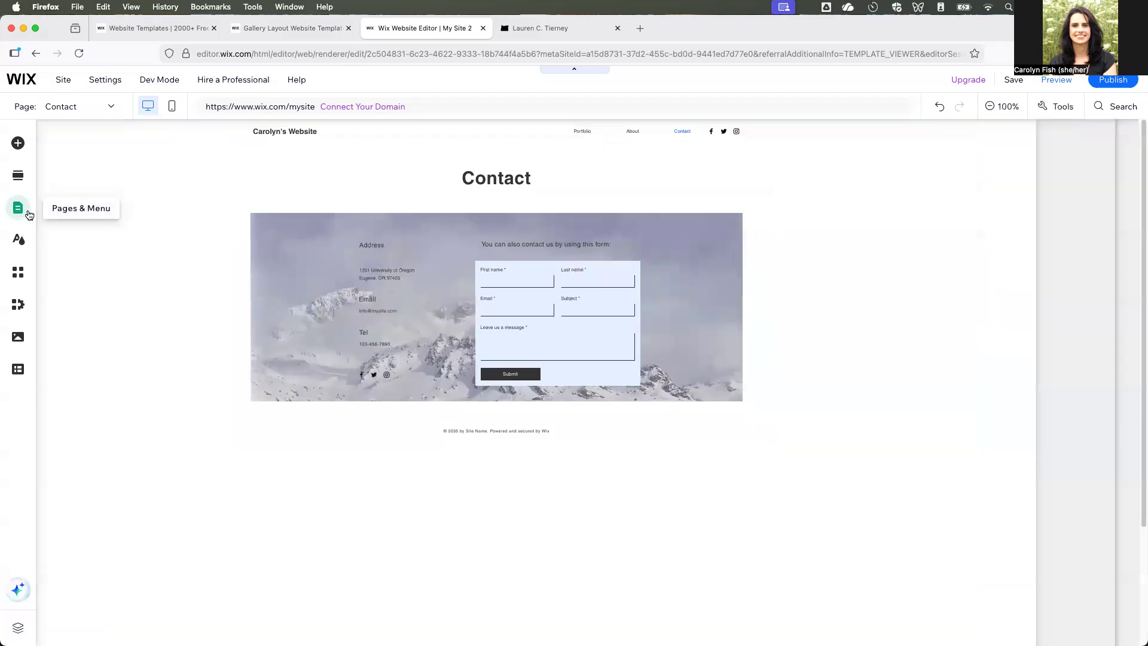
- Switch to the Portfolio page and open its gallery's media for organizing
click(16, 208)
click(183, 202)
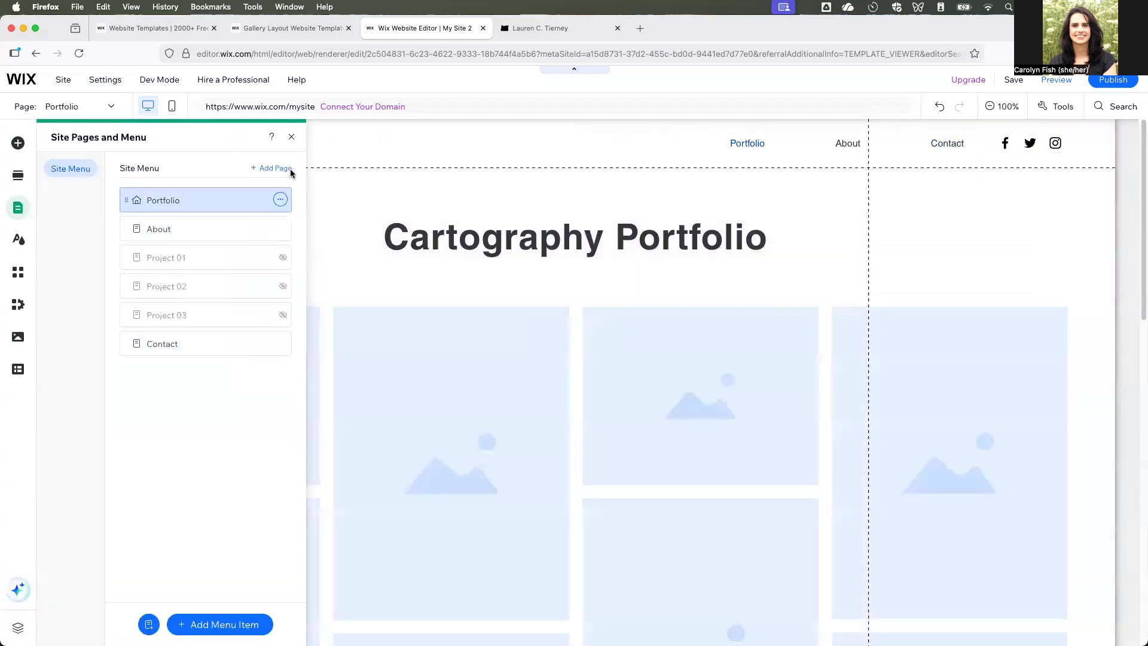
click(291, 136)
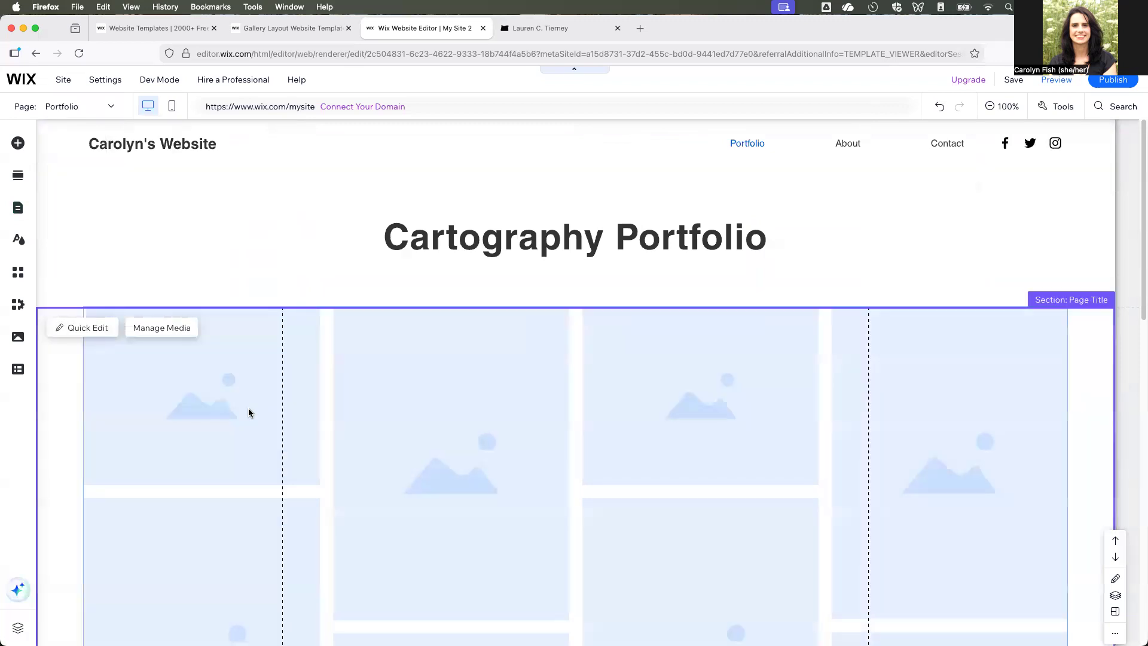
scroll(439, 437, down, 3)
click(241, 268)
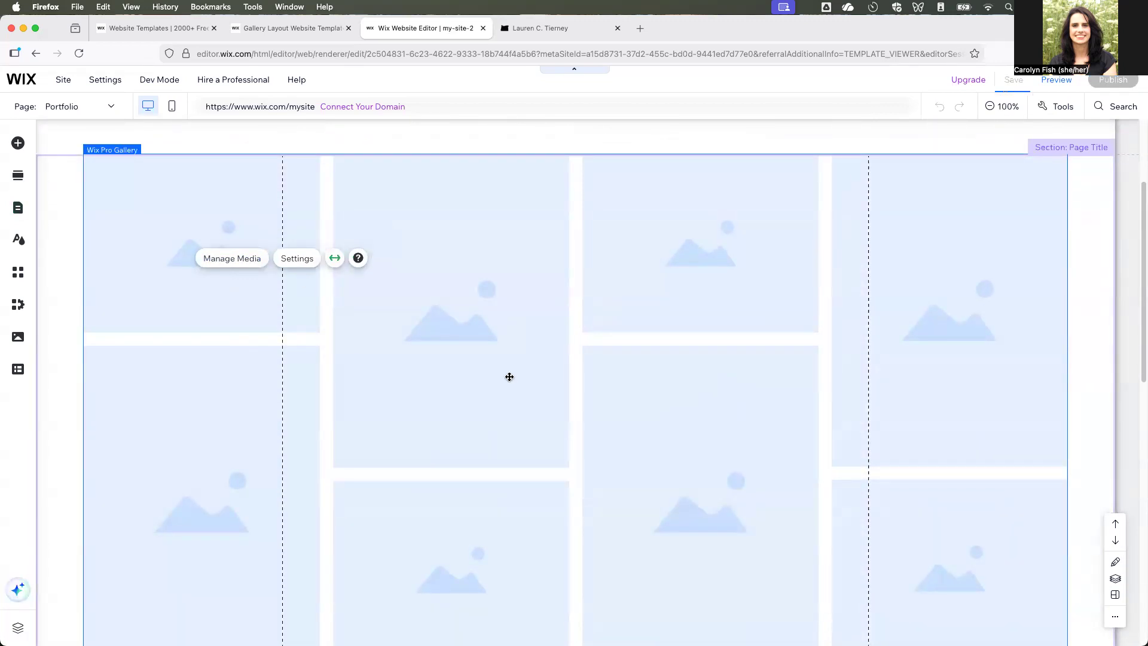
click(242, 264)
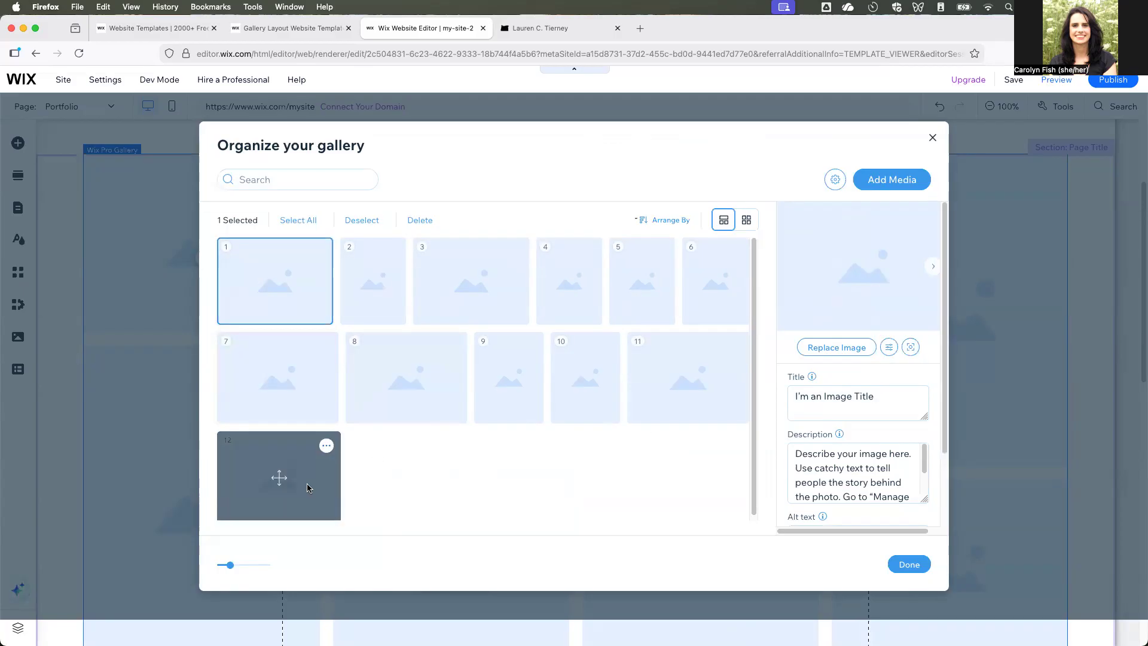
- Remove the last four placeholder images, numbers 12, 11, 10 and 9, from the portfolio gallery
click(326, 445)
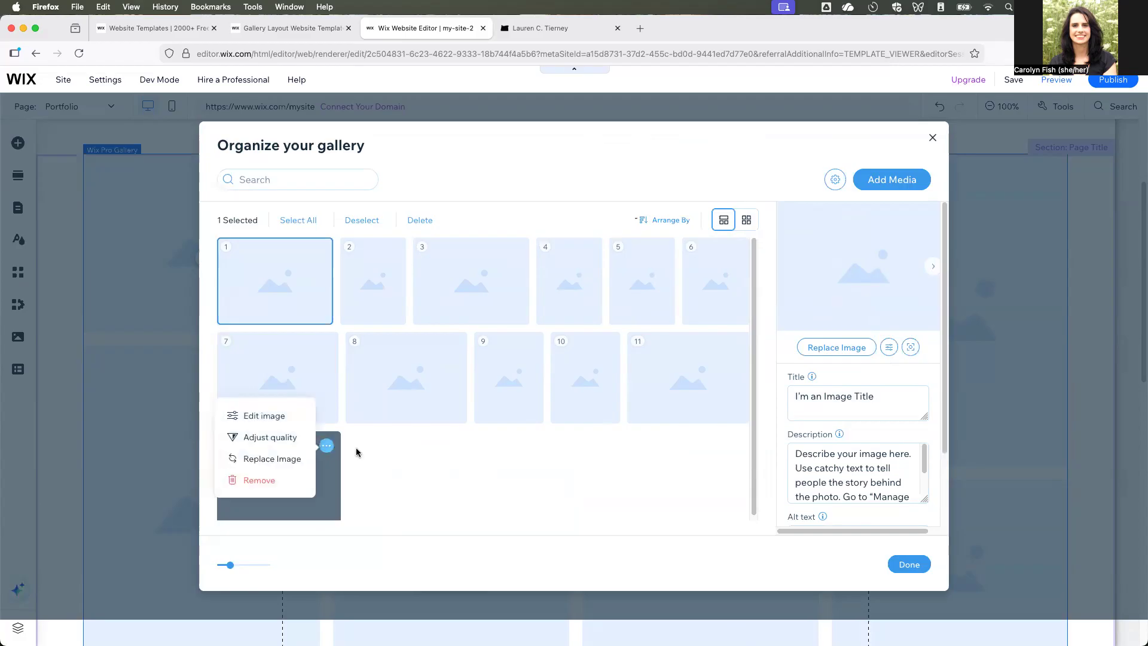
click(278, 478)
click(741, 351)
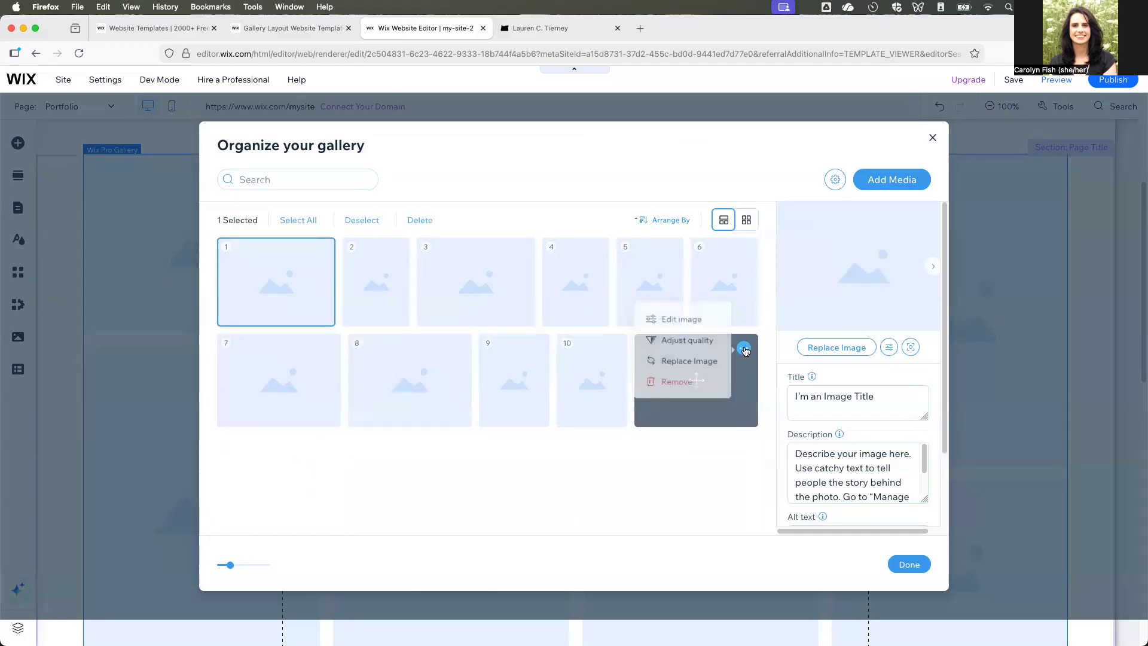
click(690, 387)
click(743, 348)
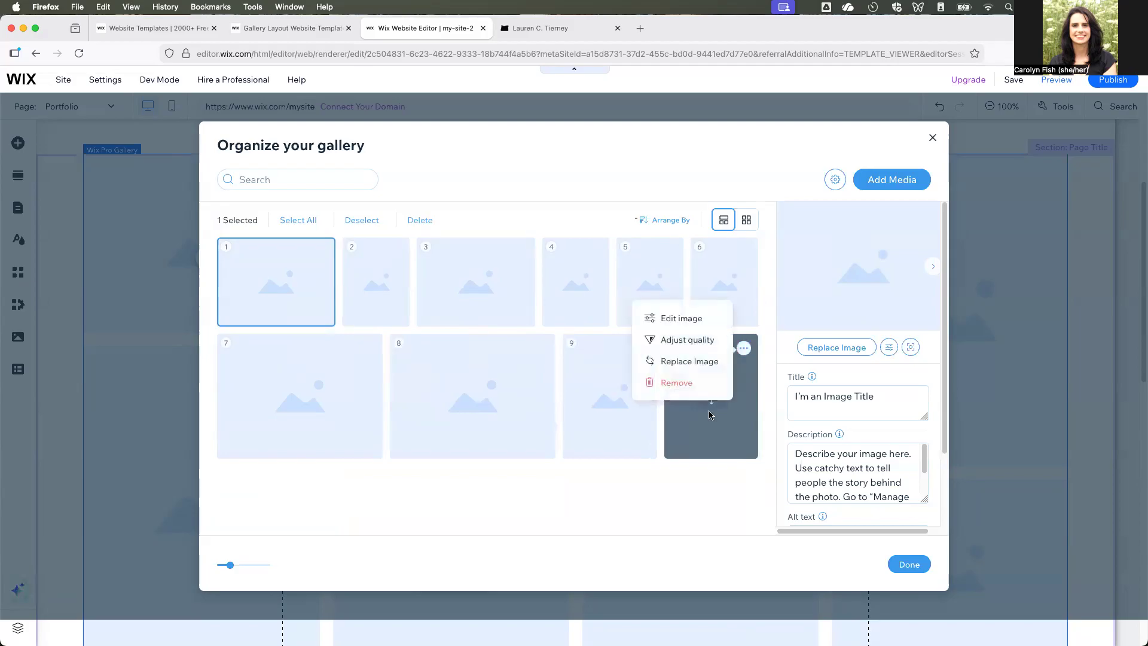
click(690, 387)
click(535, 348)
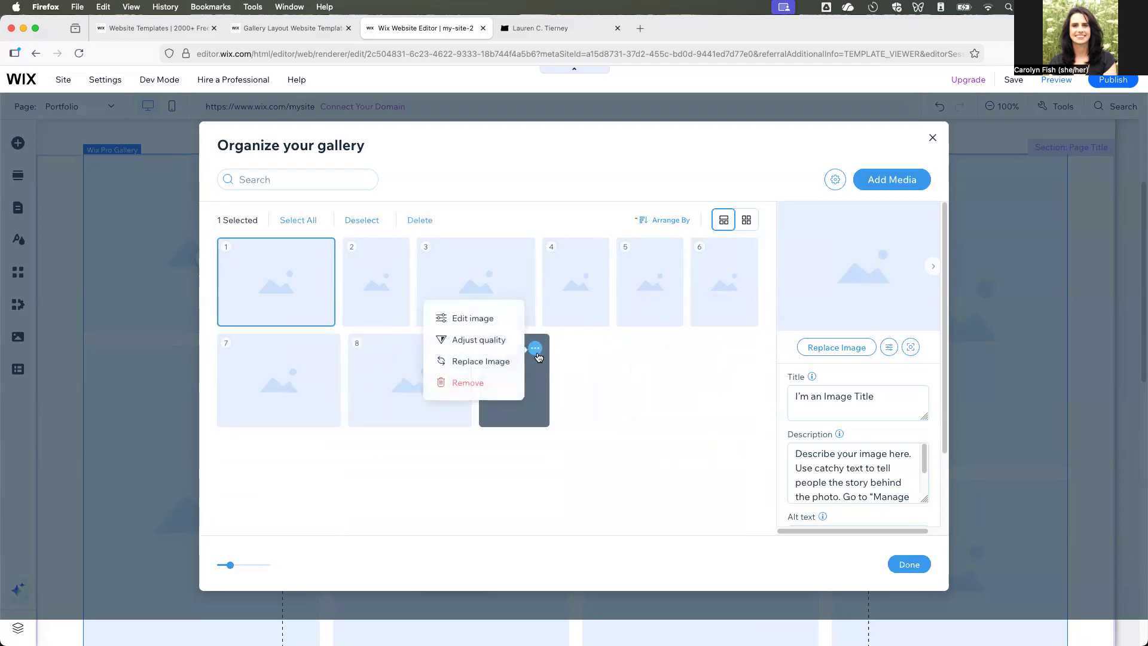
click(477, 386)
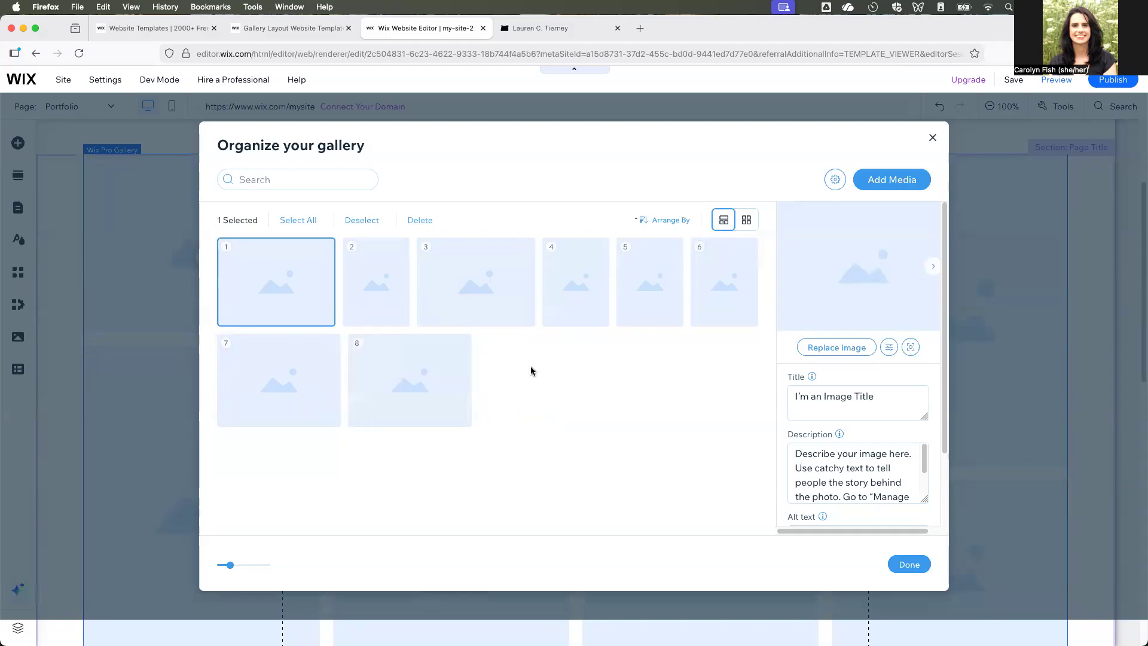
- Remove four more placeholder images from the gallery, starting with the second one, leaving four
click(375, 282)
click(395, 253)
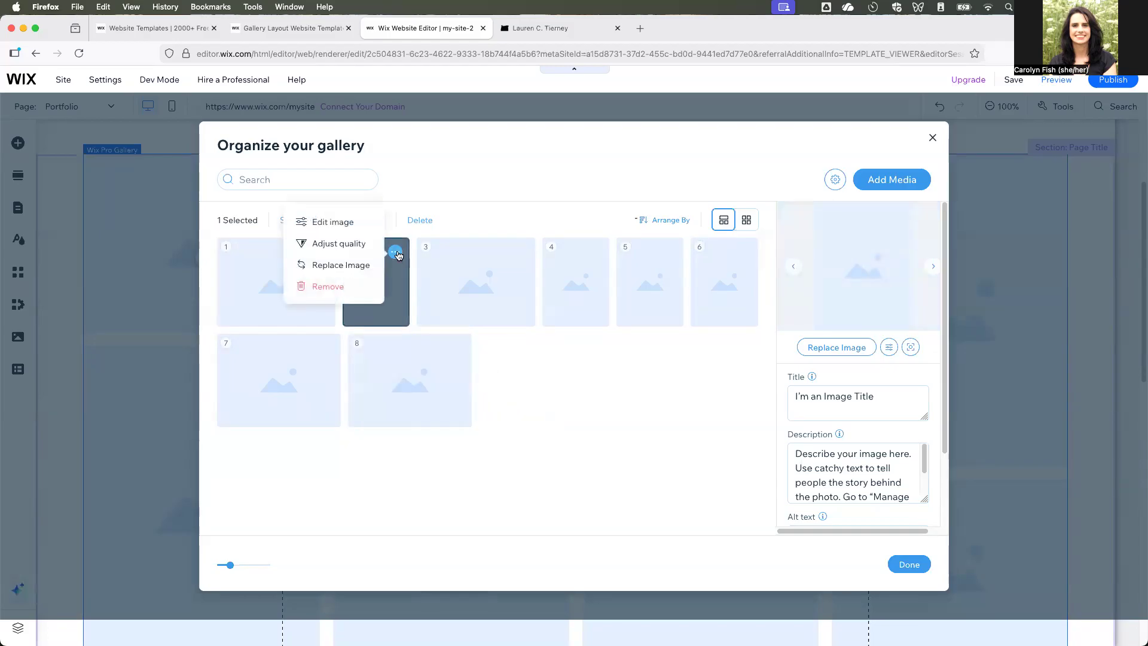
click(341, 288)
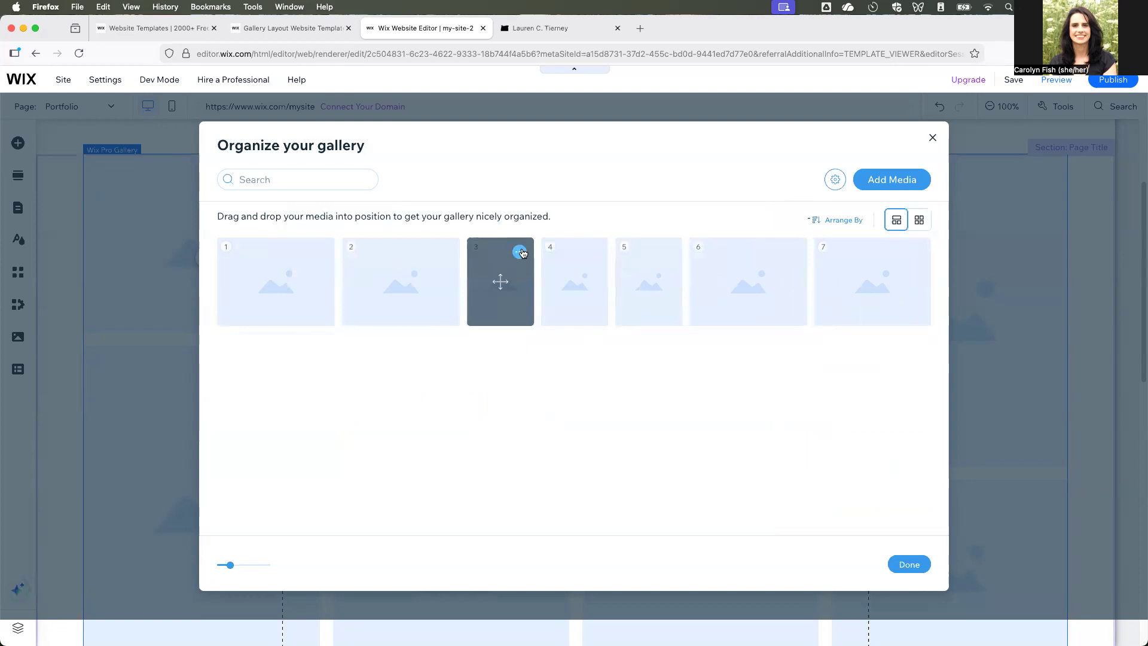
click(520, 252)
click(453, 282)
click(556, 252)
click(515, 286)
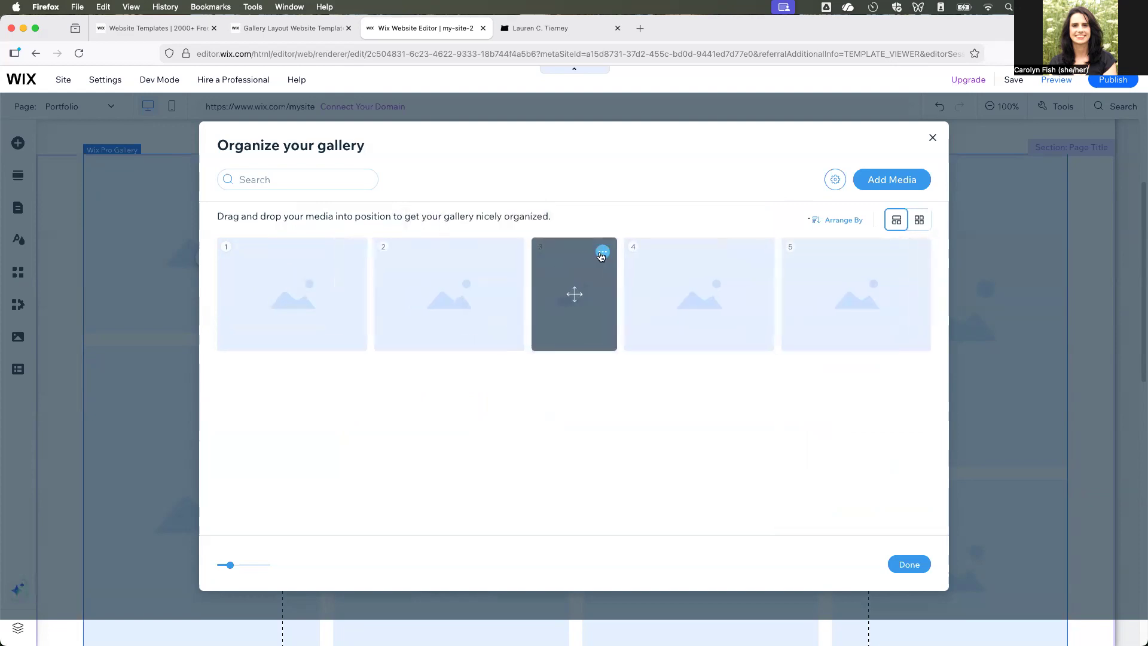
click(603, 251)
click(538, 286)
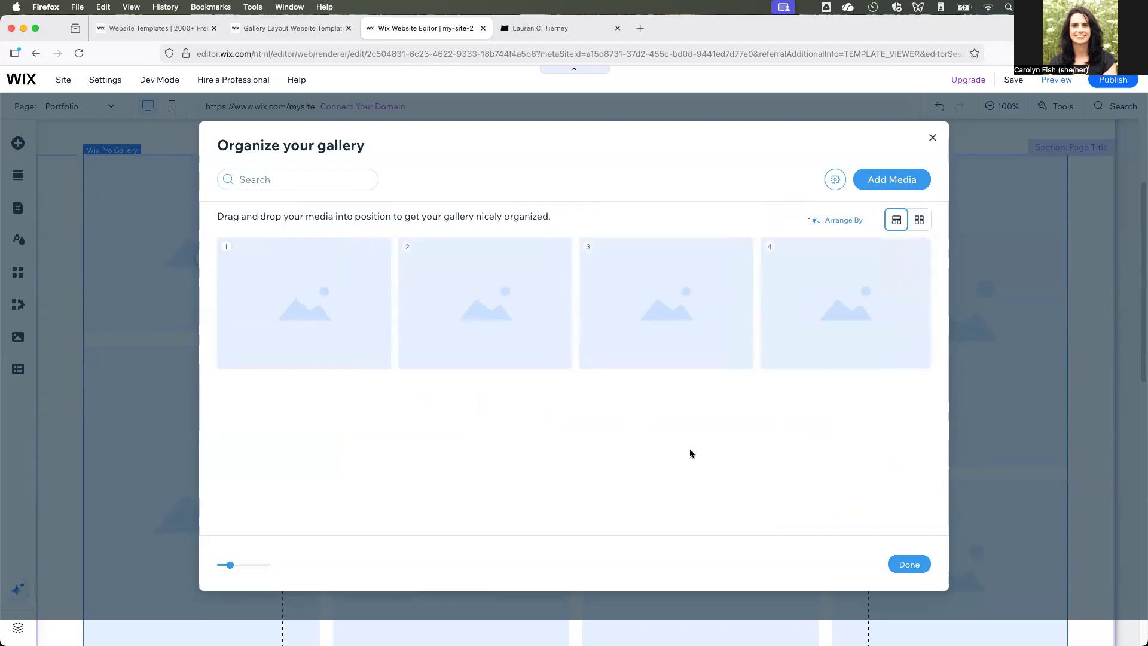
- Start replacing the first gallery image, then switch to Preview and enlarge the BivariateHex-01.png map window
click(363, 361)
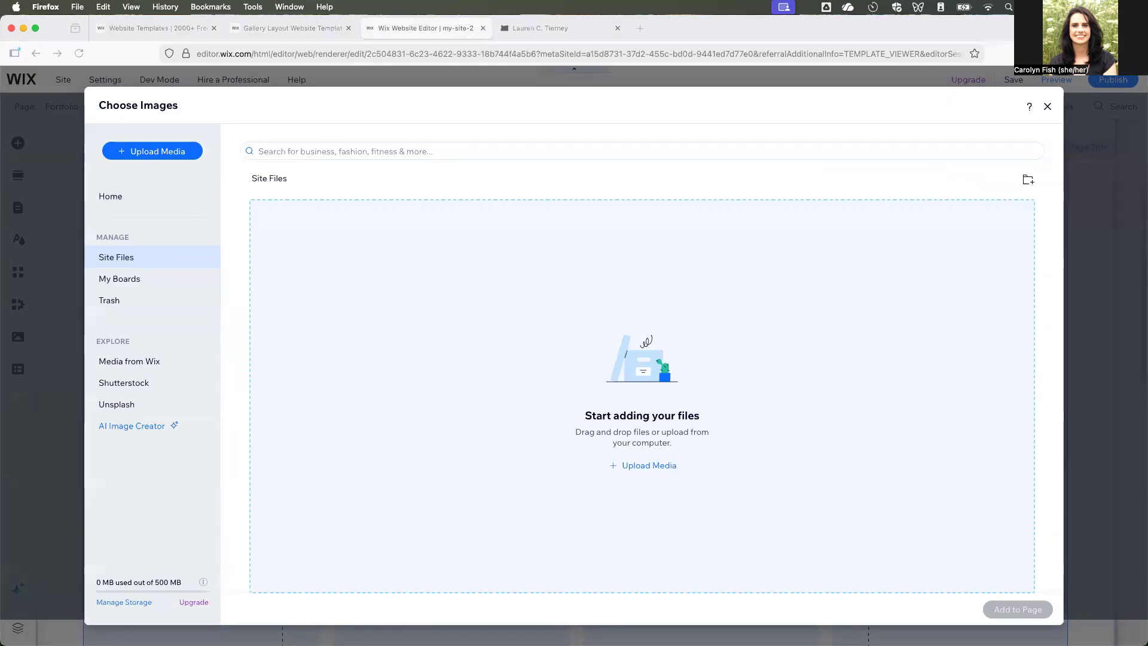
key(super+Tab)
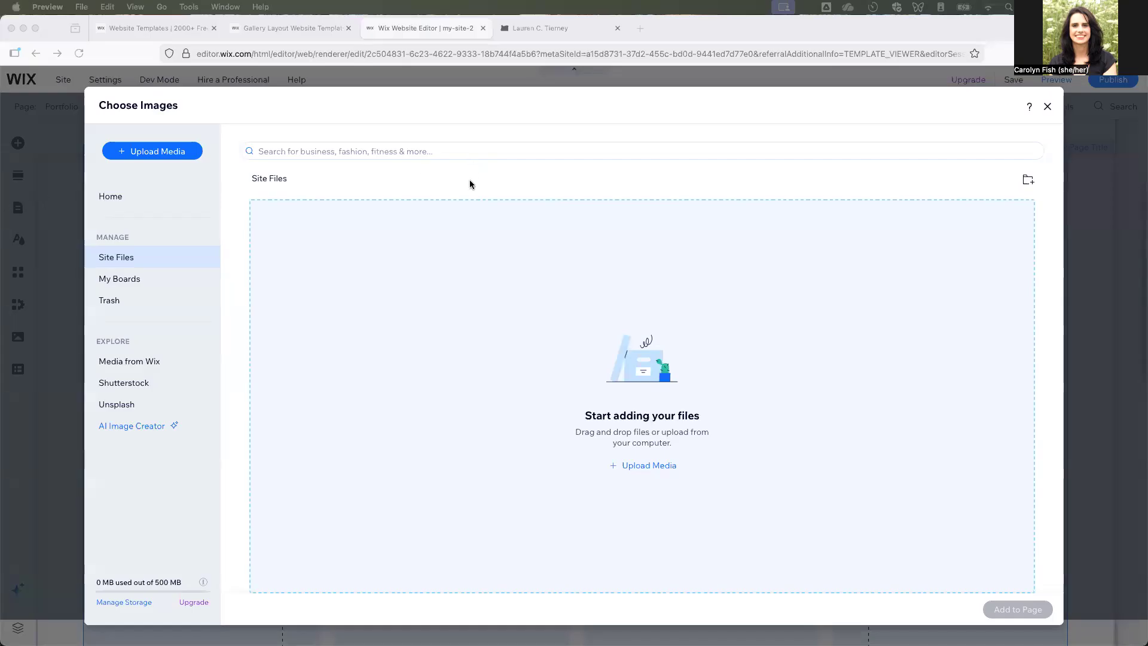
drag(0, 120, 522, 14)
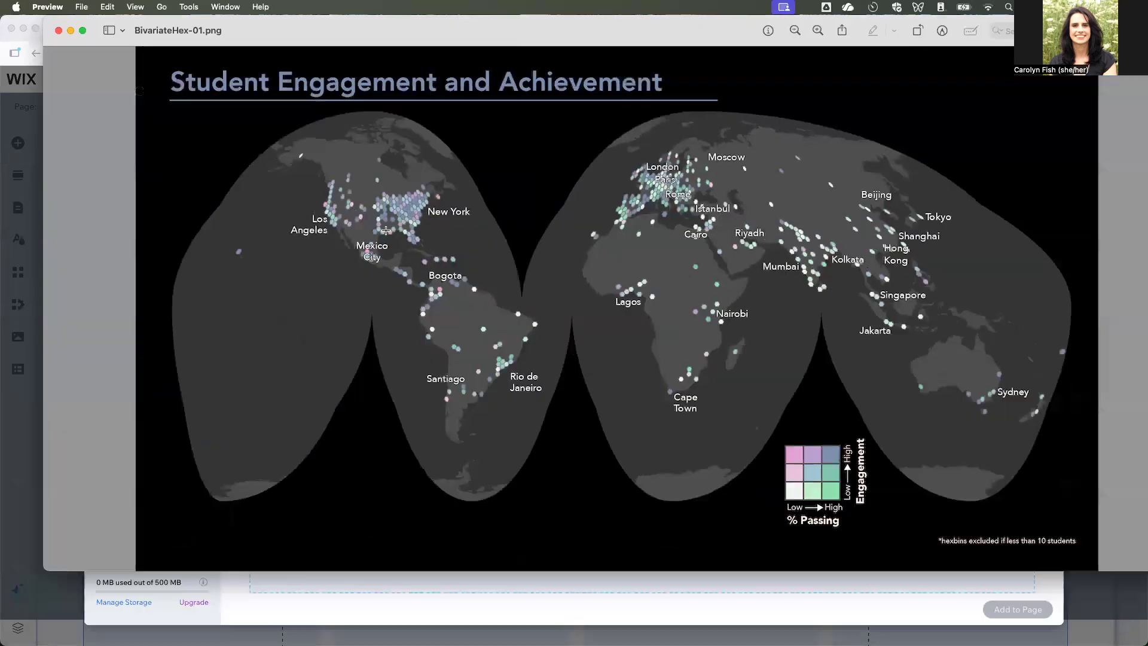
drag(327, 41, 326, 6)
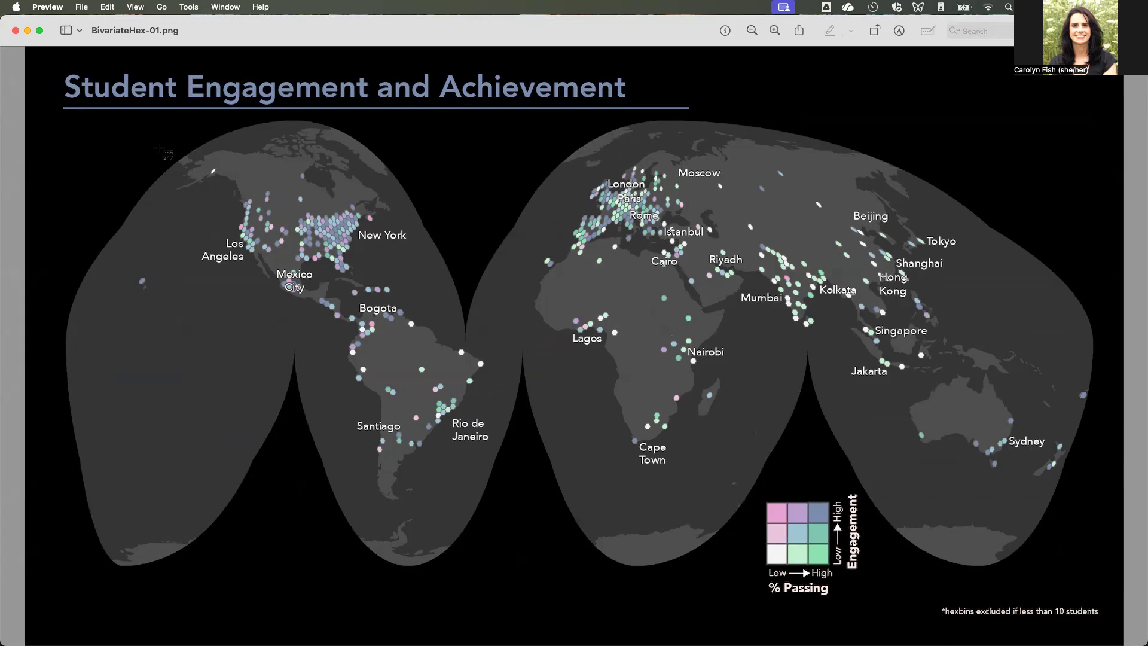
- Capture a screenshot of the map's title, North America and Europe area, and open the capture in Preview
drag(53, 62, 633, 337)
drag(56, 69, 705, 347)
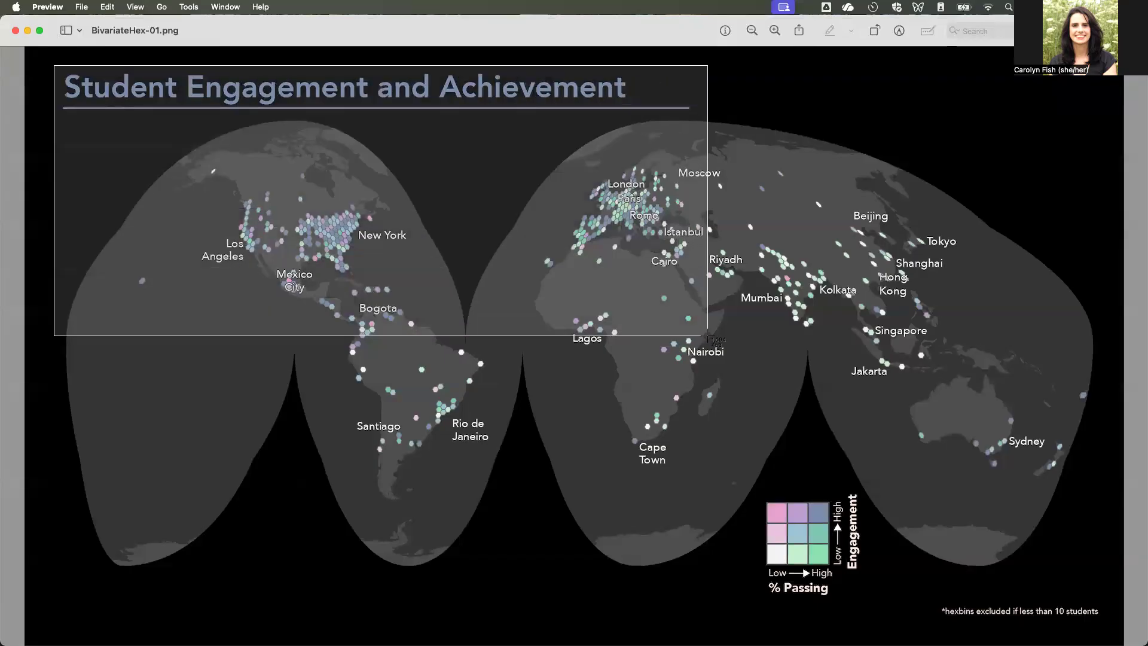
click(339, 460)
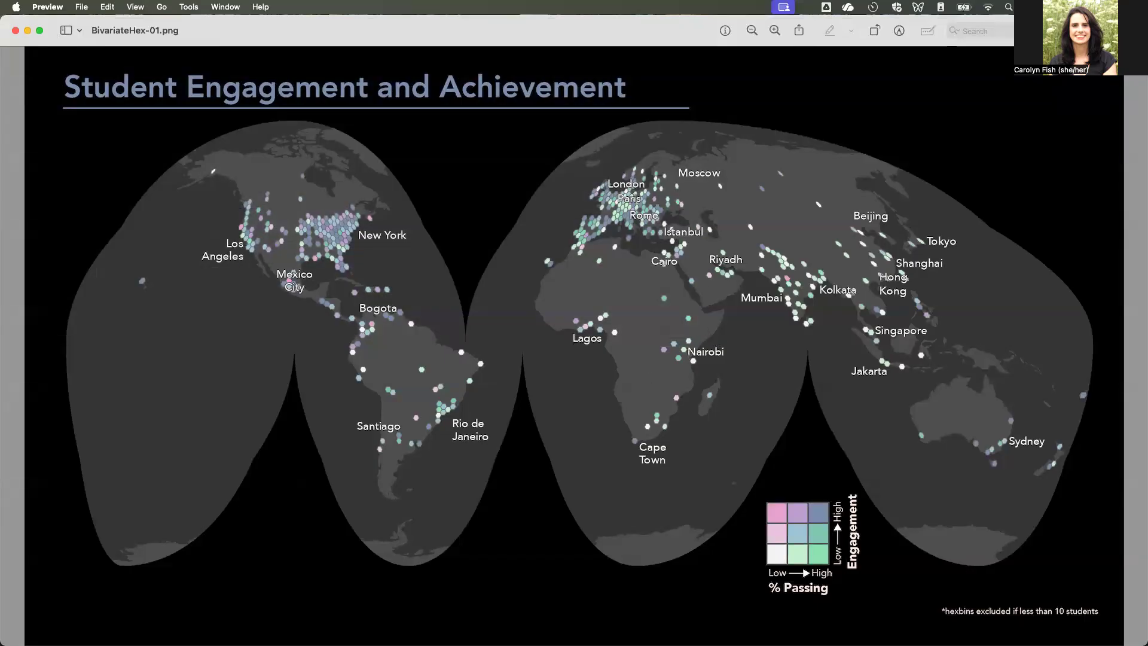
key(ctrl+Left)
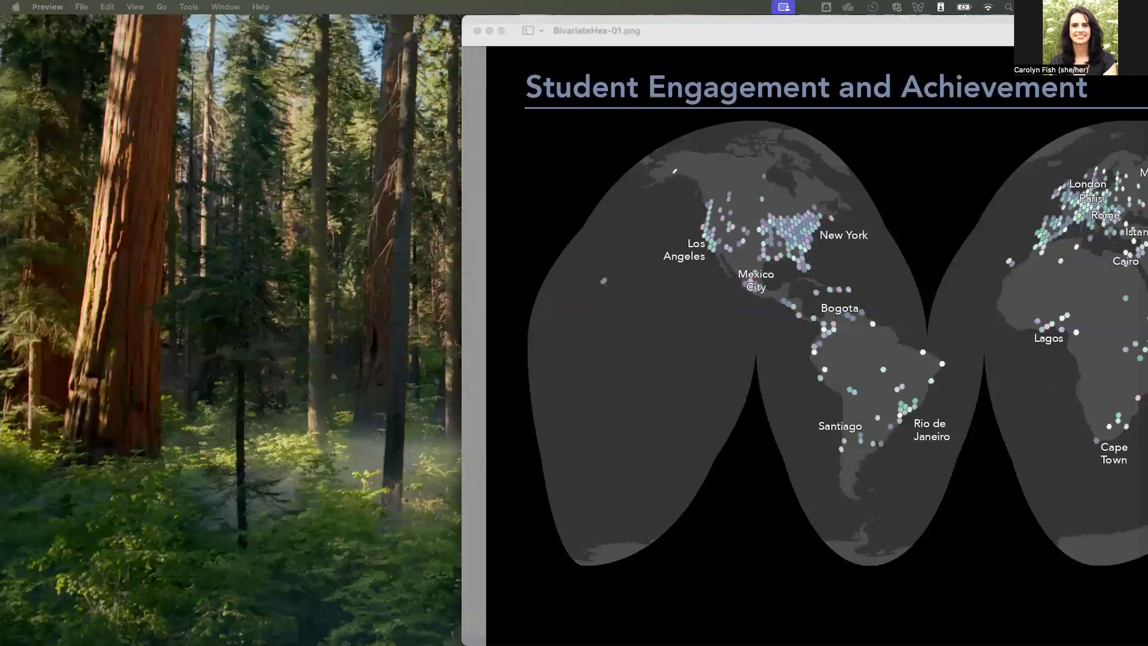
key(ctrl+Right)
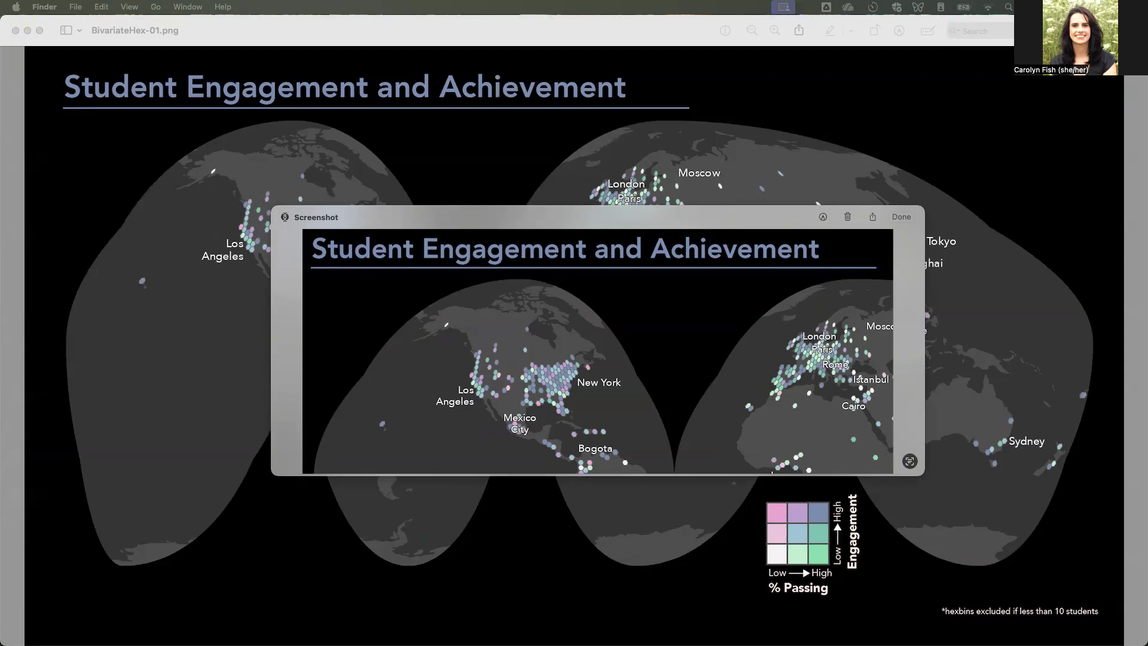
click(872, 217)
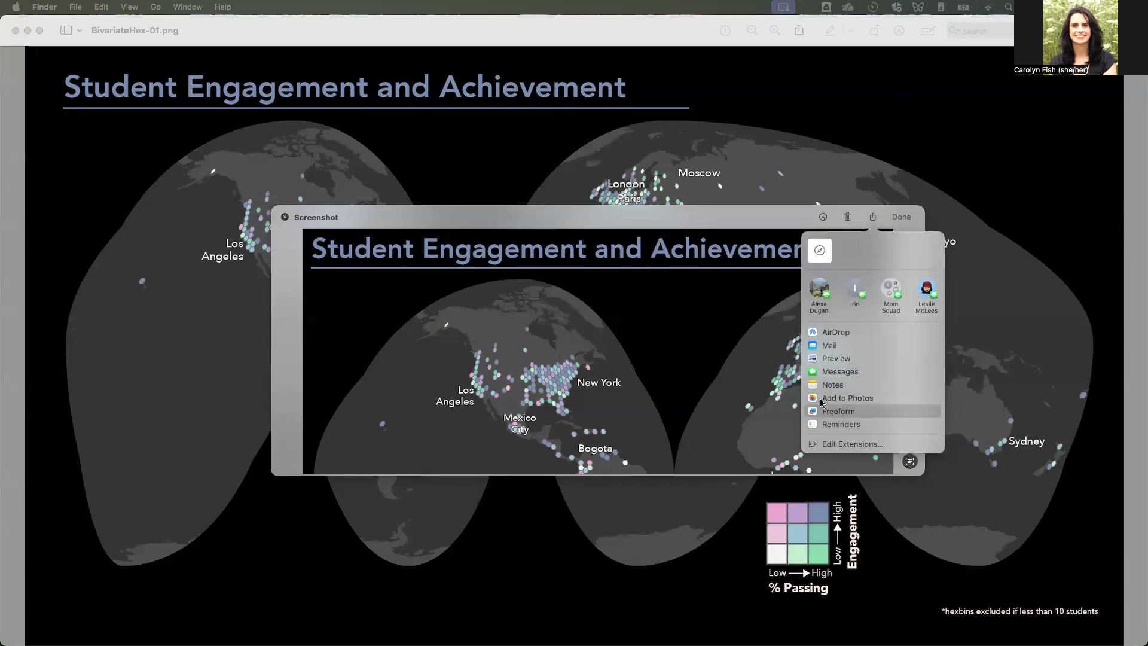
click(635, 372)
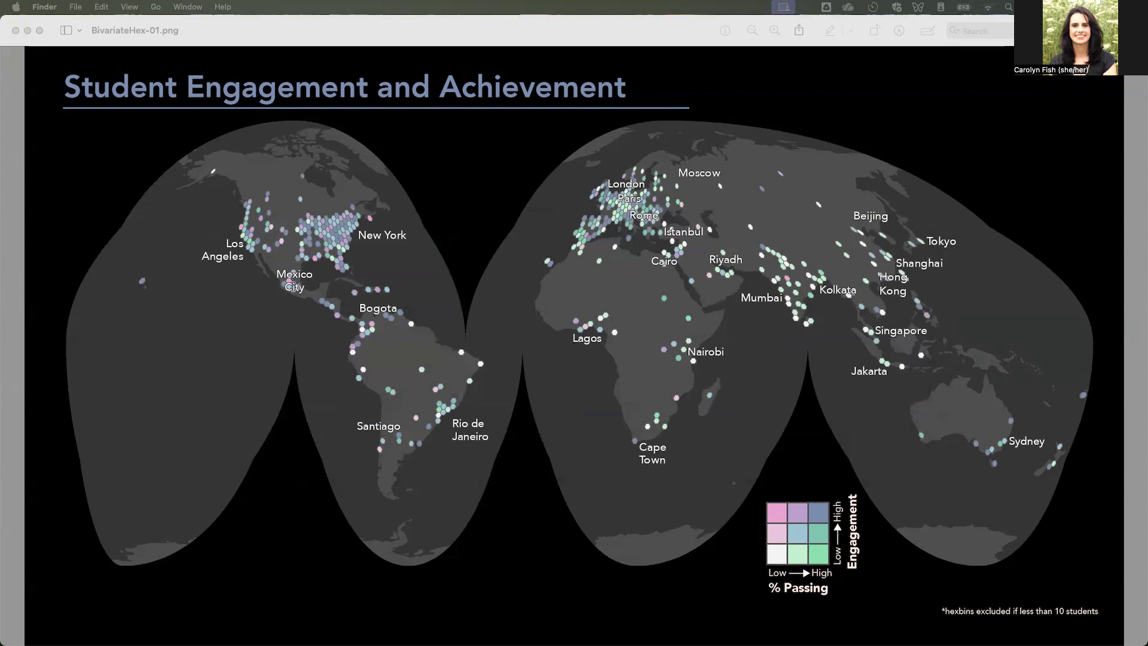
click(197, 431)
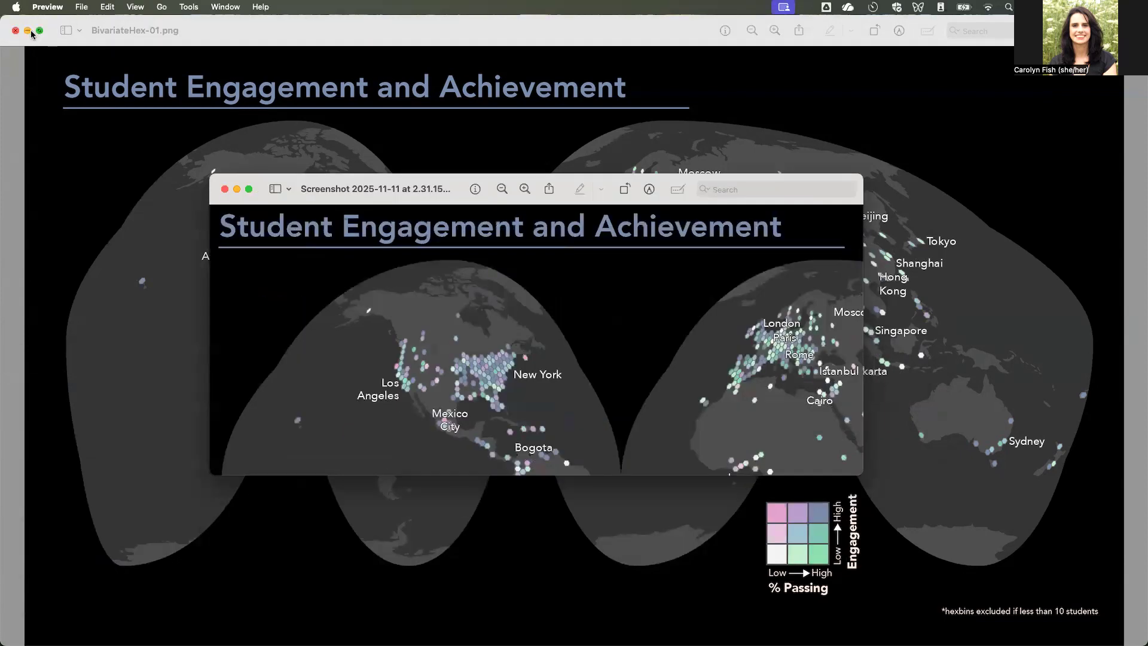
- Minimize the full map, upload the cropped map screenshot to Site Files, and use it as the first gallery image
click(28, 30)
drag(427, 200, 598, 383)
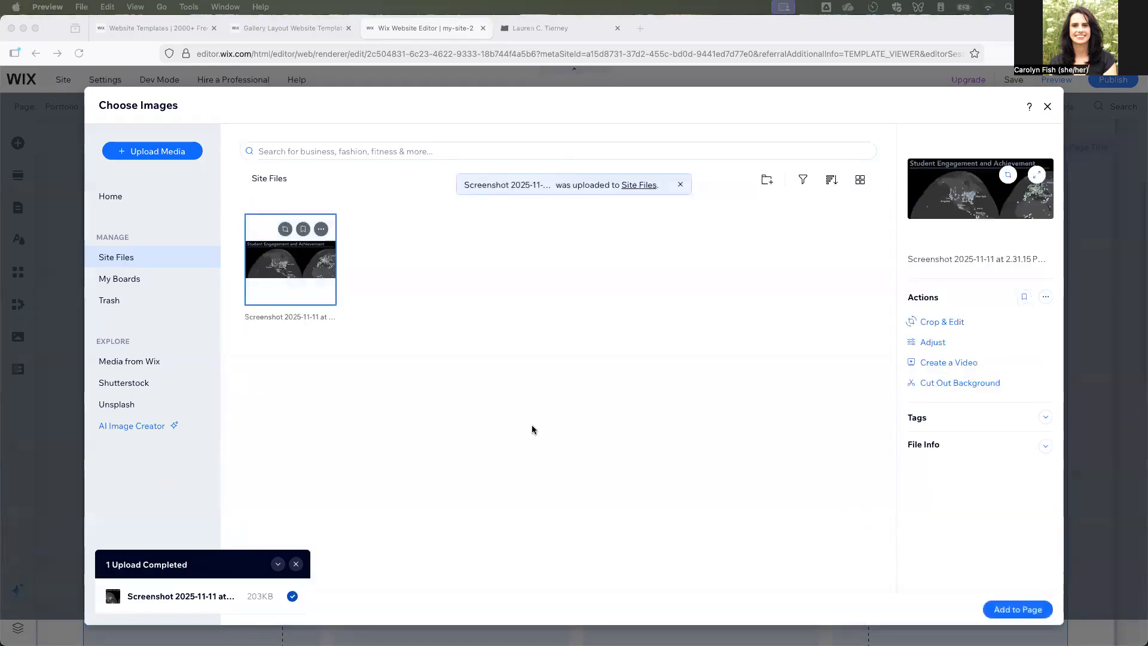
click(1027, 613)
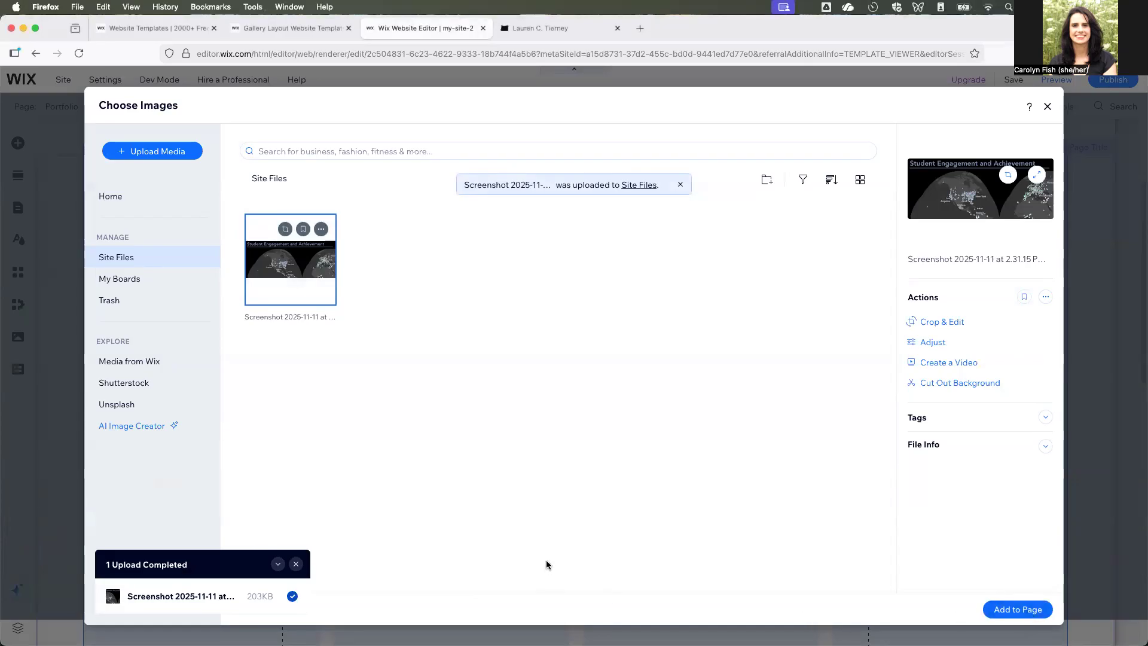
click(1019, 615)
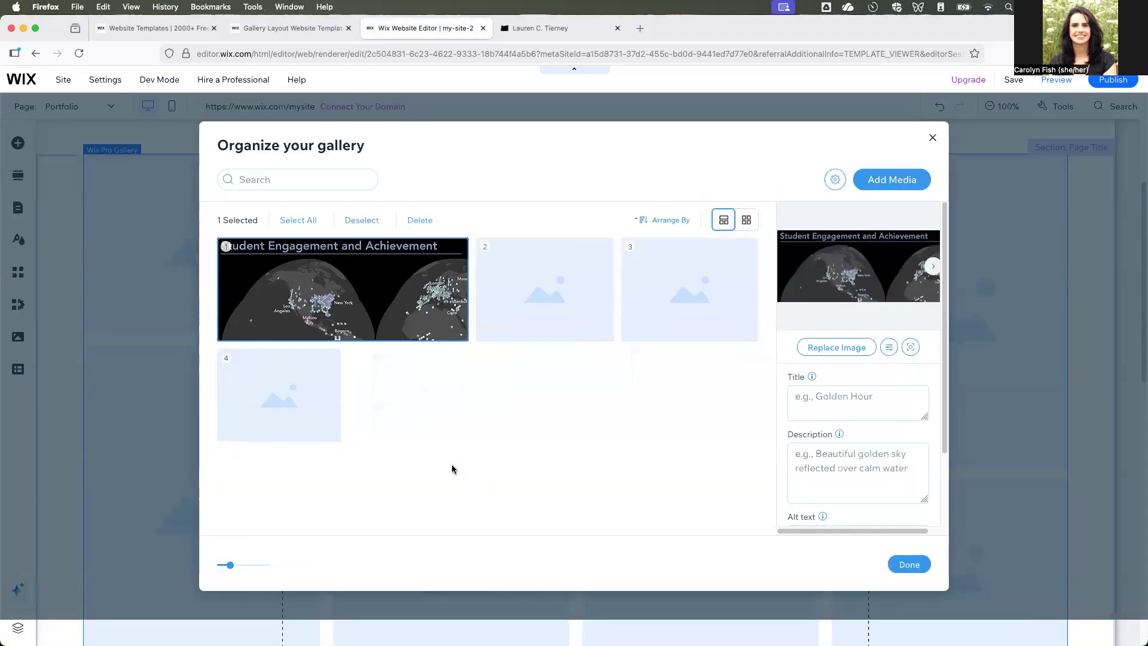
- Crop the first gallery image to 687 × 453 px around the North American part of the map, and save it
scroll(870, 487, down, 2)
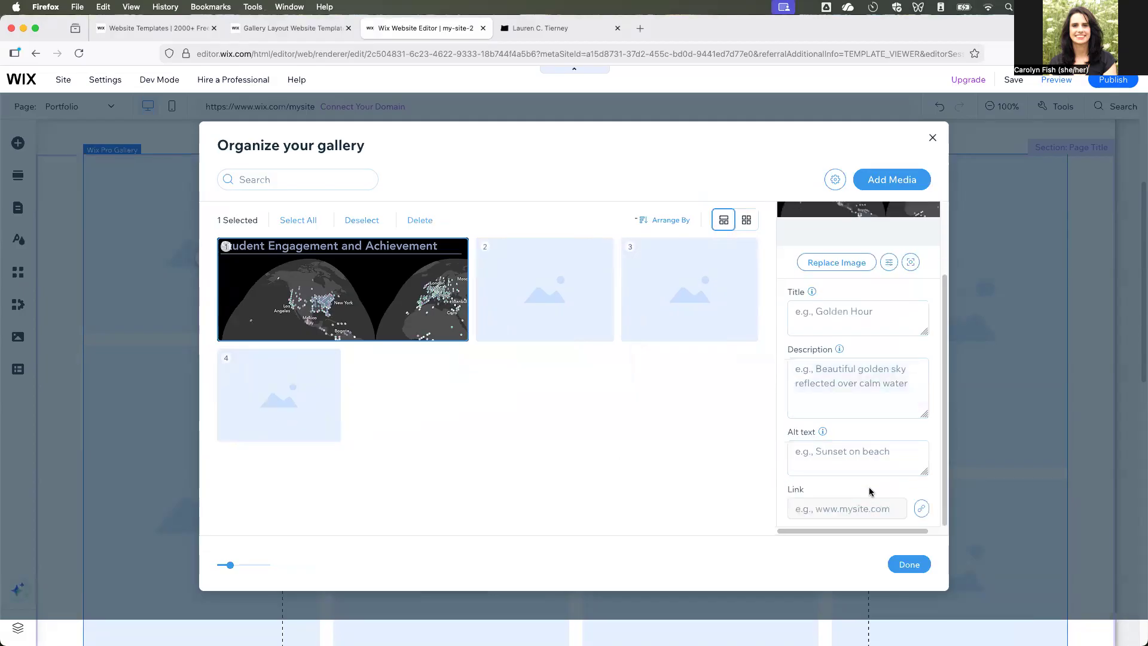
click(889, 263)
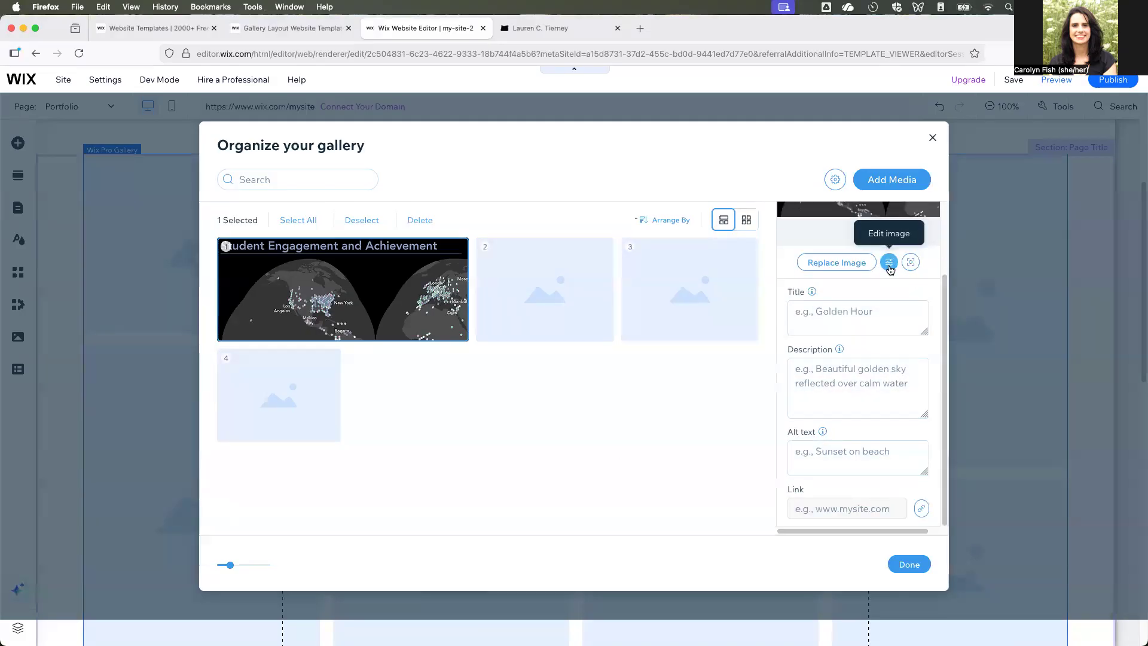
drag(1045, 374, 789, 381)
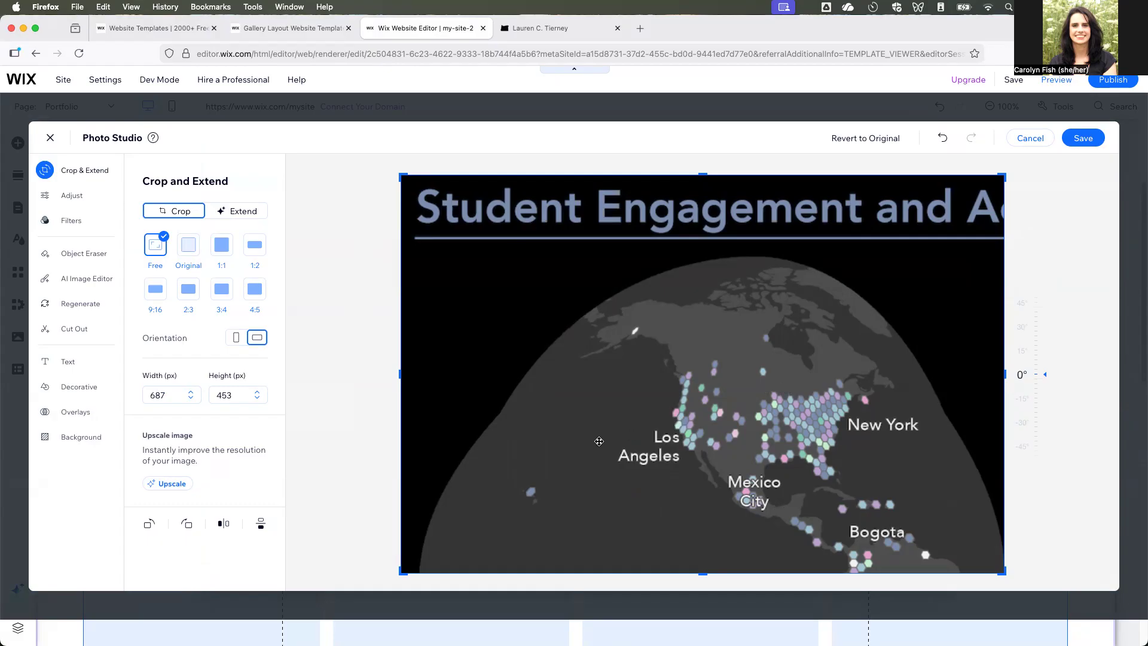
click(1083, 139)
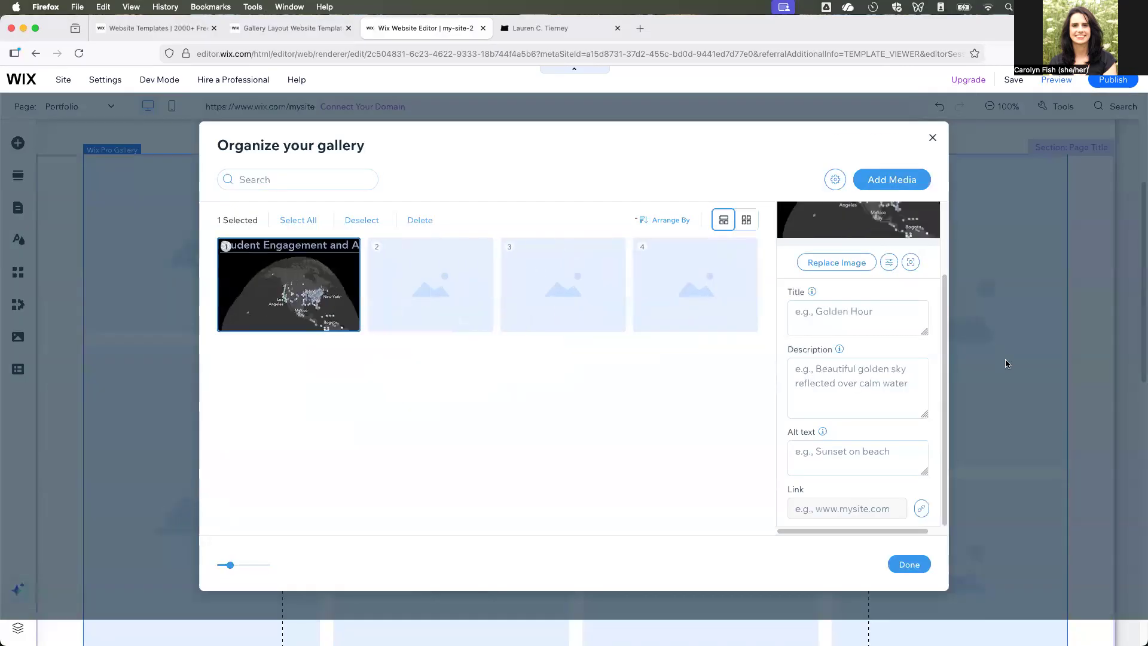
- Try to place the migrant children map screenshot from the desktop onto the gallery's second placeholder
click(431, 285)
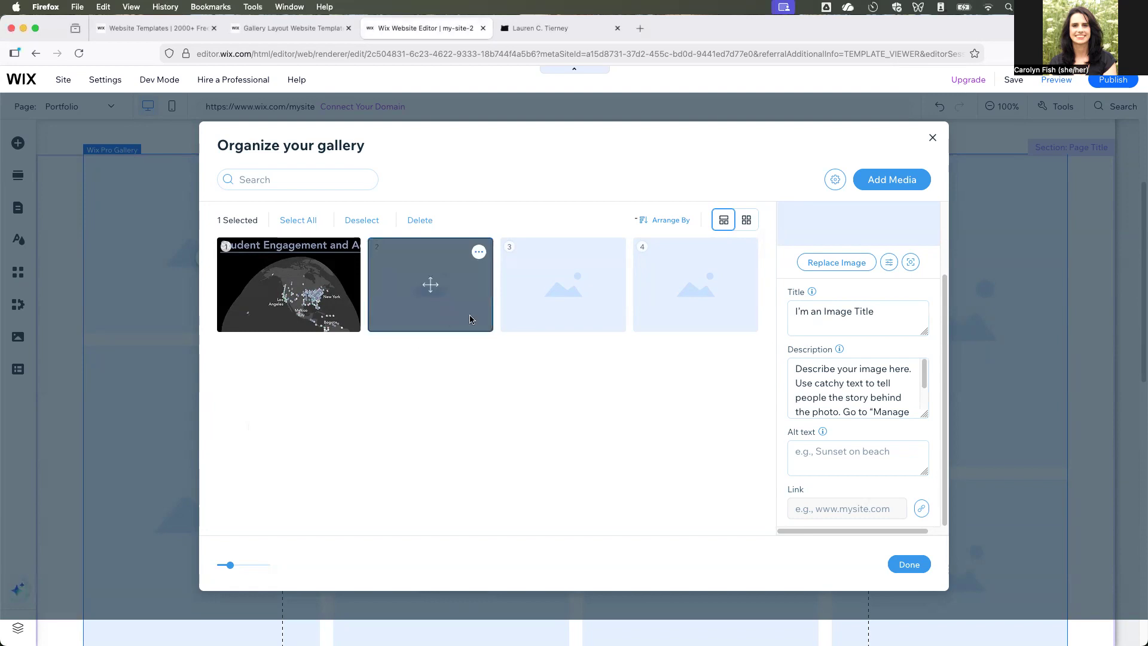
click(480, 253)
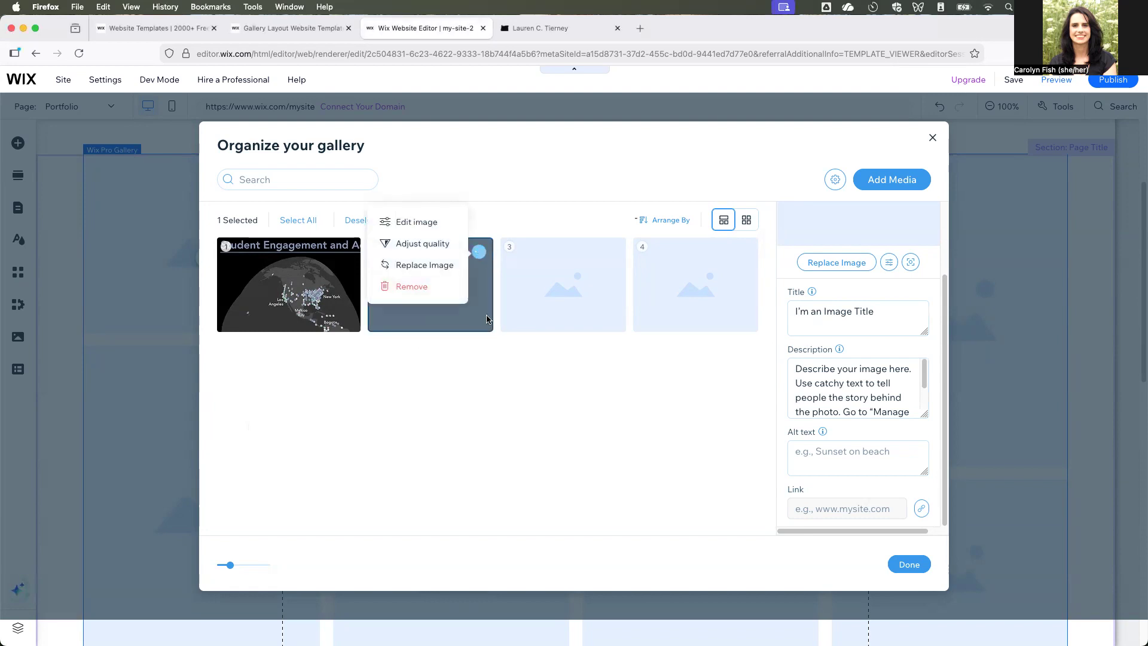
click(486, 380)
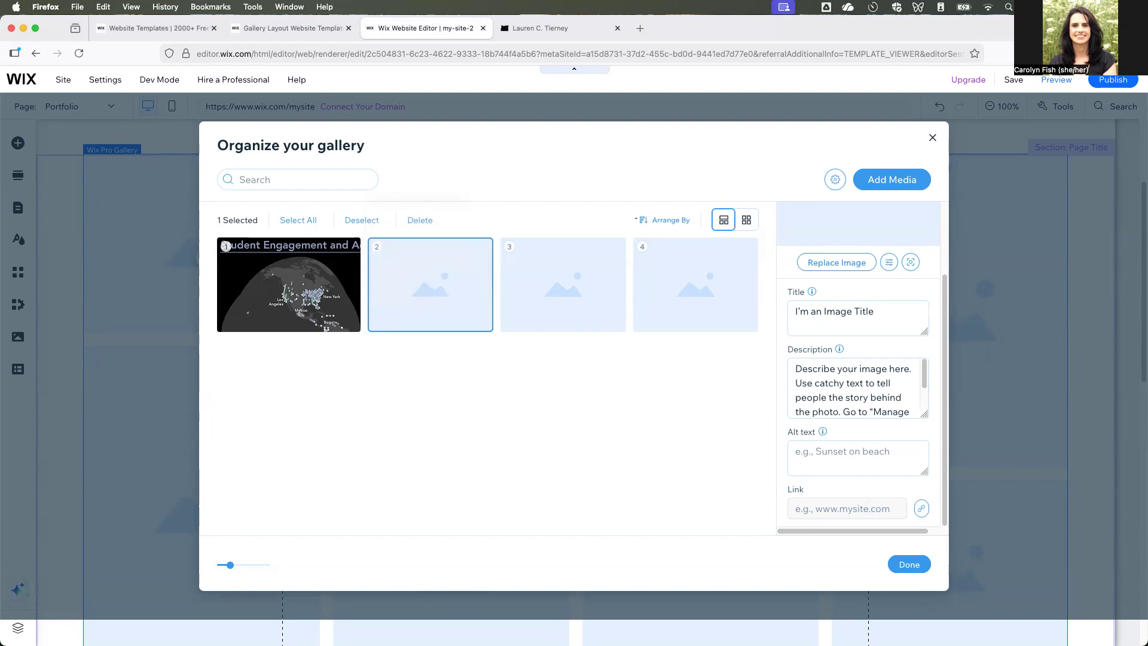
drag(372, 329, 460, 308)
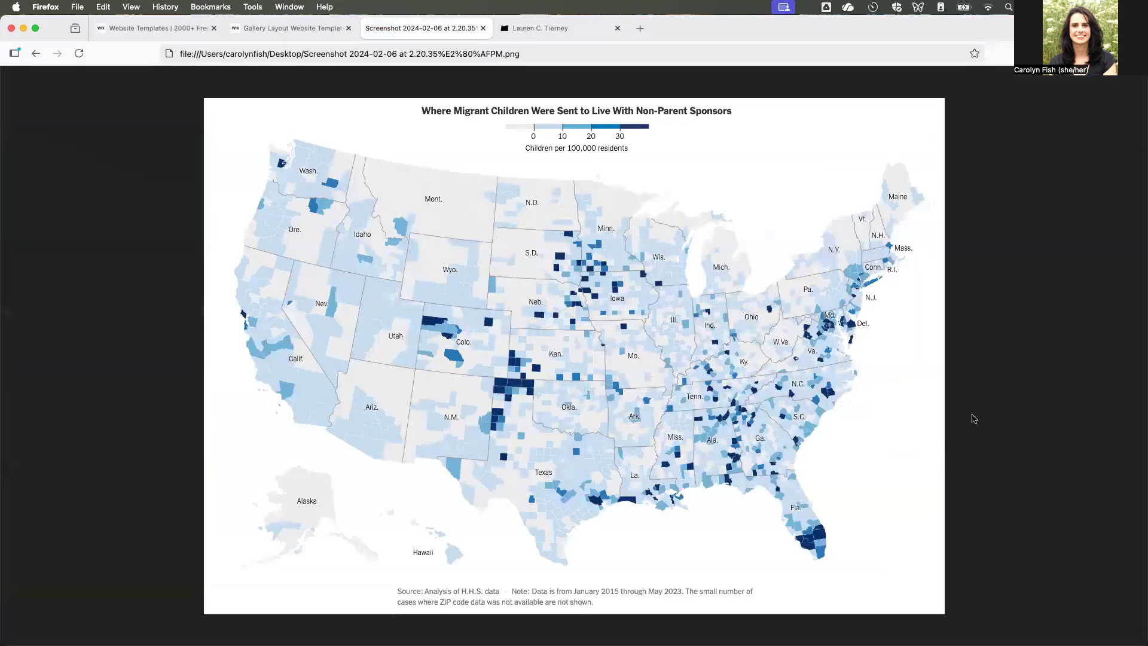
click(293, 28)
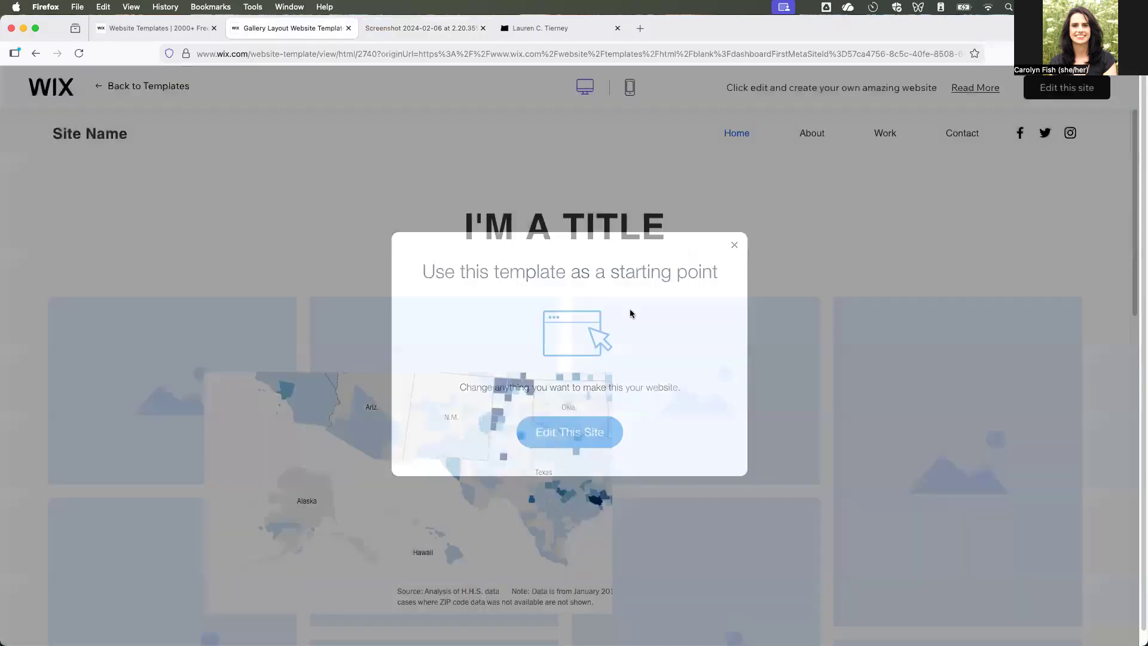
click(305, 163)
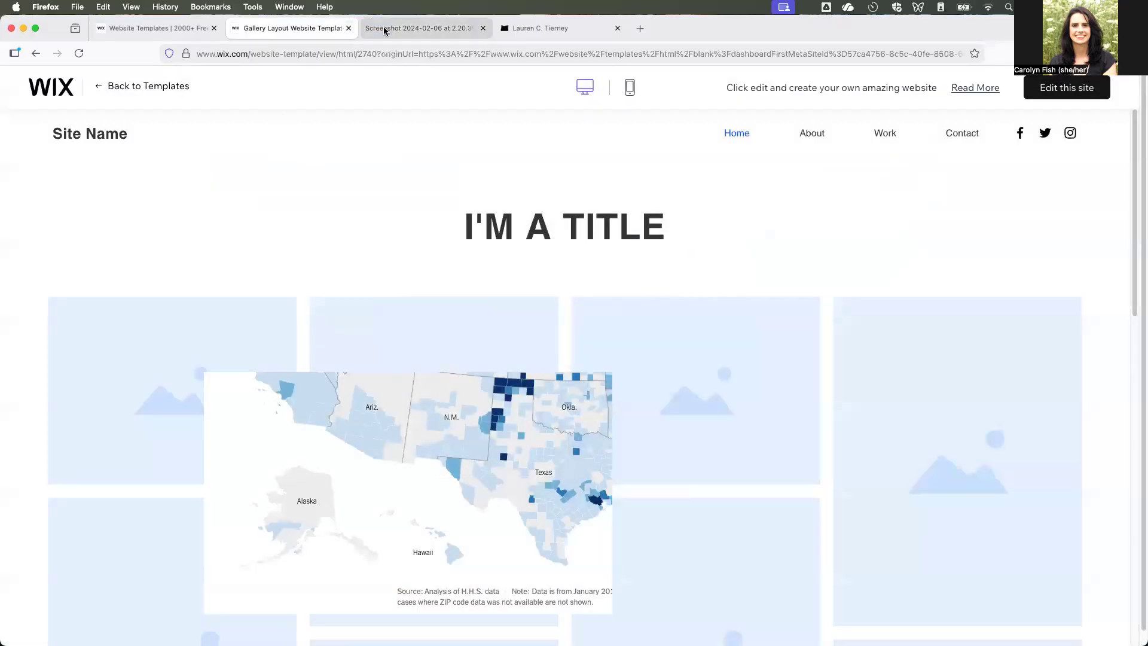
click(489, 417)
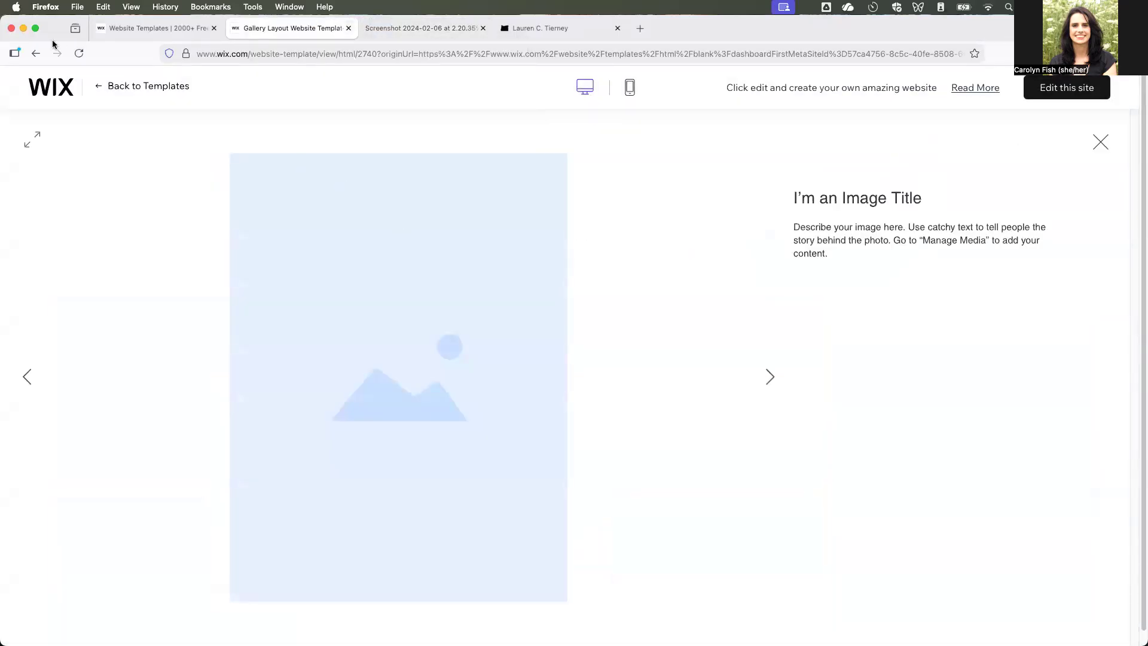
click(176, 30)
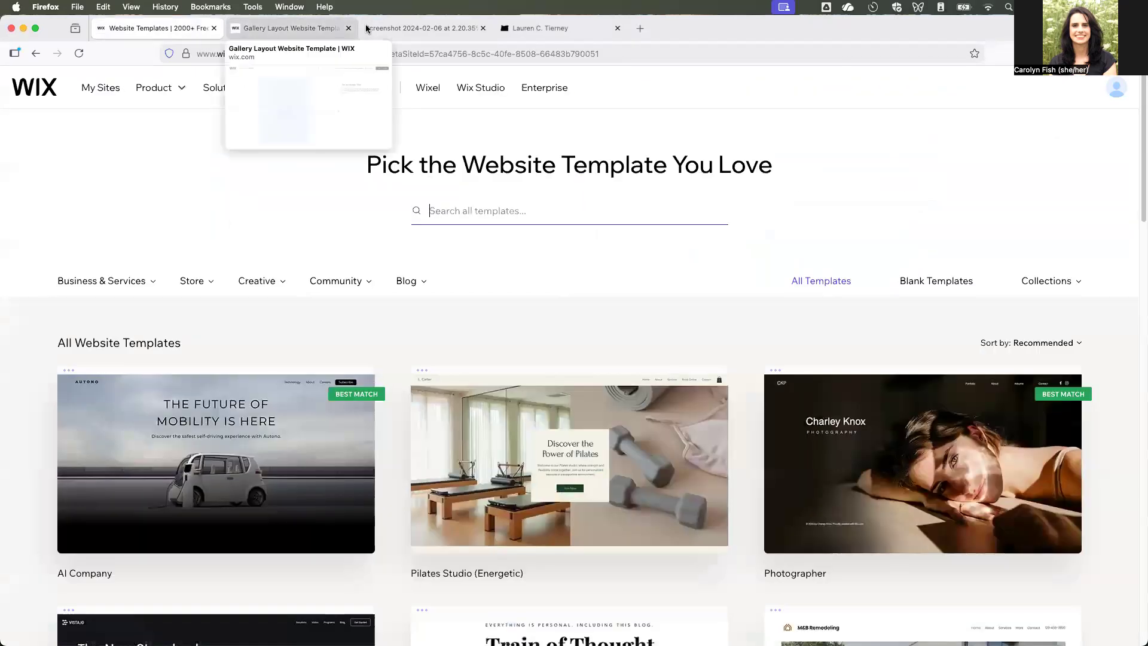
click(367, 28)
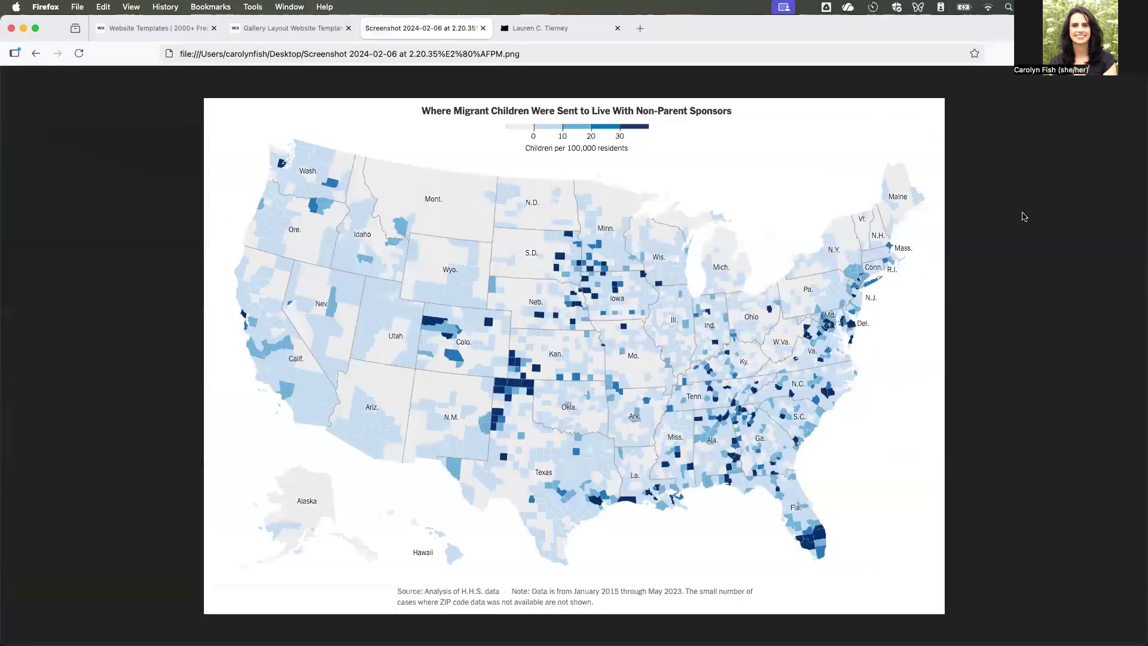
- Return to the website editor and upload the migrant children map screenshot to Site Files as a replacement for the second gallery placeholder
click(36, 53)
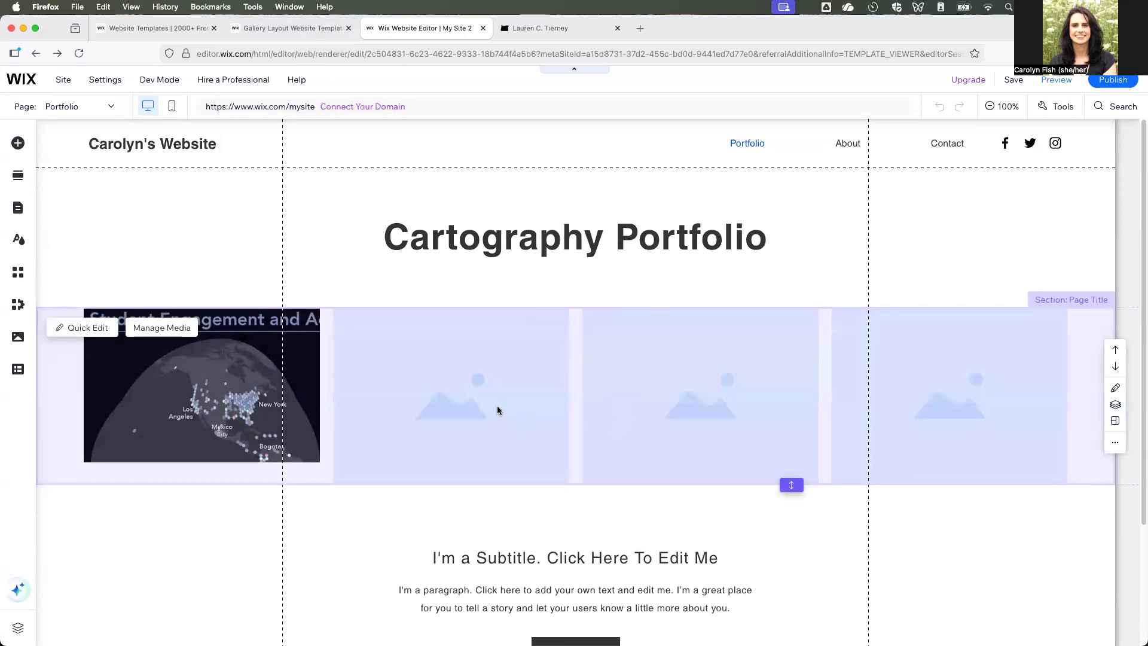
click(466, 435)
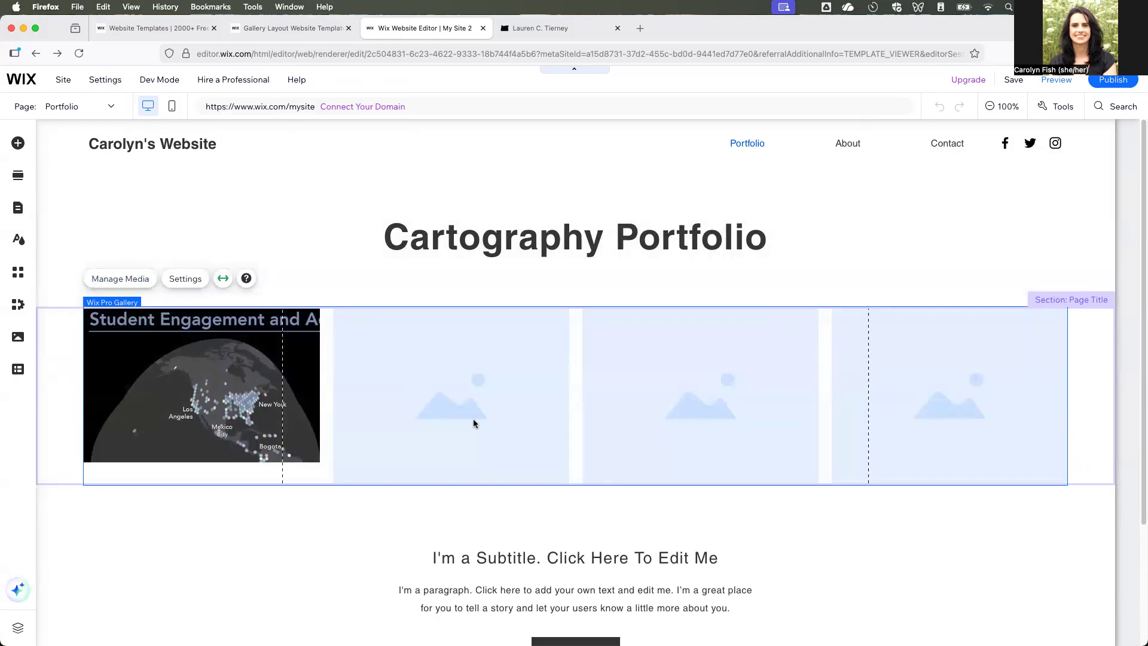
click(126, 278)
click(431, 282)
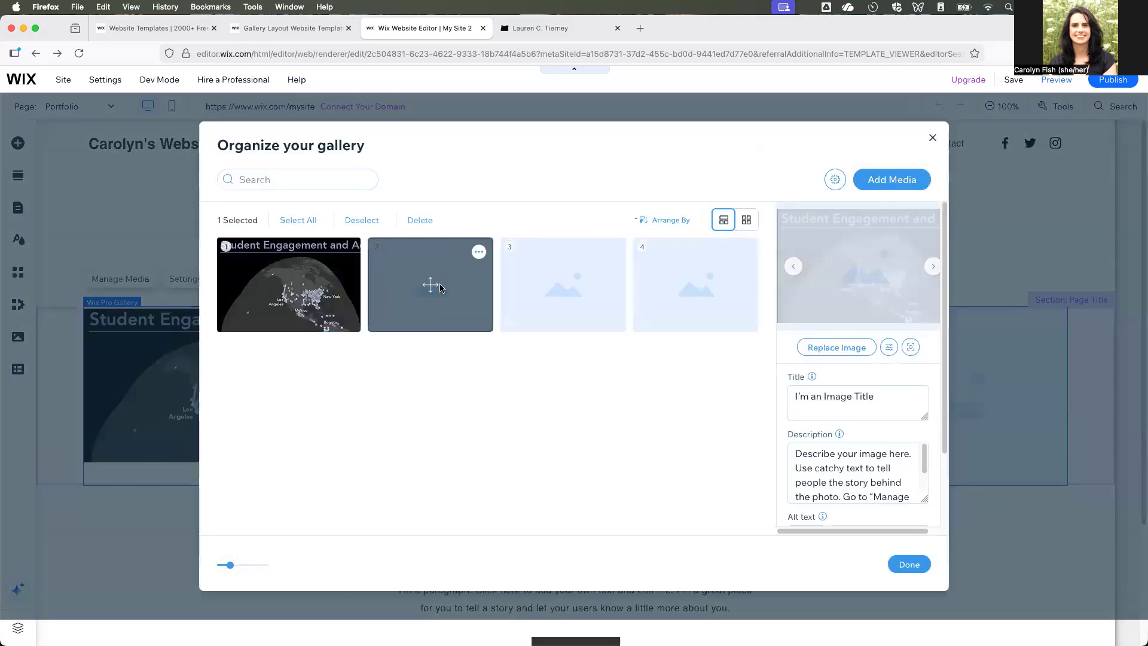
click(836, 347)
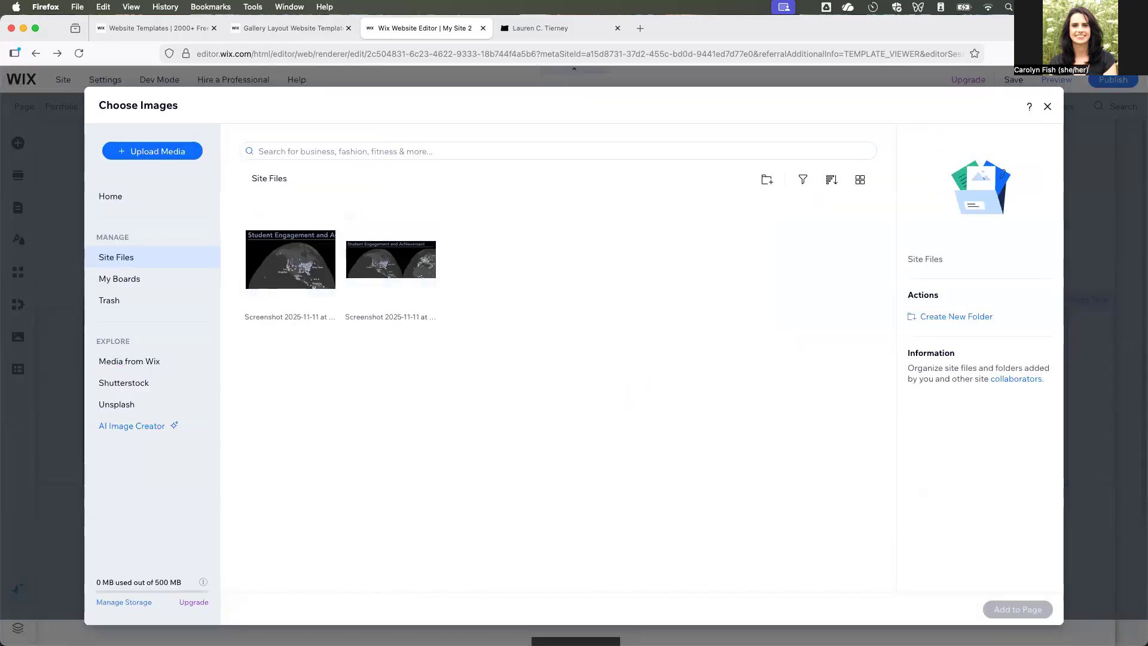
drag(487, 374, 551, 359)
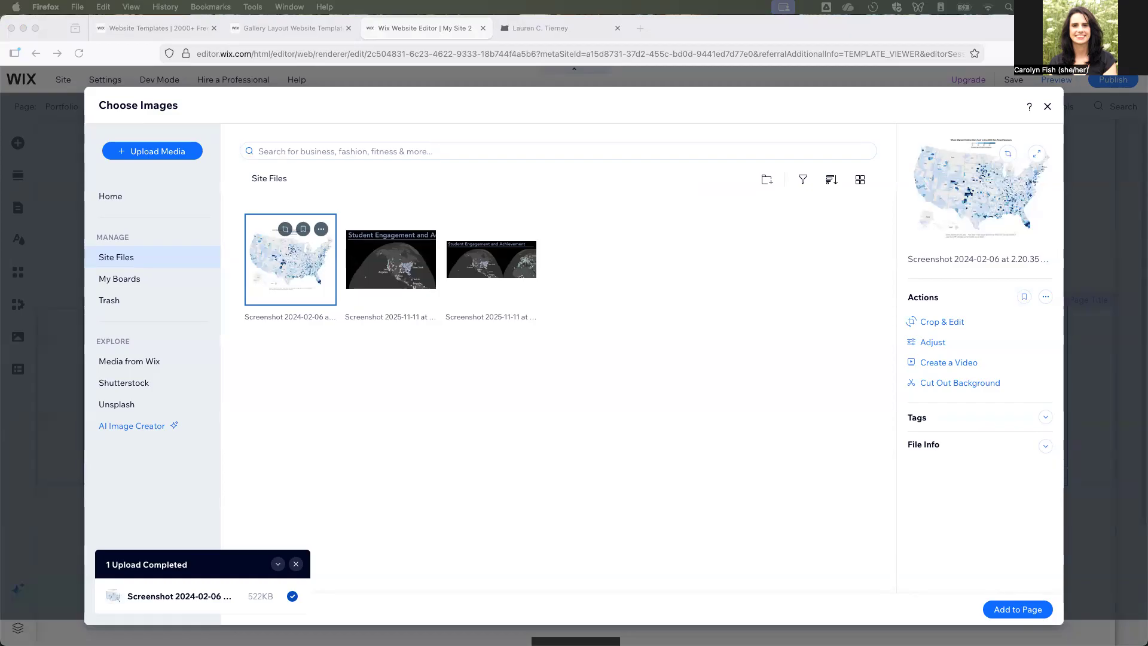
- Upload the 2024-02-13 and 2024-10-28 map screenshots to Site Files, and use the migrant children map as the second gallery image
drag(119, 526, 697, 295)
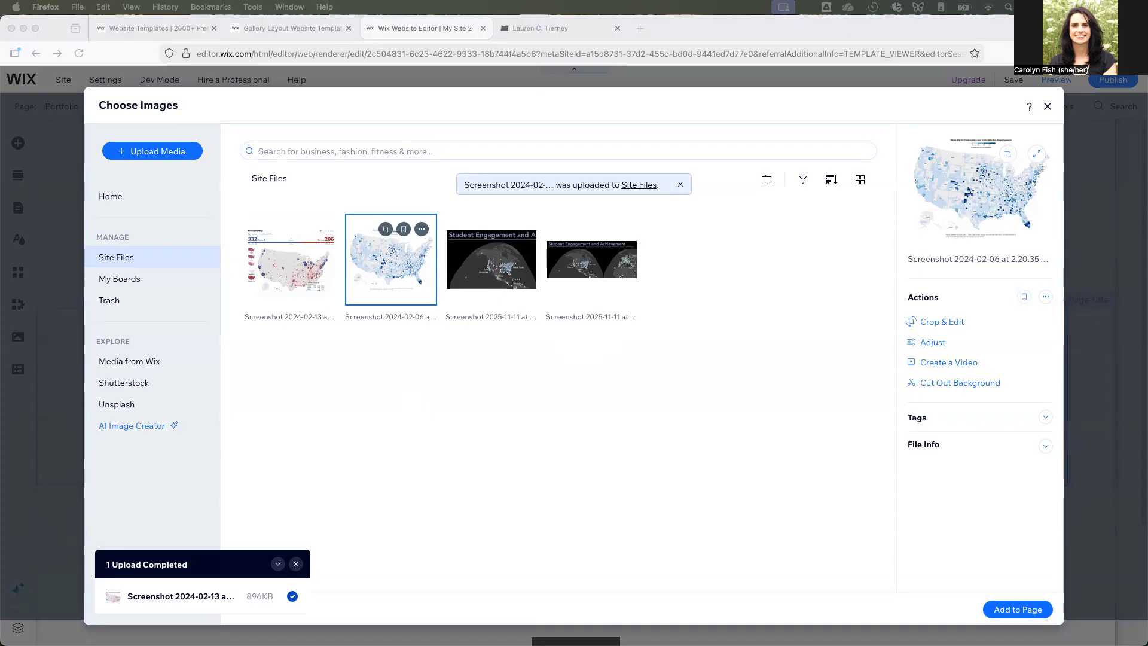
drag(358, 634, 601, 381)
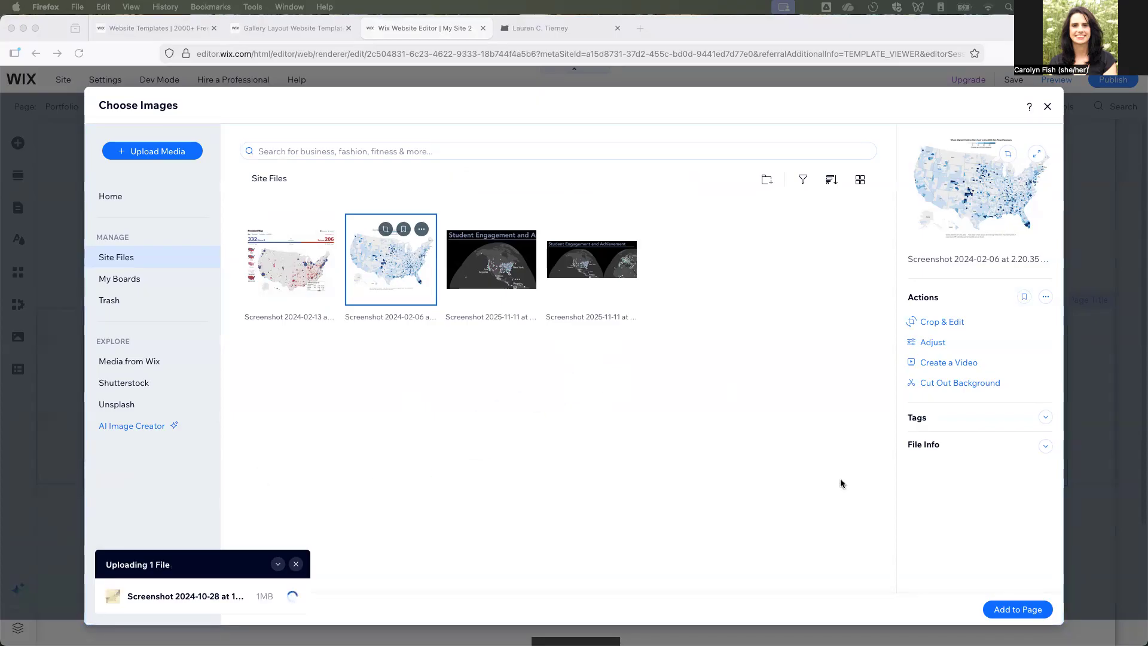
click(1033, 609)
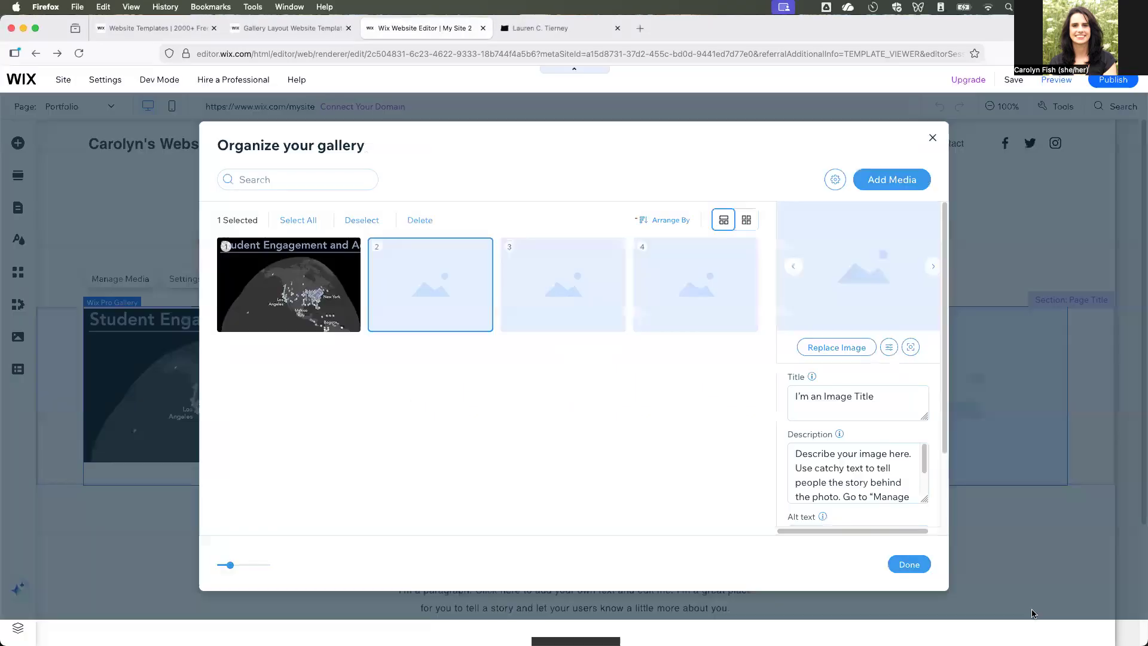
- Replace the third gallery placeholder with the President Map screenshot from Site Files and apply the gallery changes
click(566, 281)
click(858, 356)
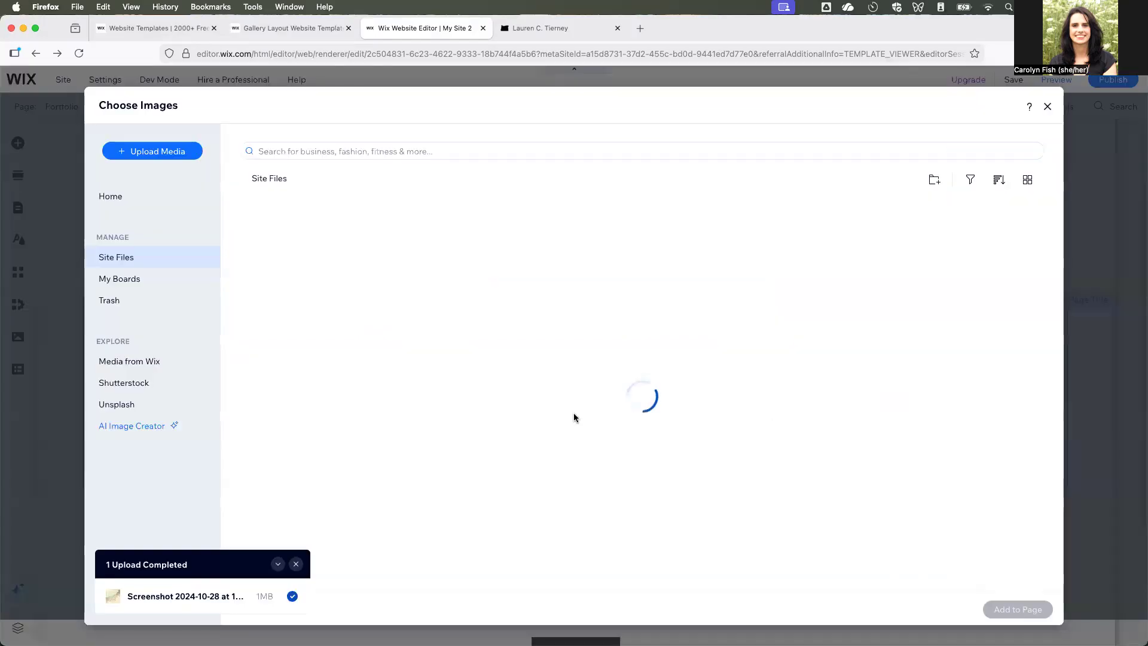
click(351, 274)
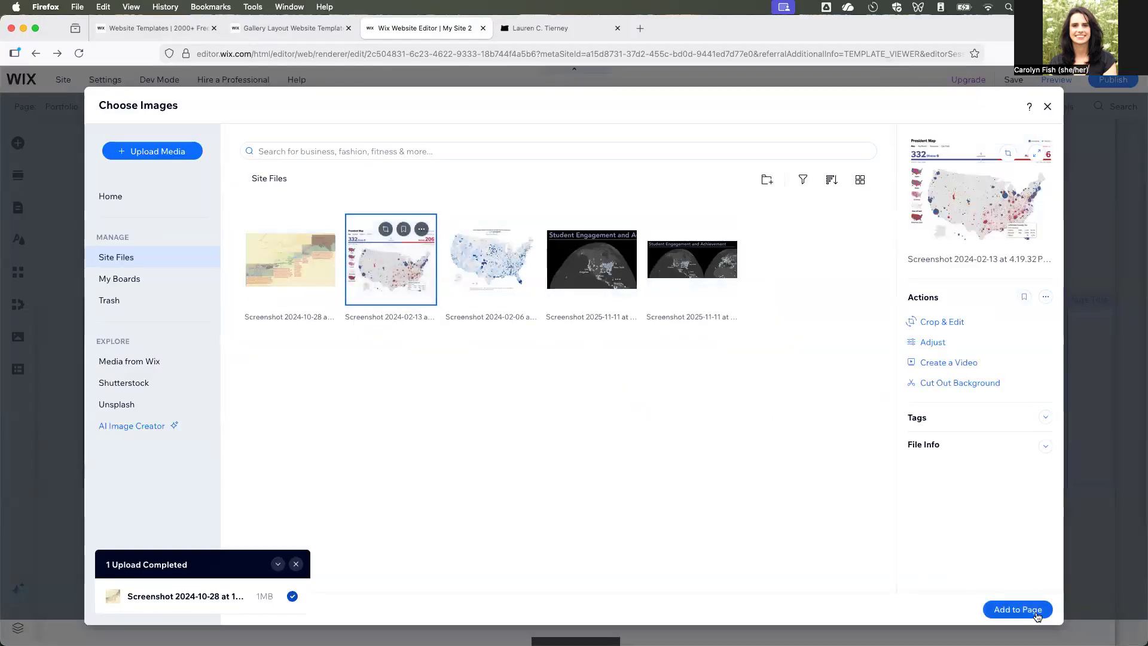
click(1017, 608)
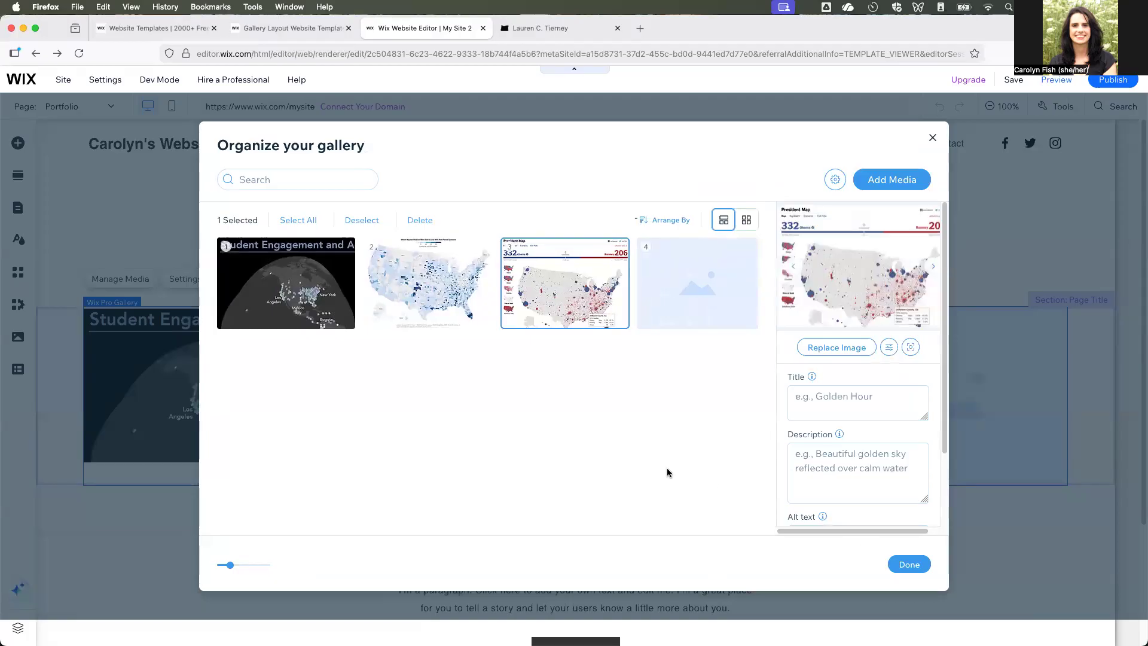
click(909, 564)
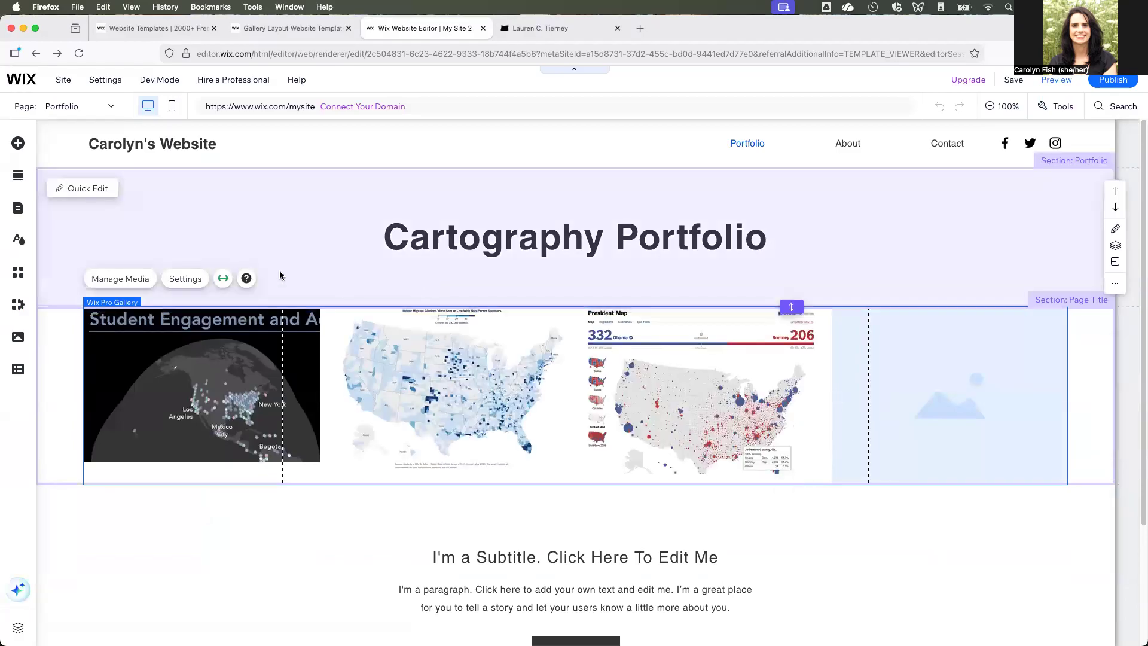
- Replace the fourth gallery placeholder with the yellow 2024-10-28 map screenshot from Site Files and apply the gallery changes
double_click(587, 431)
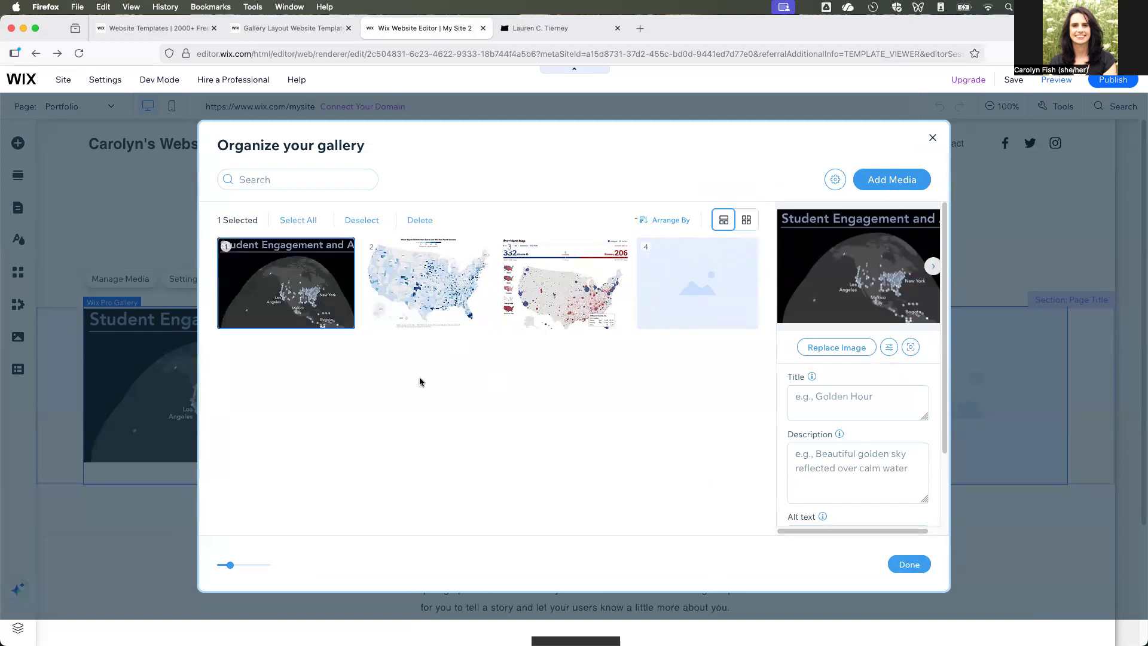
click(674, 304)
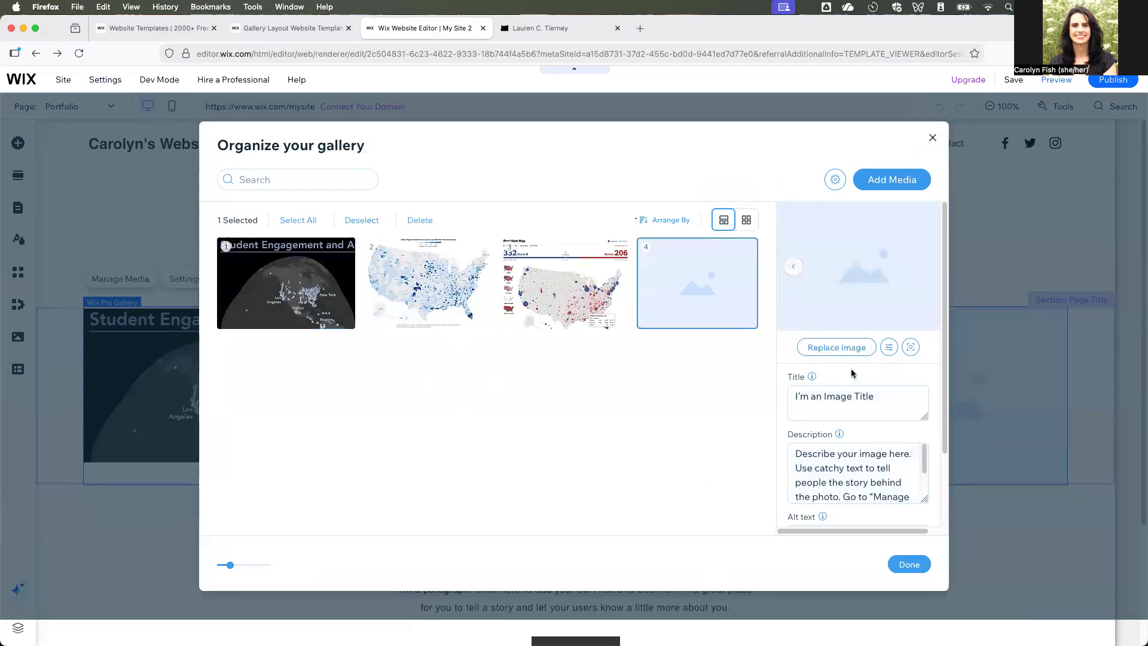
click(844, 354)
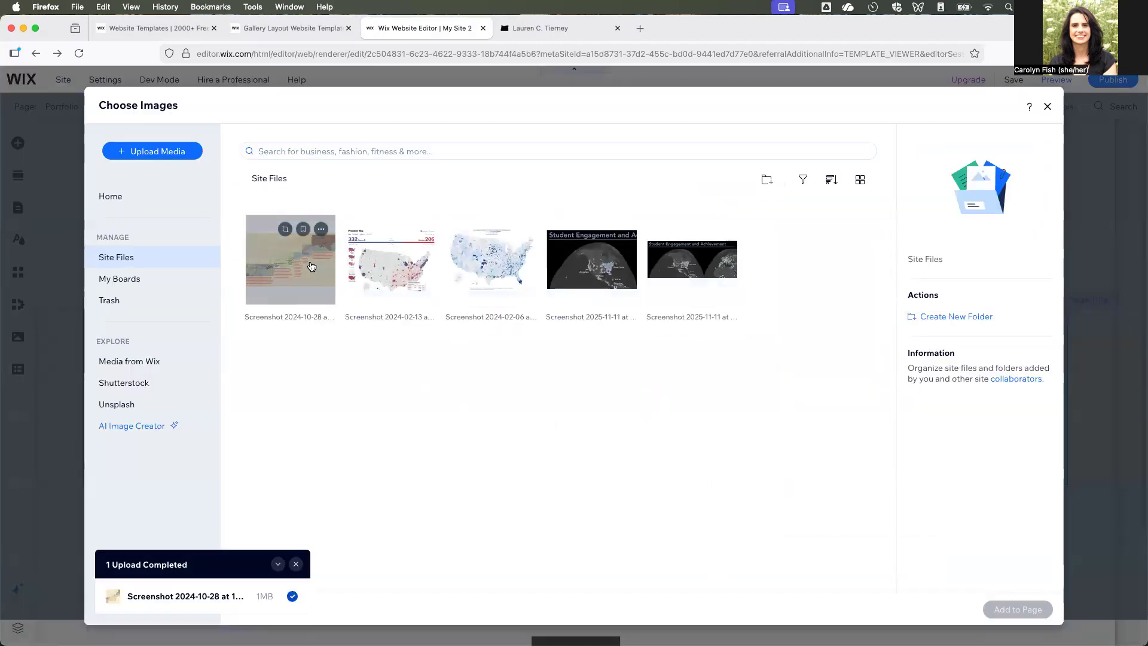
click(1016, 610)
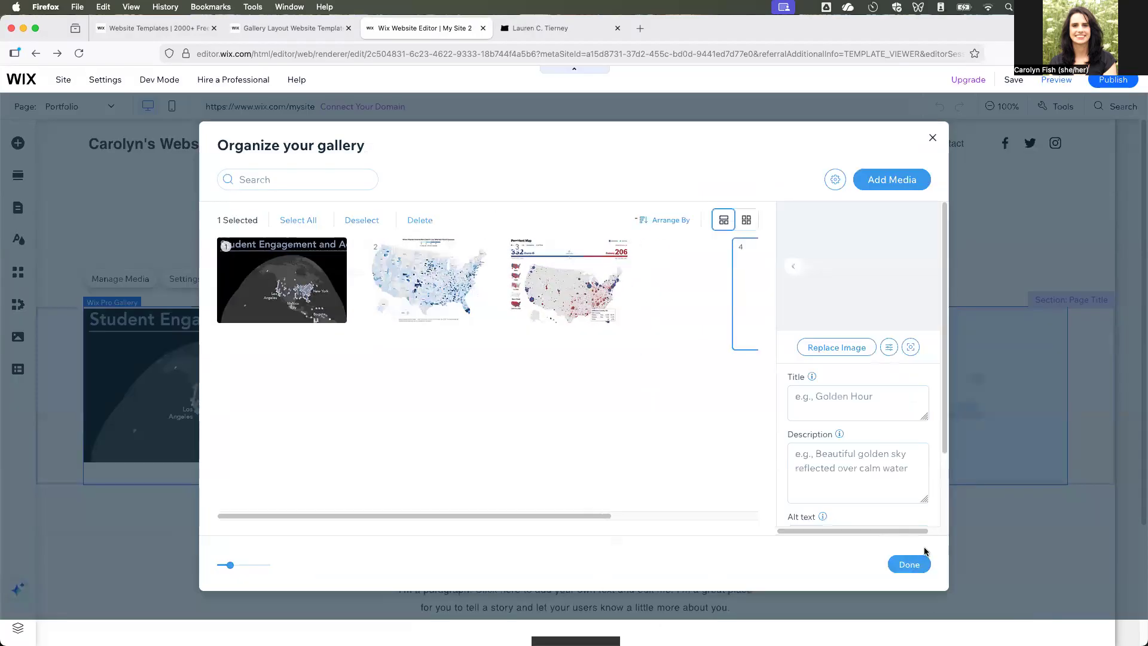
click(908, 565)
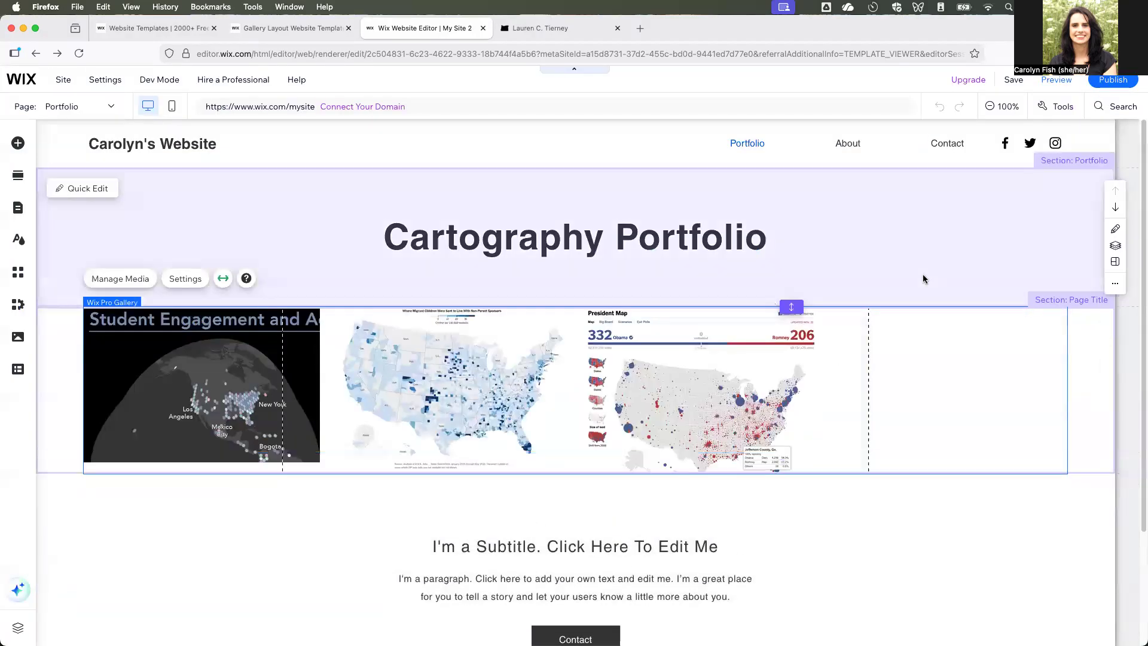
click(932, 249)
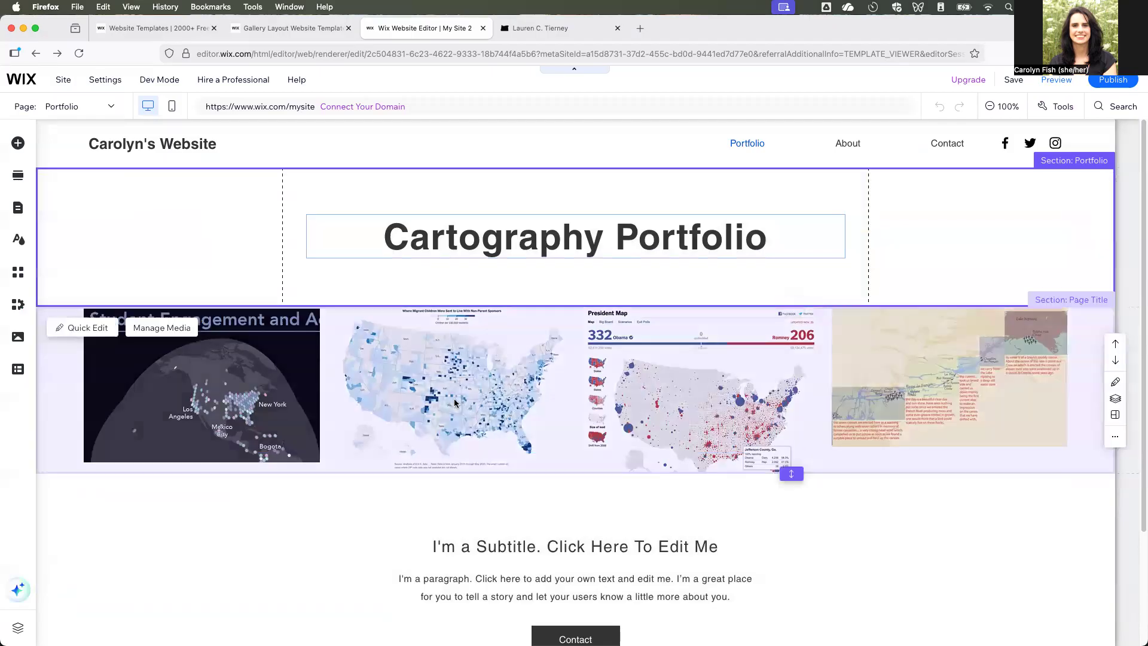
- Open the link settings of the first gallery image, Student Engagement, and set the link type to Document
click(268, 382)
click(208, 383)
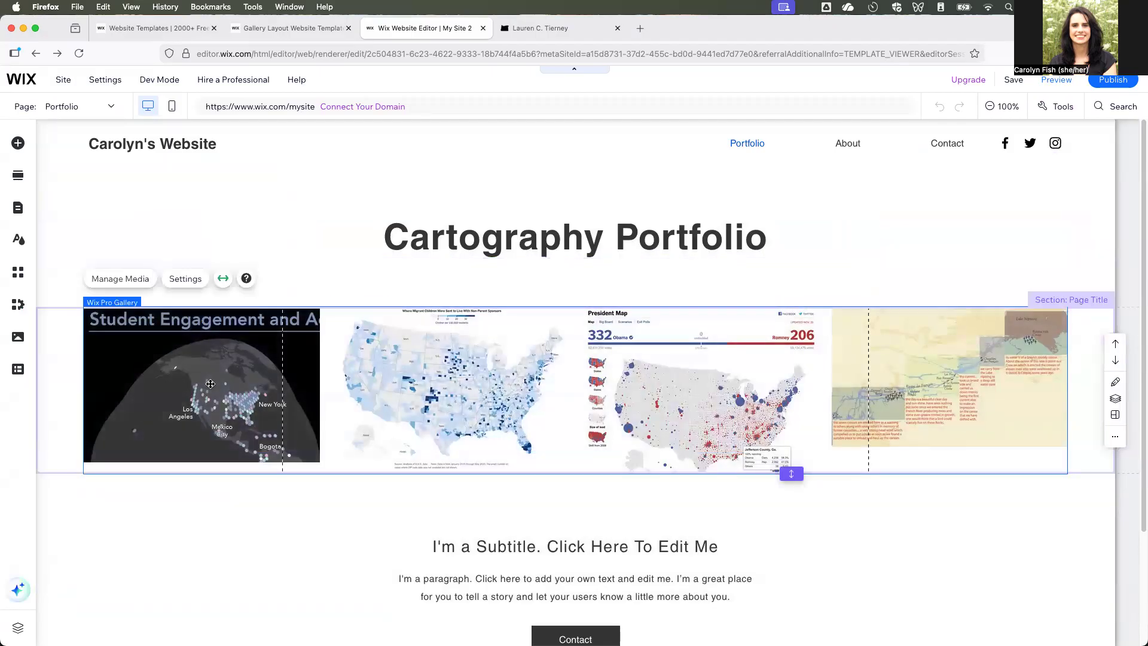
double_click(401, 397)
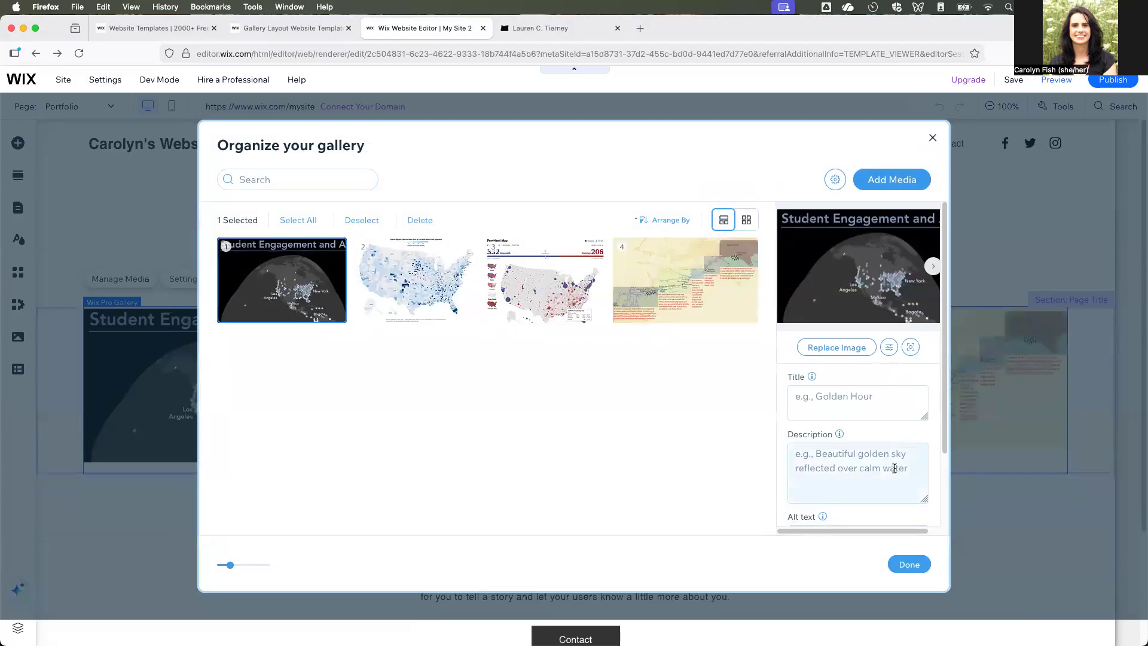
scroll(894, 468, down, 3)
click(868, 510)
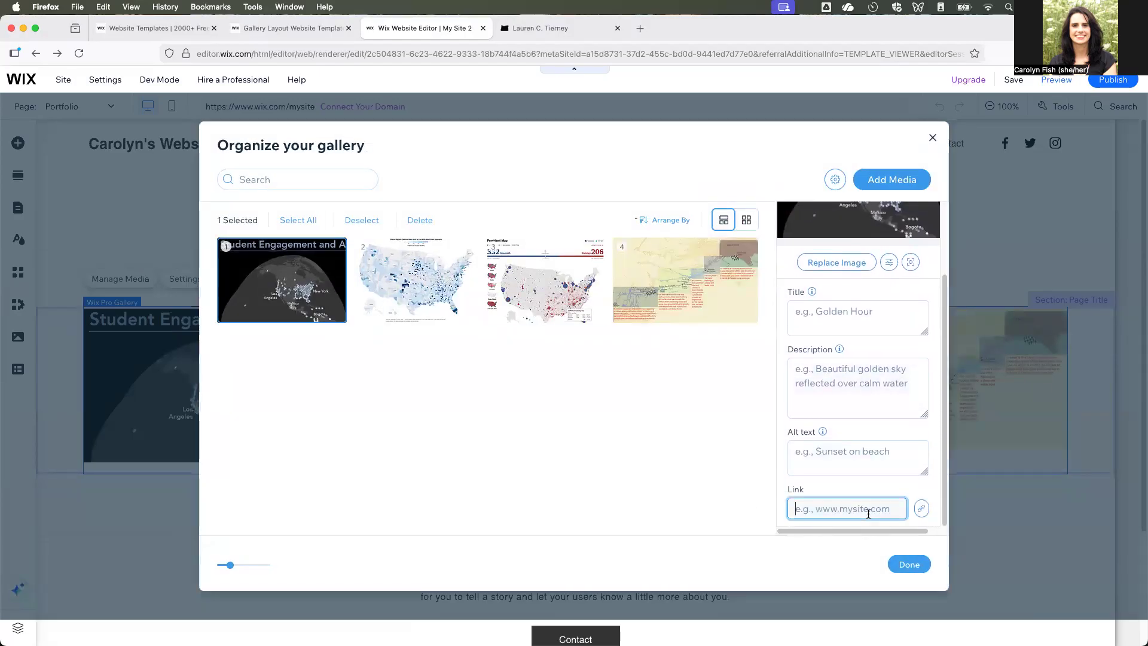
click(921, 508)
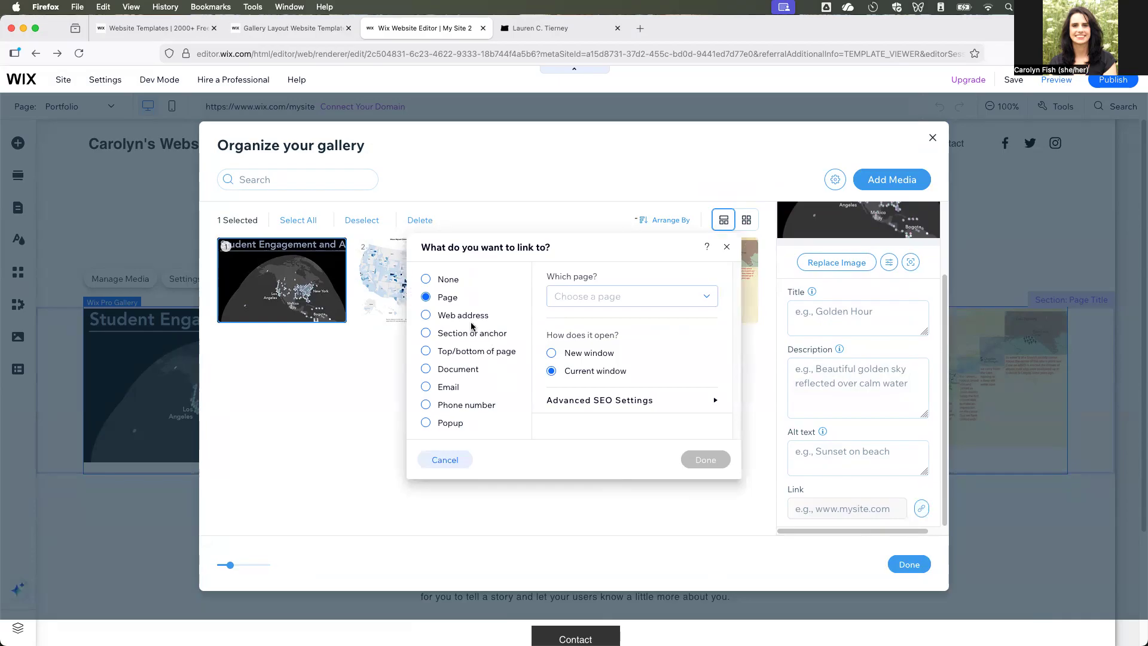
click(457, 375)
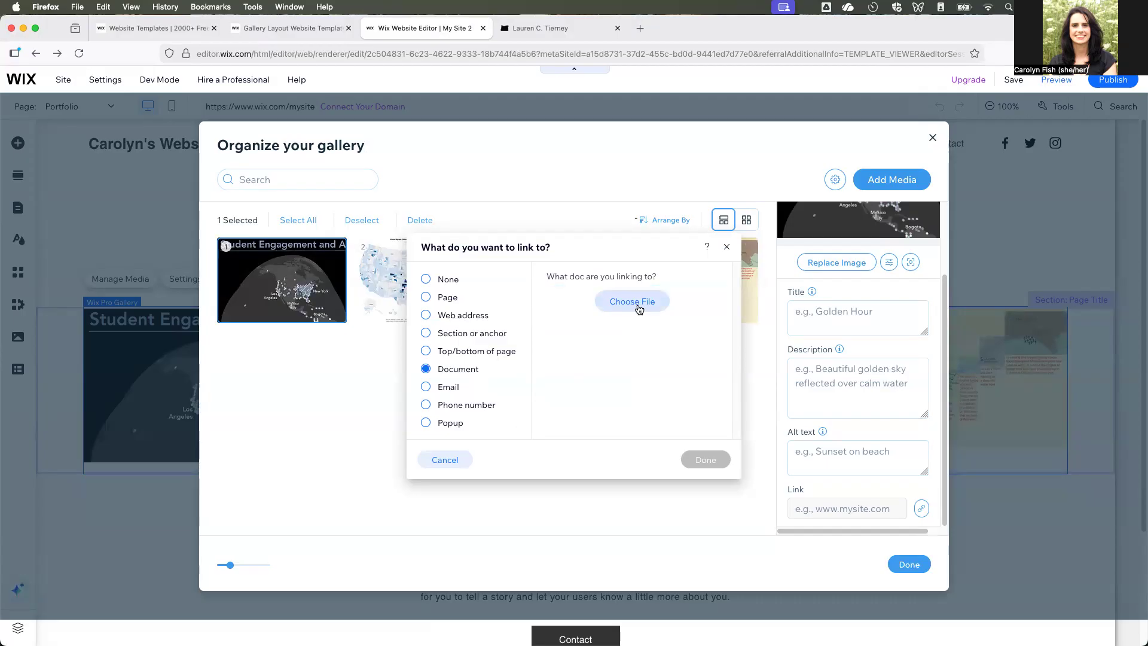
- Upload BivariateHex.pdf, Choropleth.pdf, MargaretsMap.pdf and RedStateBlueState.pdf to Site Files, and choose RedStateBlueState.pdf as the first image's linked document
click(637, 303)
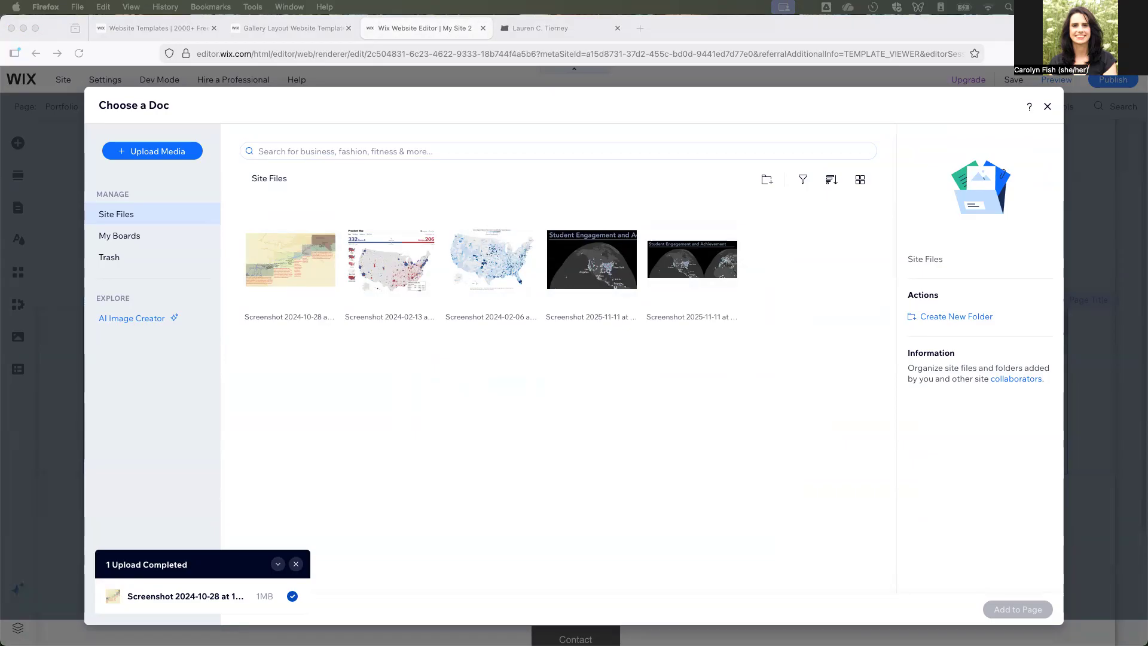
click(566, 277)
drag(21, 305, 519, 468)
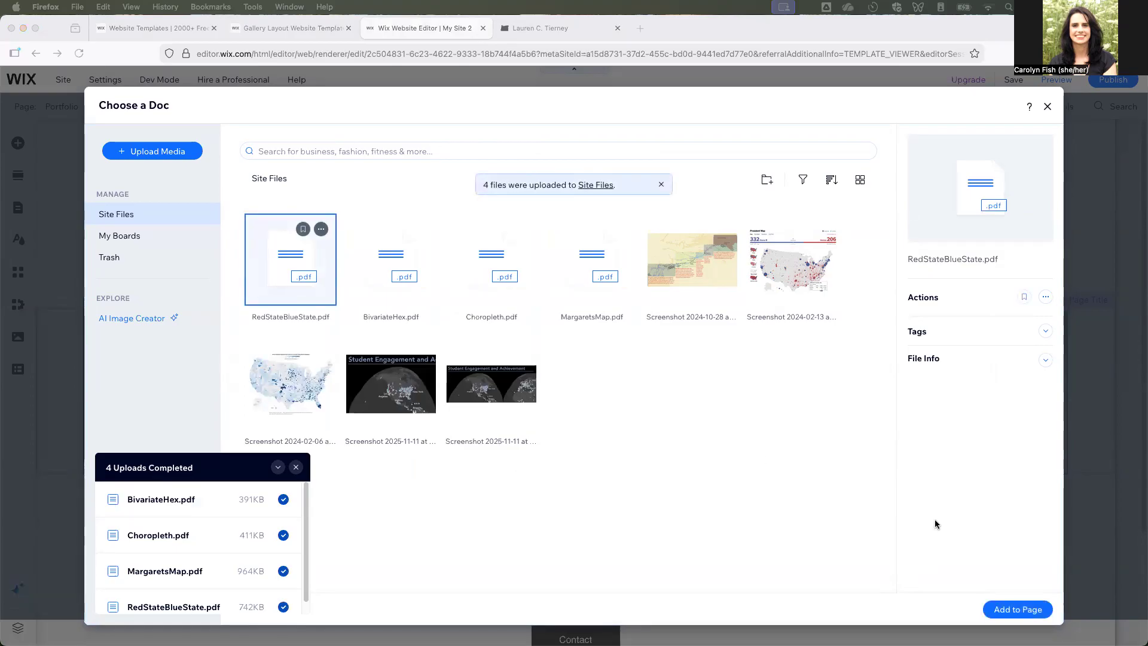
click(1030, 610)
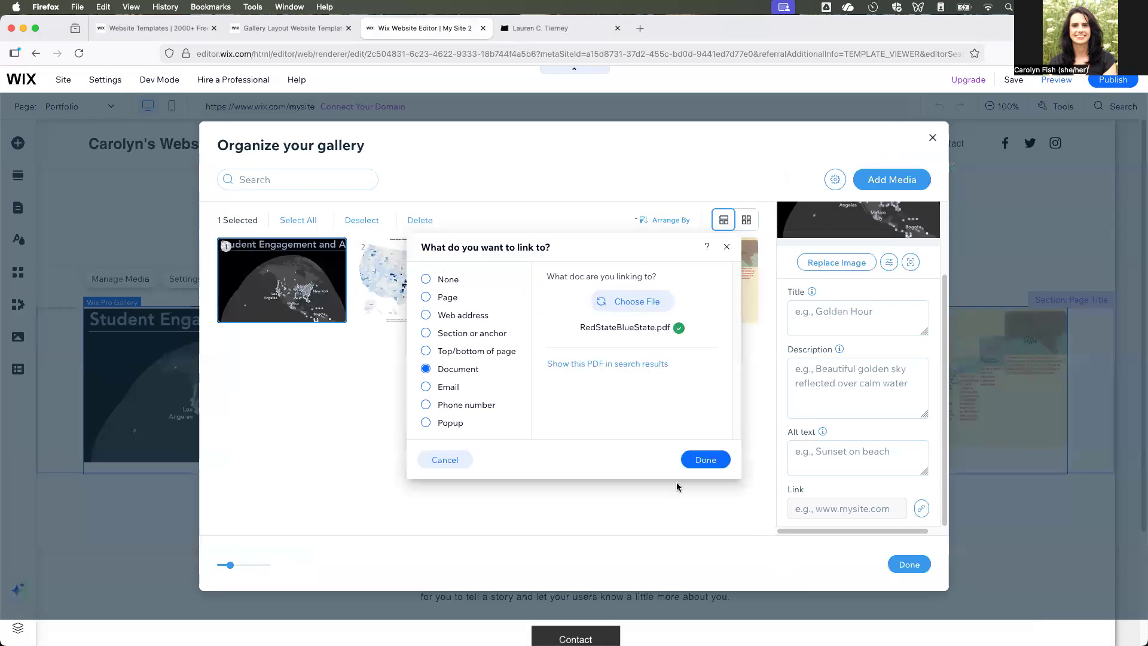
- Move the link dialog clear of the gallery thumbnails and change the first image's linked document to BivariateHex.pdf
drag(557, 246, 466, 353)
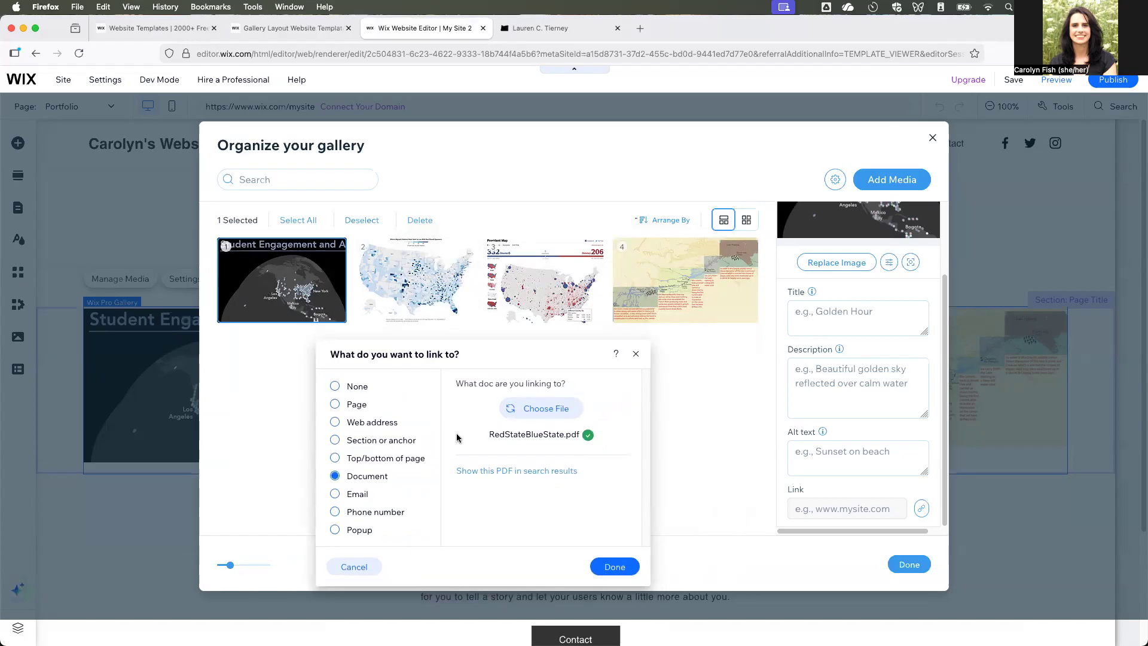
click(553, 414)
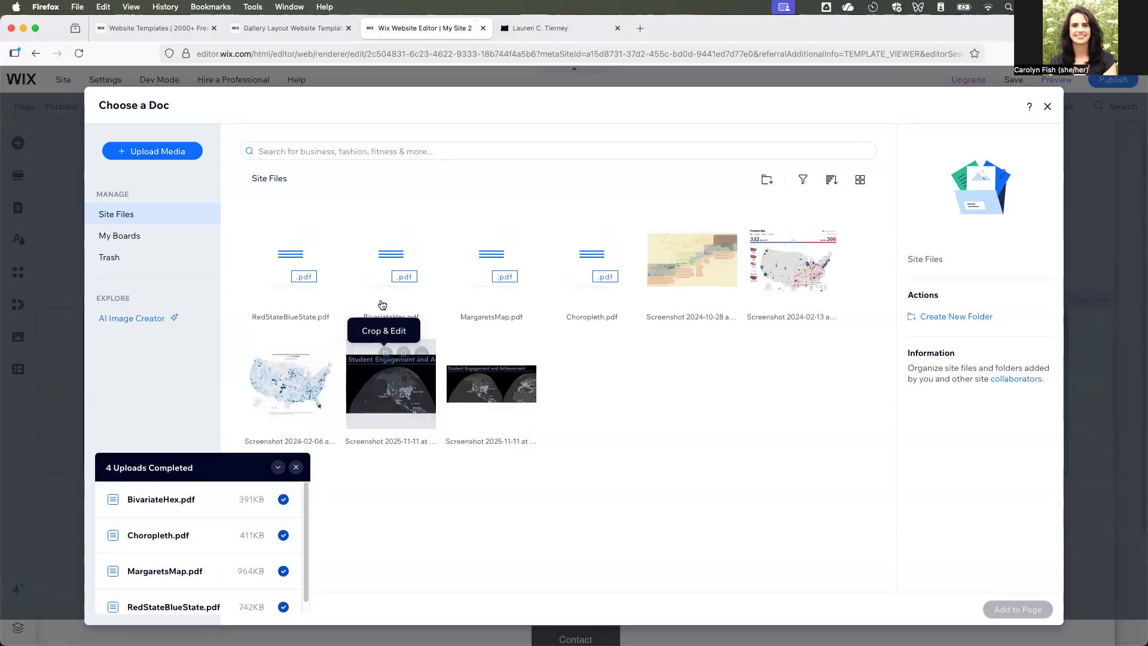
click(384, 255)
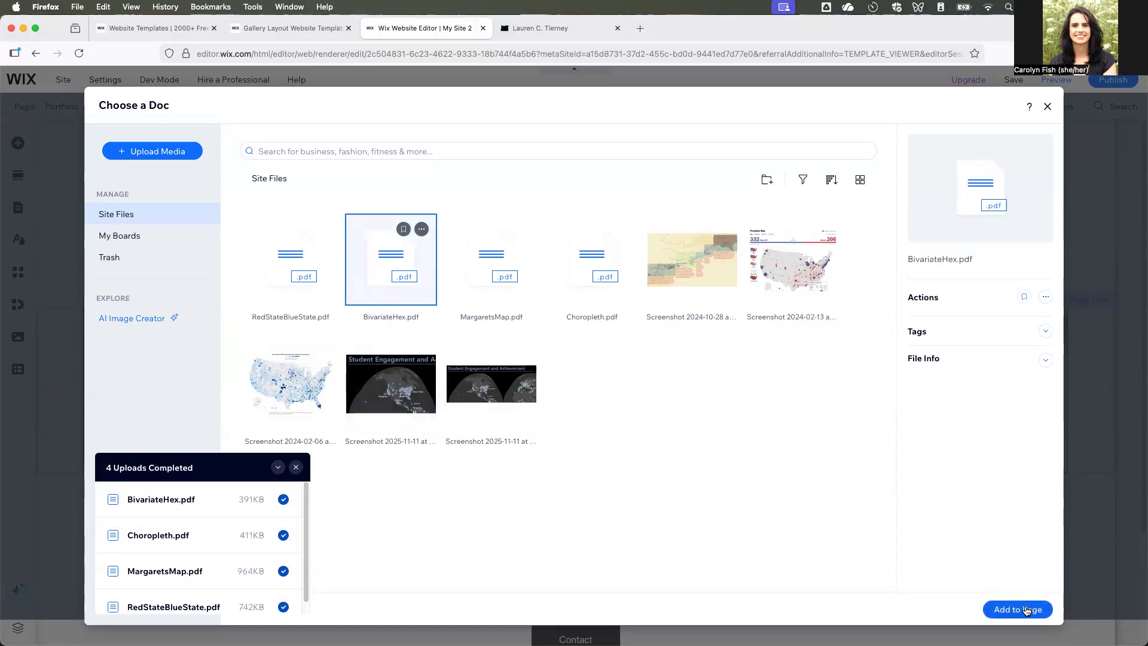
click(1018, 609)
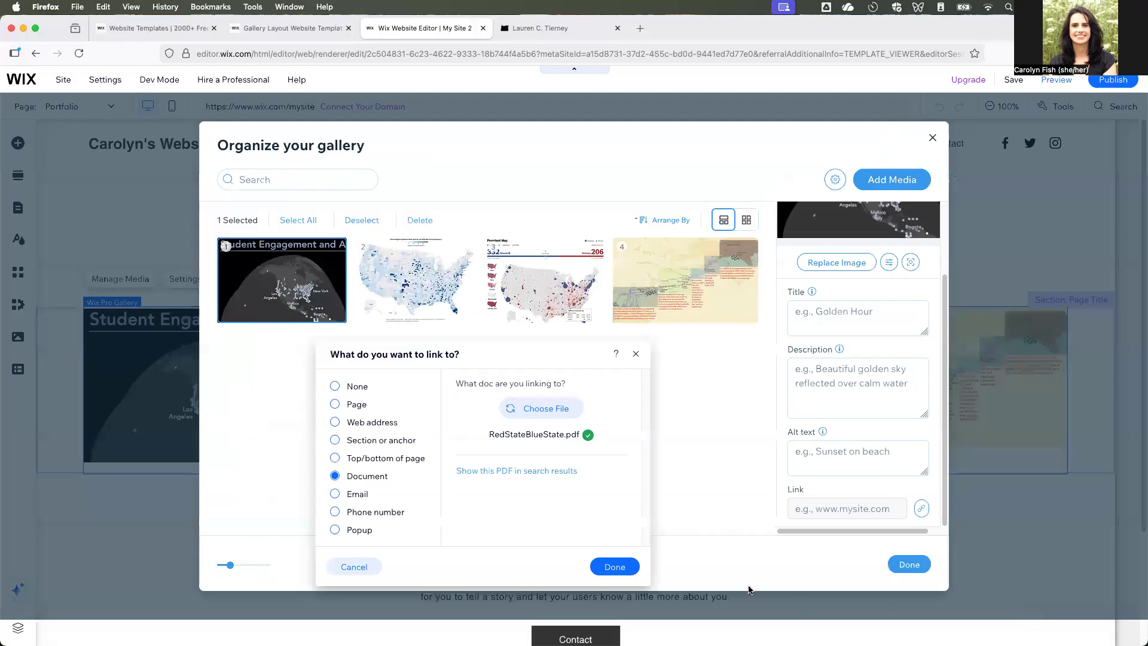
- Confirm BivariateHex.pdf as the first image's link, apply the gallery changes and preview the site
click(614, 567)
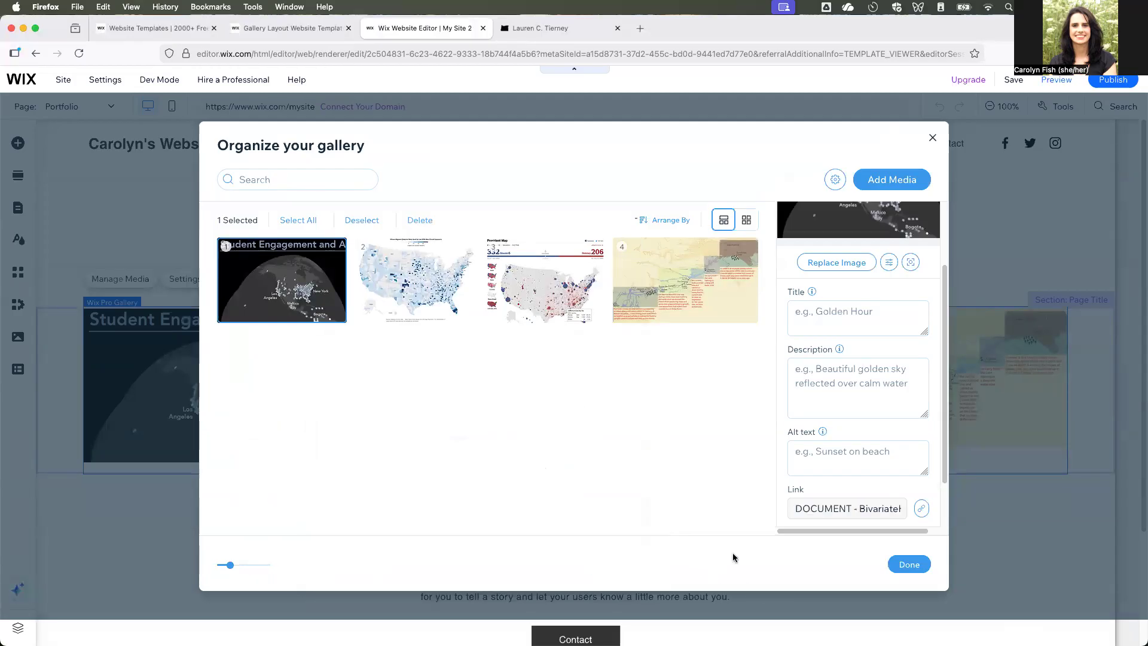
click(909, 565)
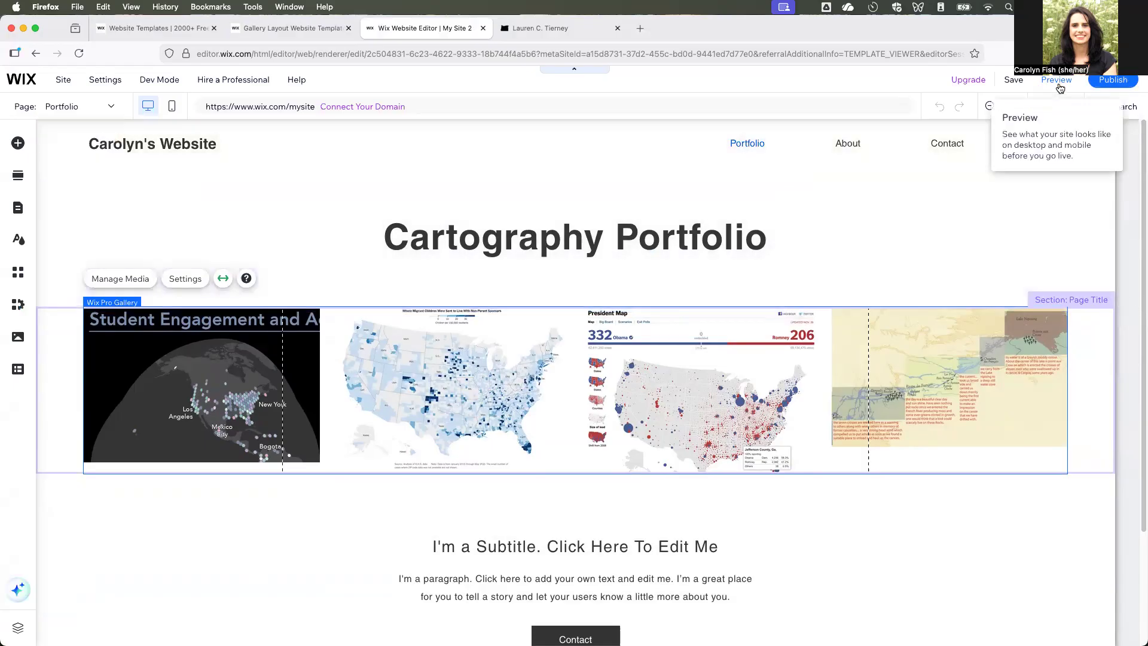
click(1058, 84)
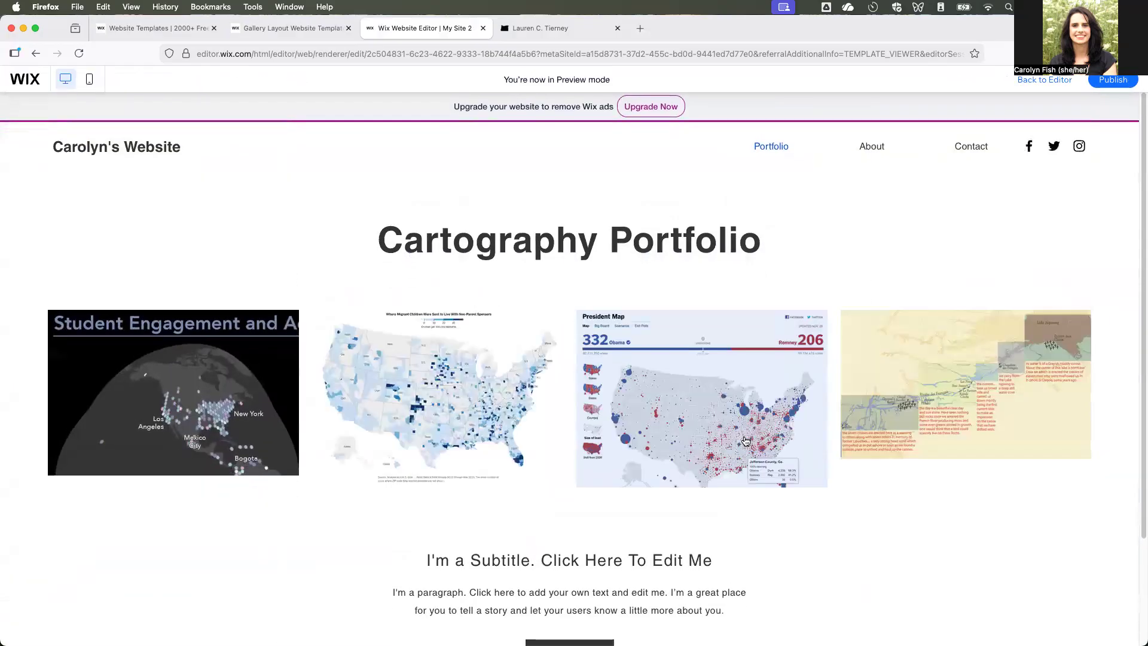
- Examine the second gallery image enlarged in the preview with the page zoomed to 300%, and return to the gallery at normal zoom
click(404, 440)
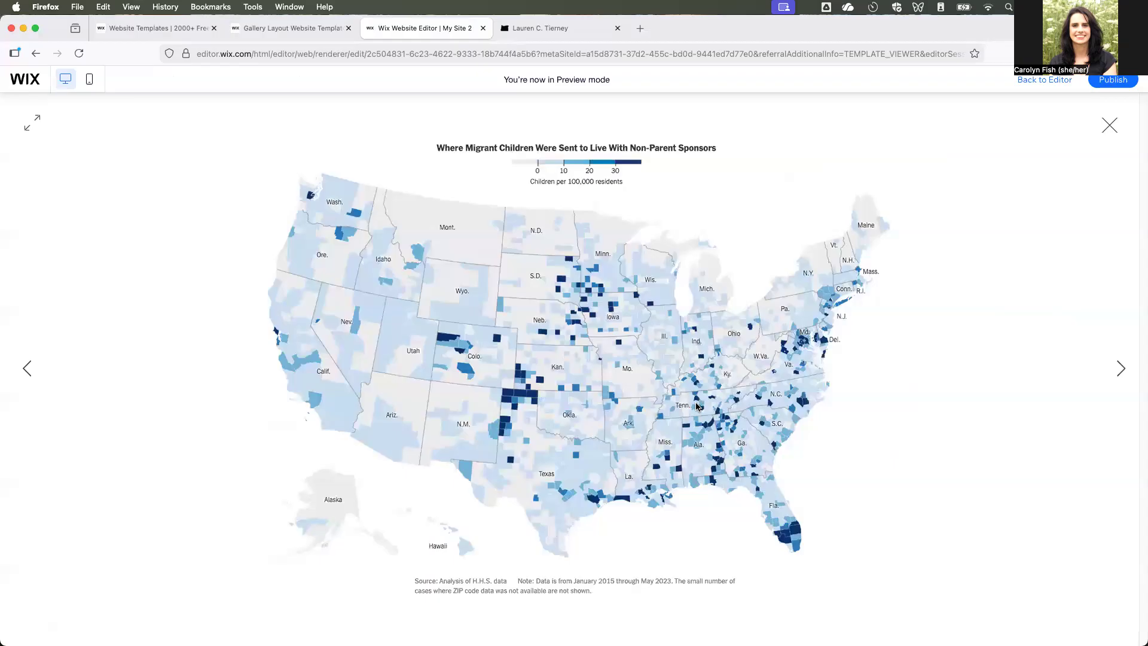
key(super+plus)
key(super+plus)
key(super+plus)
key(super+plus)
key(super+plus)
key(super+plus)
key(super+plus)
key(super+plus)
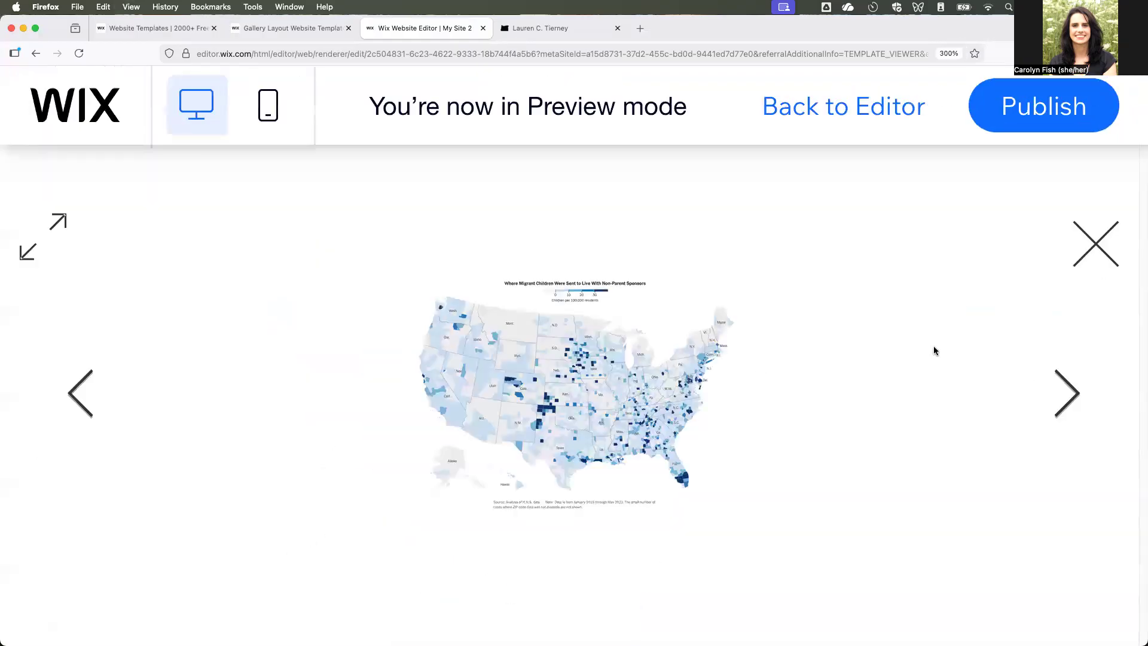
click(1098, 240)
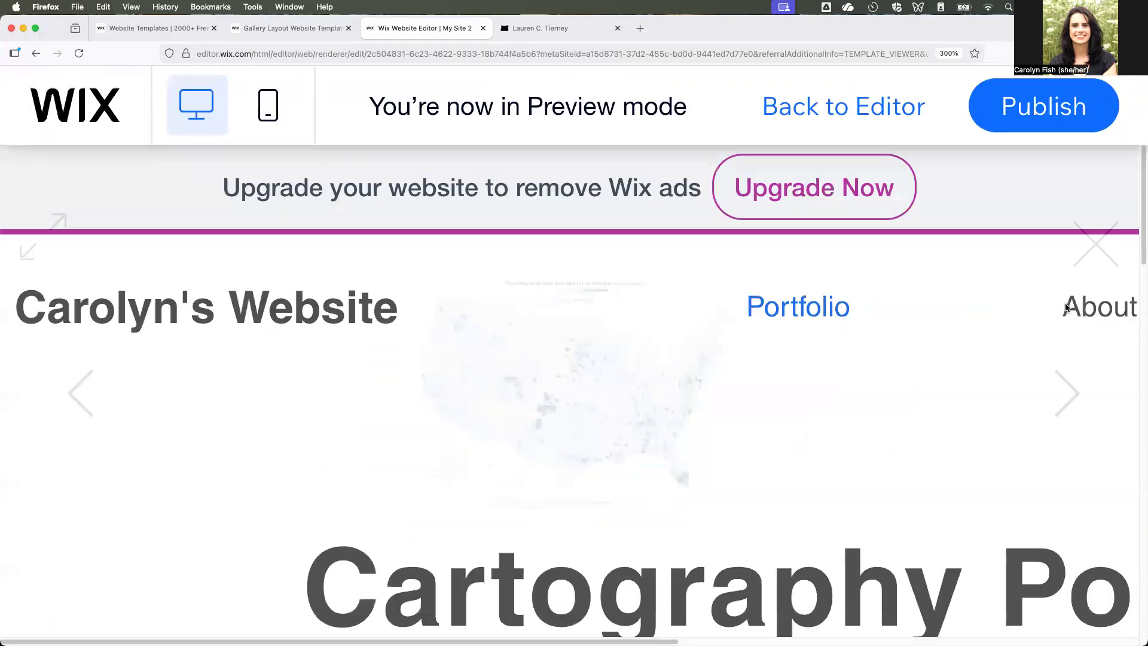
key(super+0)
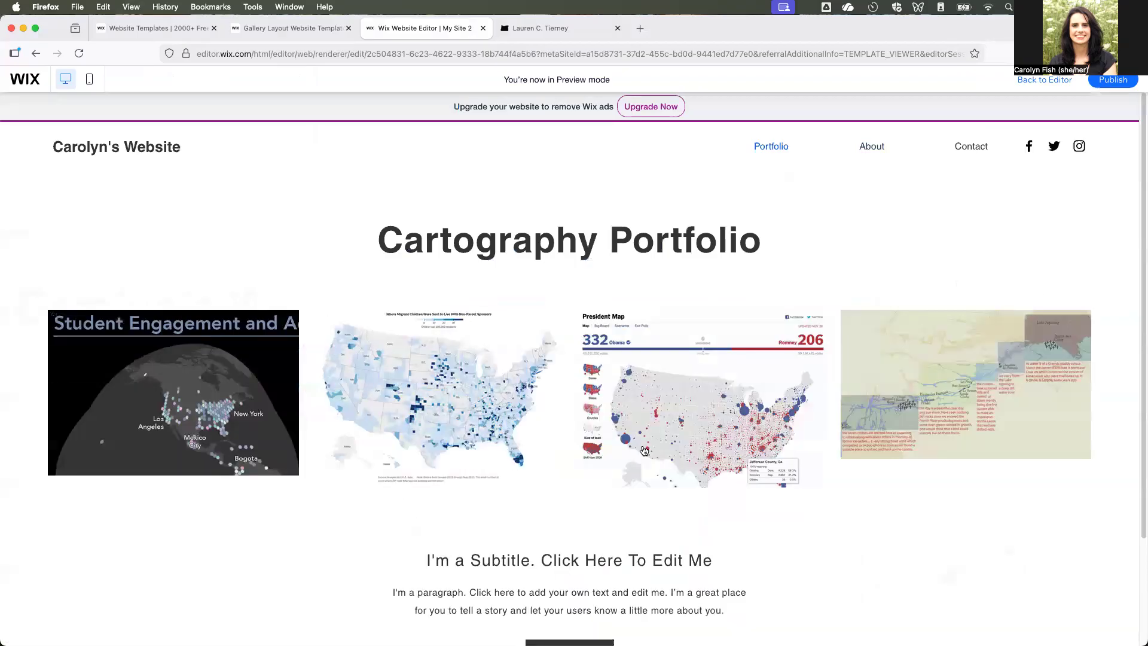
- Test the BivariateHex.pdf link from the enlarged first gallery image in the preview, and return to the gallery
click(203, 409)
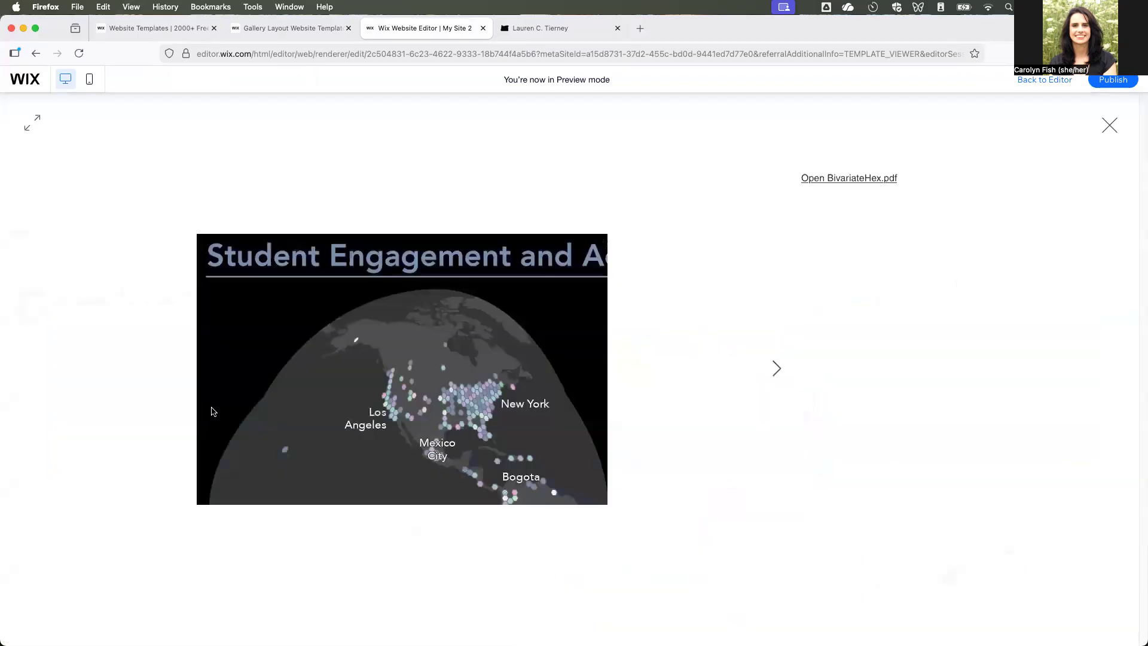
click(866, 177)
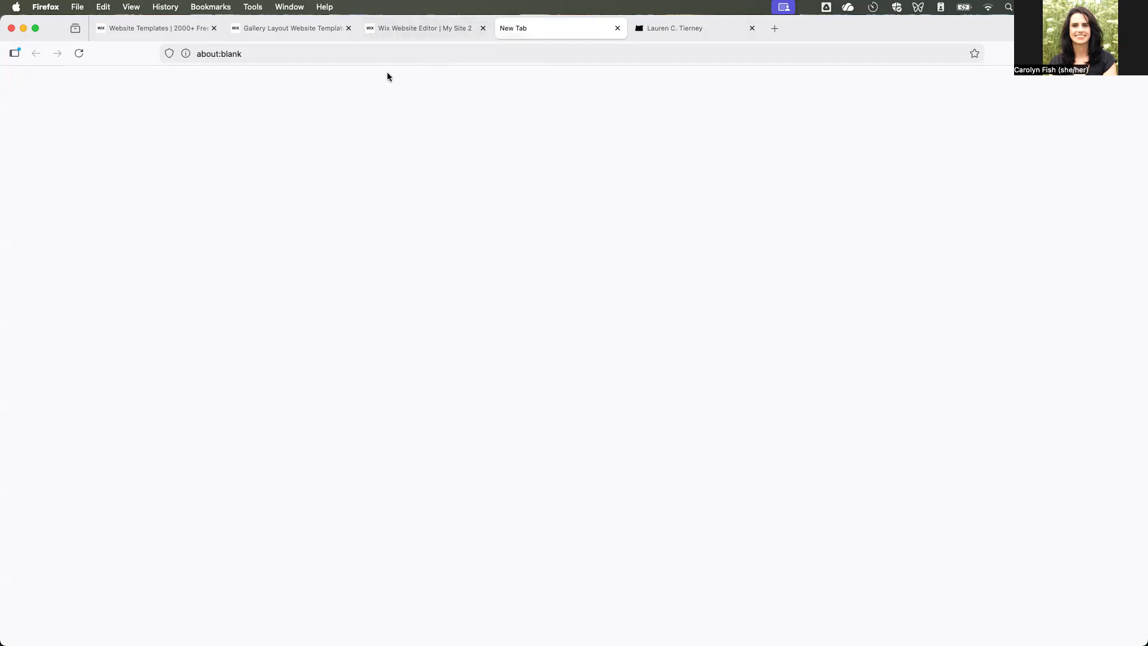
click(404, 31)
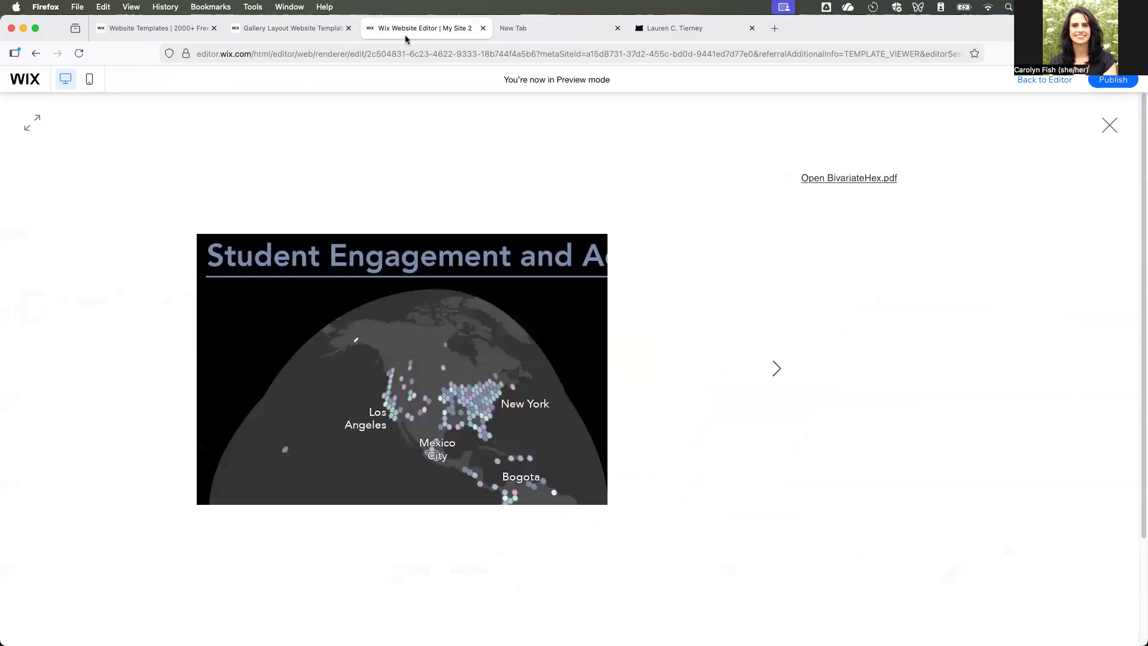
click(790, 392)
click(32, 369)
click(1108, 125)
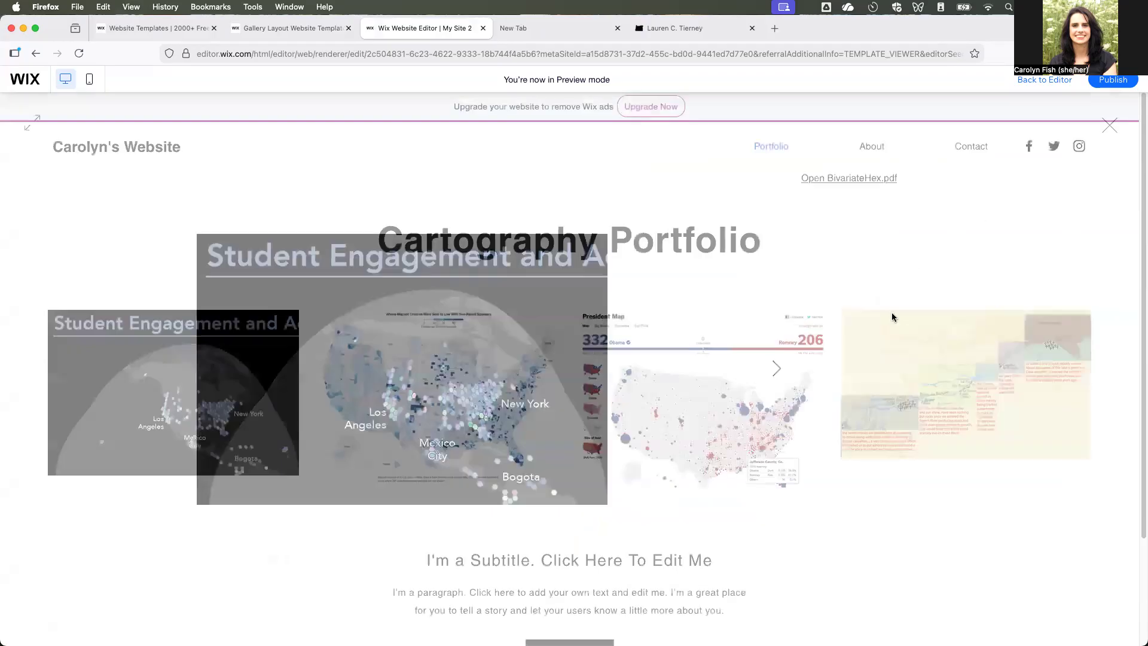
- Retry the first image's BivariateHex.pdf link, view the image in full screen and return to the editor
click(299, 413)
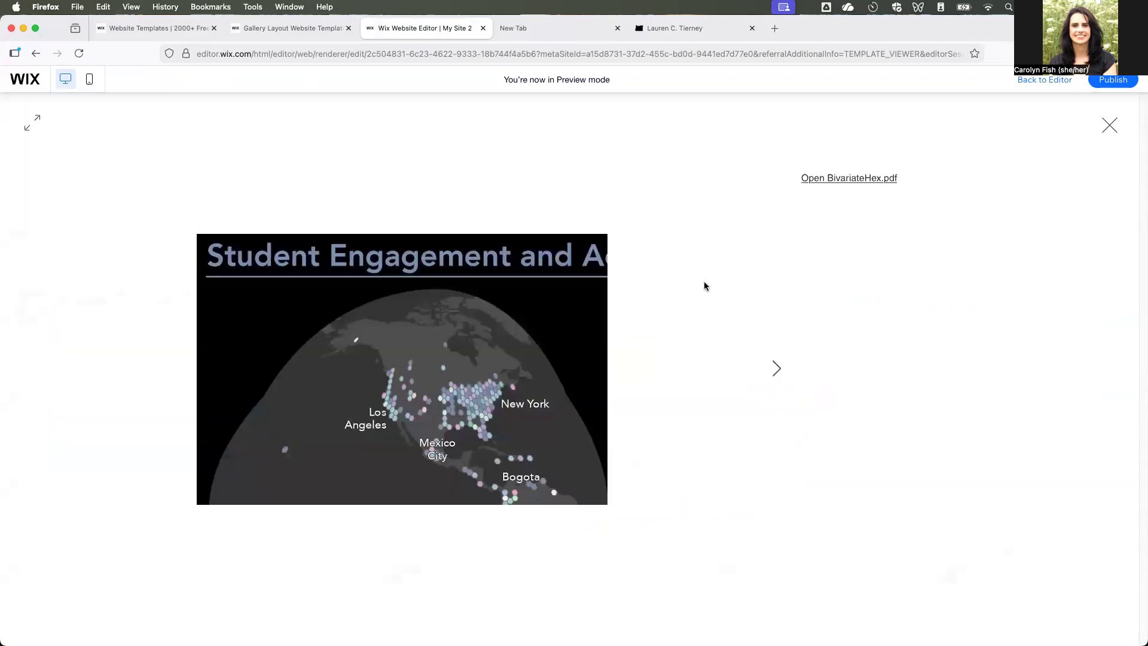
click(838, 179)
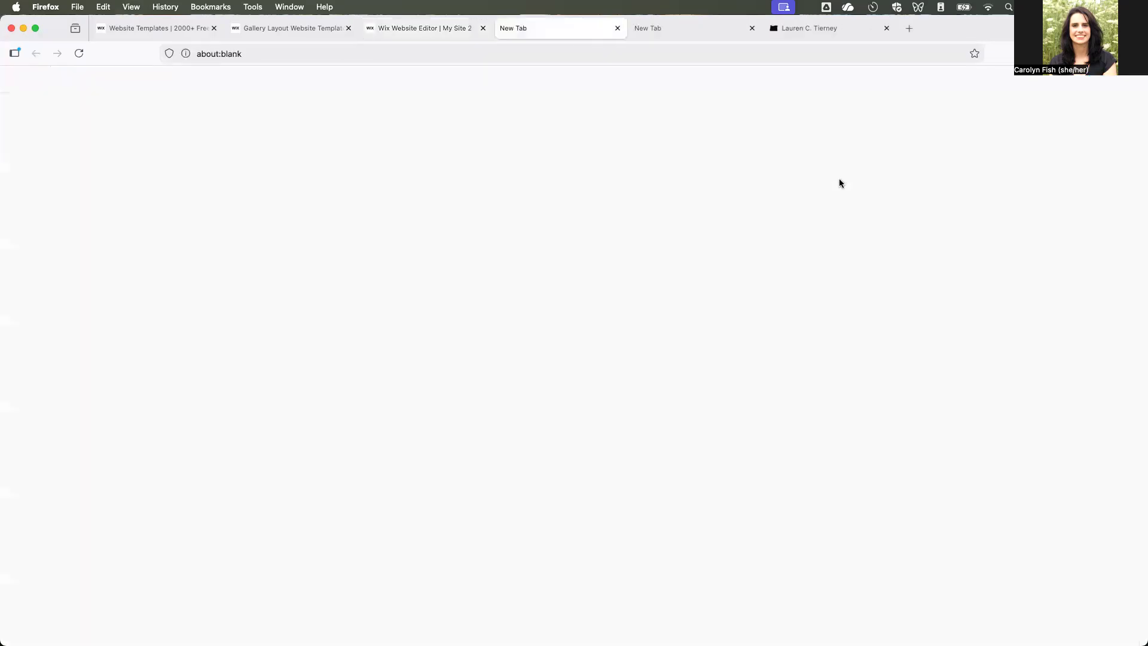
click(428, 31)
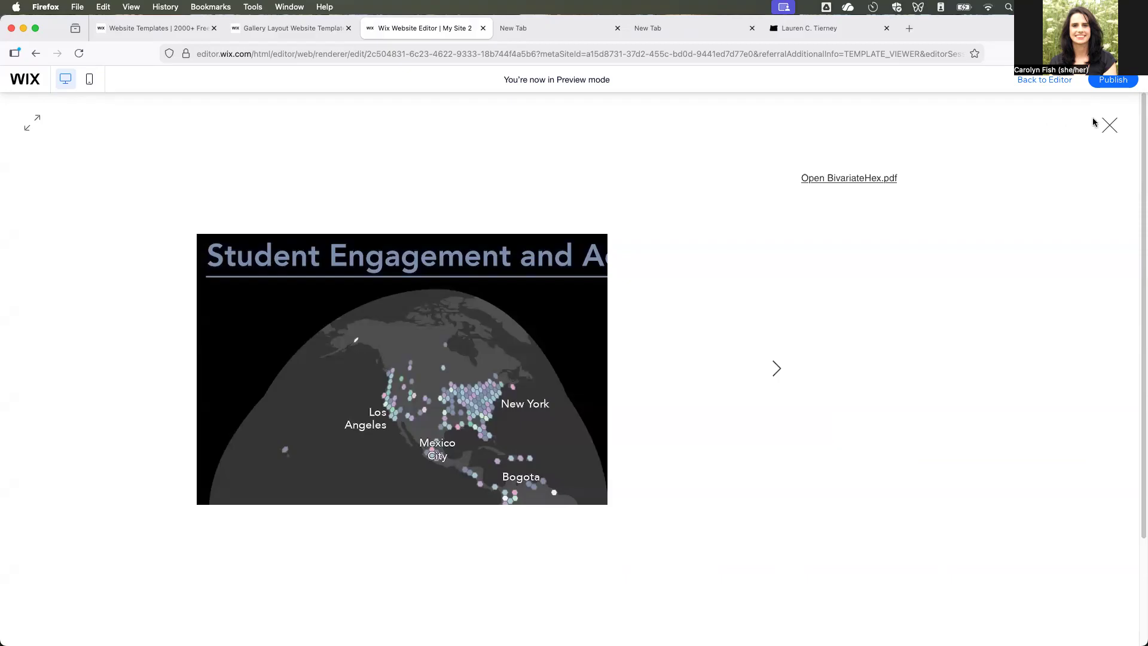
click(32, 123)
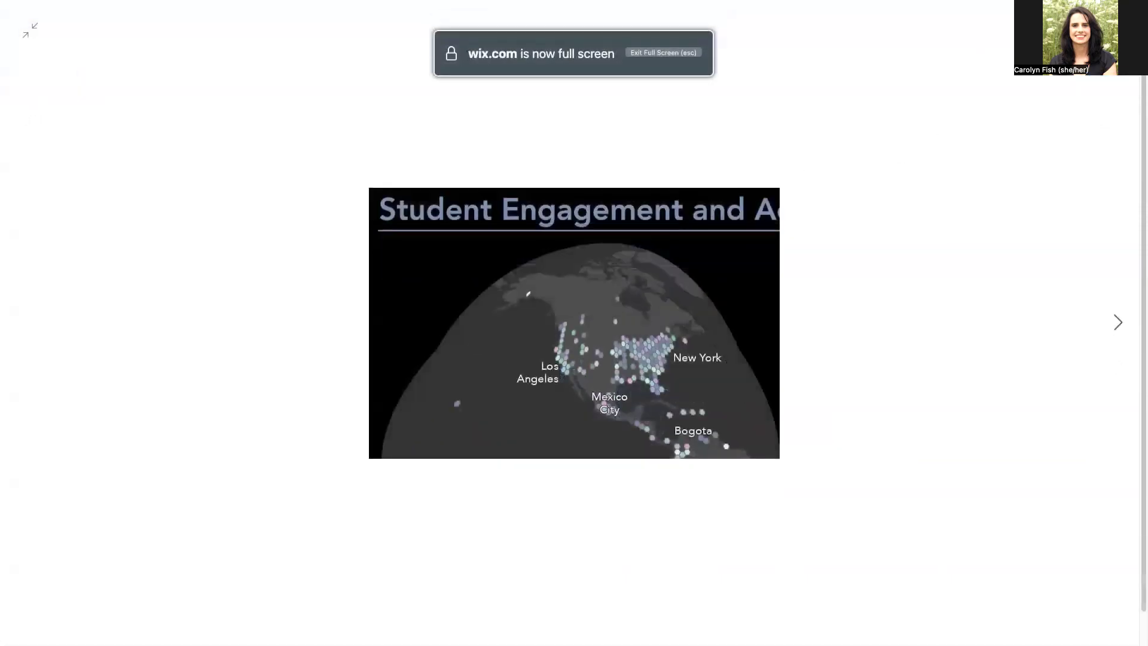
key(Escape)
key(Escape)
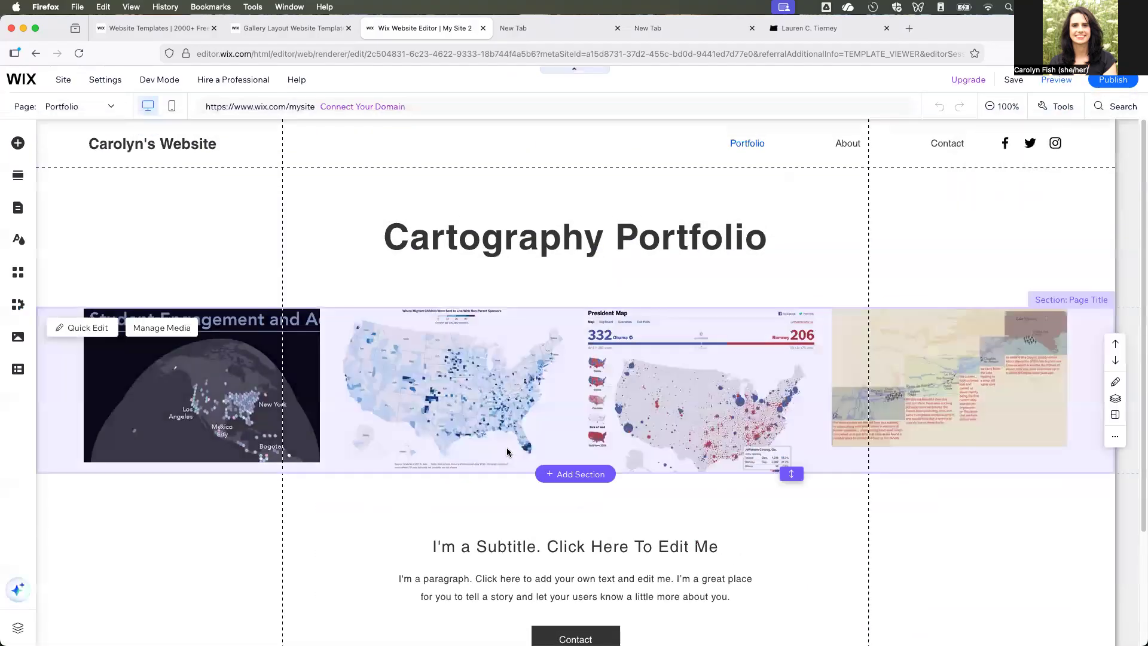
- Check the first gallery image's link, link title and linked document in the media organizer, keeping BivariateHex.pdf
click(169, 336)
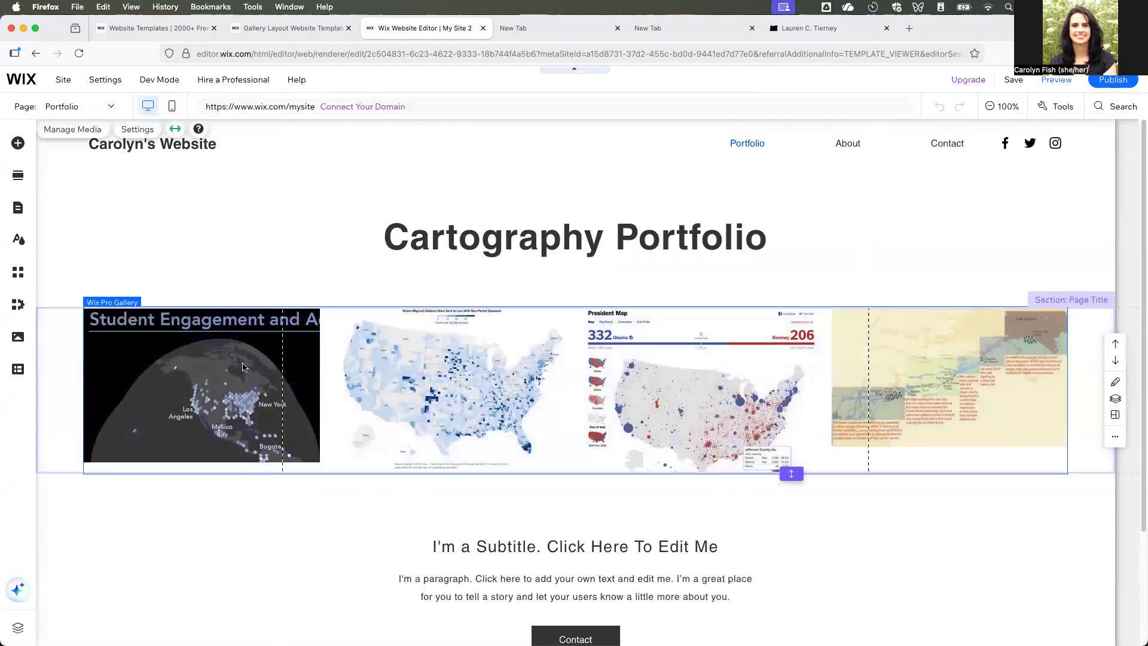
click(124, 279)
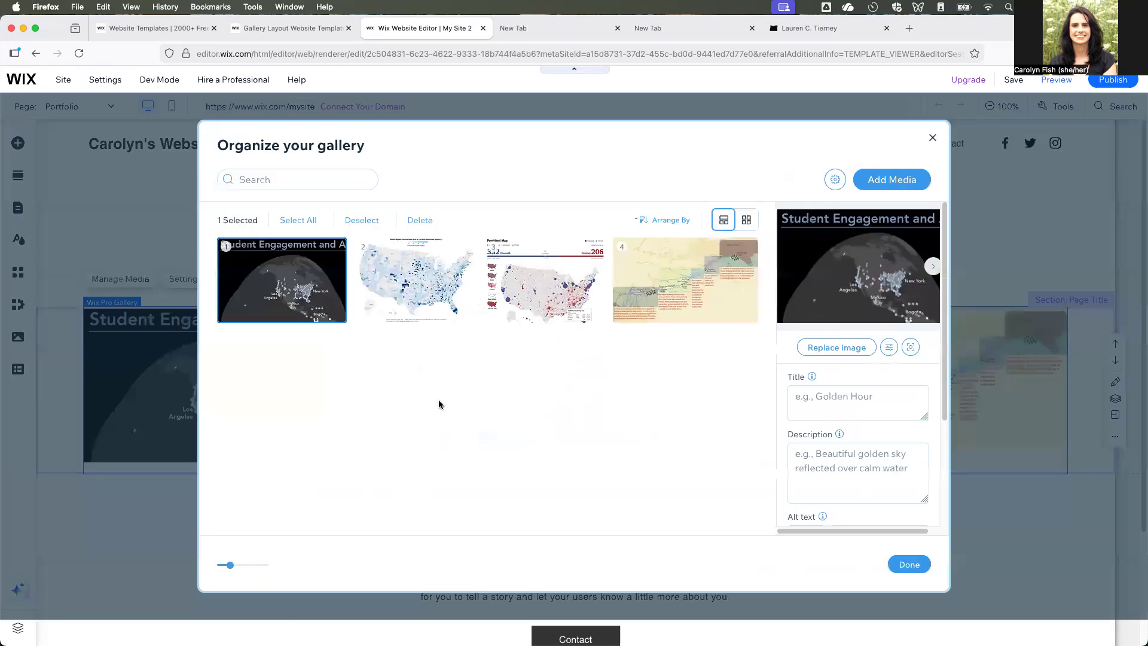
scroll(825, 442, down, 5)
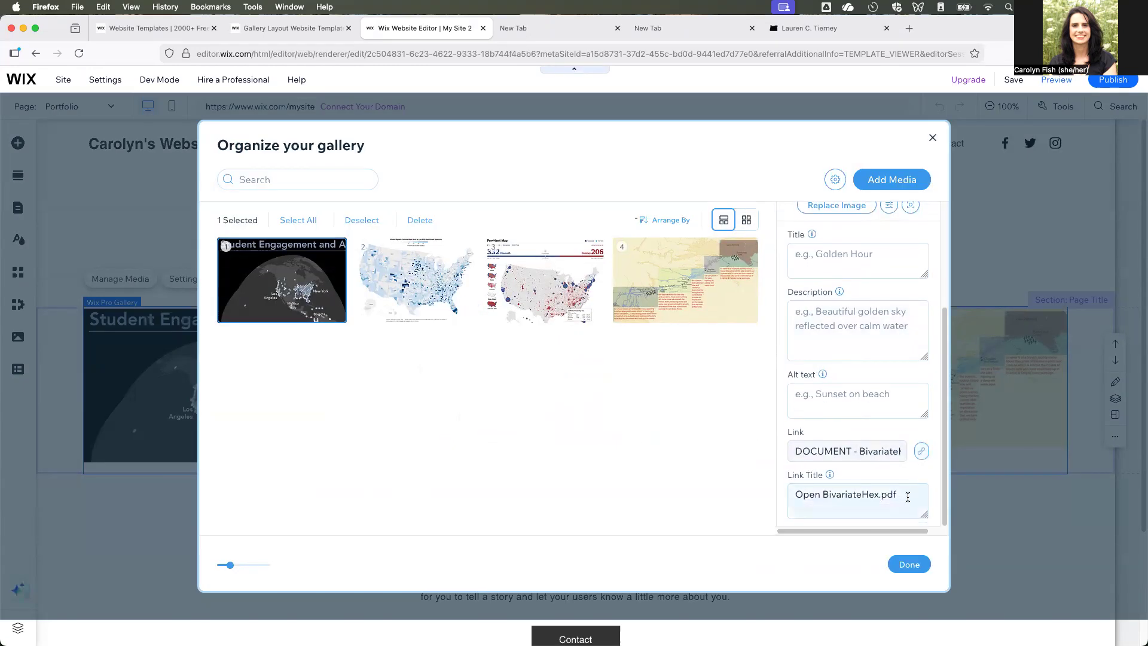
click(841, 453)
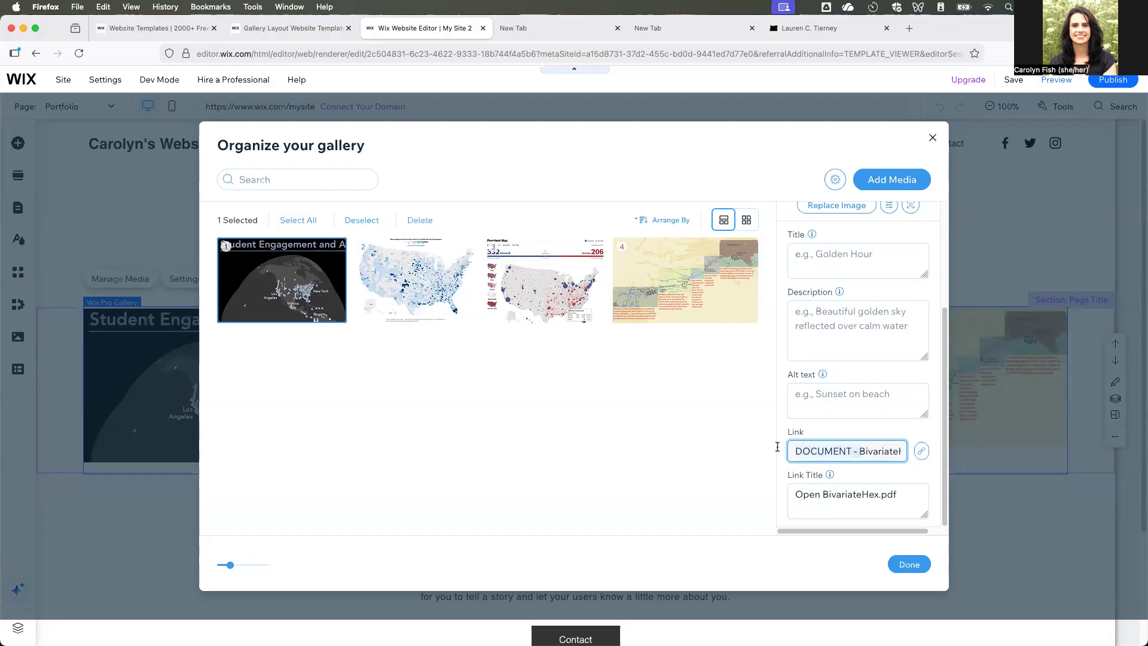
click(861, 434)
click(859, 449)
click(859, 451)
click(922, 452)
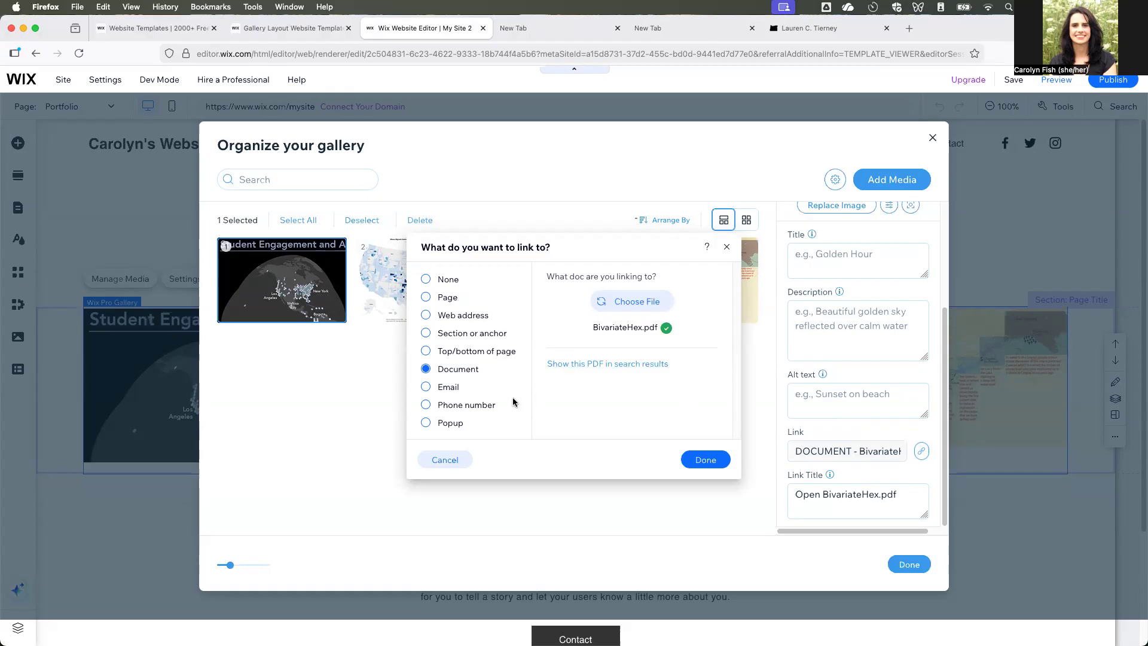
click(714, 464)
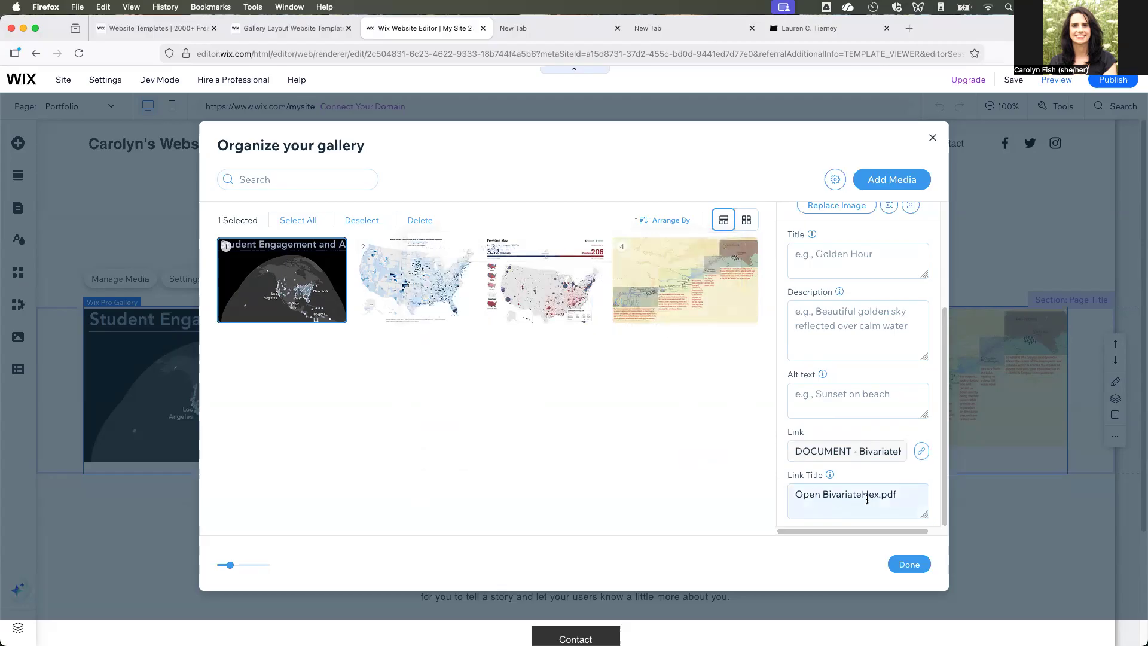
click(919, 571)
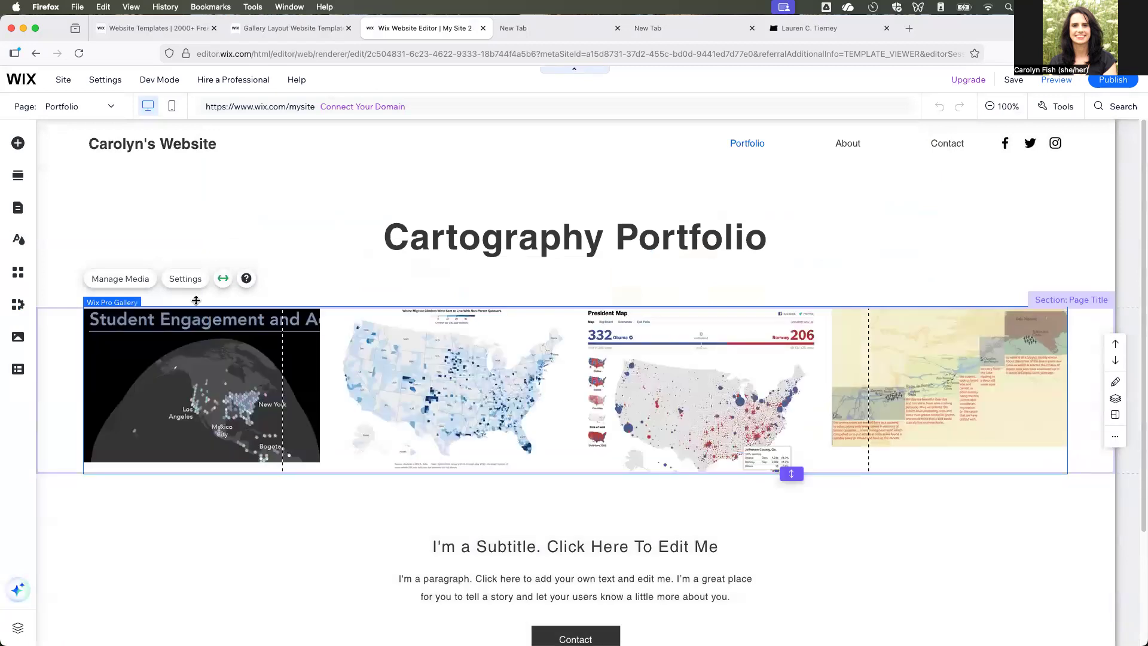
- Review the Wix Pro Gallery's advanced image settings and close them without changes
click(186, 278)
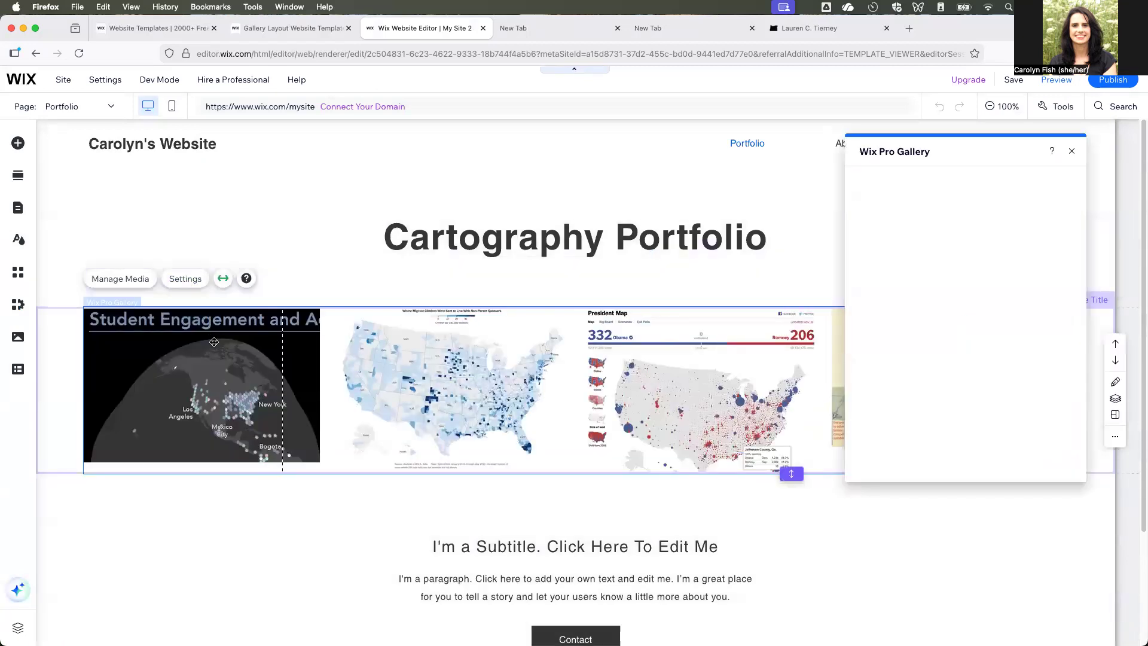
click(69, 400)
click(229, 317)
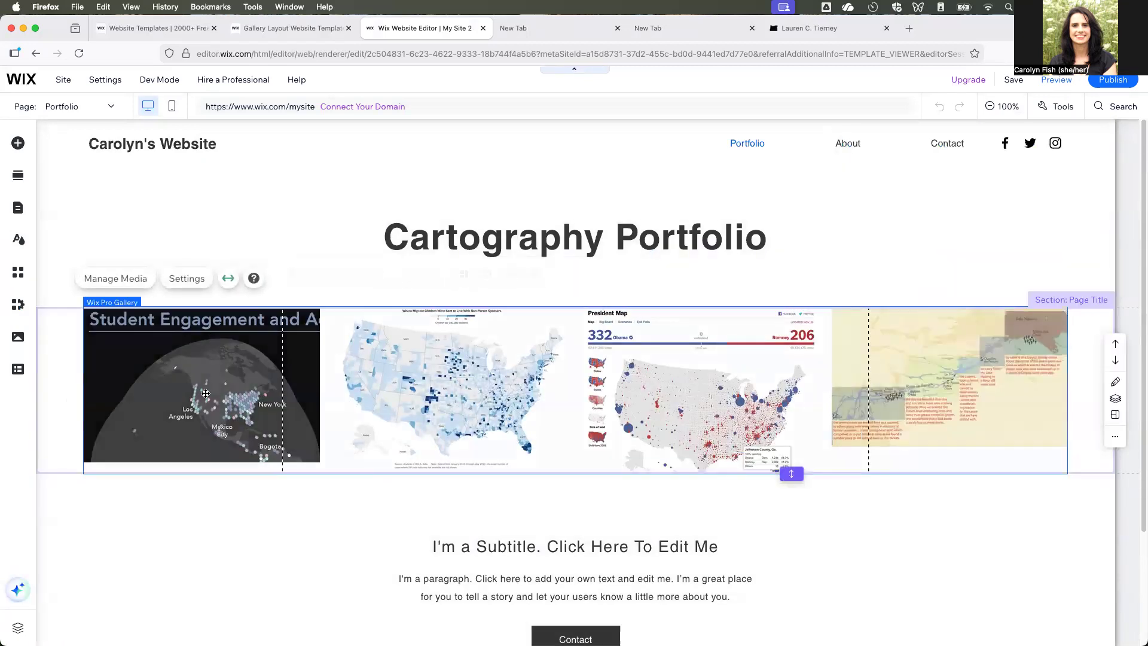
click(205, 284)
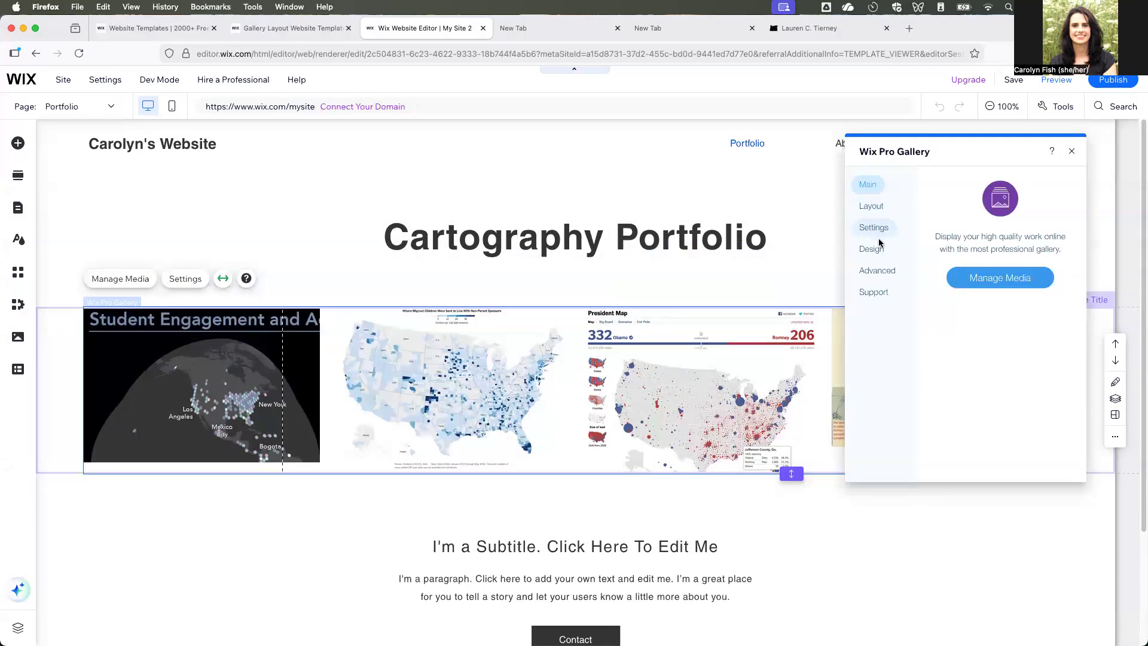
click(885, 274)
scroll(1030, 363, down, 5)
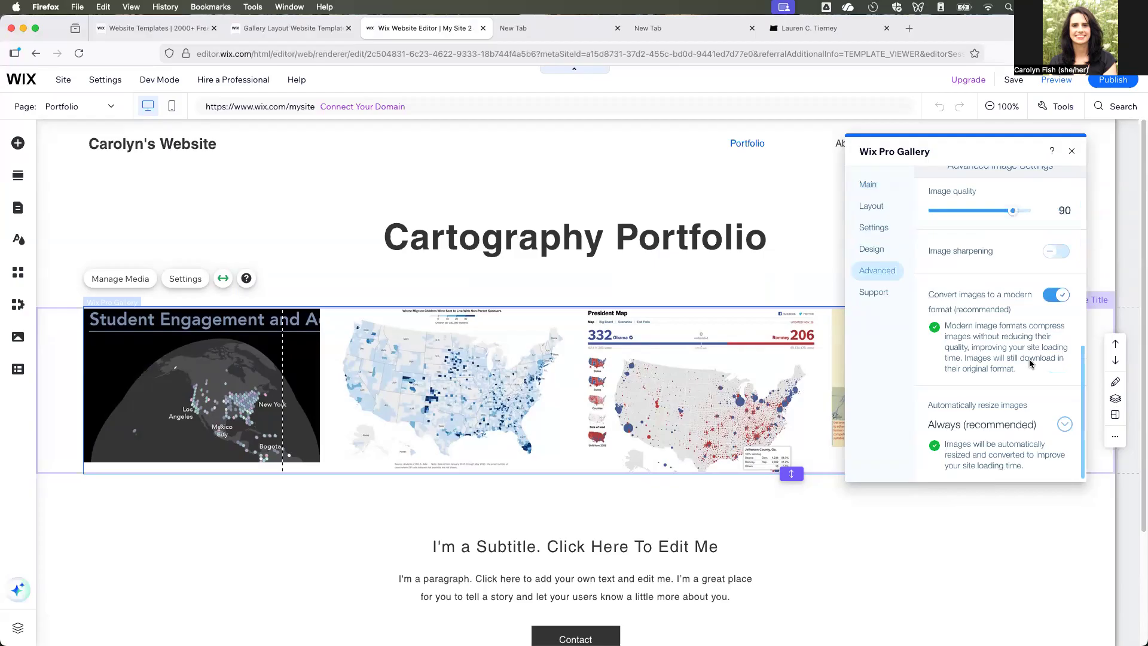
click(1072, 151)
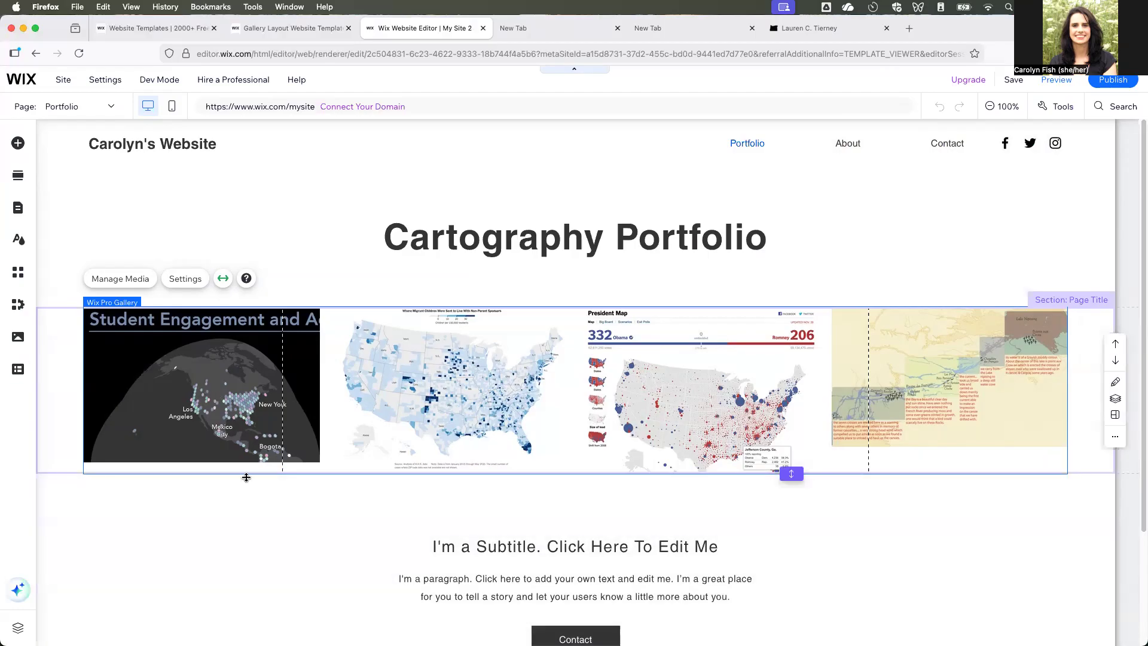
- Start the first gallery image's description with "This is my bivariate hexagon map which shows student engagement around the world in this online course"
click(145, 282)
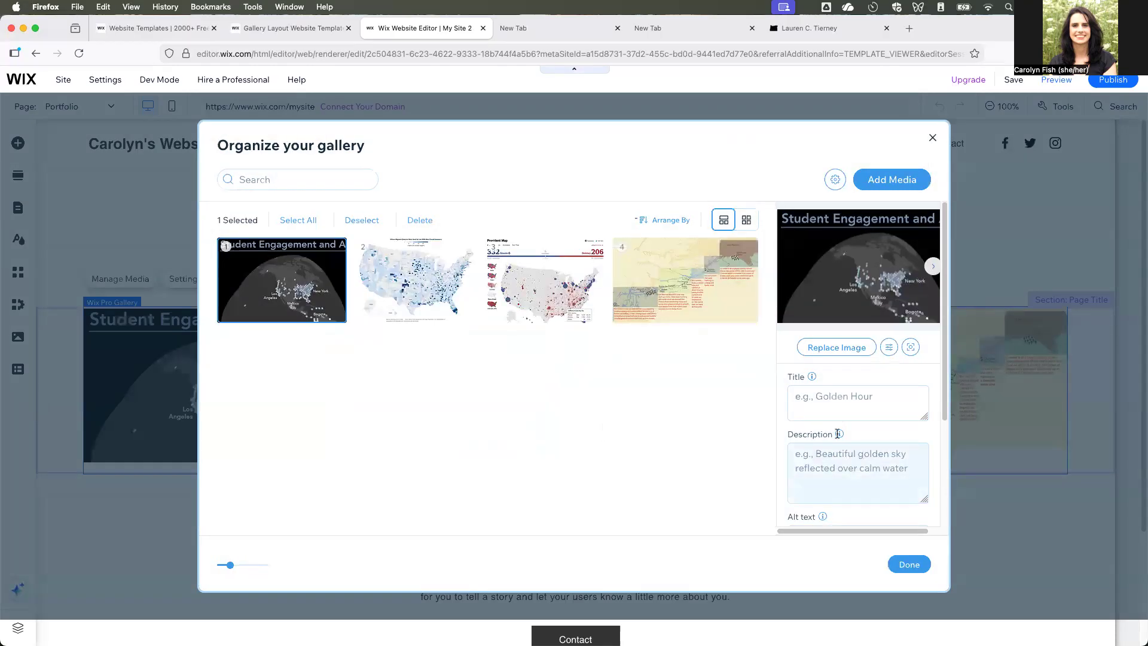
click(888, 482)
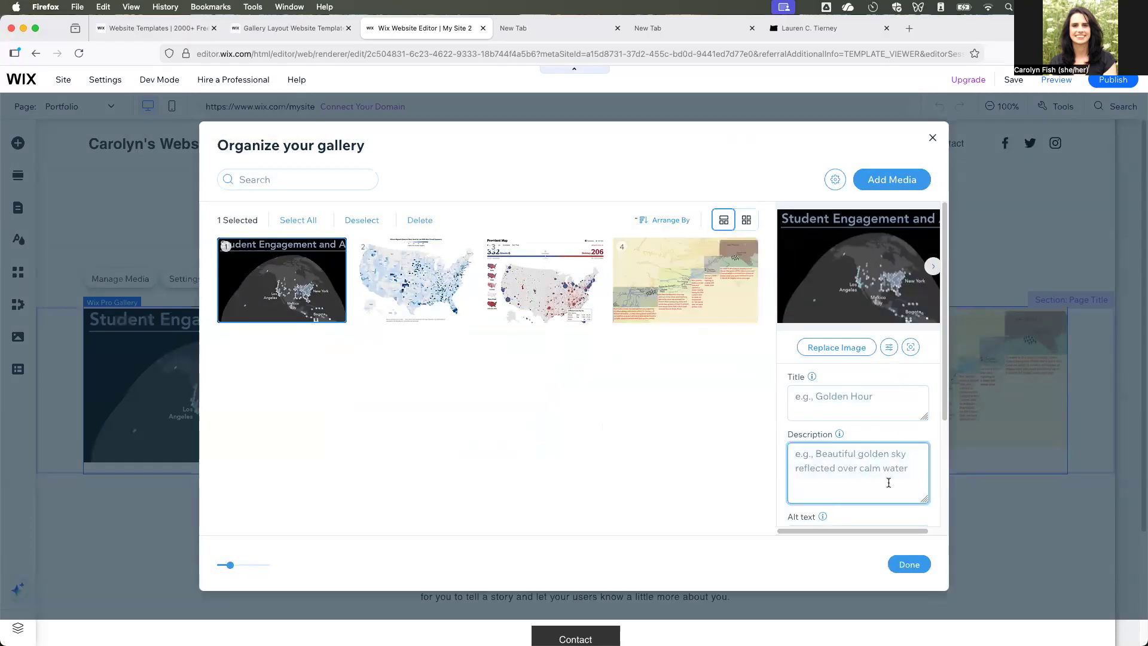
text(This is m)
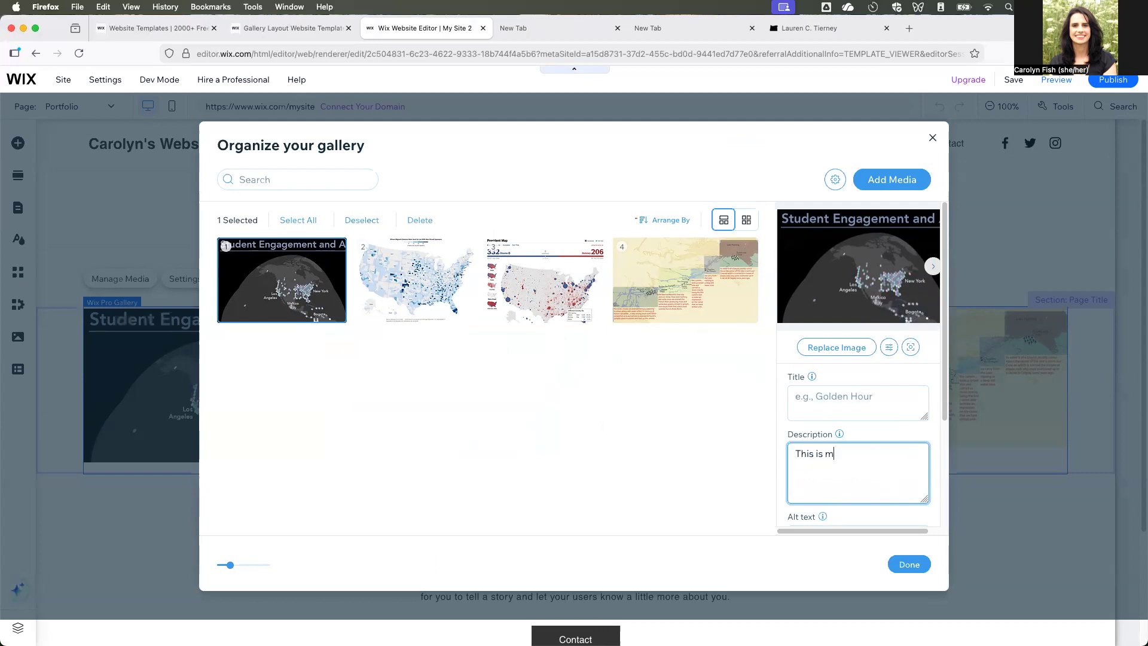
text(y bivariate hexagon map which show)
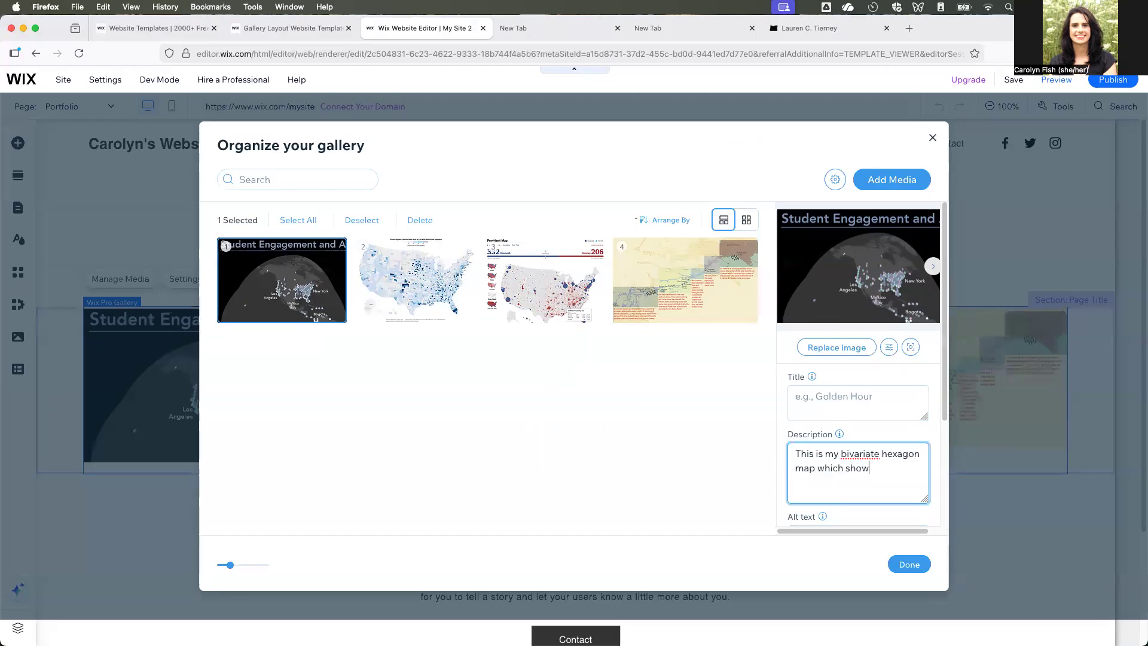
text(s stude)
key(BackSpace)
text(d the wor)
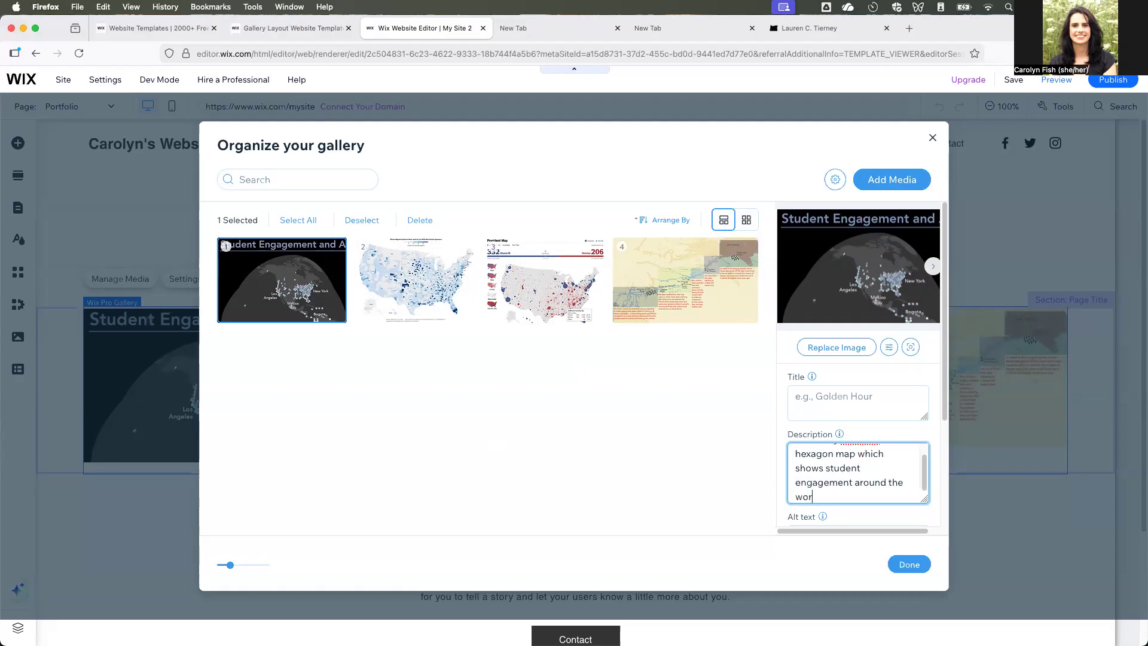
text(ld in this online course I)
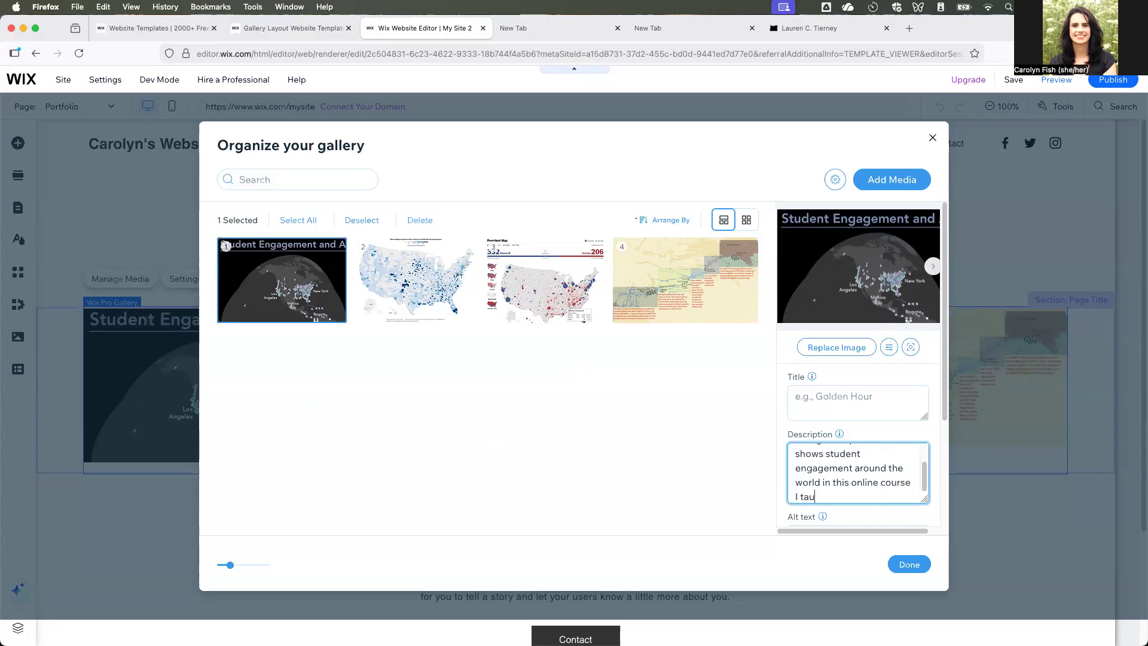
- End the description after "online course" with "that was taught by one of my colleagues" and save the gallery changes
key(BackSpace)
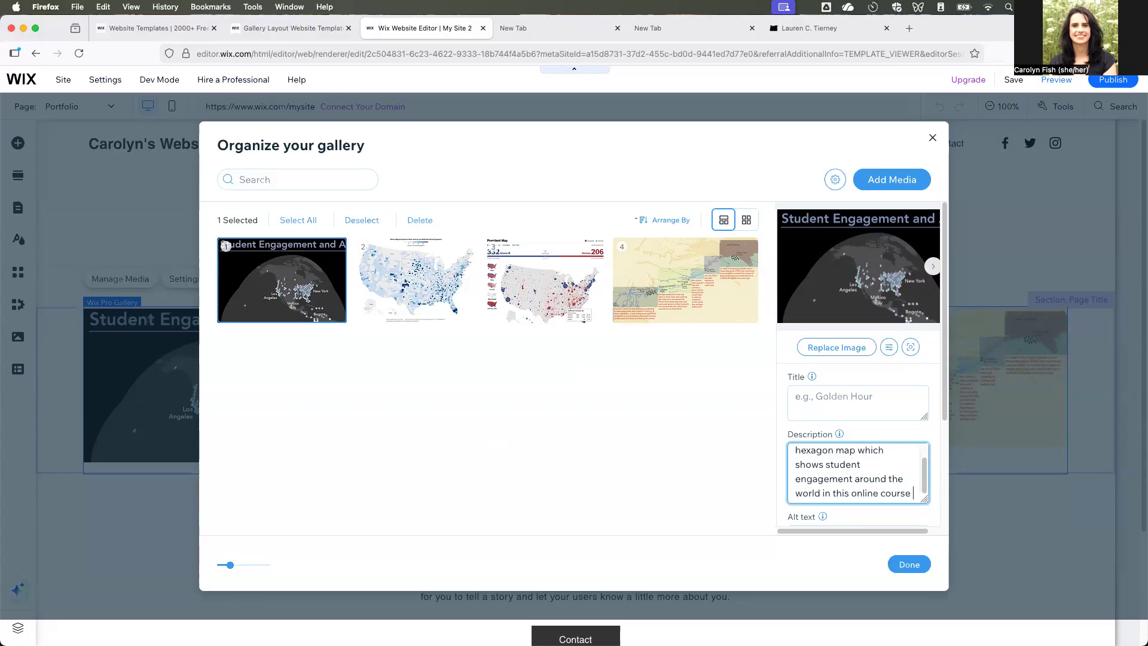
text(that)
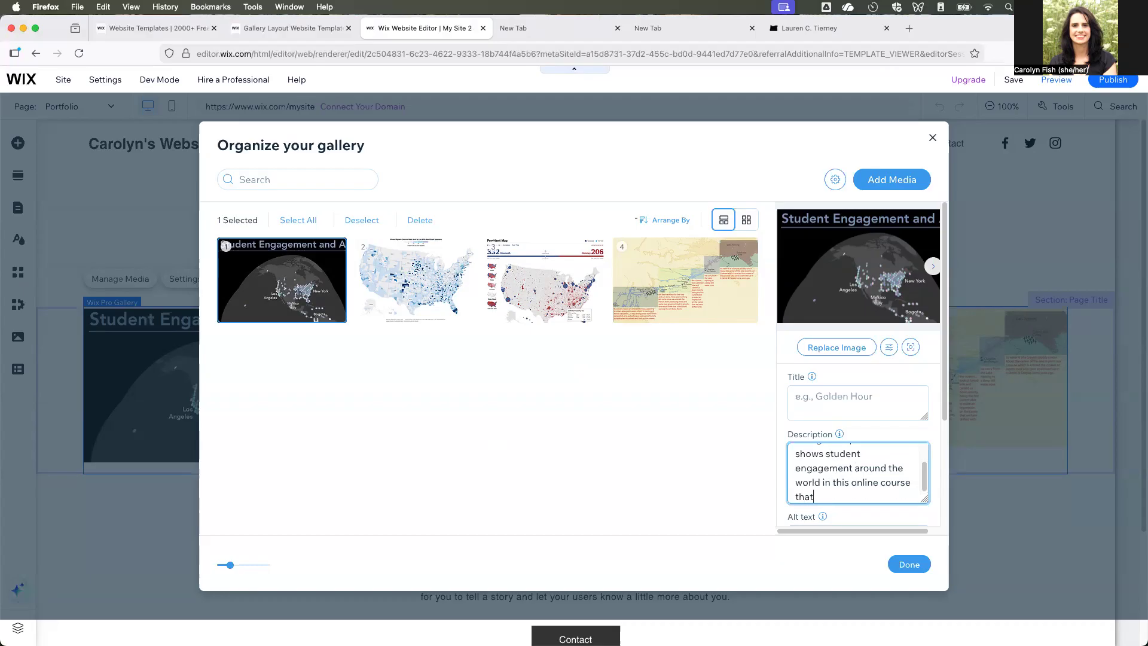
text( was taught by one of my colleagues)
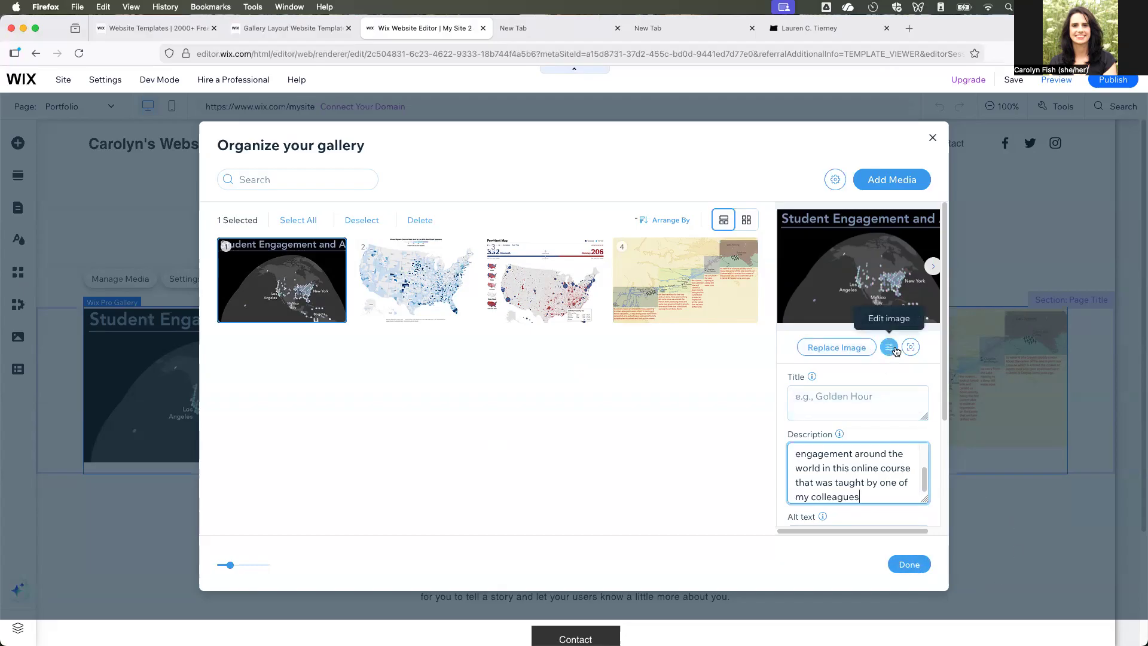
click(909, 565)
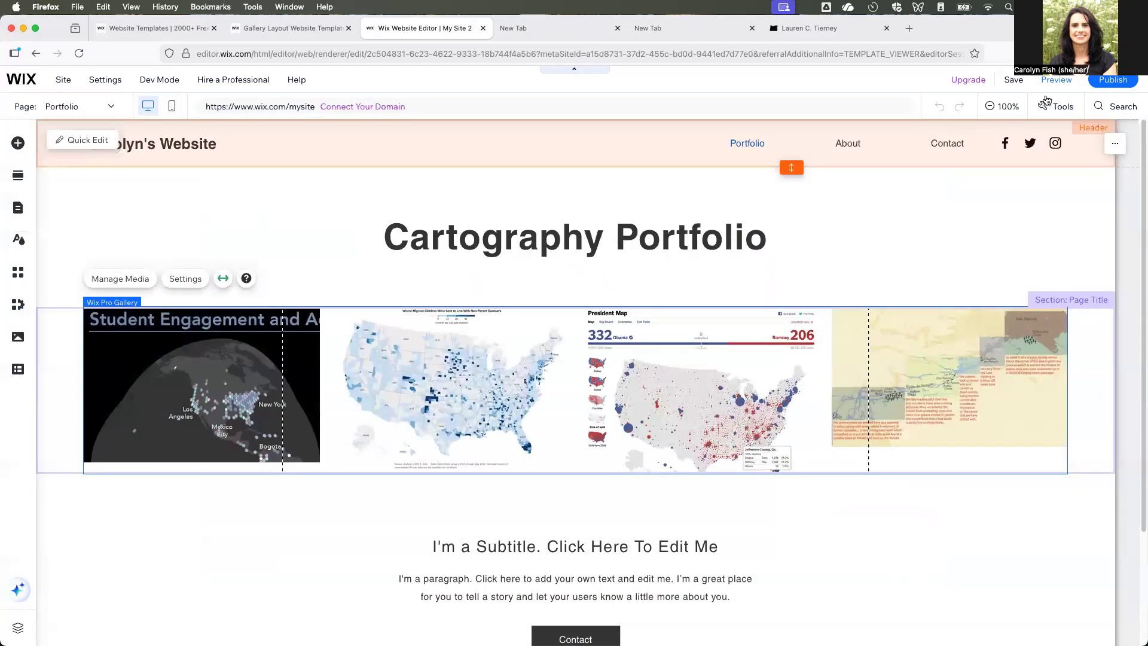
- Preview the site and enlarge the first gallery image to check its description
click(1057, 80)
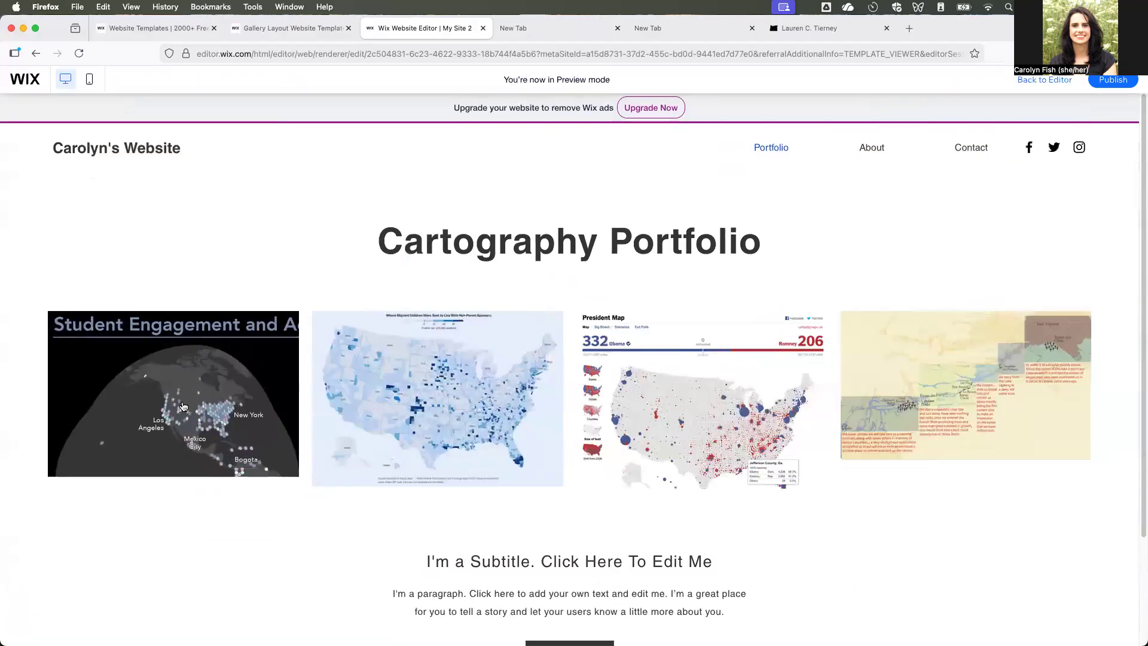
click(183, 407)
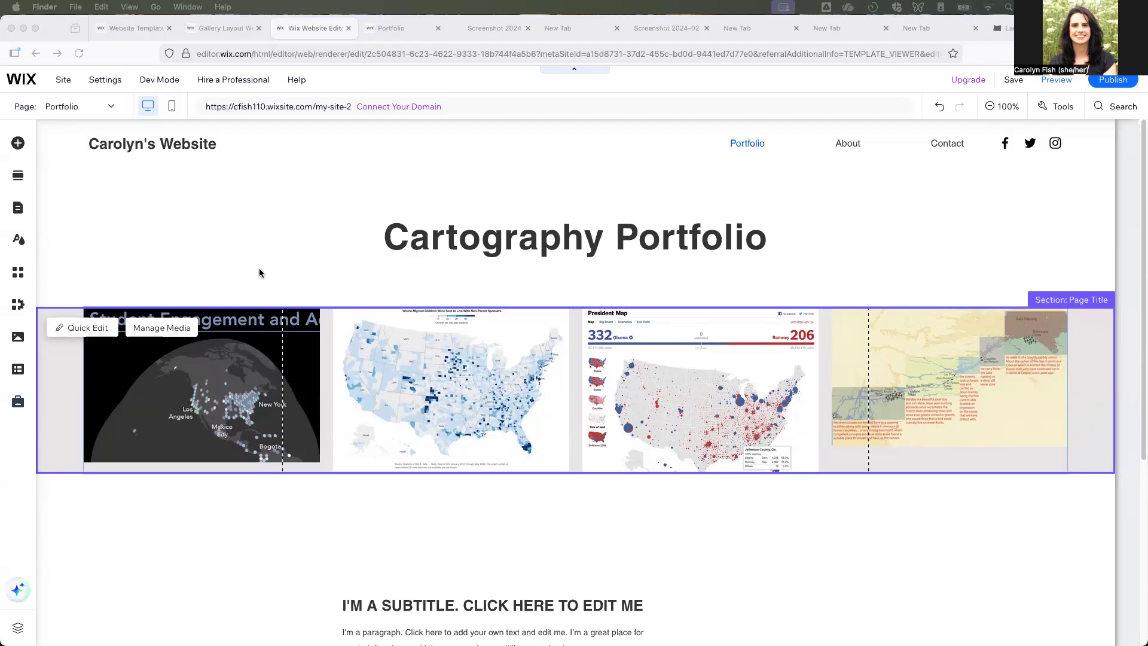
- Open the document link settings of the first image in the gallery's media organizer
click(168, 331)
click(188, 338)
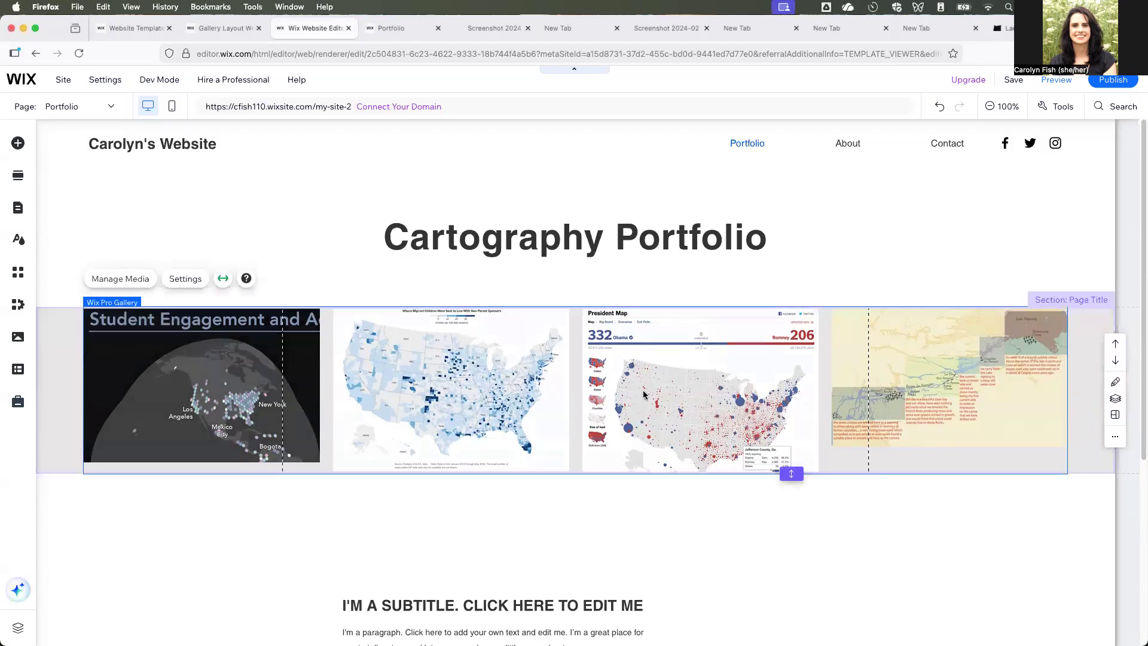
click(120, 278)
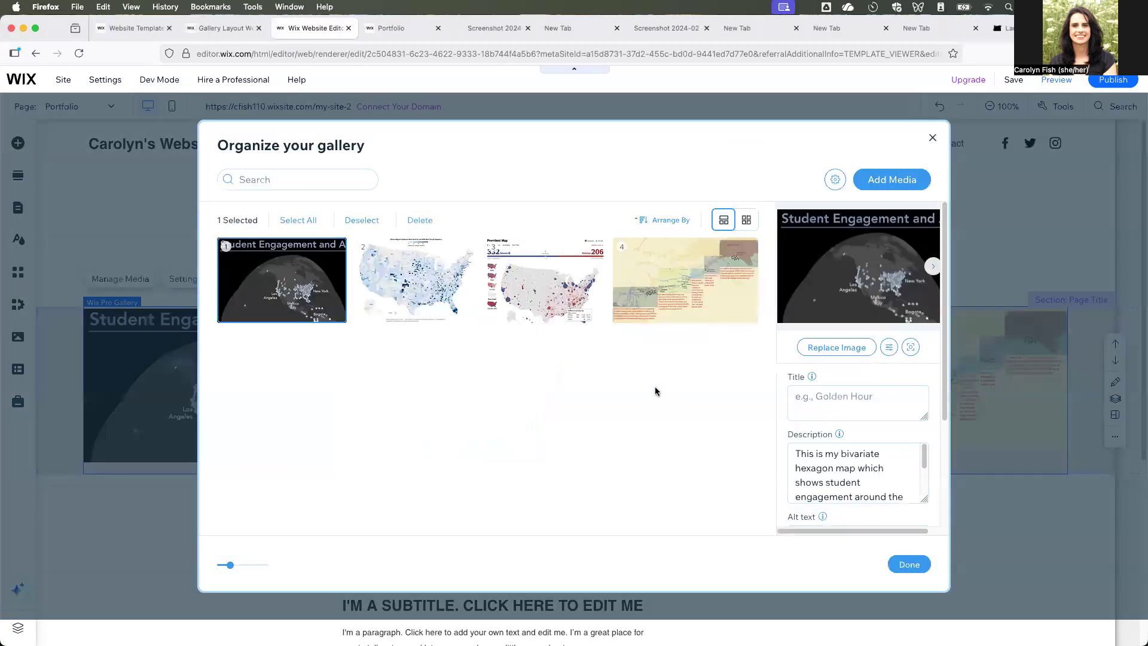
scroll(861, 473, down, 5)
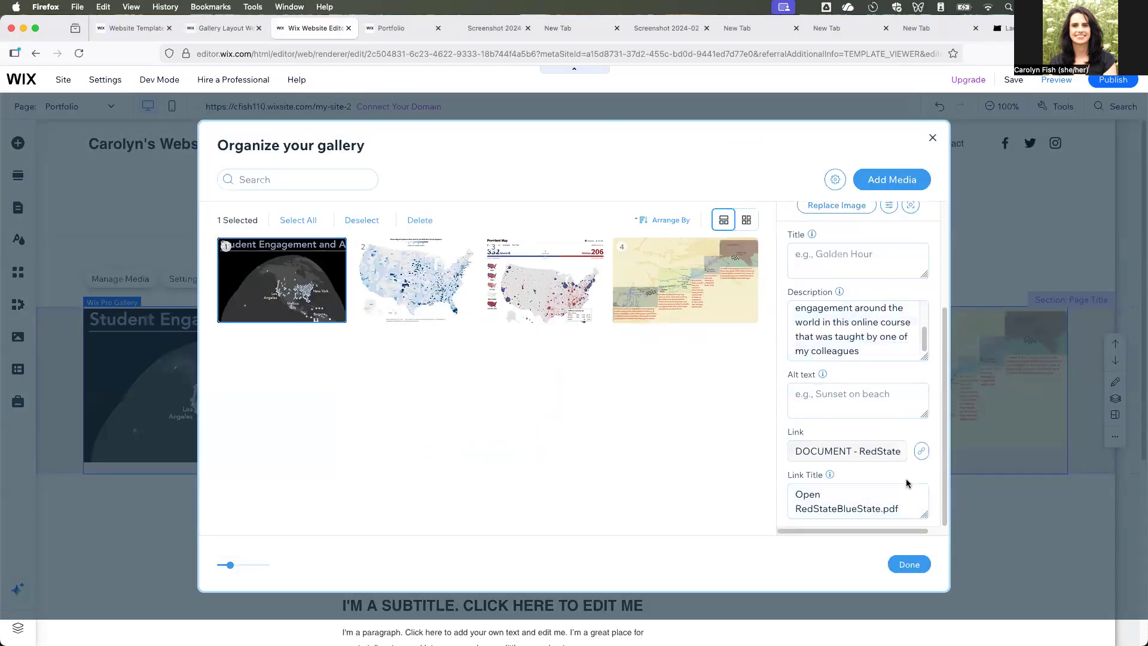
click(921, 451)
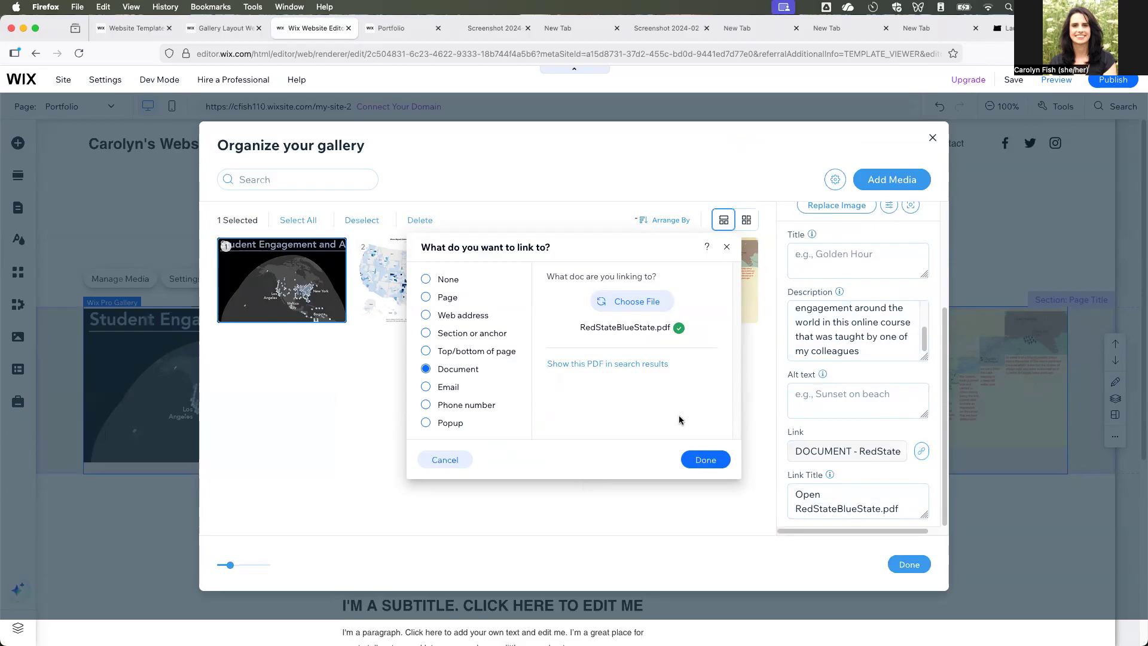
click(637, 303)
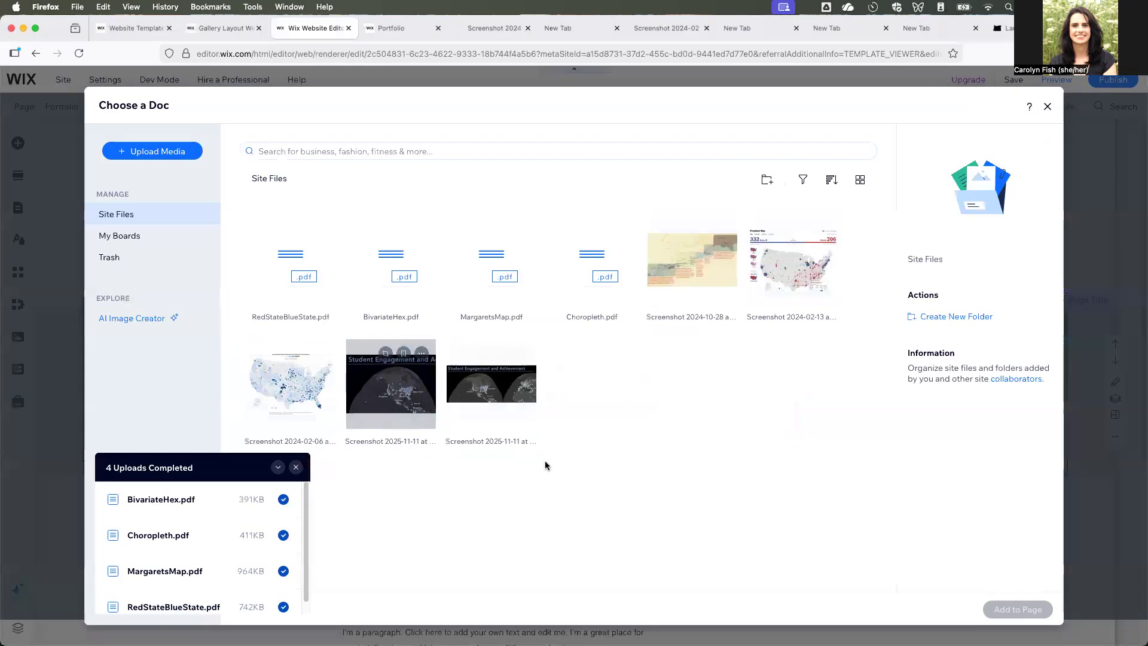
click(396, 268)
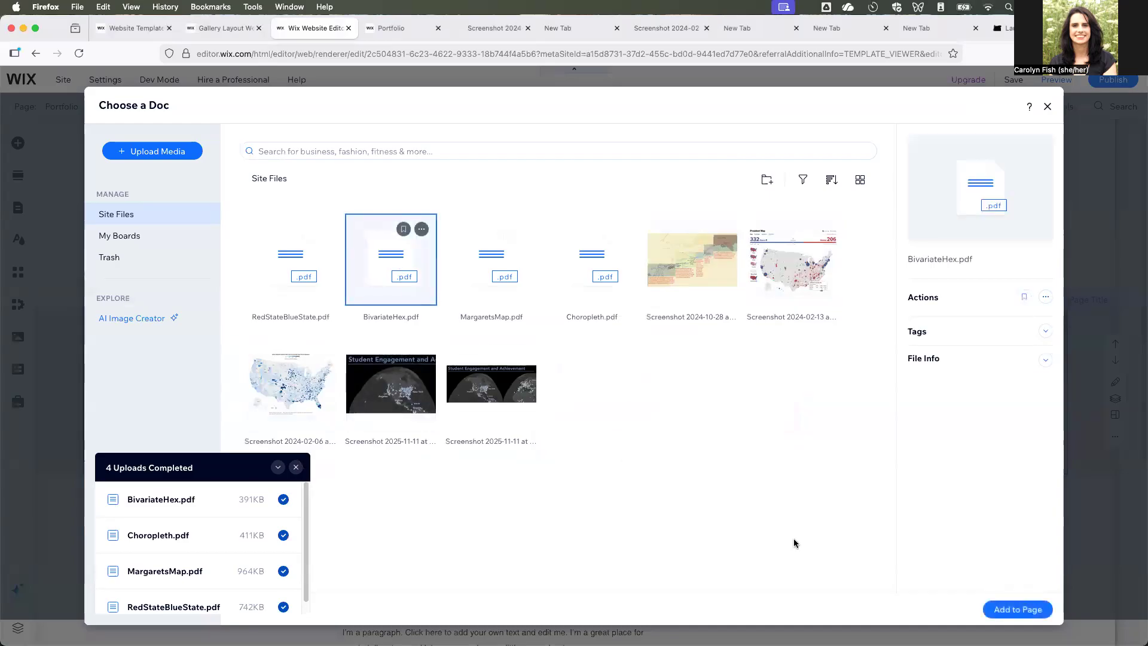
click(1048, 107)
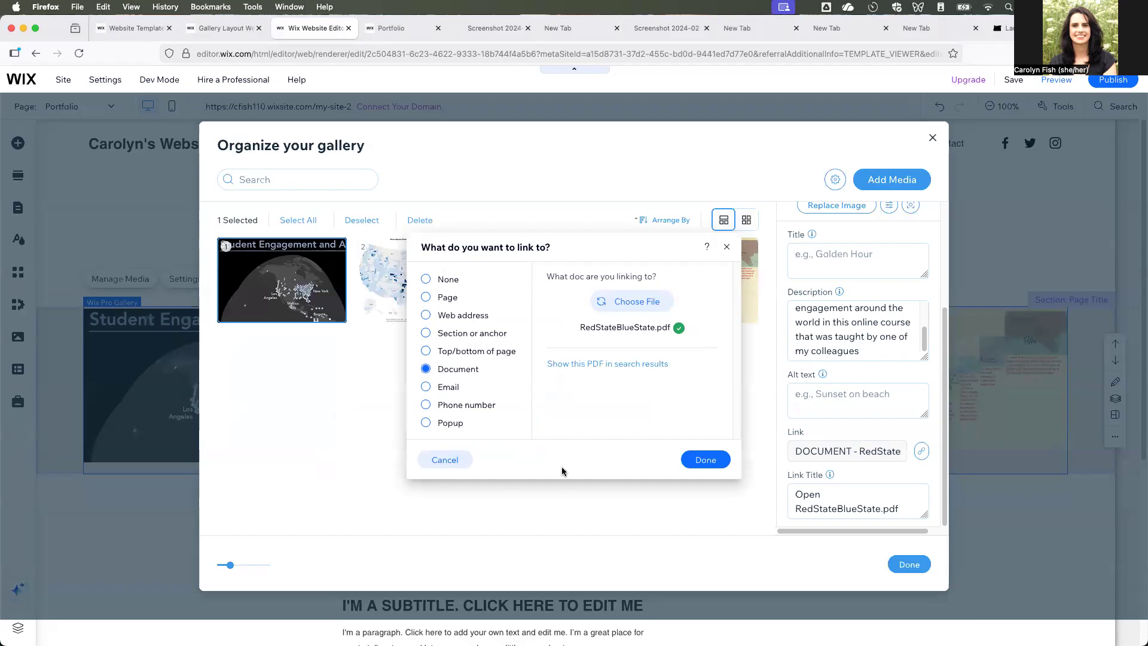
- Upload new copies of BivariateHex.pdf, Choropleth.pdf, MargaretsMap.pdf and RedStateBlueState.pdf to the site files from the link's document chooser
click(638, 301)
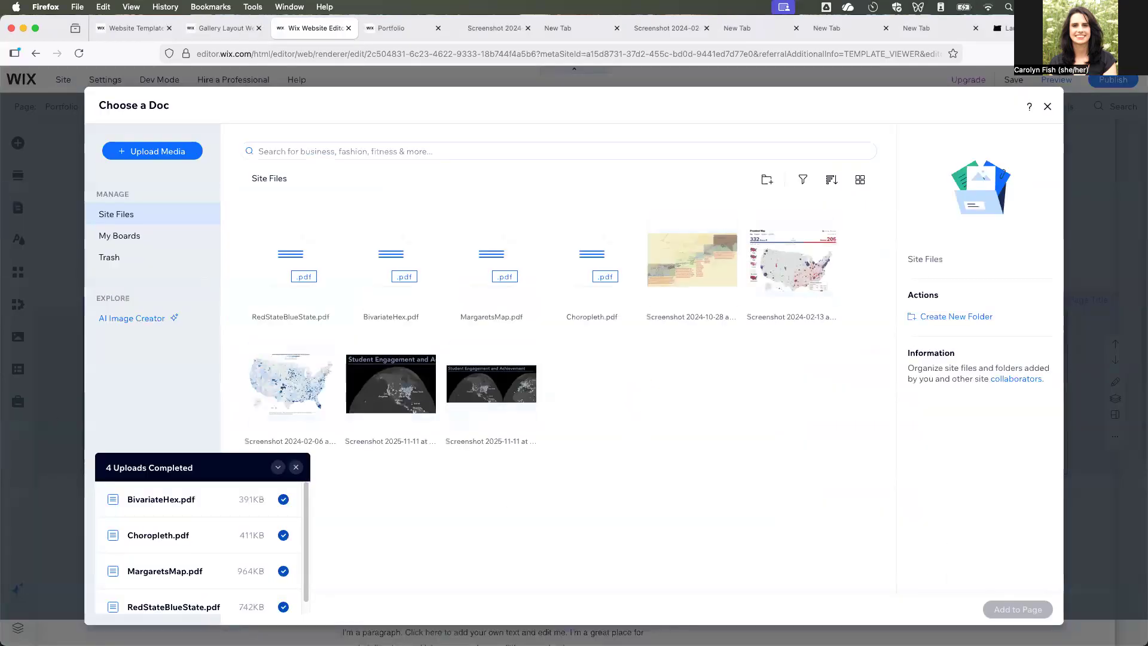
drag(35, 401, 645, 447)
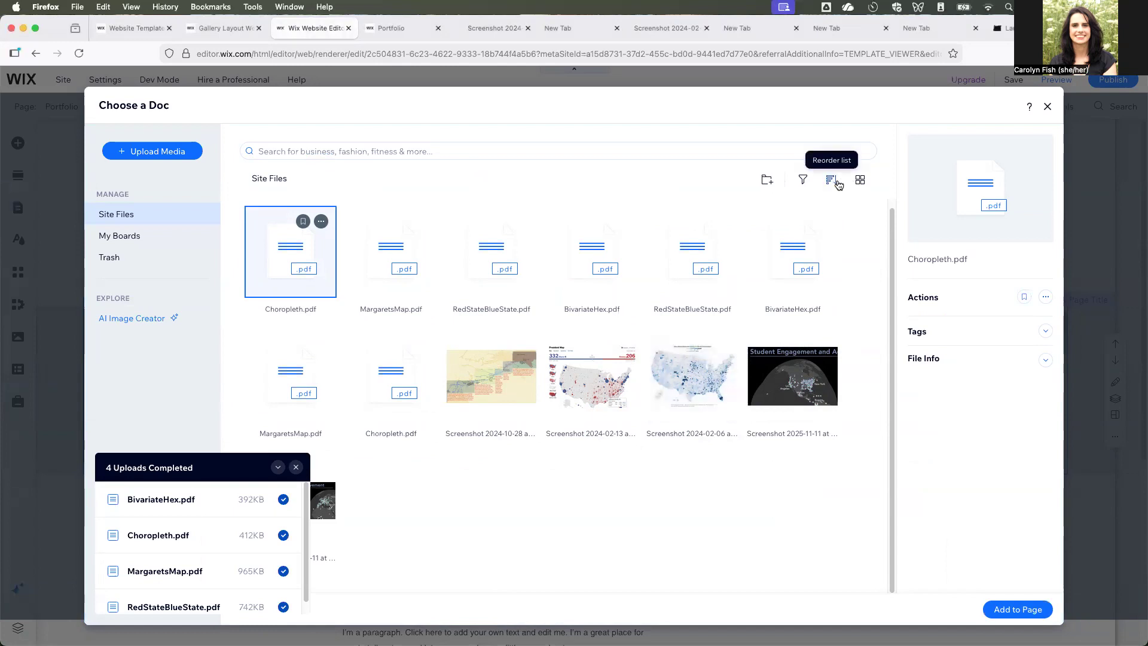
- Show the site files as a list, link the first gallery image to the newly uploaded BivariateHex.pdf and save the gallery
click(858, 185)
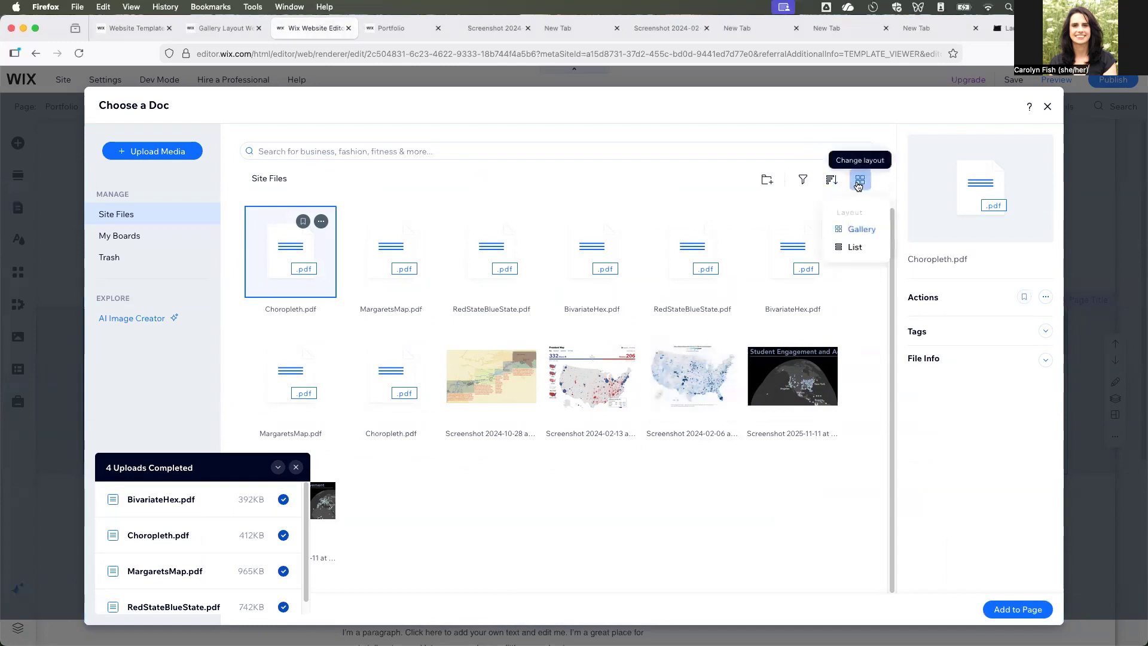
click(855, 247)
scroll(597, 409, down, 1)
scroll(597, 409, down, 1)
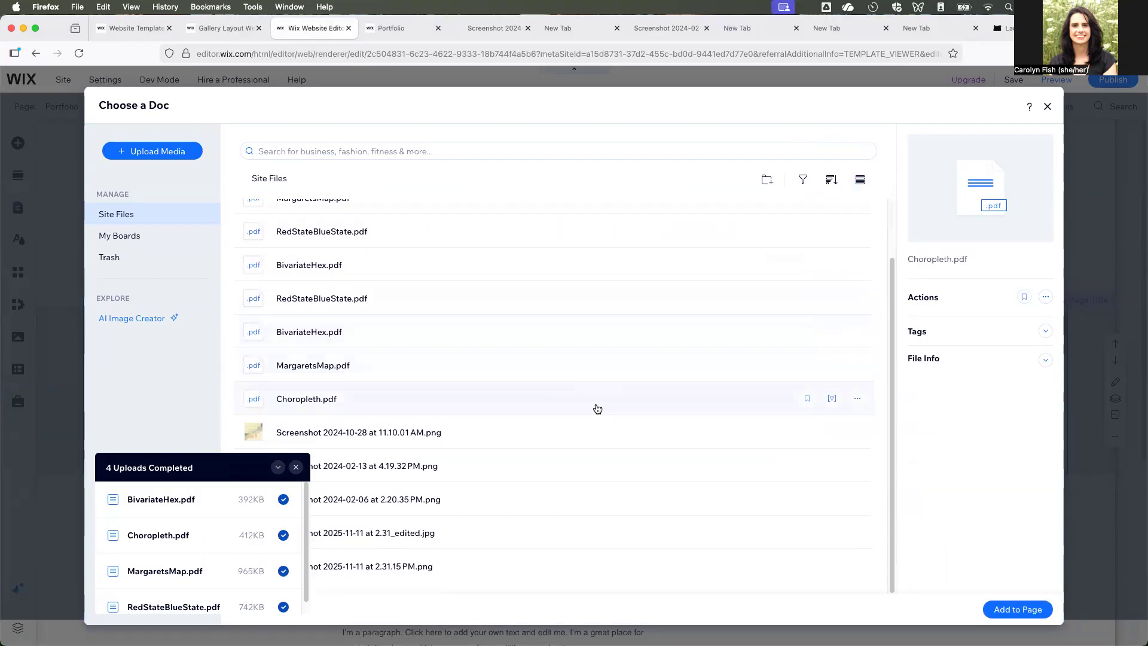
scroll(597, 406, up, 3)
click(352, 272)
click(346, 234)
click(350, 336)
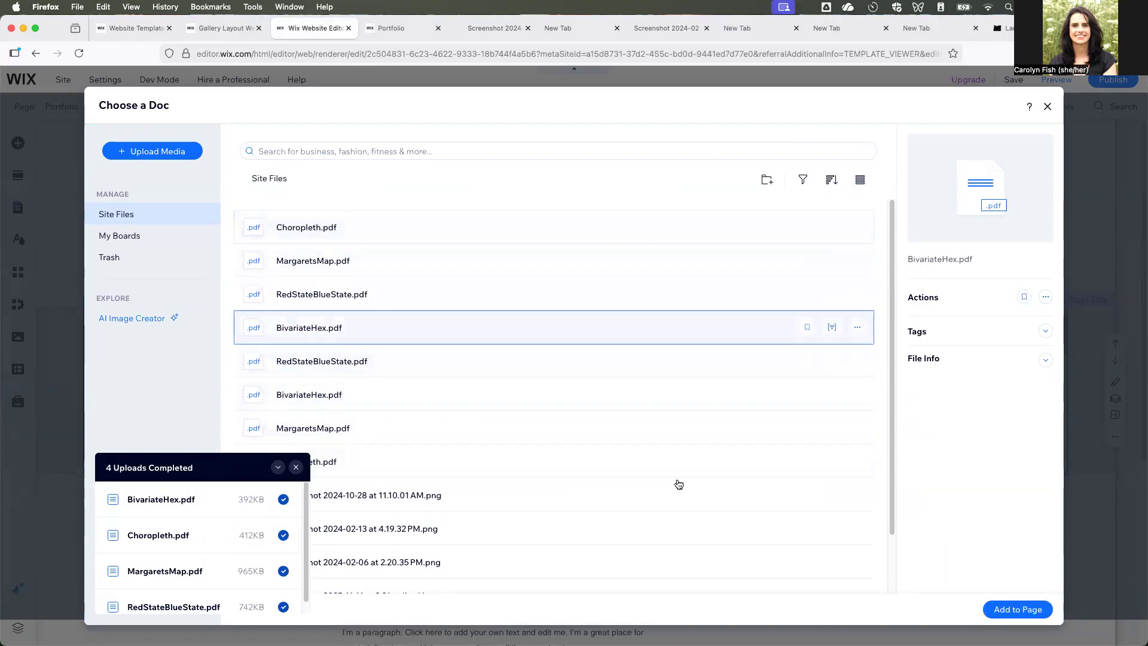
click(1038, 611)
click(708, 461)
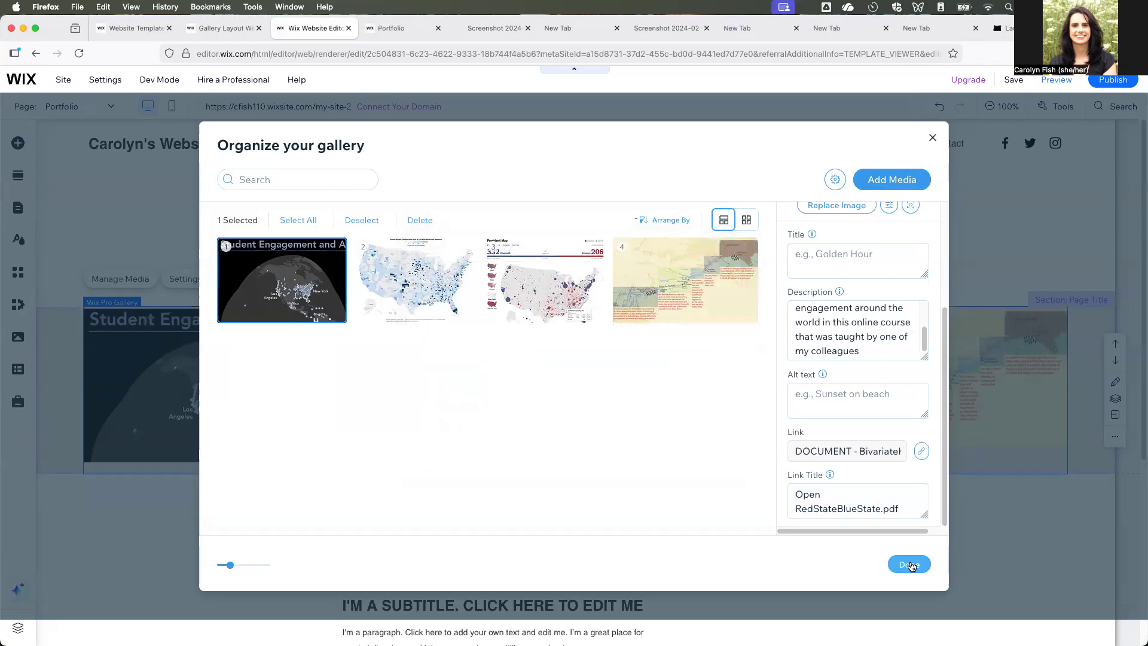
click(909, 564)
- Publish the site and open its live version
mouse_move(1112, 81)
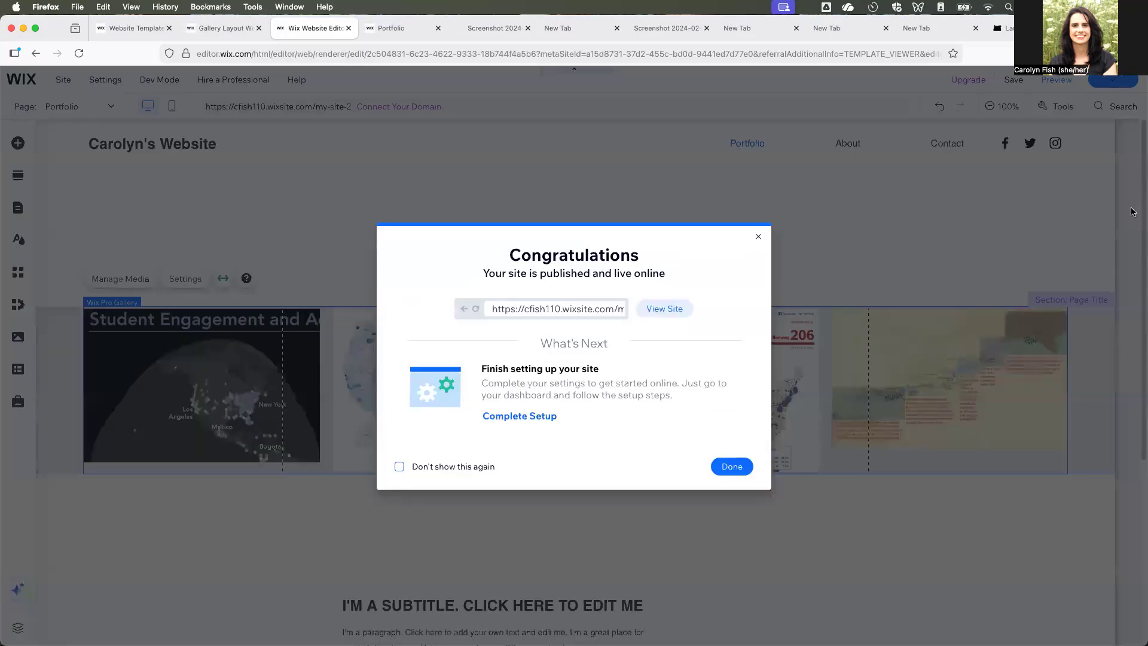
click(664, 309)
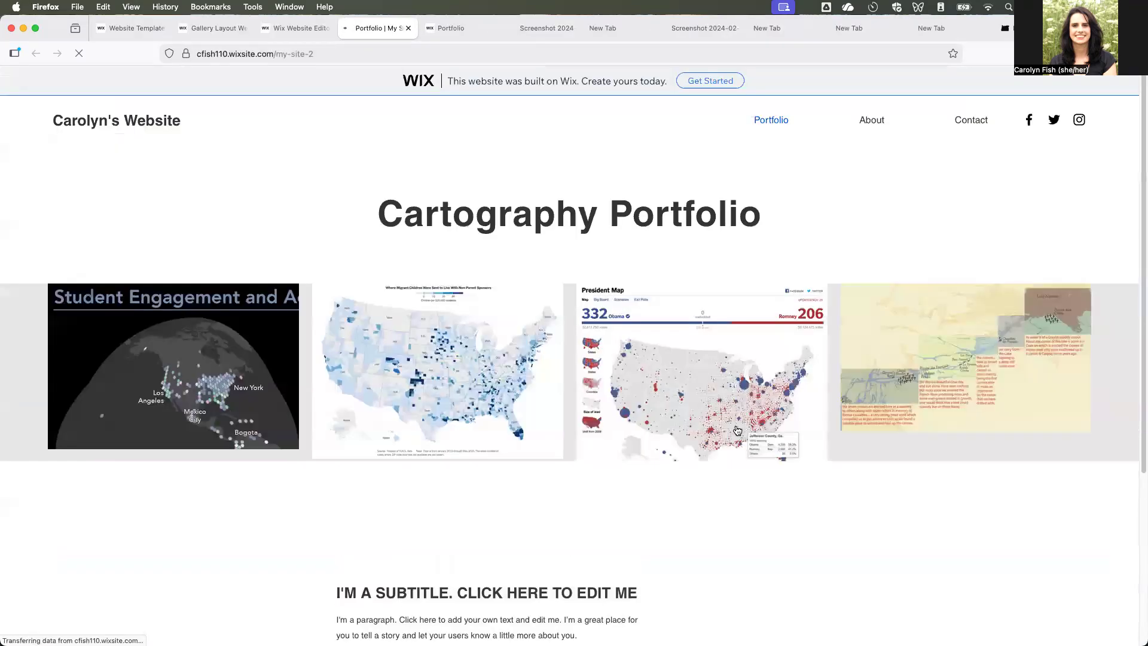
- Test the BivariateHex.pdf link from the enlarged first image on the live site, and return to the editor without the publishing message
click(195, 336)
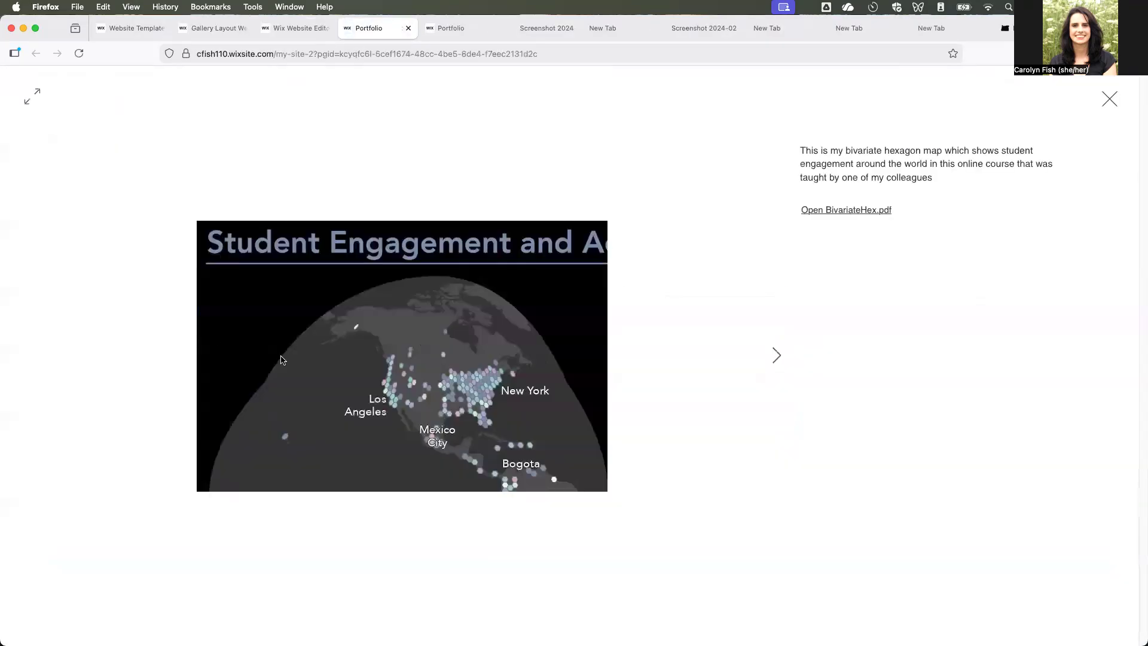
click(846, 210)
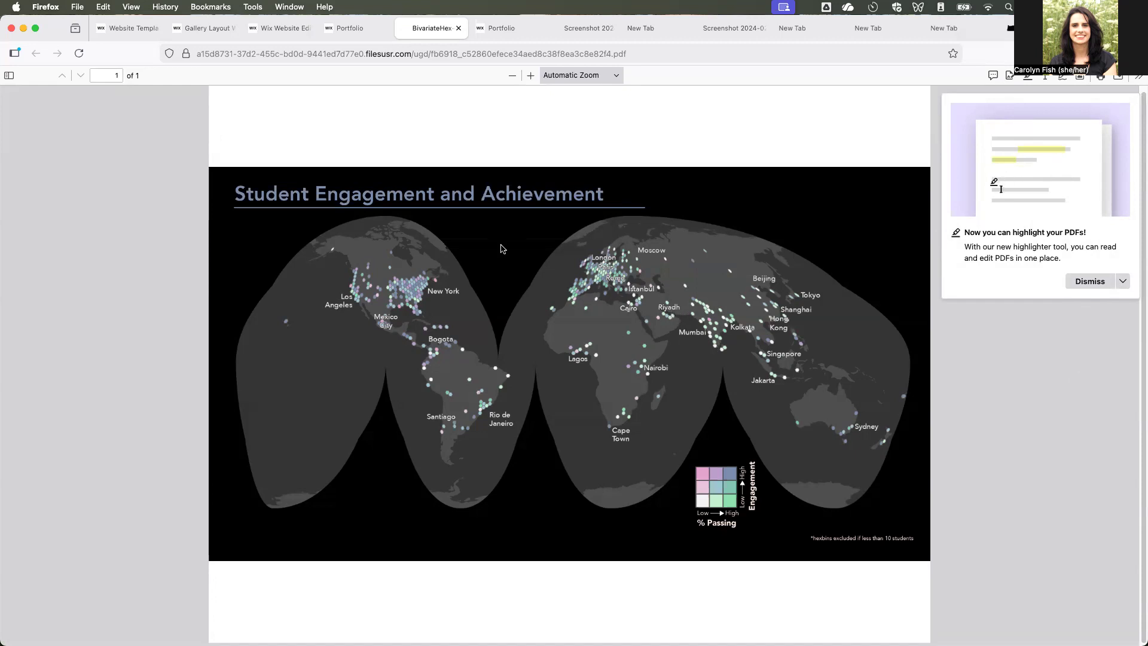
mouse_move(259, 33)
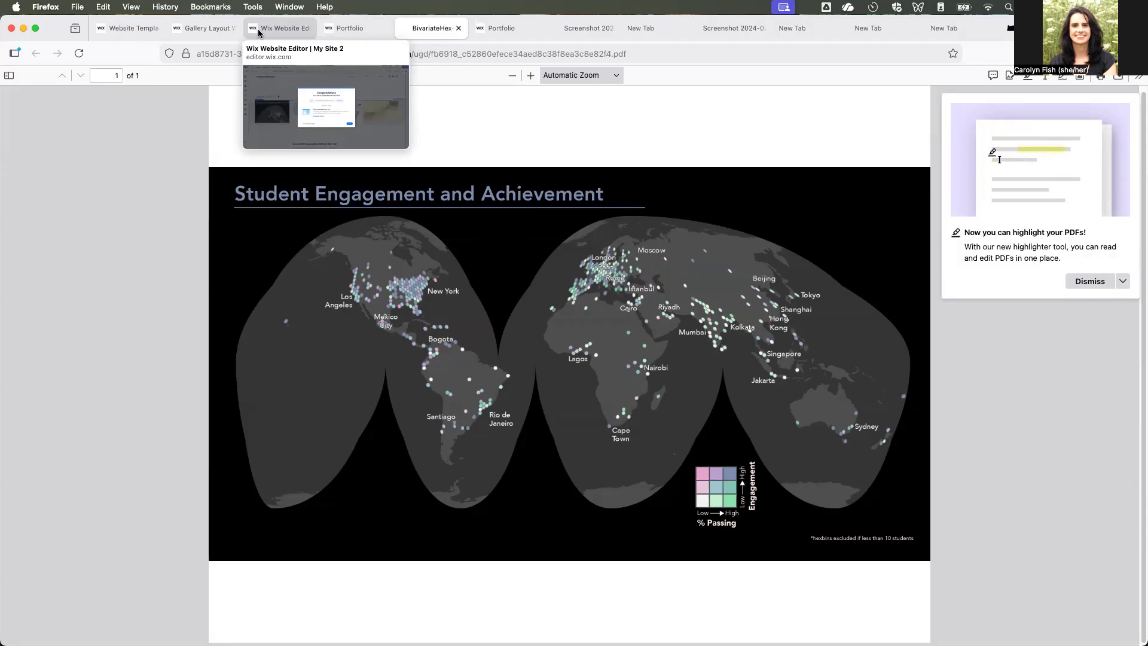
click(259, 32)
click(741, 471)
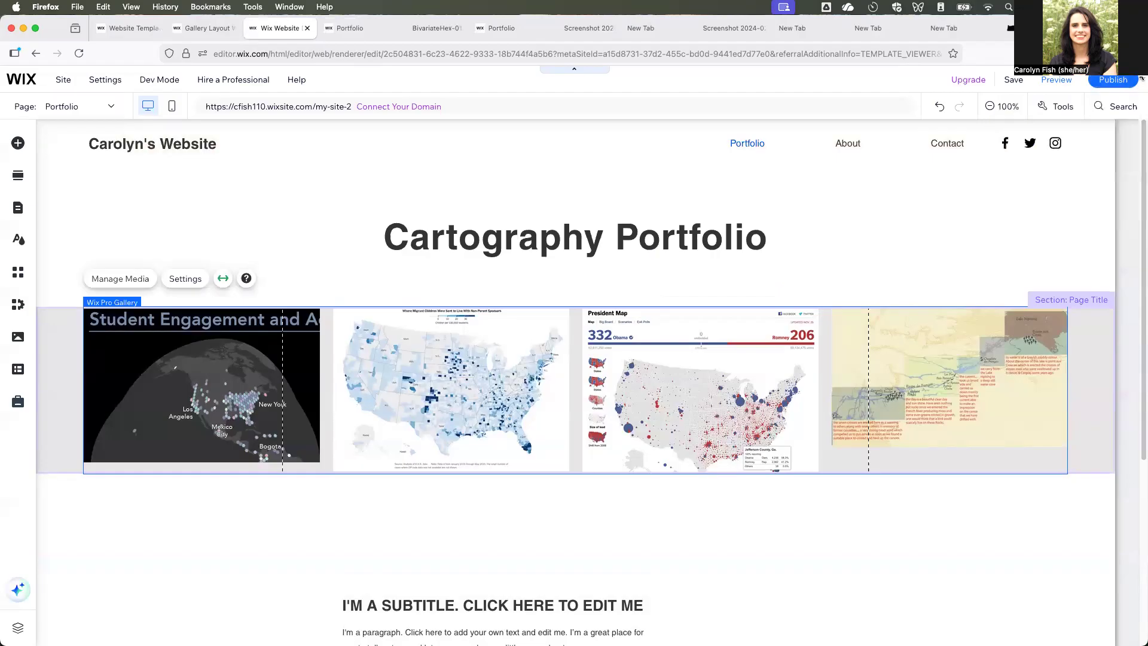
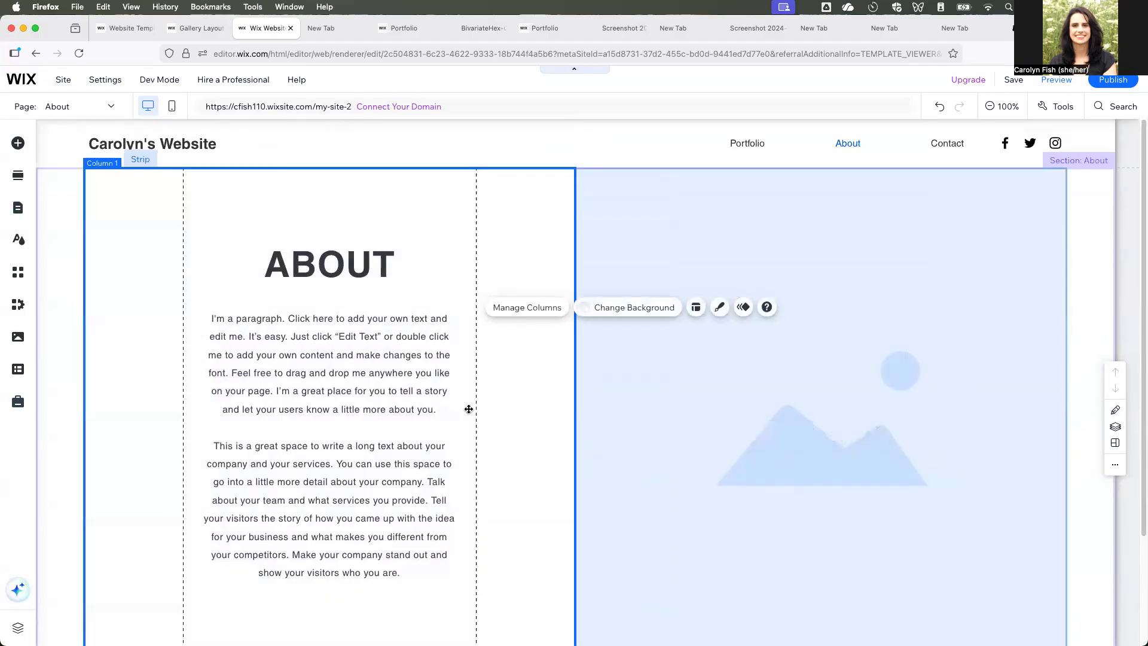
- Left-align both paragraphs of the body text under the ABOUT heading
click(338, 431)
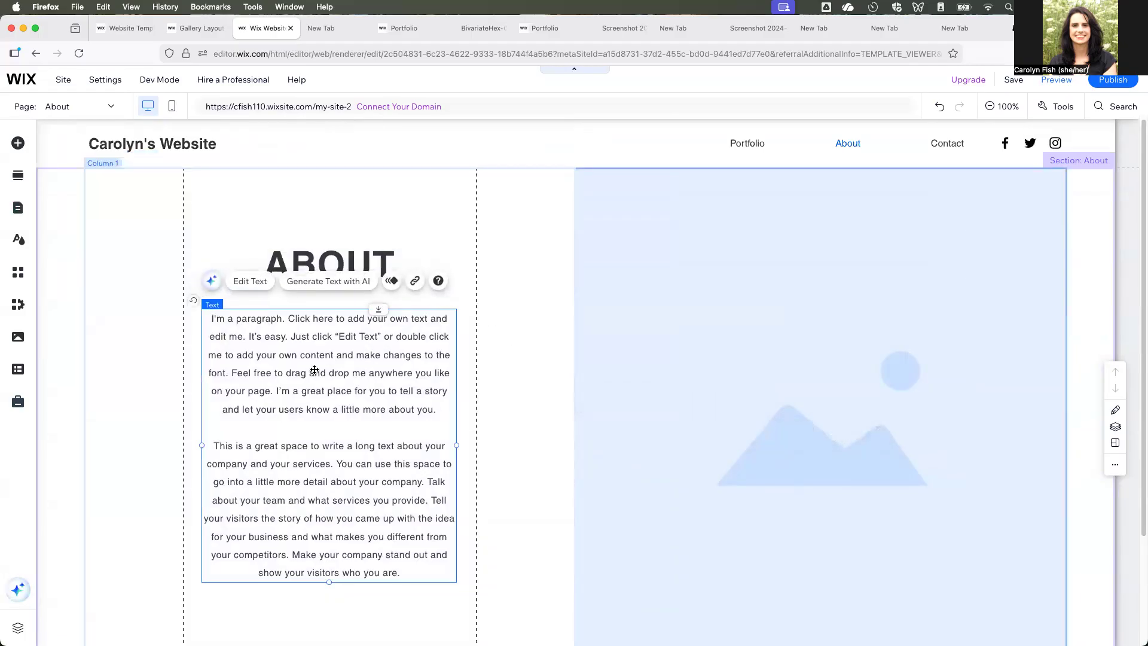
triple_click(359, 371)
click(338, 427)
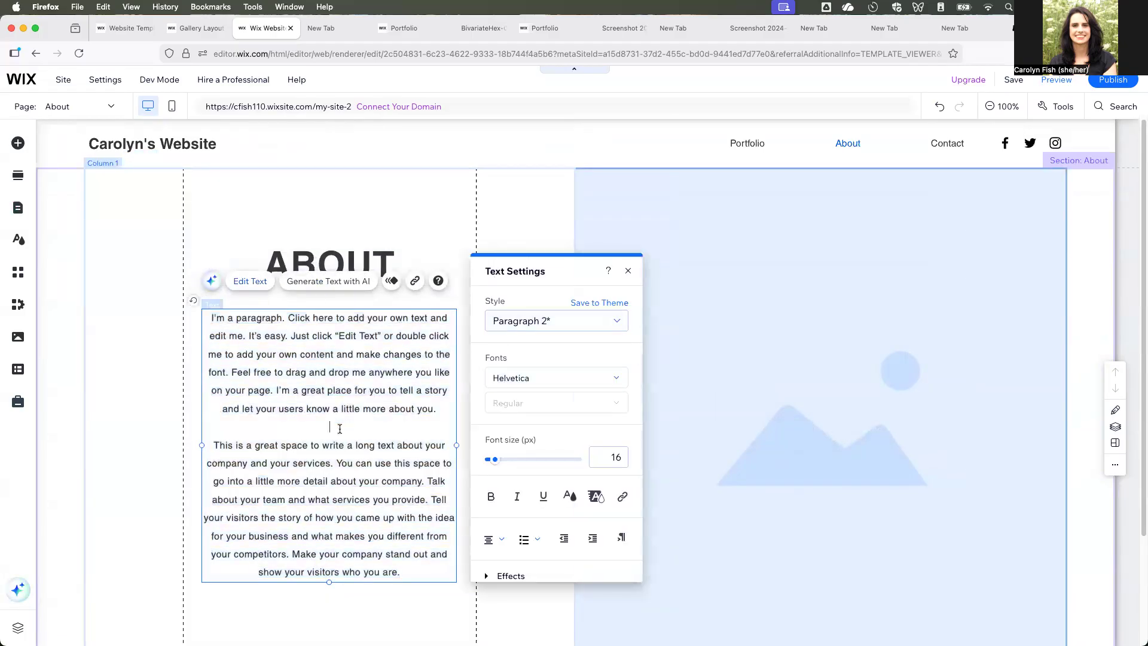
drag(400, 571, 195, 318)
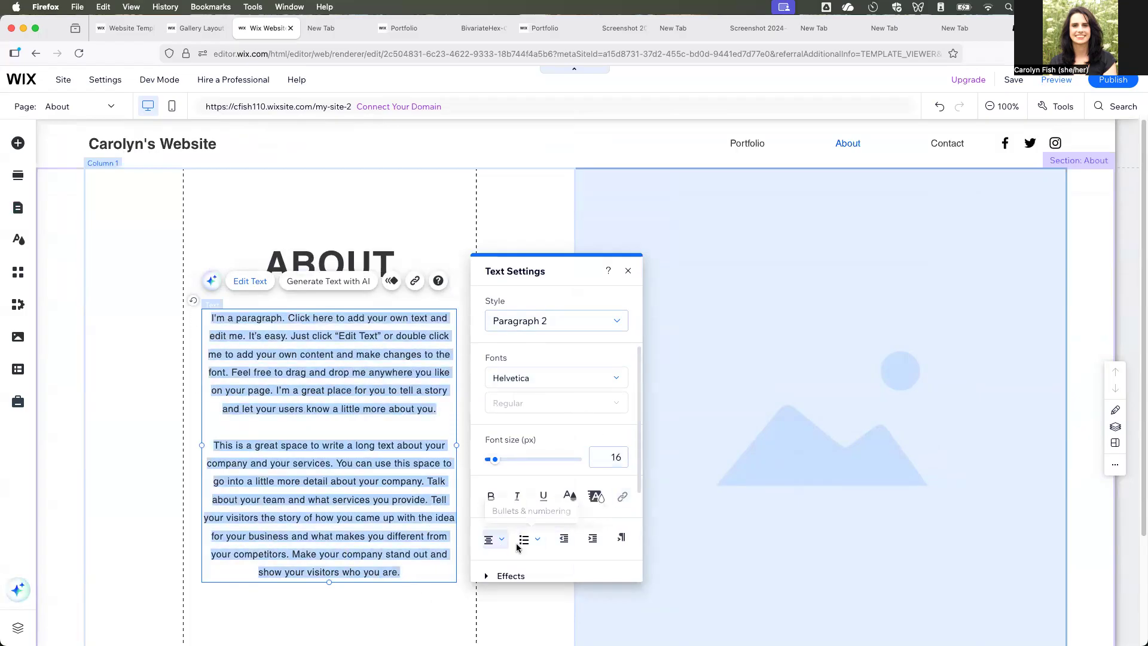
click(494, 538)
click(498, 525)
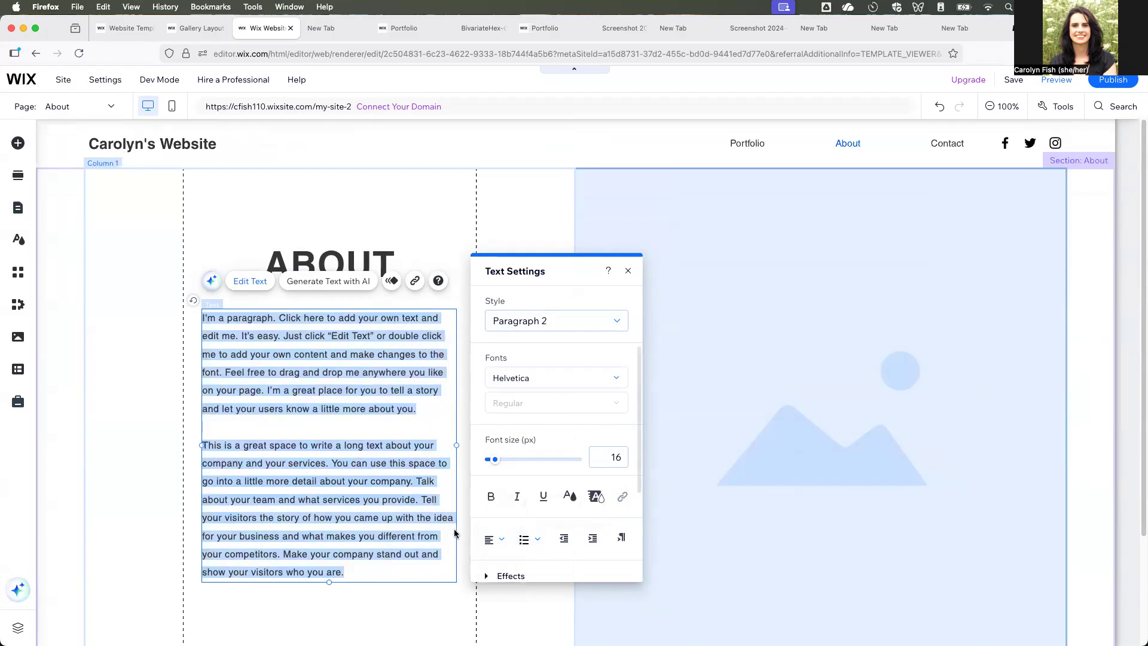
click(361, 625)
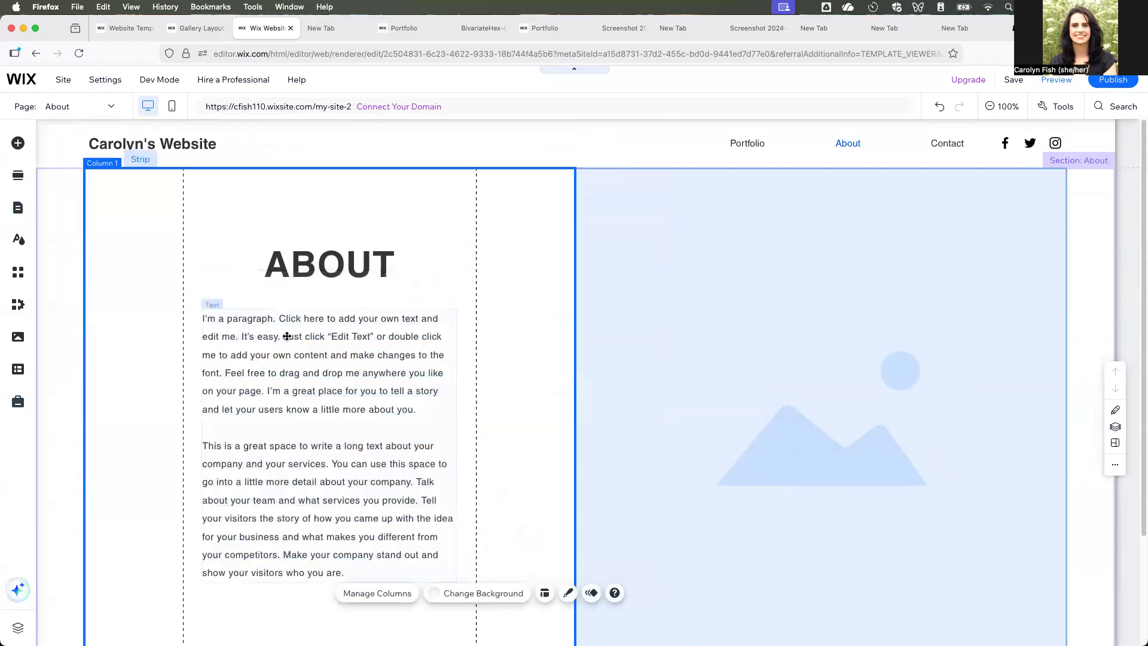
- Change the page heading to "About" with the site owner's first name on a second line
click(371, 263)
click(376, 263)
click(412, 282)
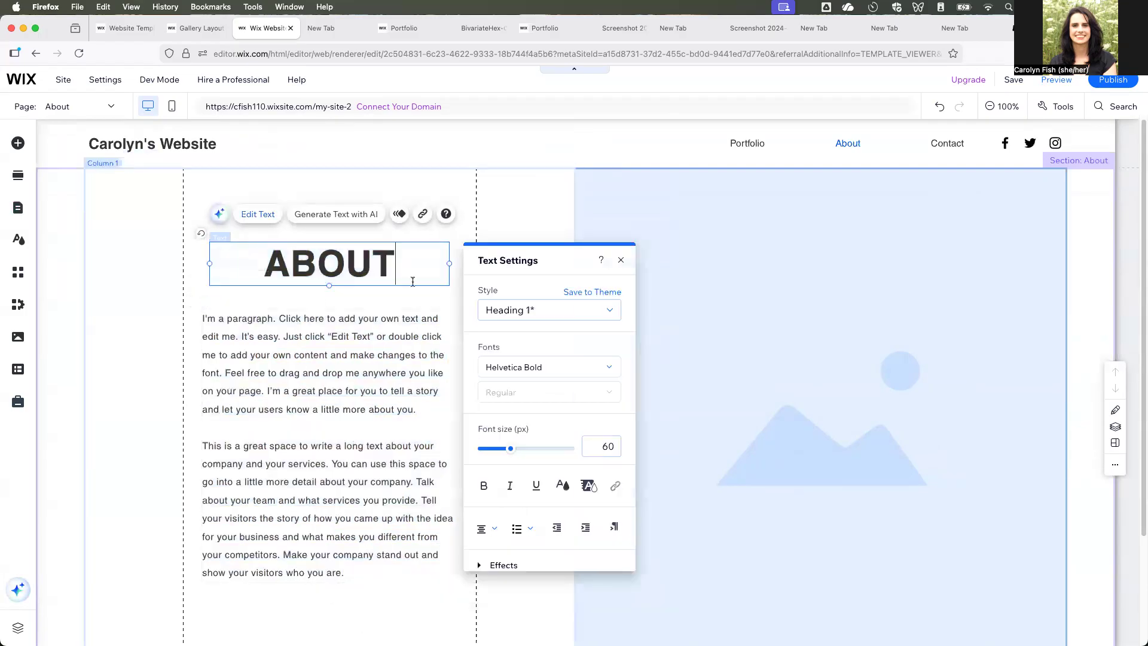
text(Carolyn)
double_click(353, 270)
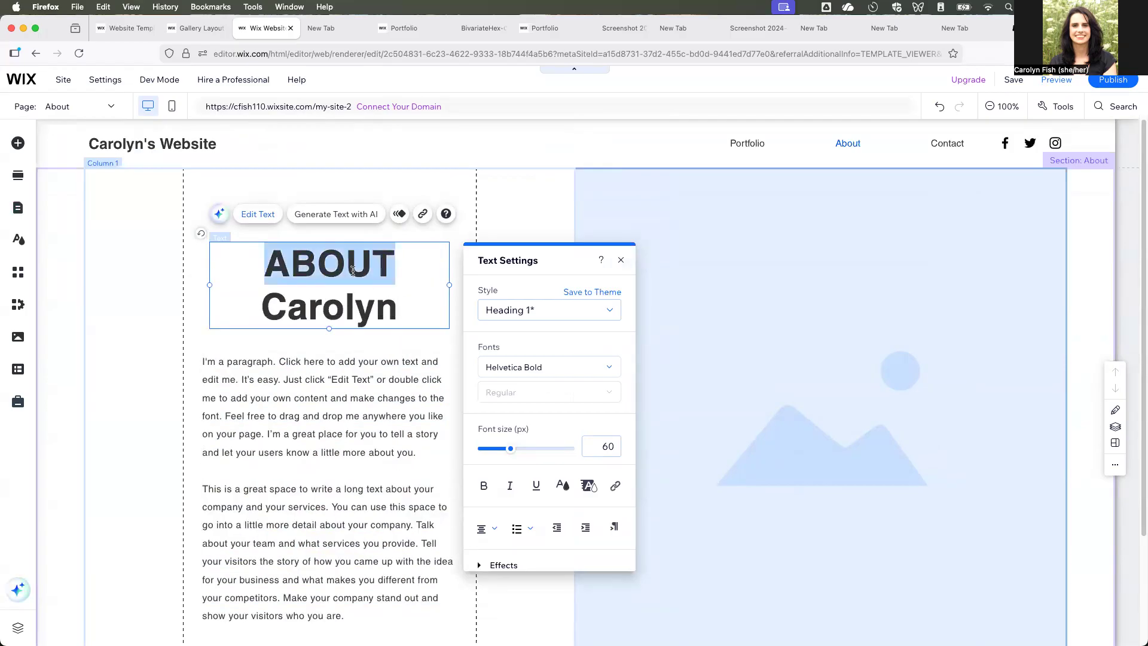
text(About)
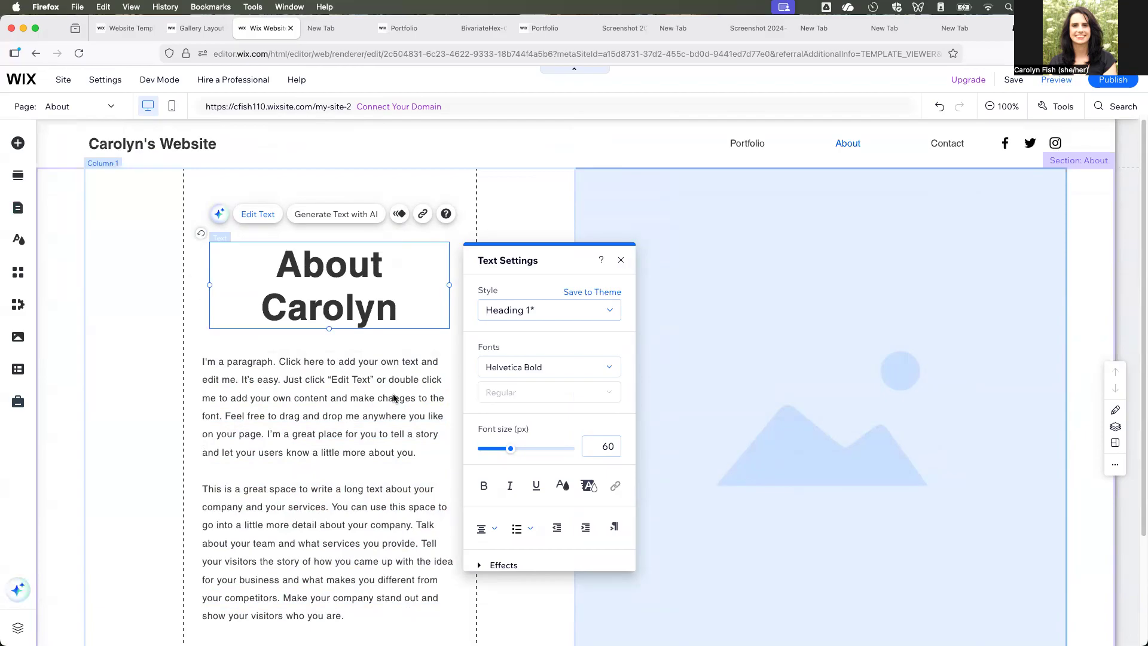
- Replace the first paragraph with "I am an Assistant Professor in the Department of Geography at the University of Oregon." and add blank lines below it
click(383, 399)
double_click(362, 404)
text(I am an Assistant Professor in the Department of H)
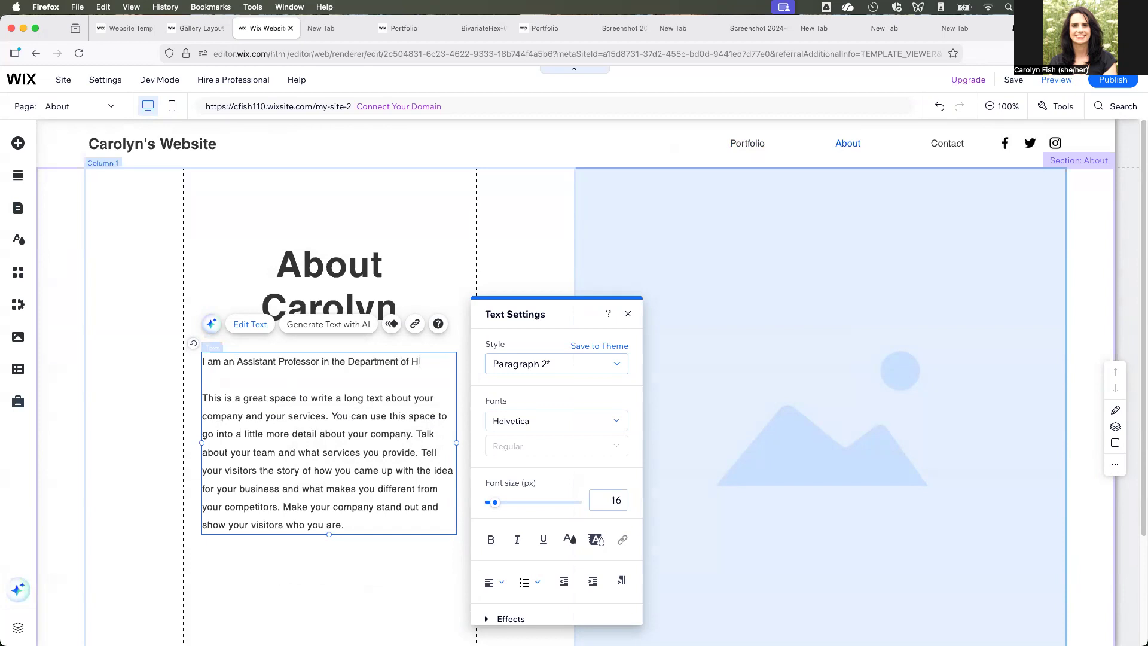
key(BackSpace)
text(Geography at the University of Oregon.)
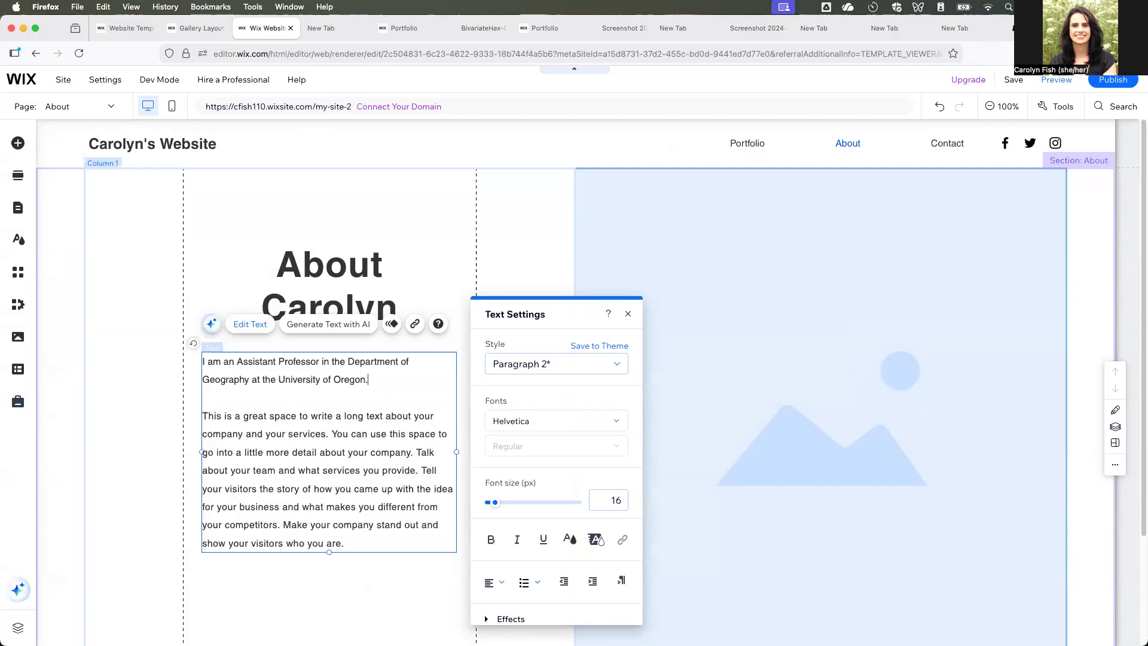
key(Return)
key(Return)
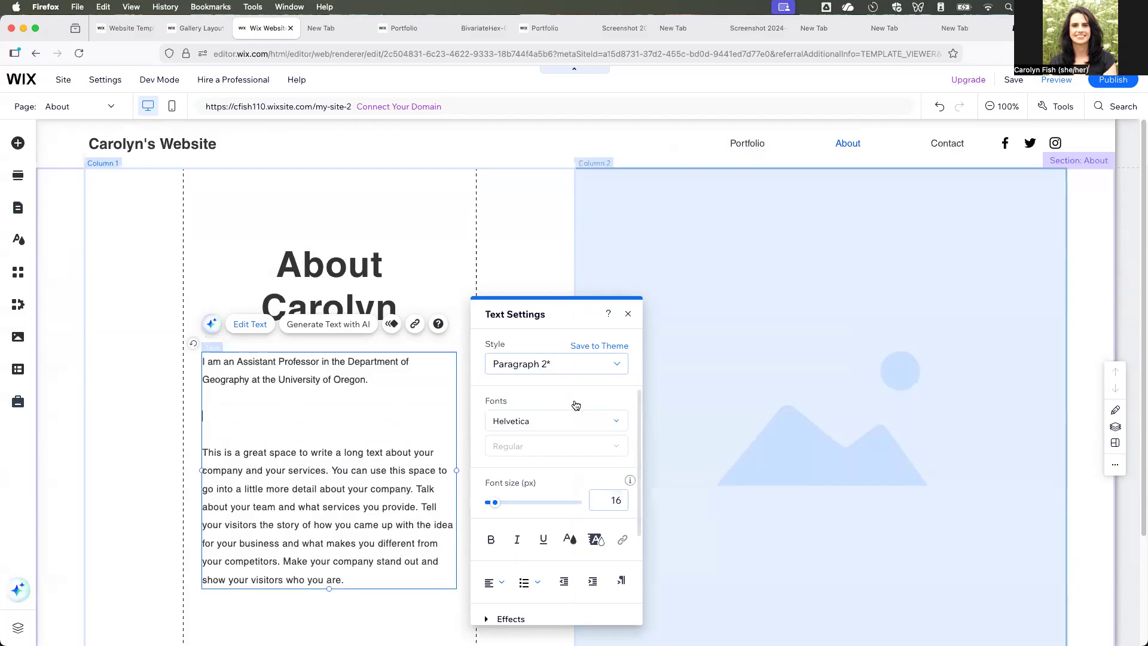
click(391, 232)
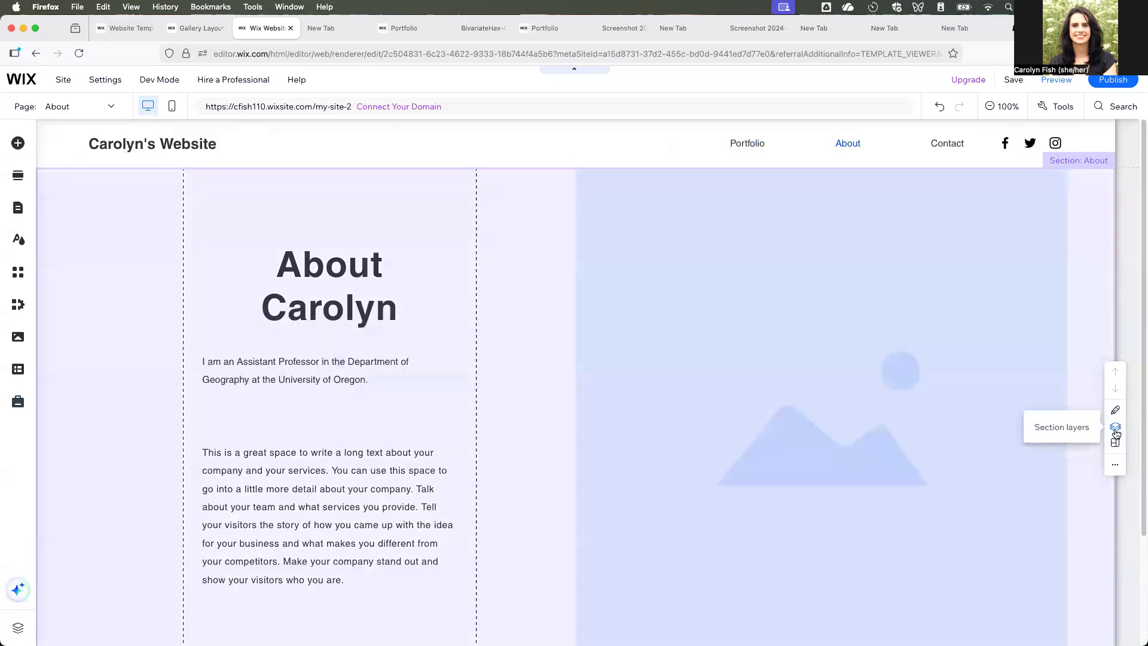
click(1116, 428)
click(814, 359)
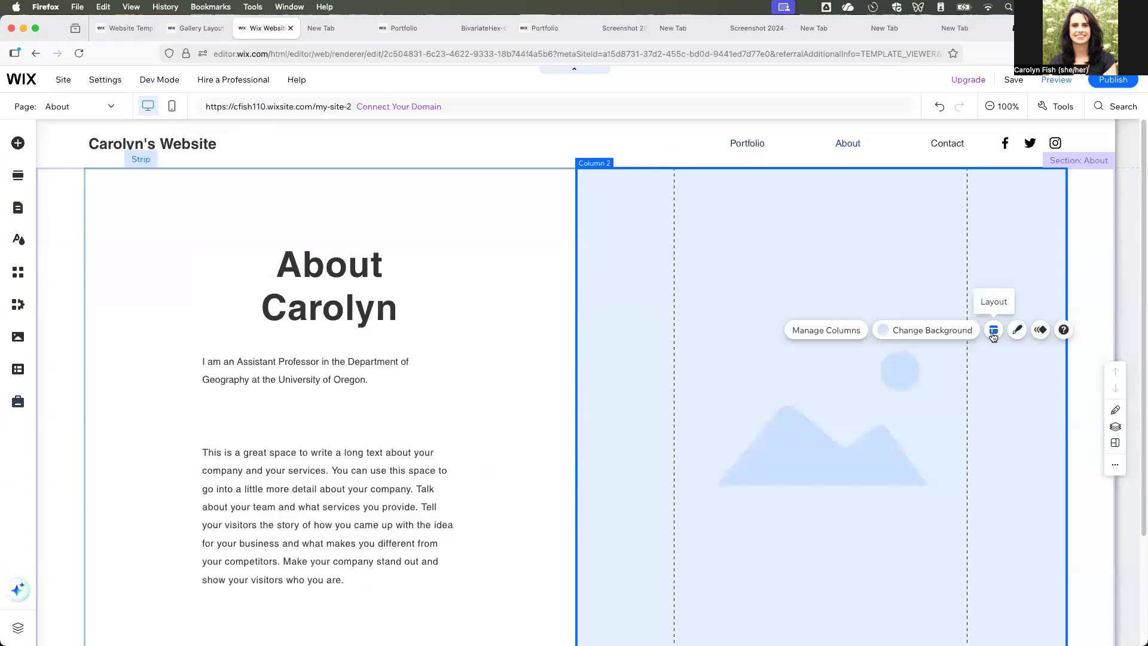
click(993, 331)
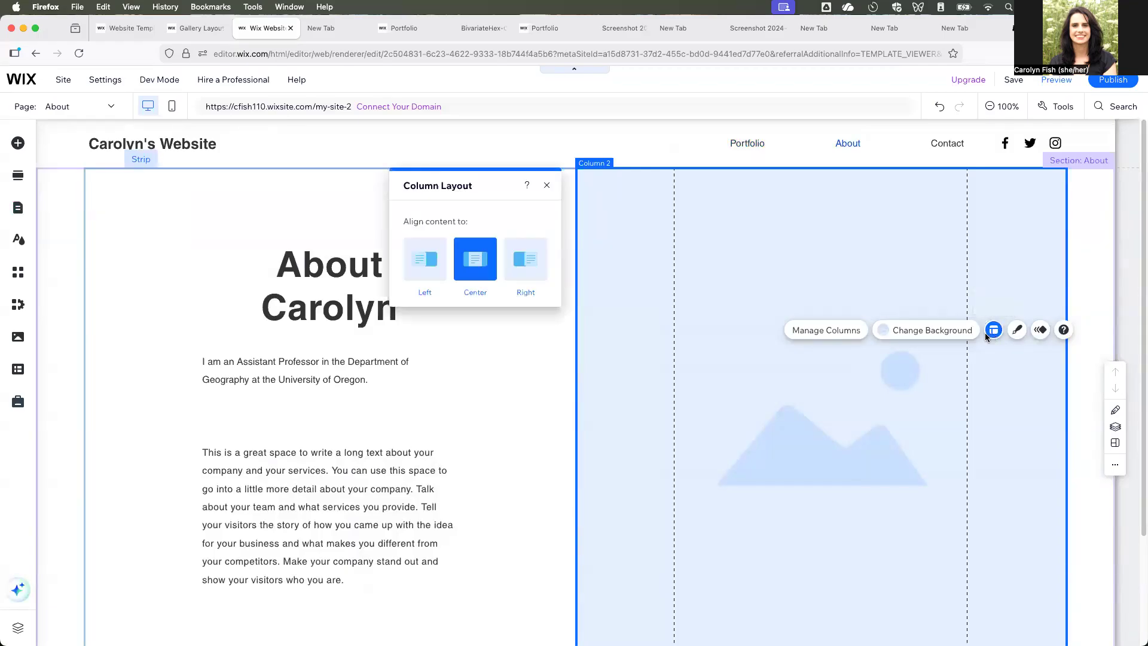
click(546, 185)
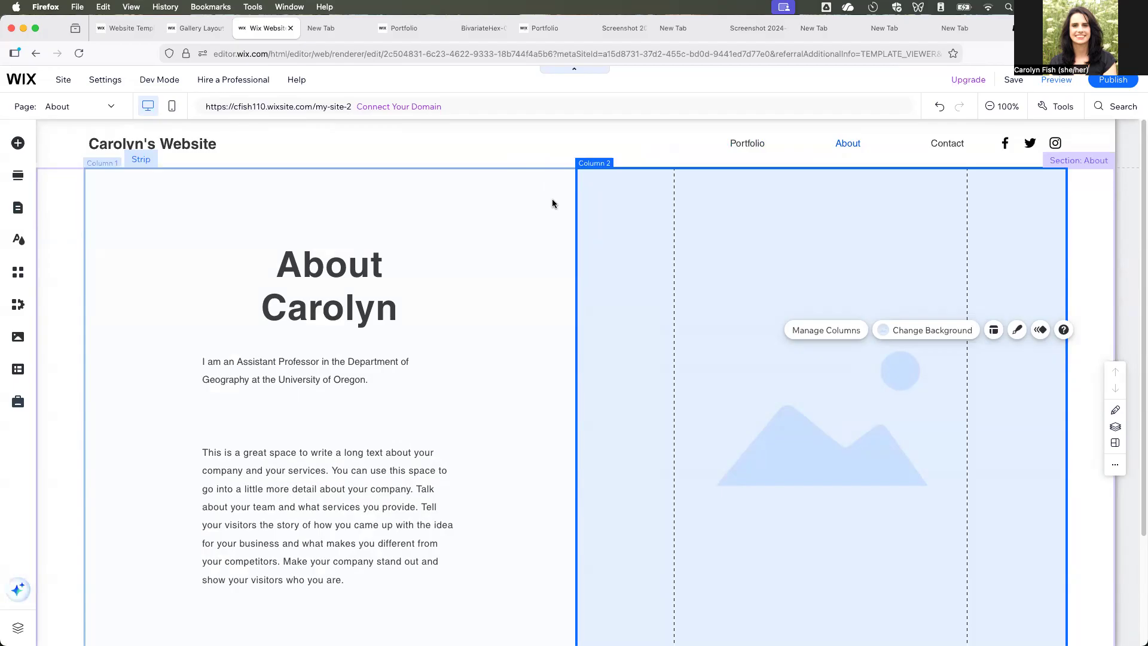
click(598, 305)
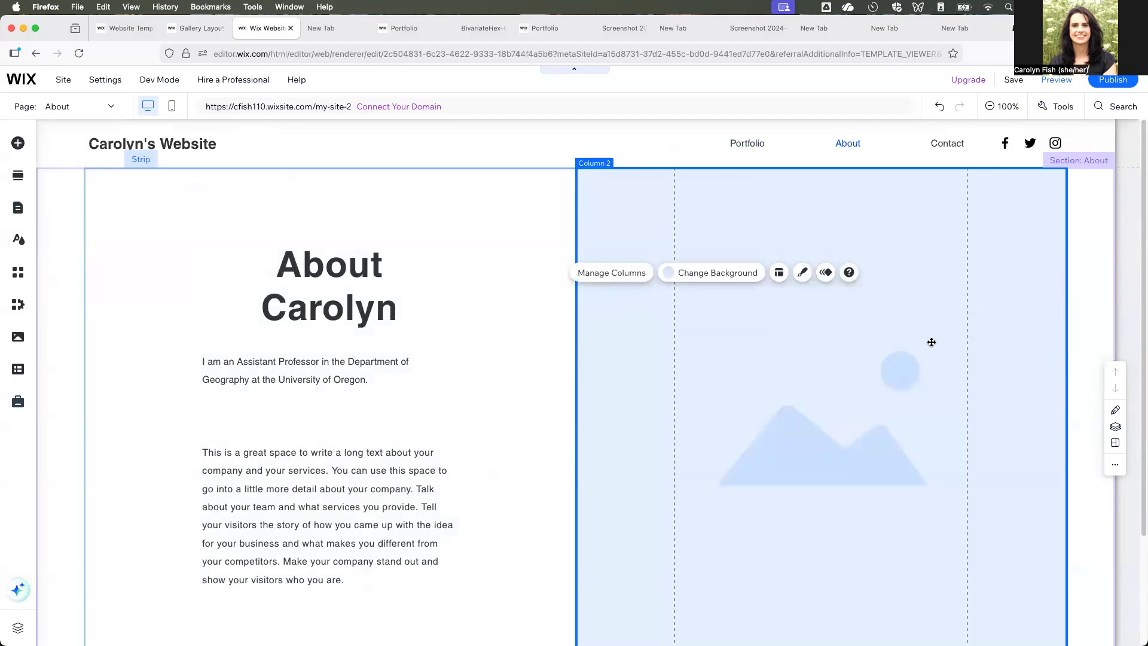
scroll(656, 461, down, 3)
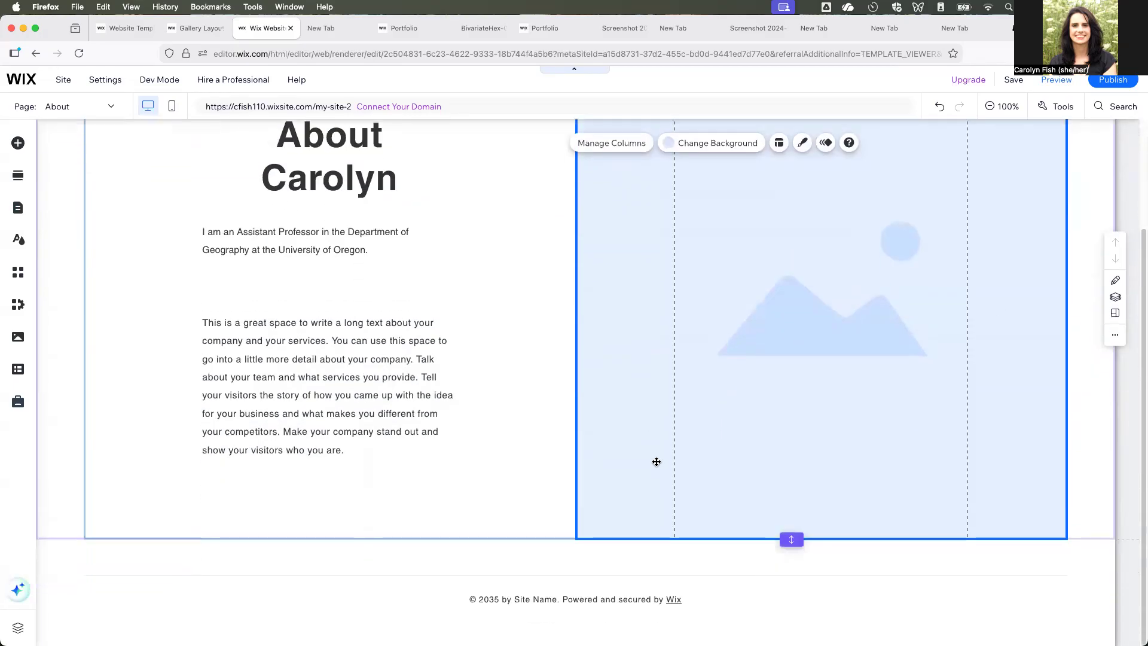
scroll(658, 458, up, 3)
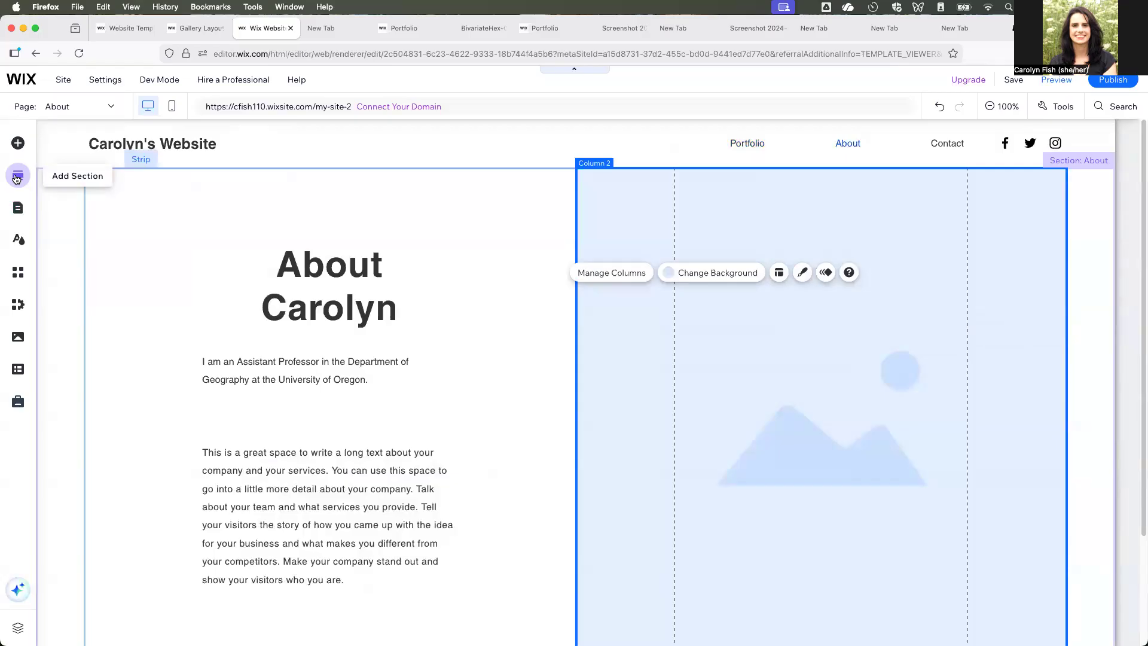
- Add the ready-made About section with a portrait photo, social icons and an About Me button above the existing About section
click(17, 177)
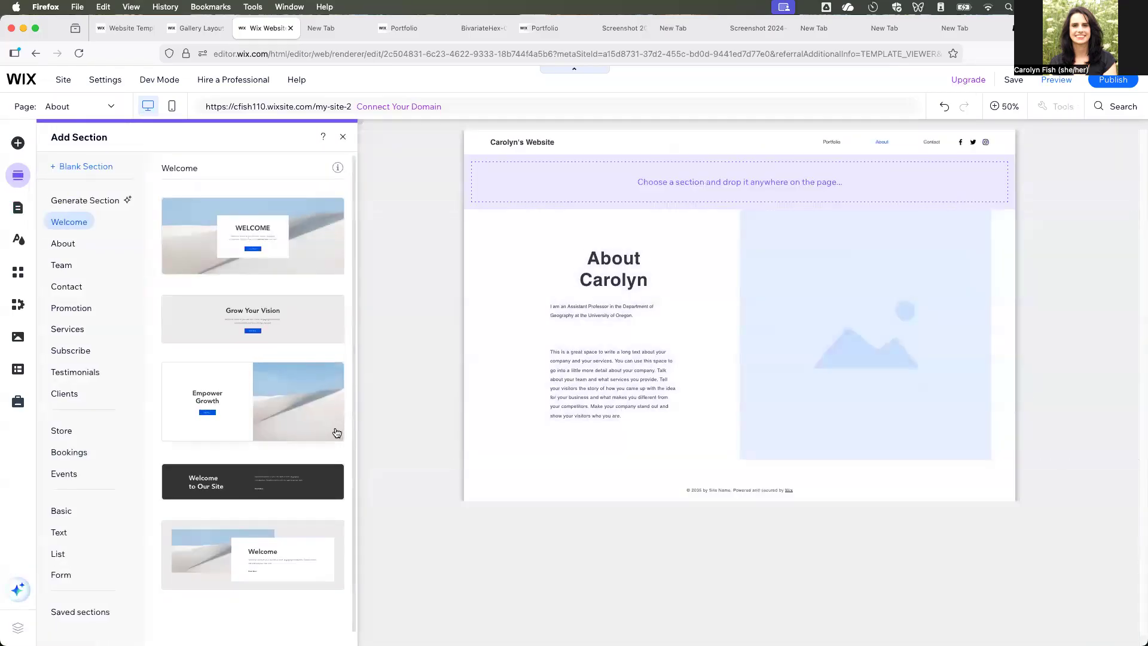
click(60, 265)
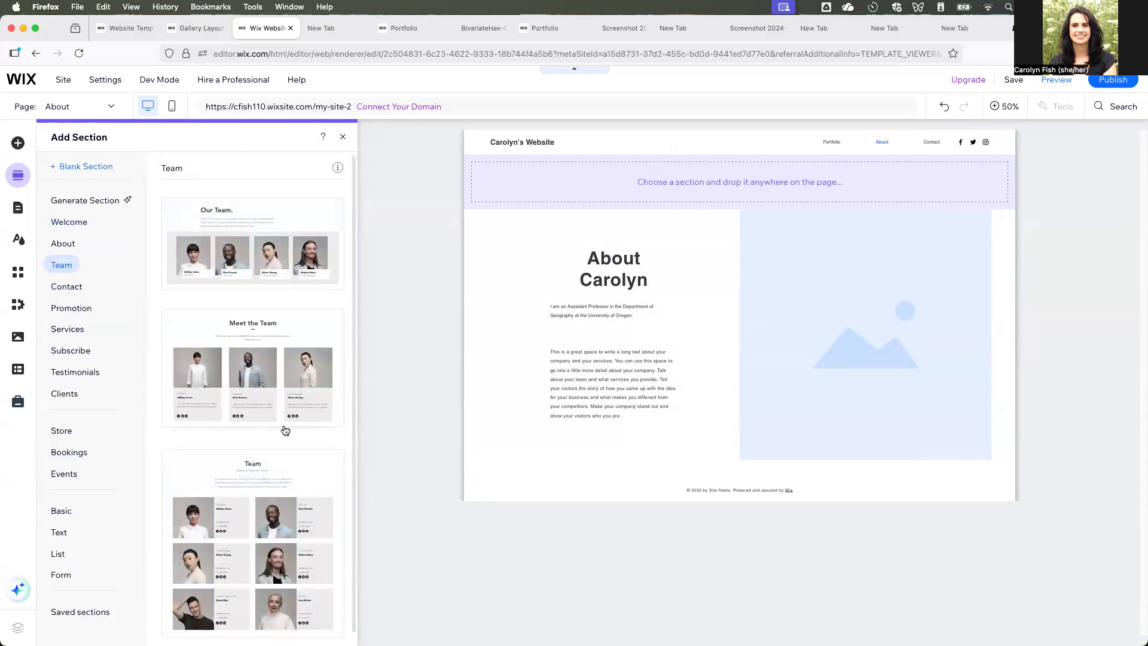
scroll(286, 430, down, 1)
scroll(286, 429, up, 1)
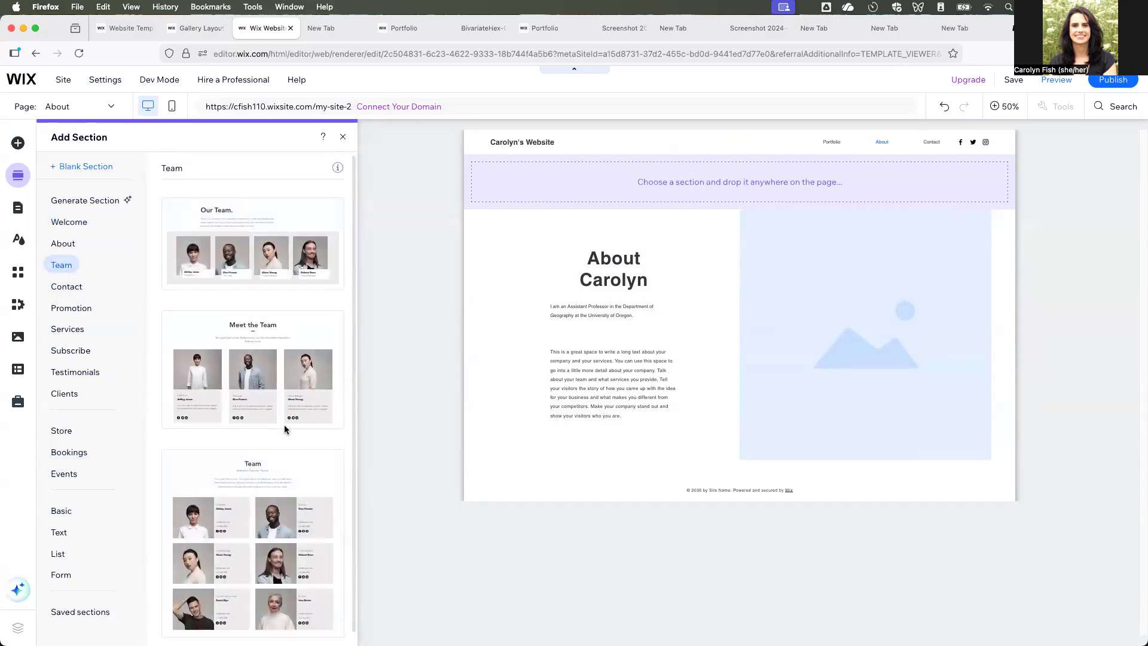
click(62, 510)
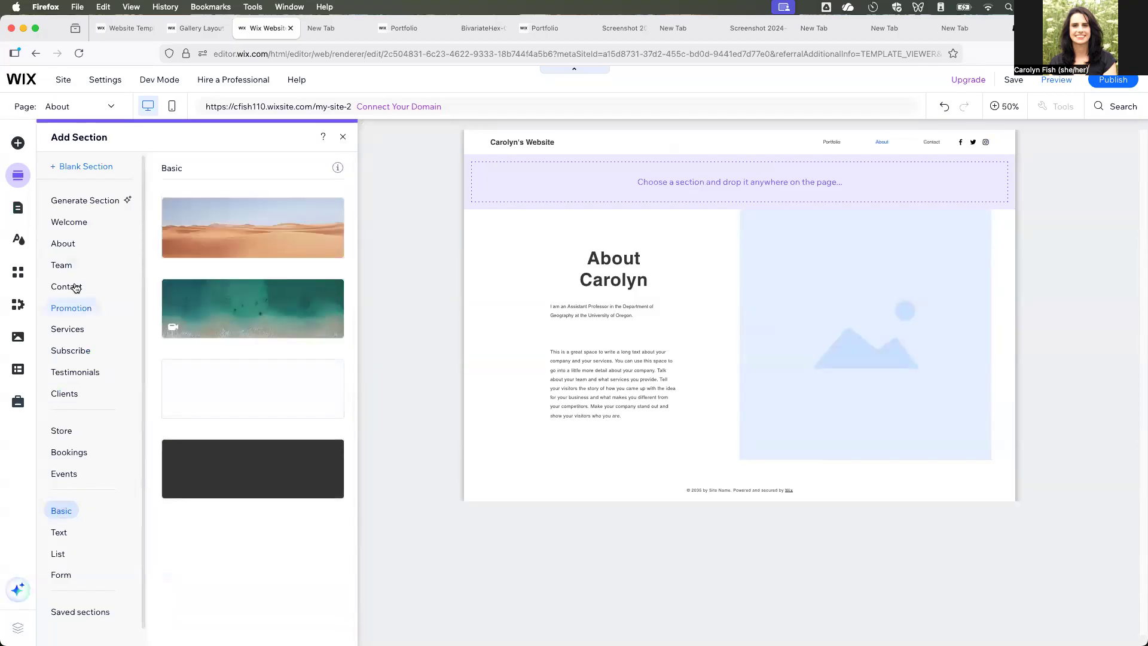
click(68, 249)
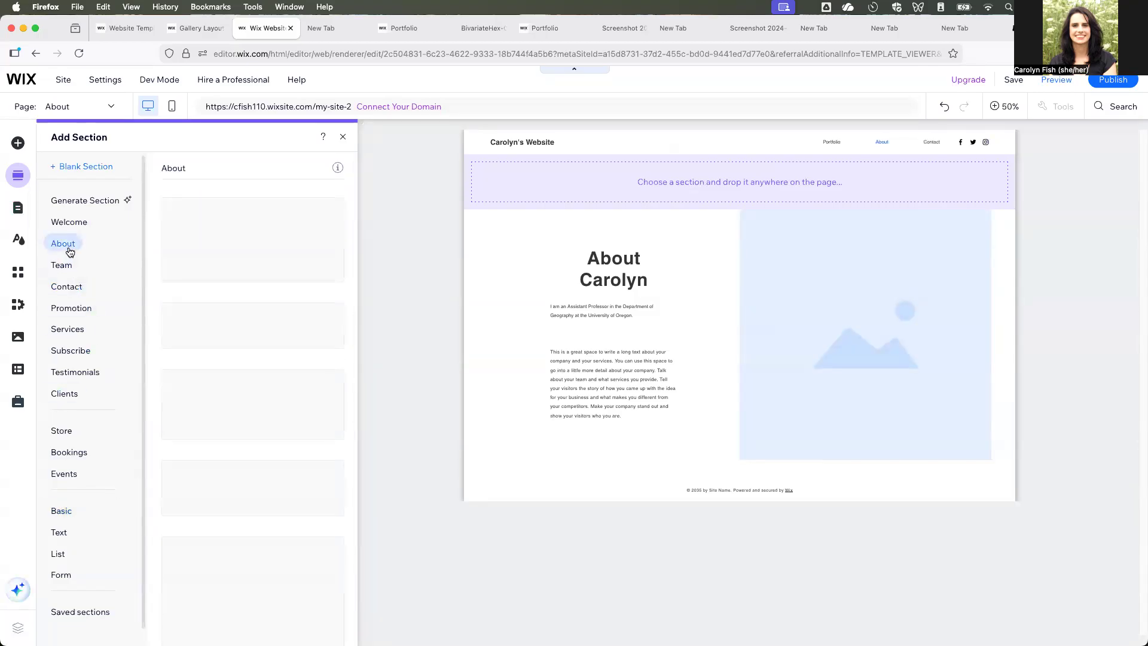
click(252, 404)
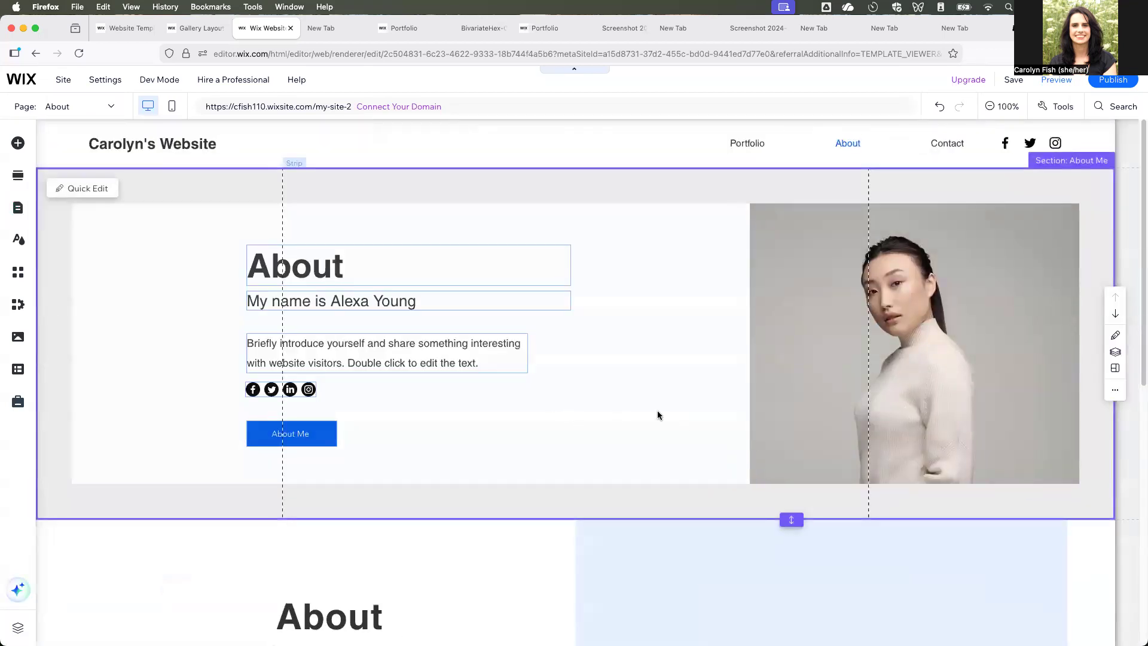
scroll(756, 413, down, 4)
scroll(808, 404, up, 4)
click(919, 342)
click(919, 342)
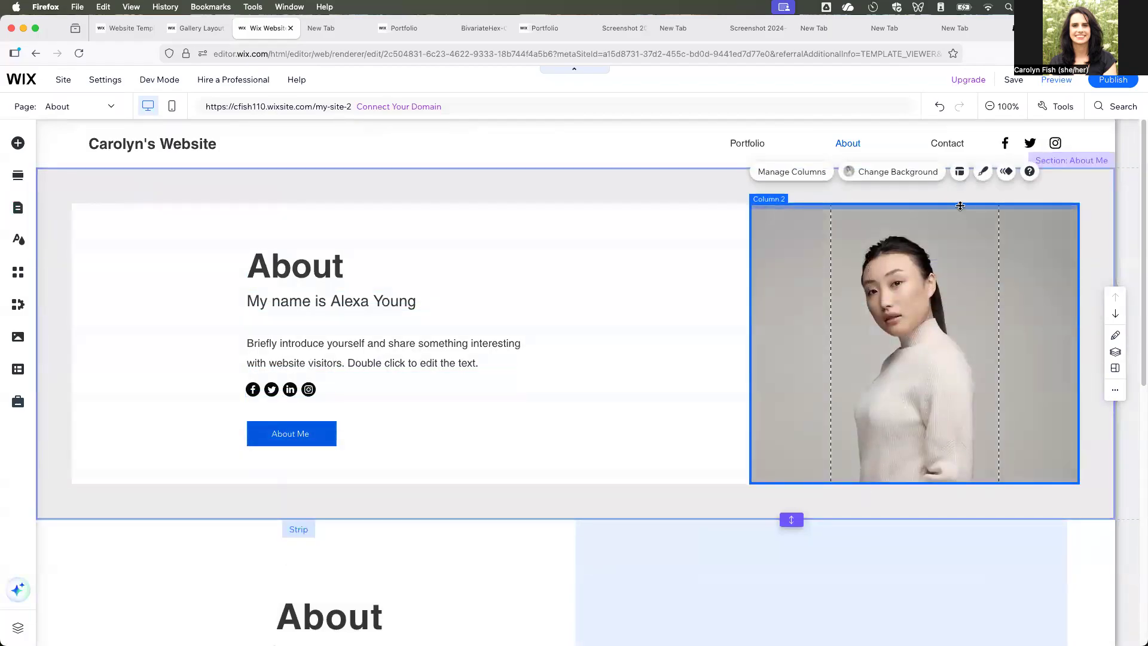
click(894, 173)
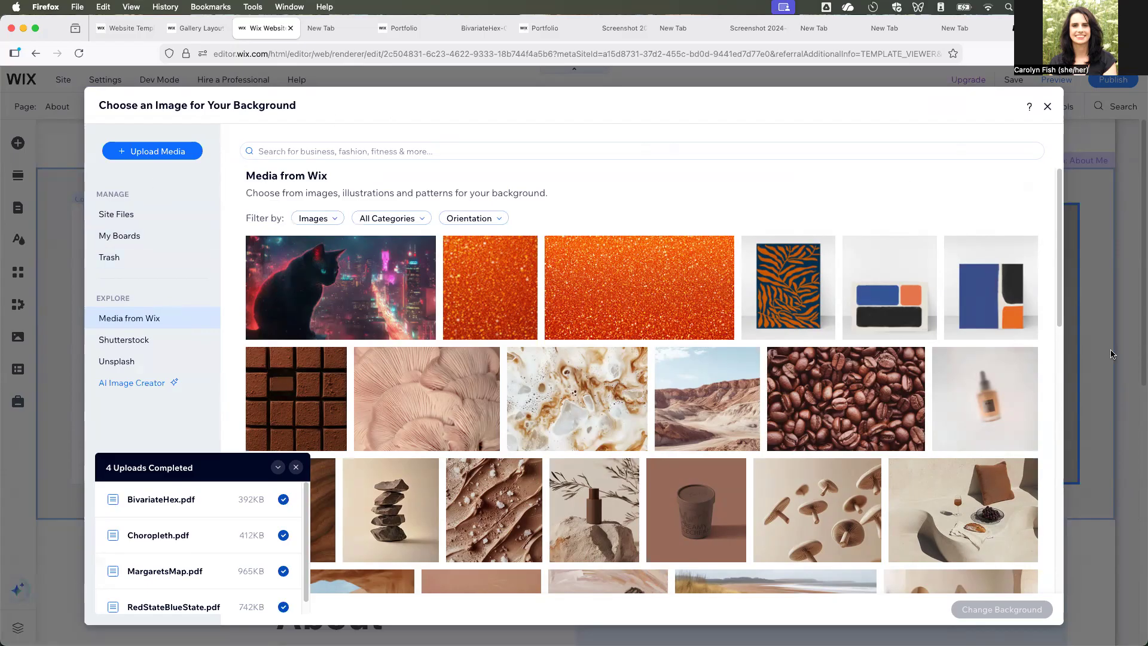
click(1048, 106)
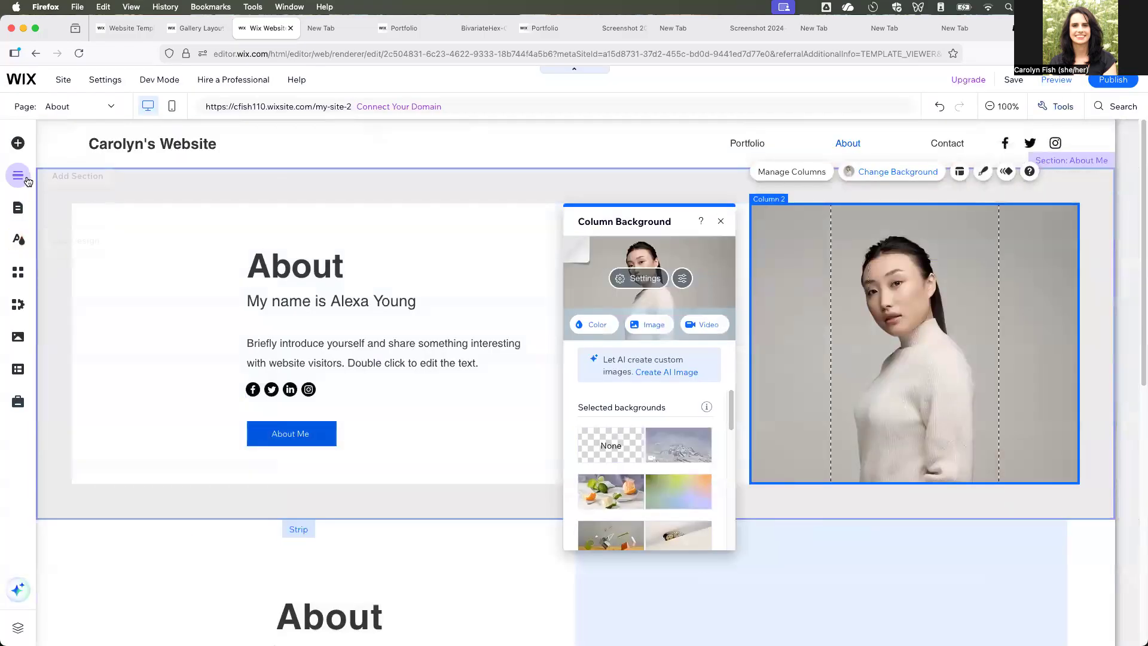
click(26, 180)
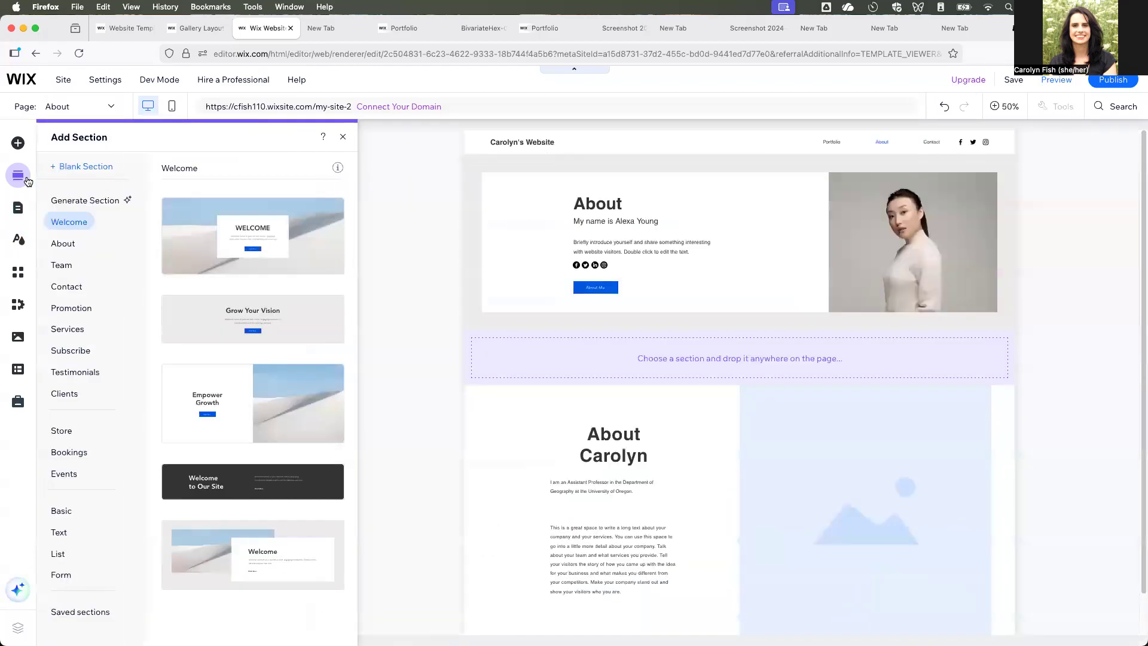
click(63, 244)
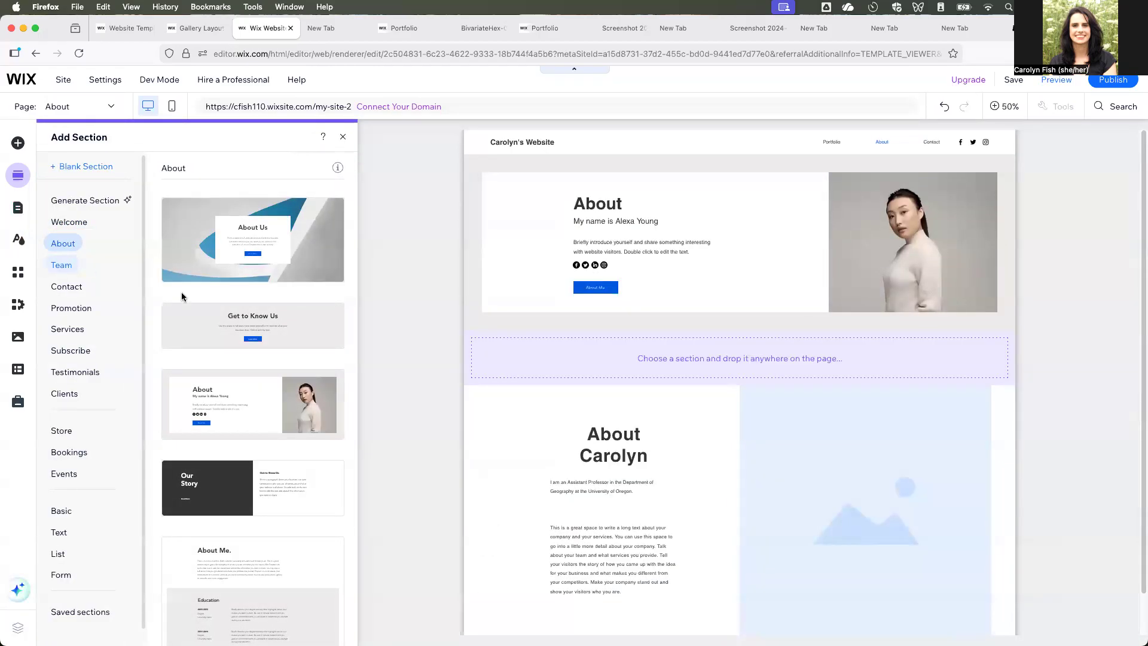
scroll(315, 425, down, 1)
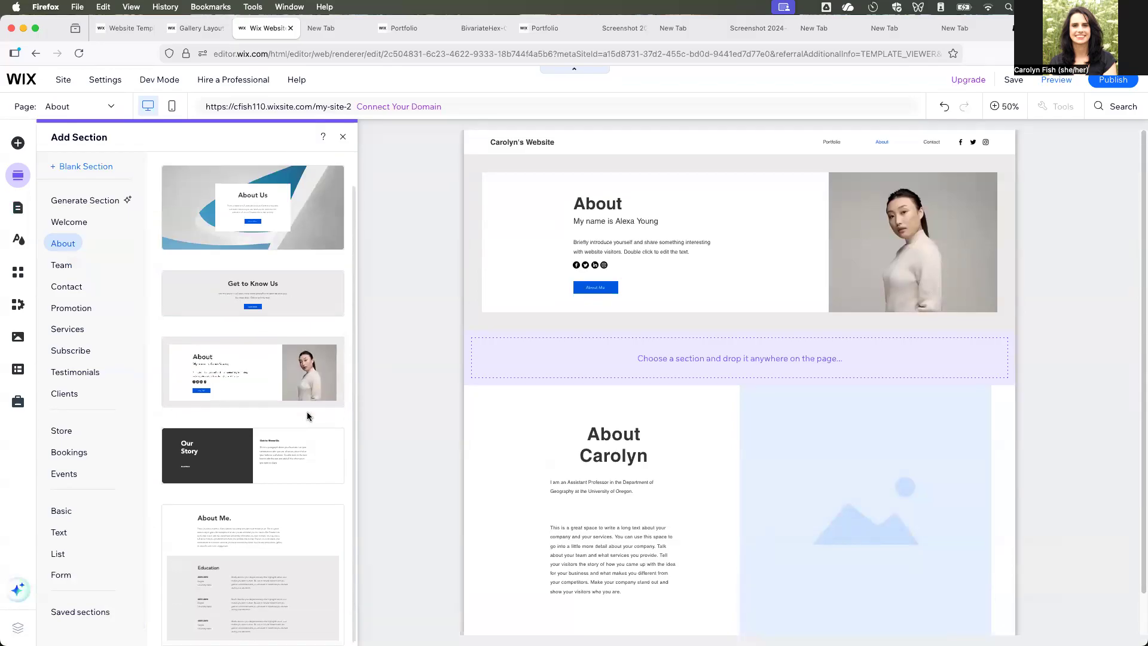
scroll(312, 428, up, 1)
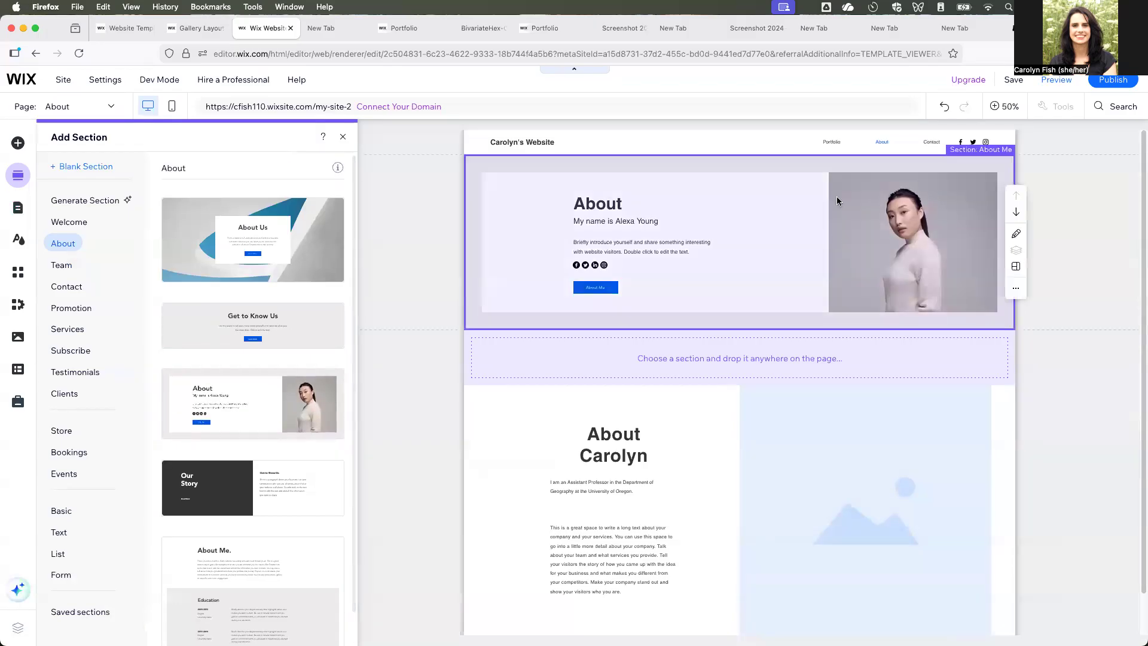
- Upload the forWebsite headshot from the 1_Oregon publicity folder's Headshots subfolder while choosing a background image for the new About section's strip
click(896, 258)
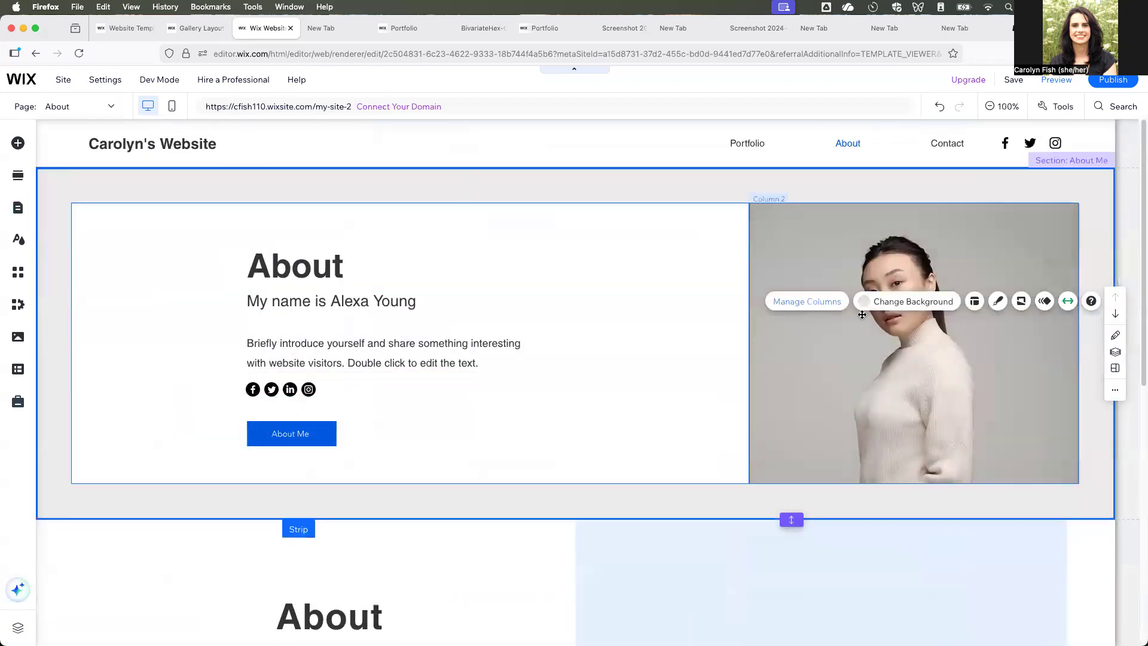
click(912, 302)
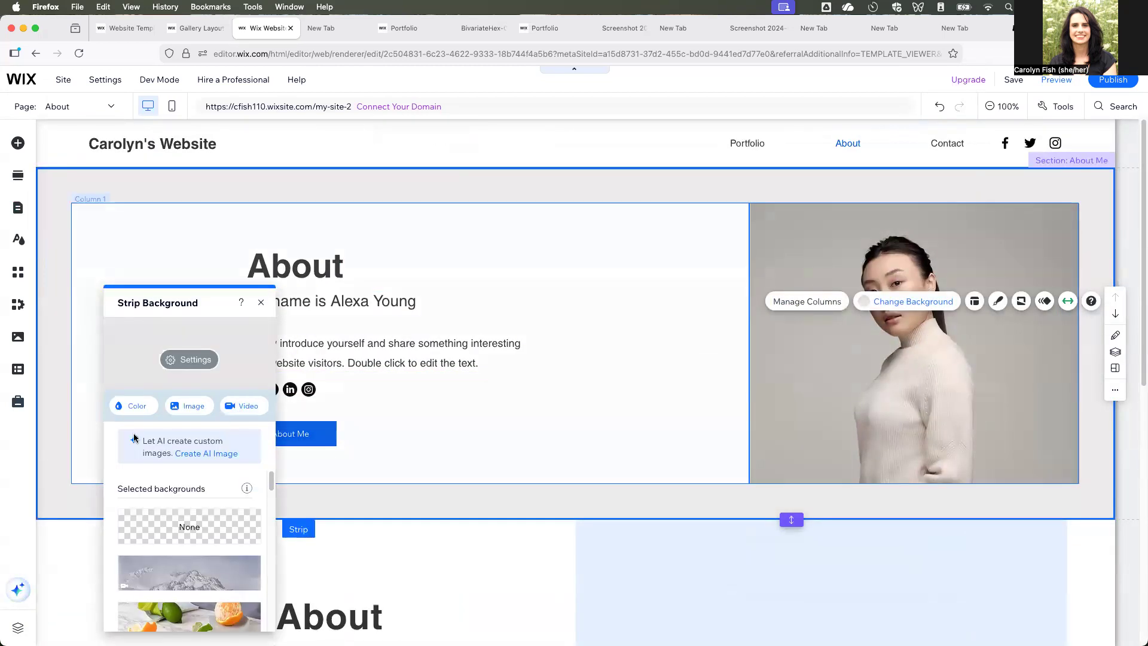
click(192, 408)
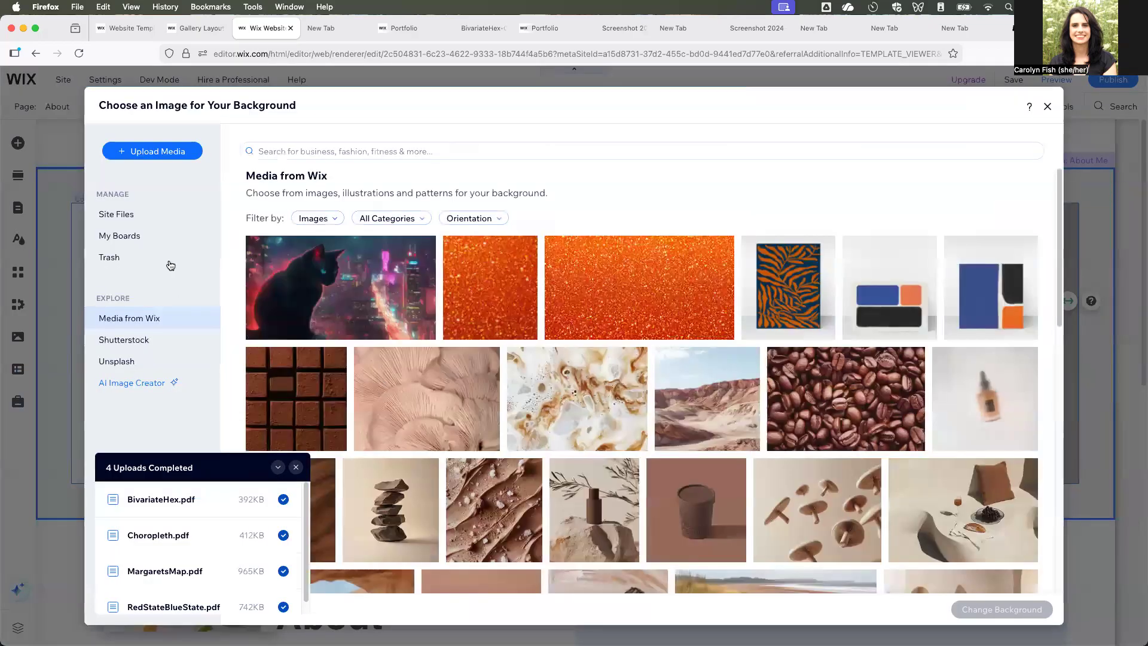
click(192, 151)
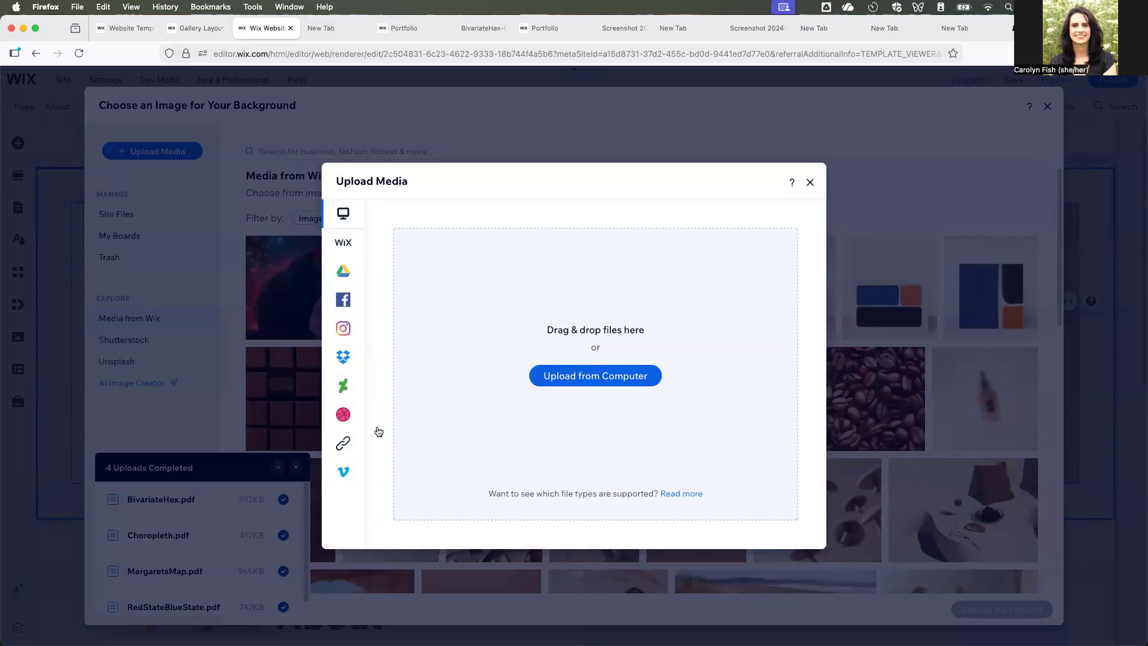
click(637, 379)
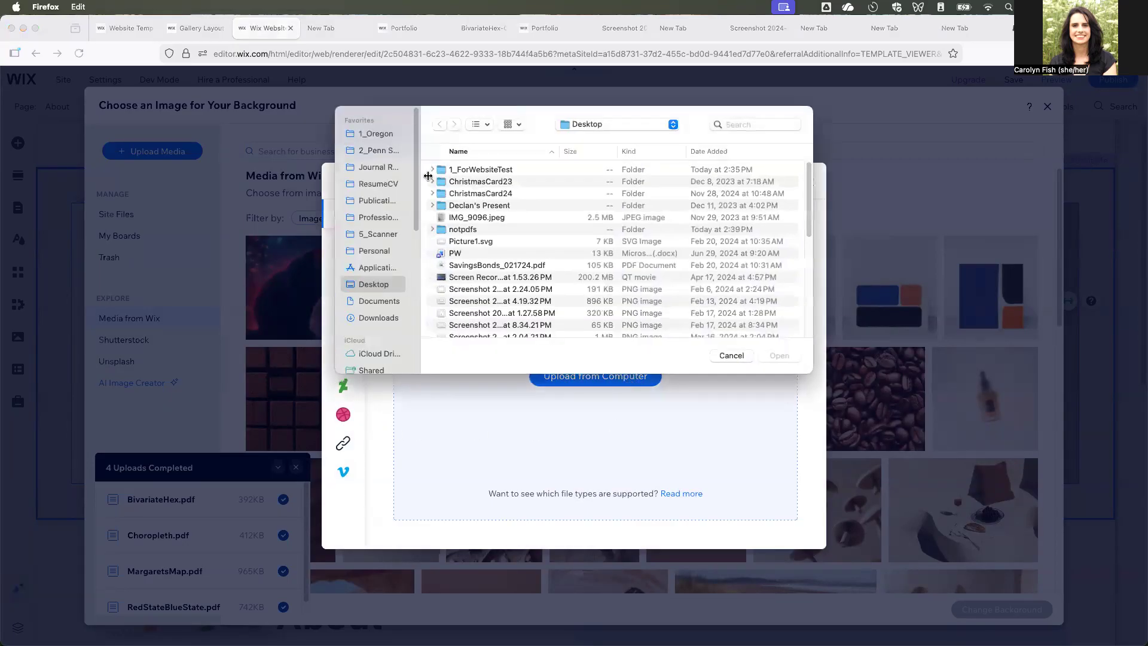
click(380, 135)
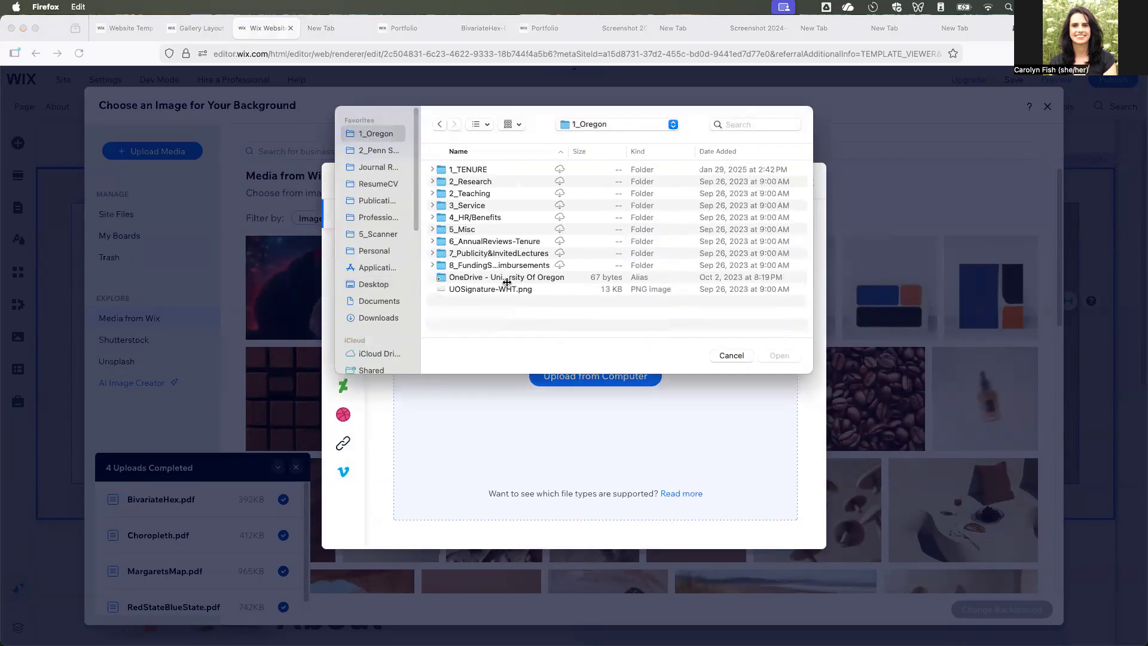
click(531, 254)
double_click(531, 253)
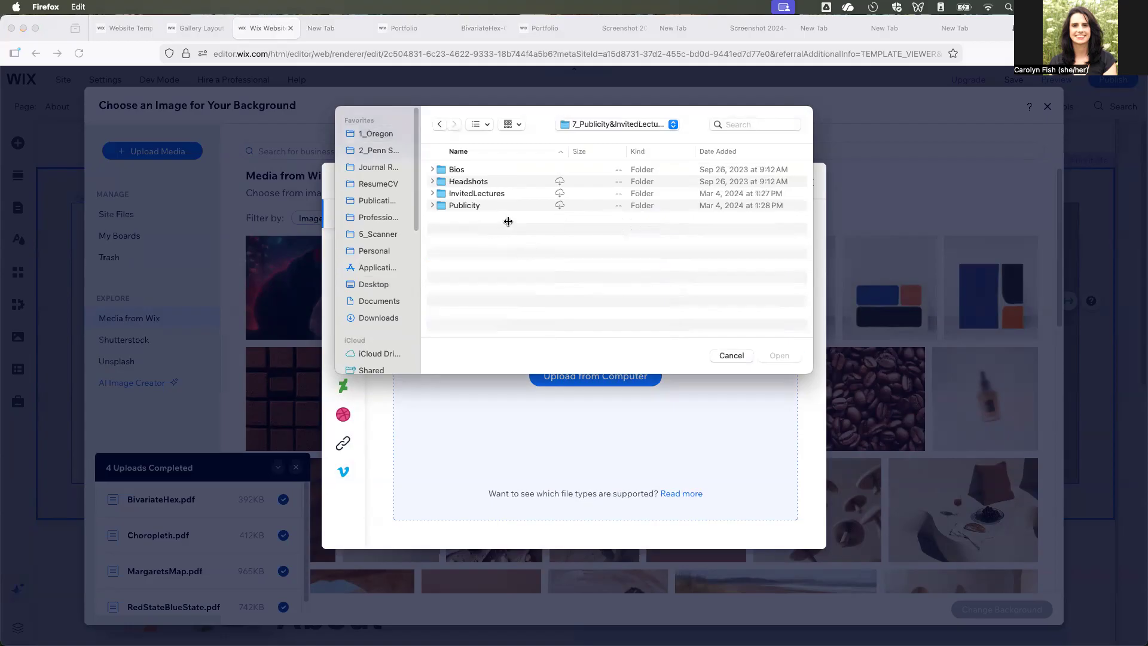
double_click(477, 179)
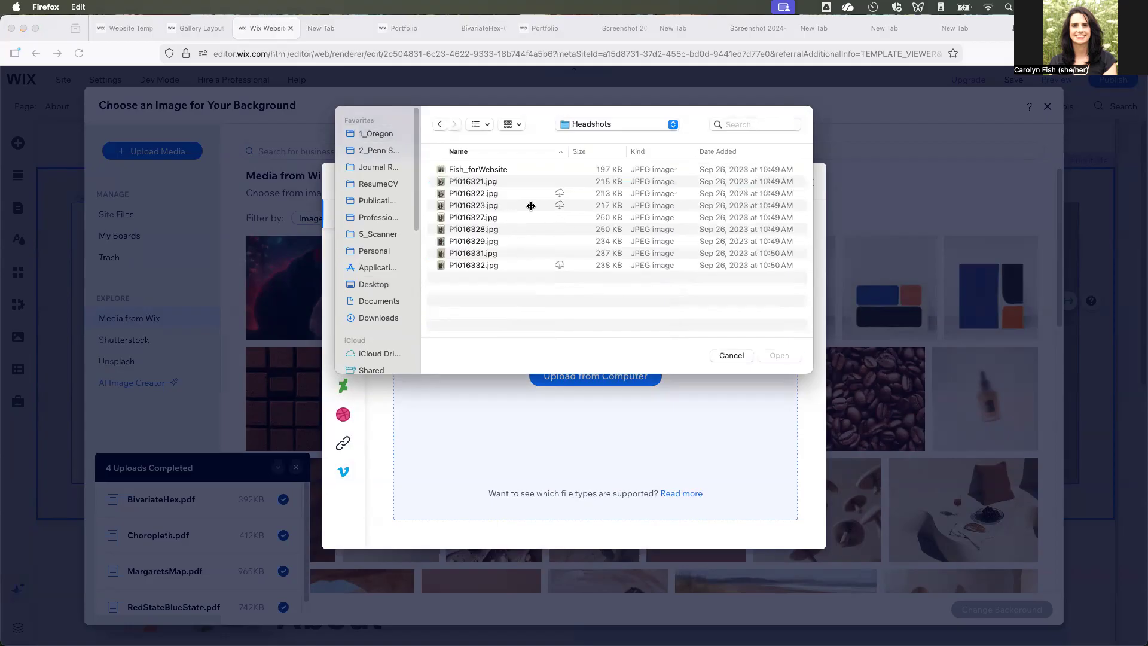
click(507, 172)
click(780, 356)
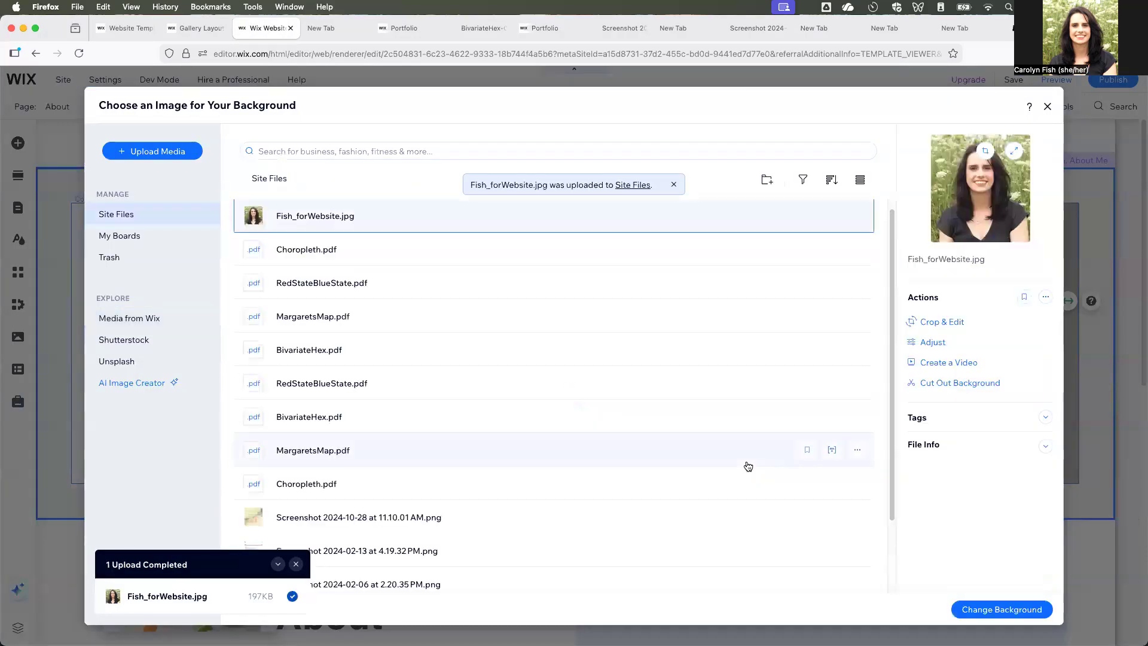
- Try the uploaded headshot as the whole strip's background and undo it
click(1019, 610)
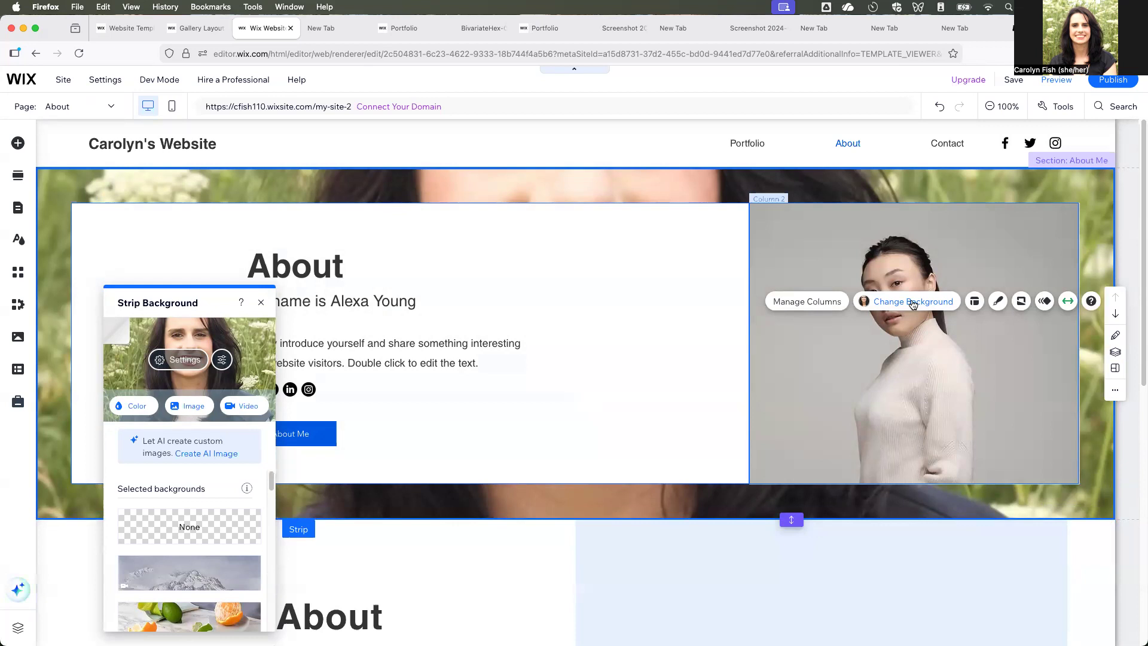
key(super+z)
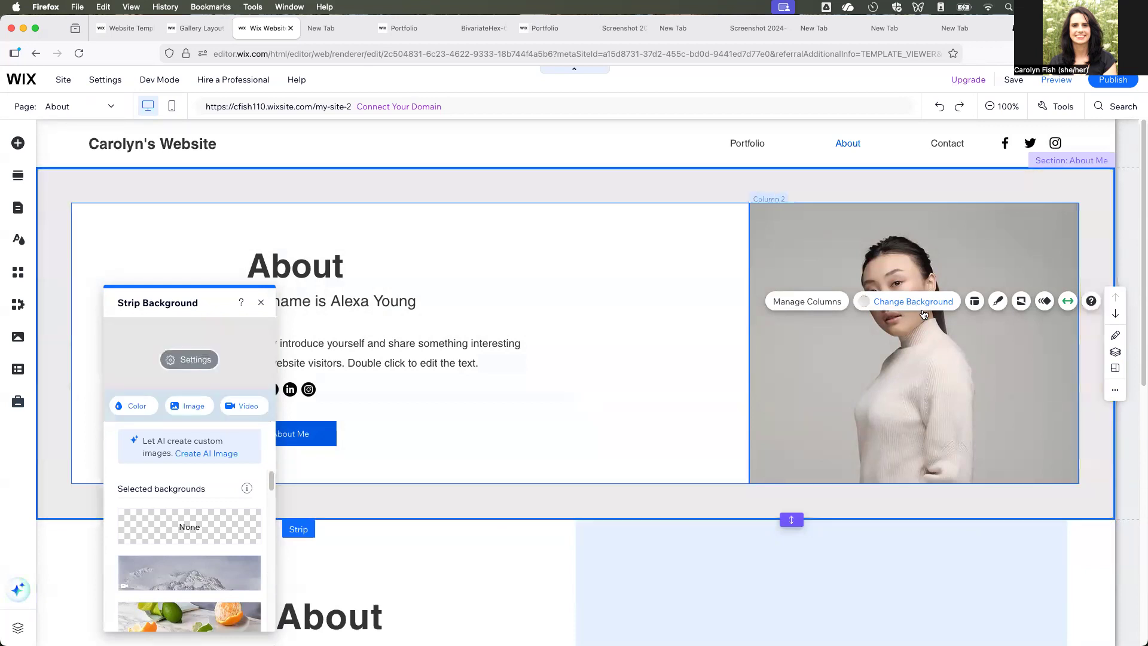
- Replace the sample portrait in Column 2's background with the uploaded headshot from Site Files
click(922, 389)
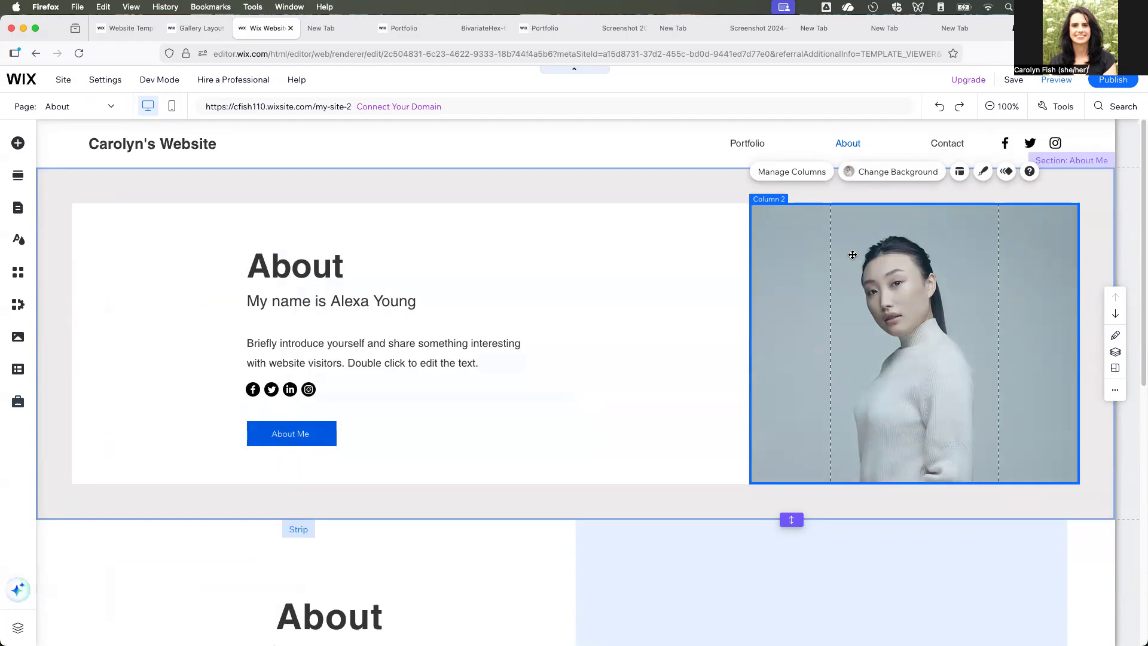
click(894, 171)
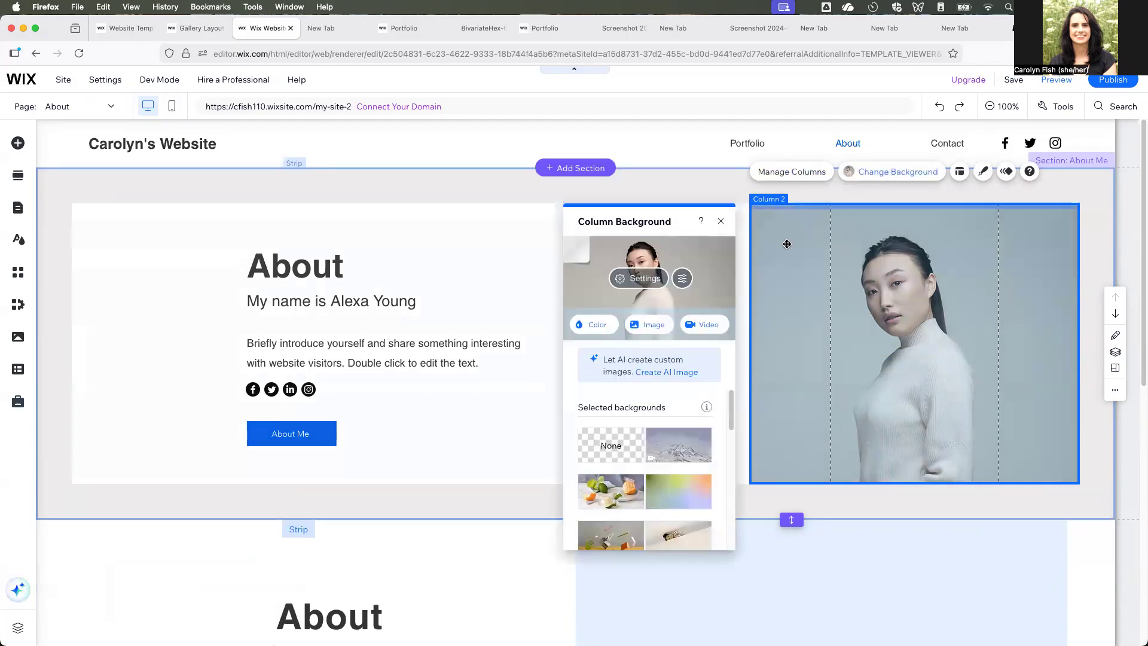
click(650, 324)
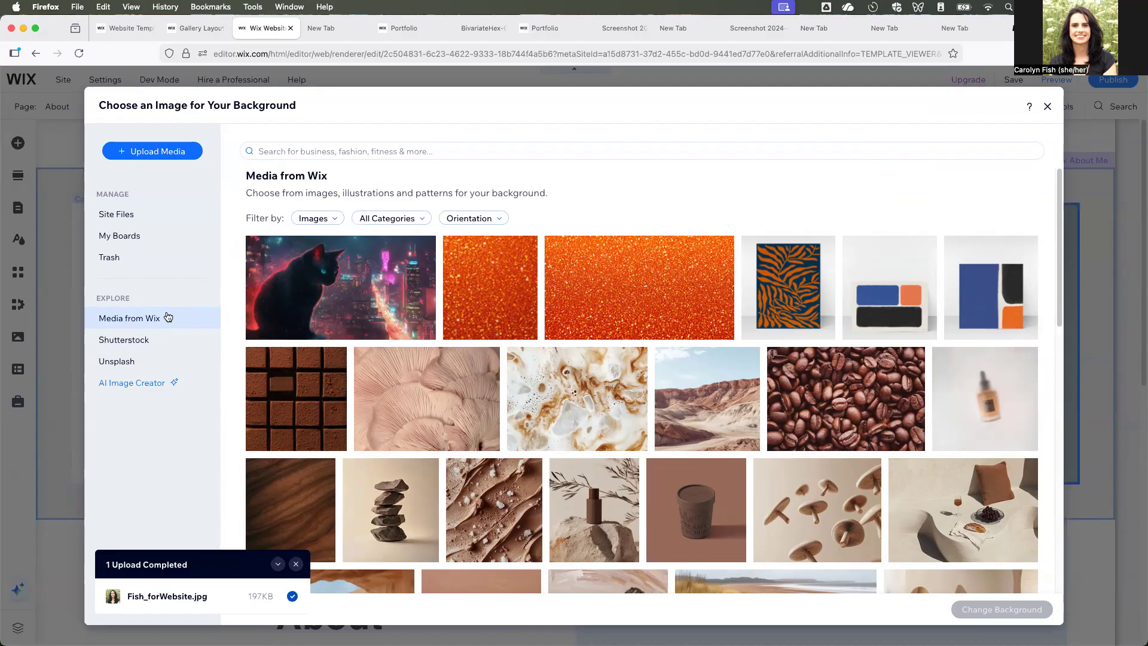
click(137, 219)
click(328, 230)
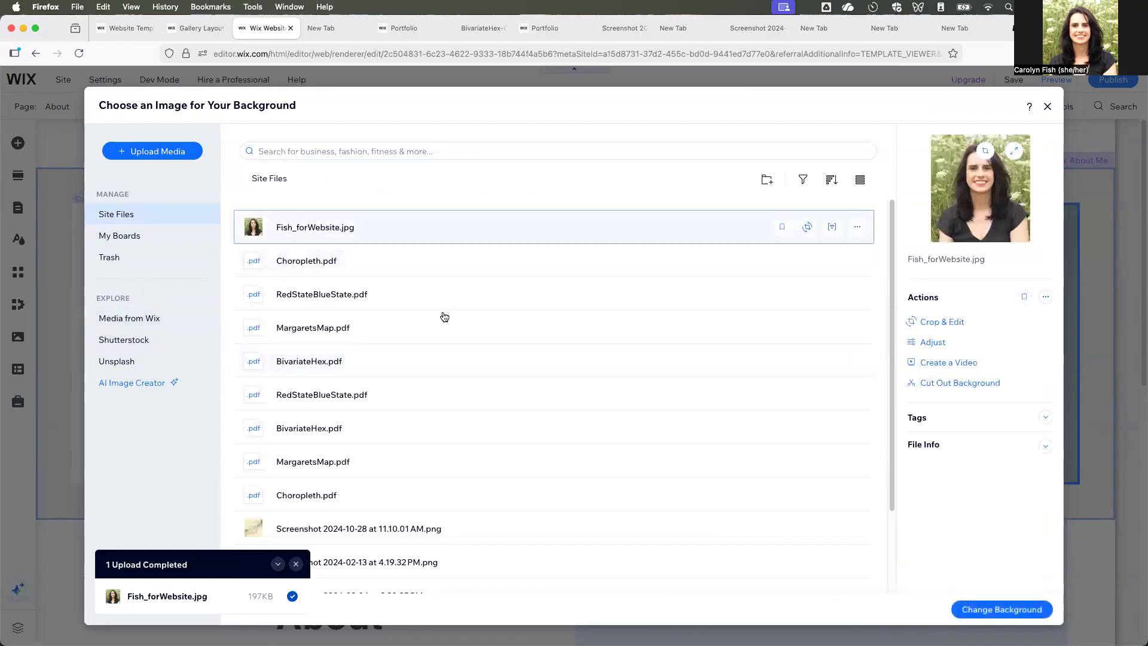
click(987, 610)
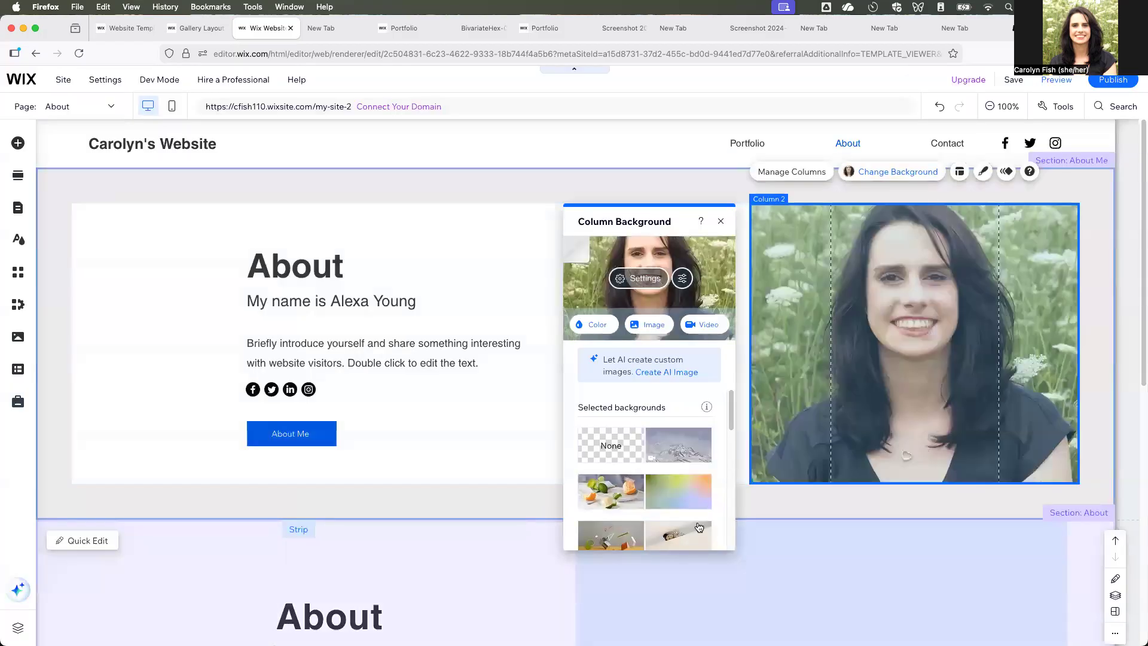
click(821, 513)
click(877, 402)
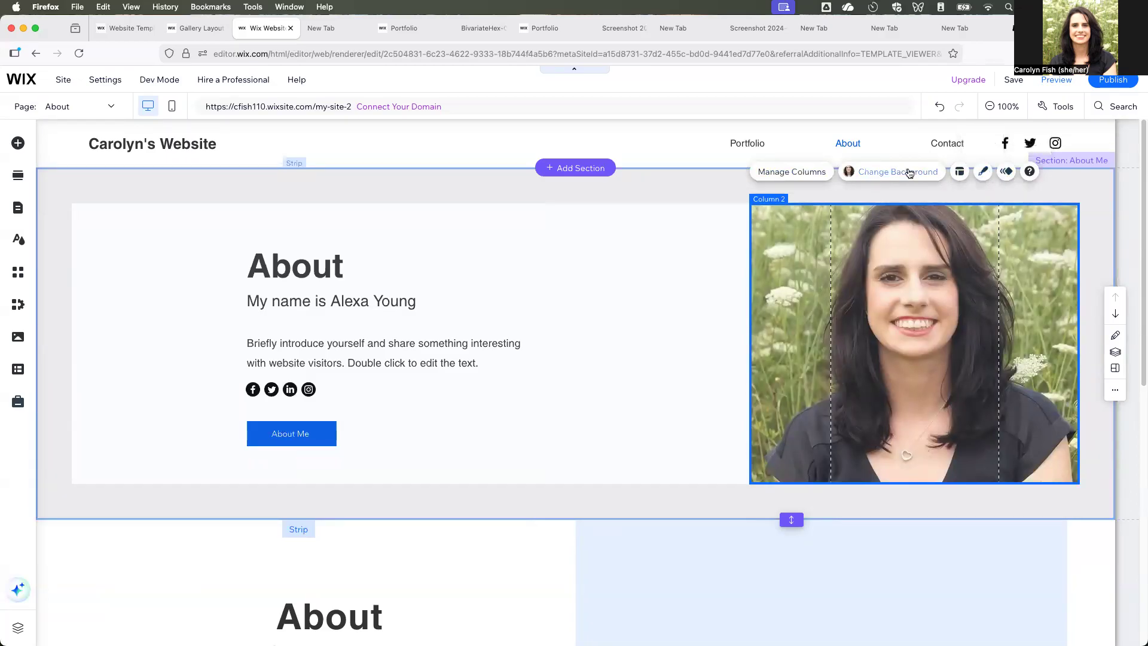
- Try the Original size and Tile scaling options on the Column 2 photo and return it to Scale to fill
click(914, 174)
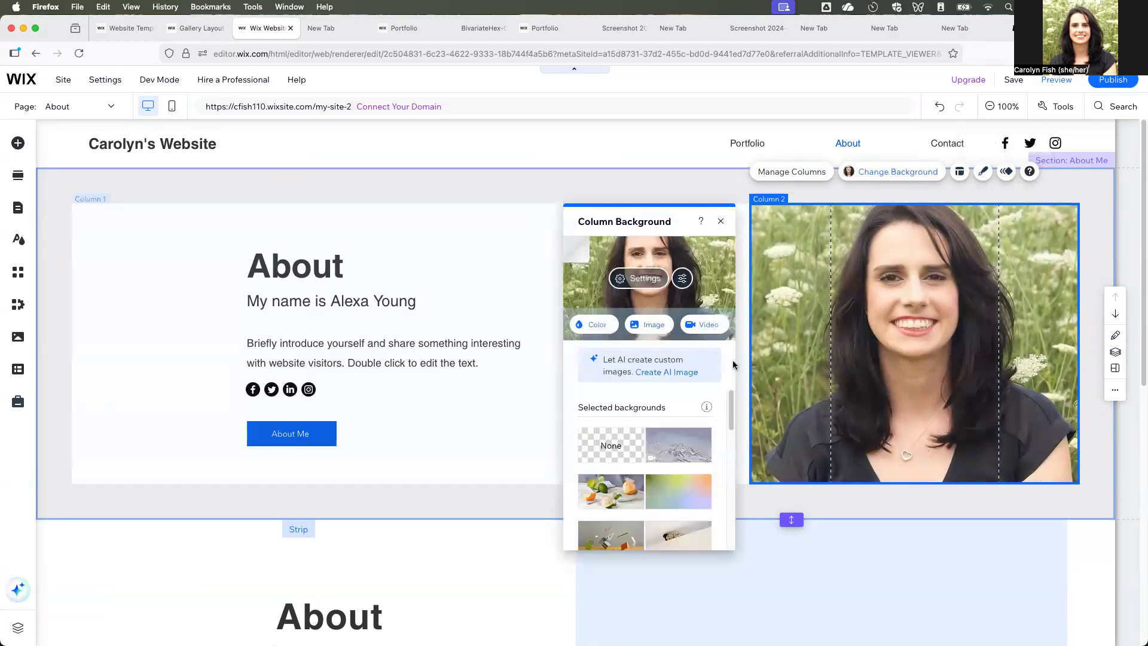
click(638, 278)
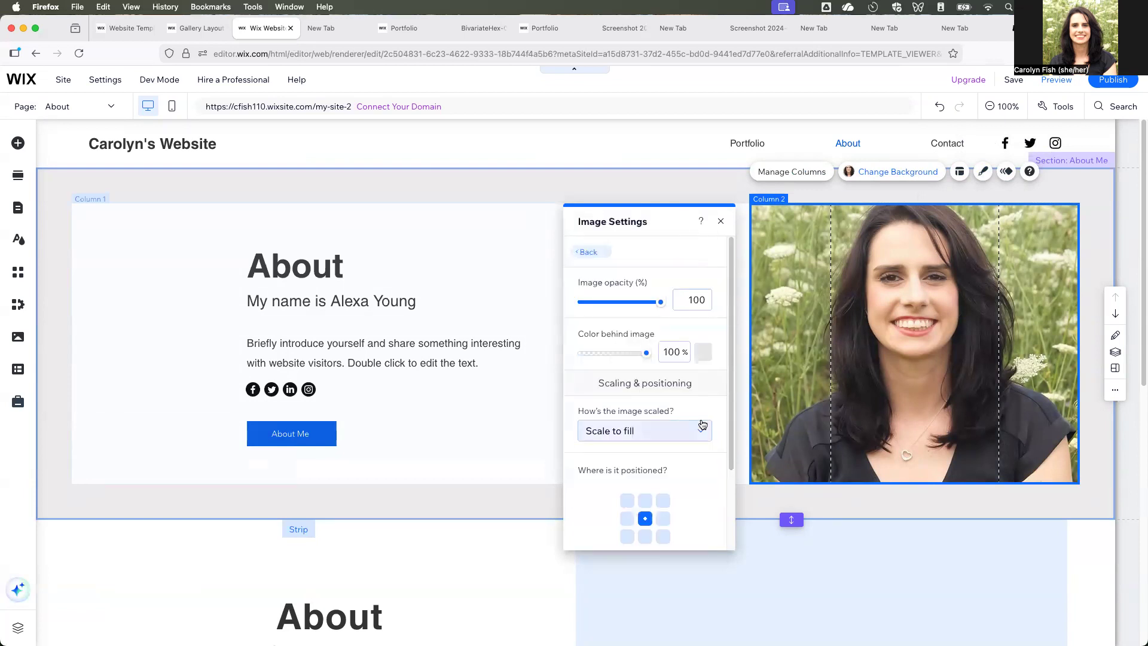
click(698, 439)
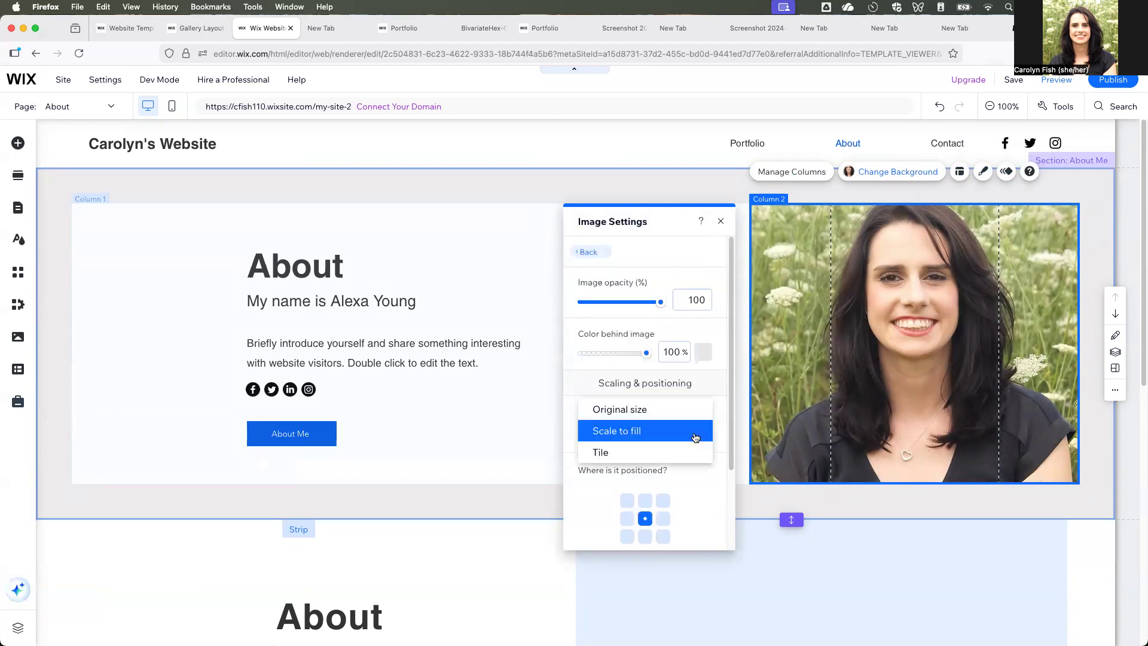
click(685, 412)
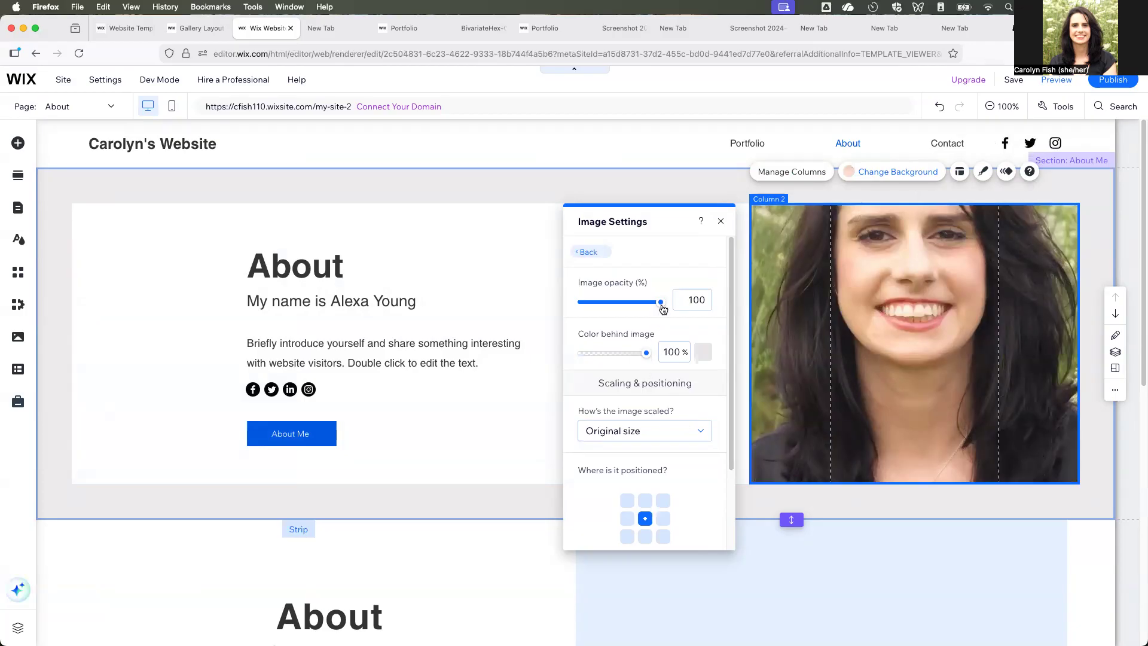
scroll(687, 453, down, 3)
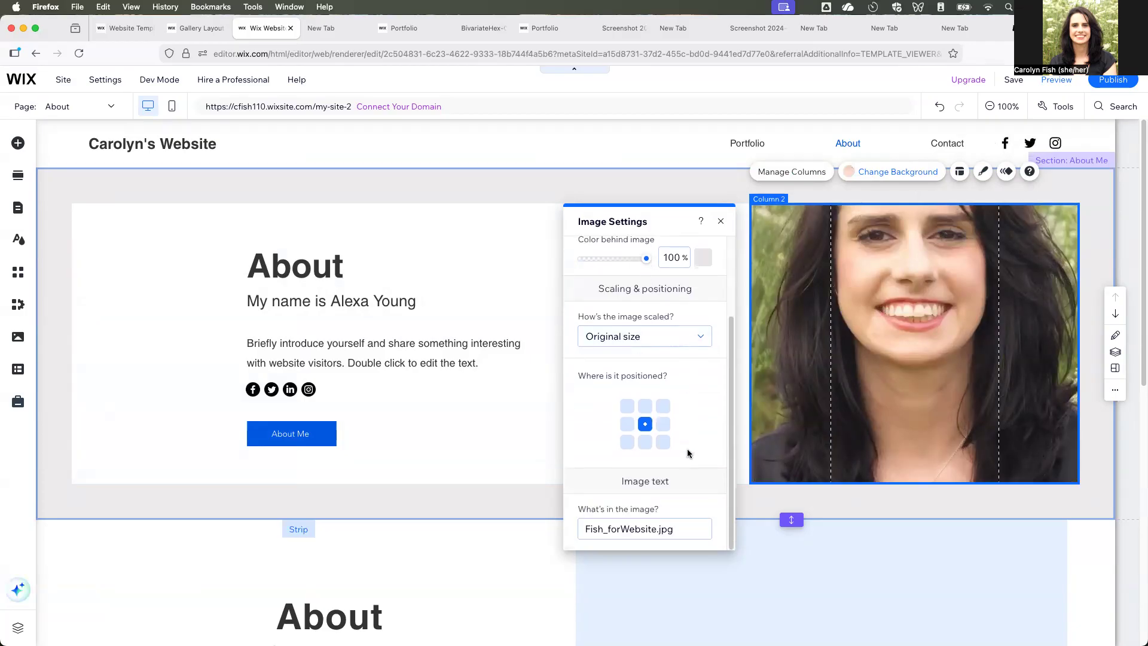
scroll(687, 448, up, 3)
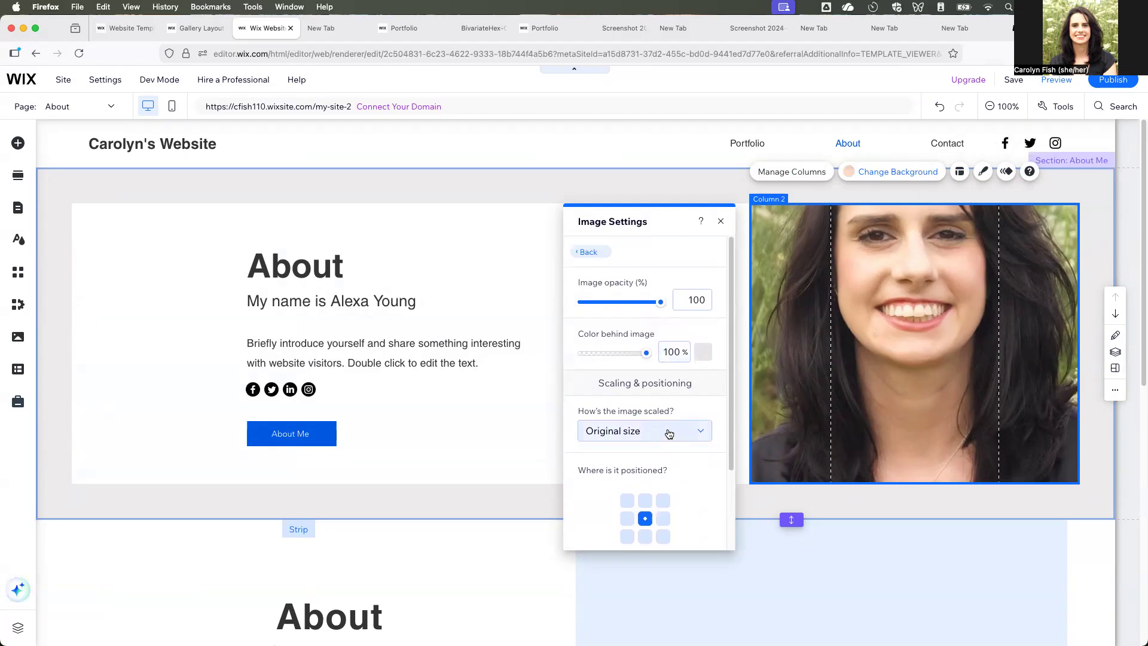
click(669, 432)
click(657, 473)
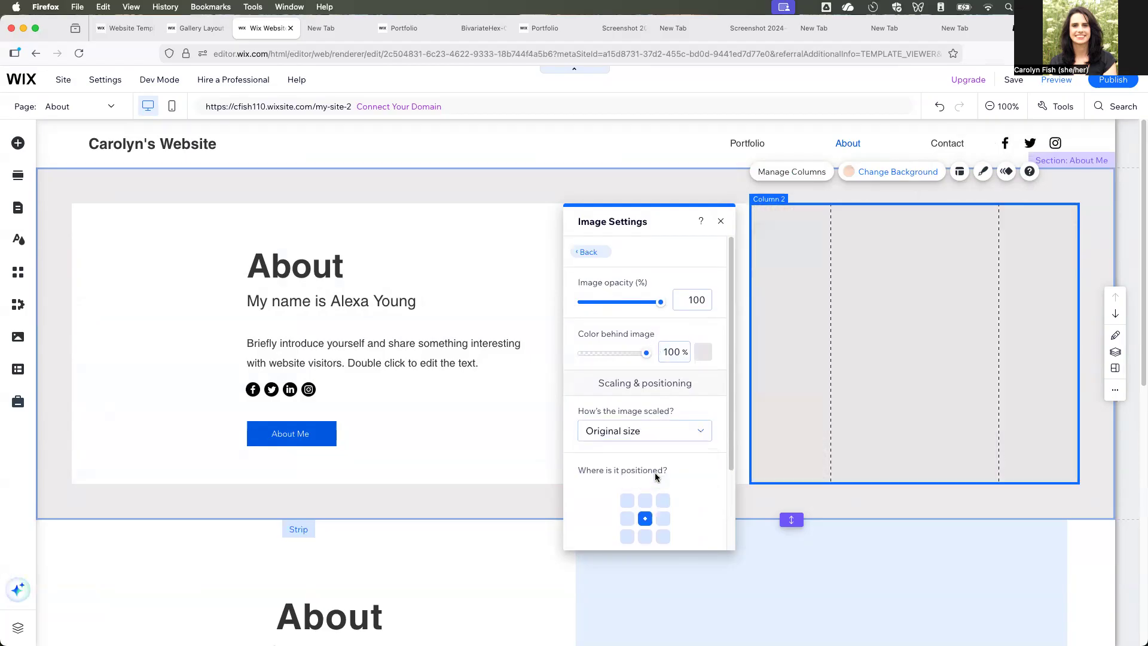
click(685, 436)
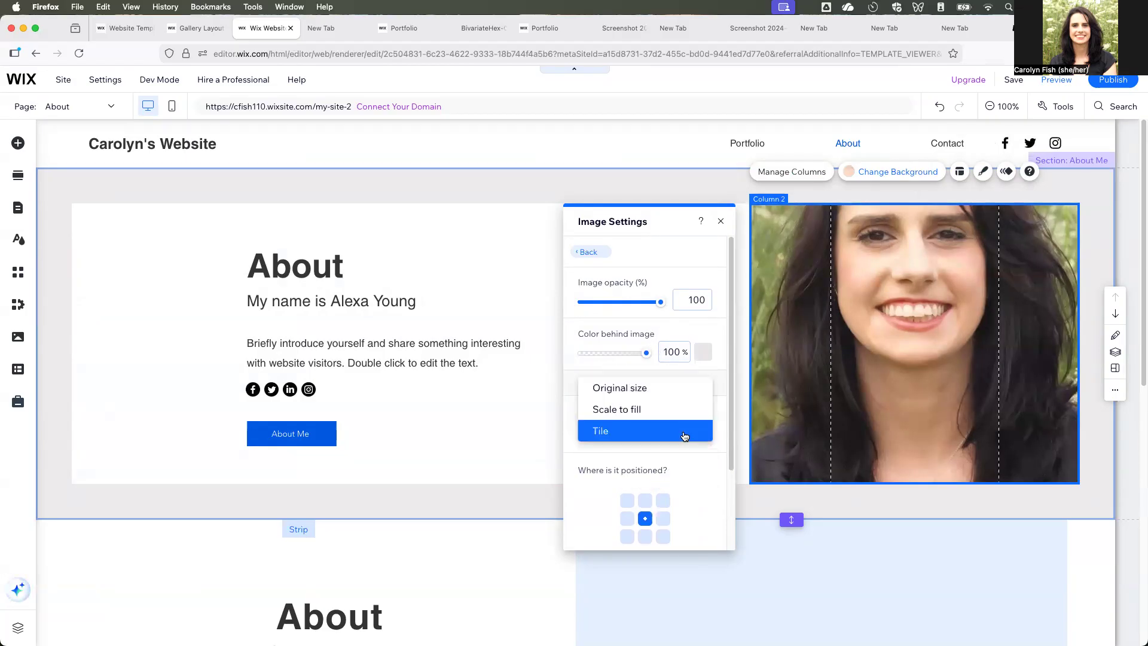
click(674, 412)
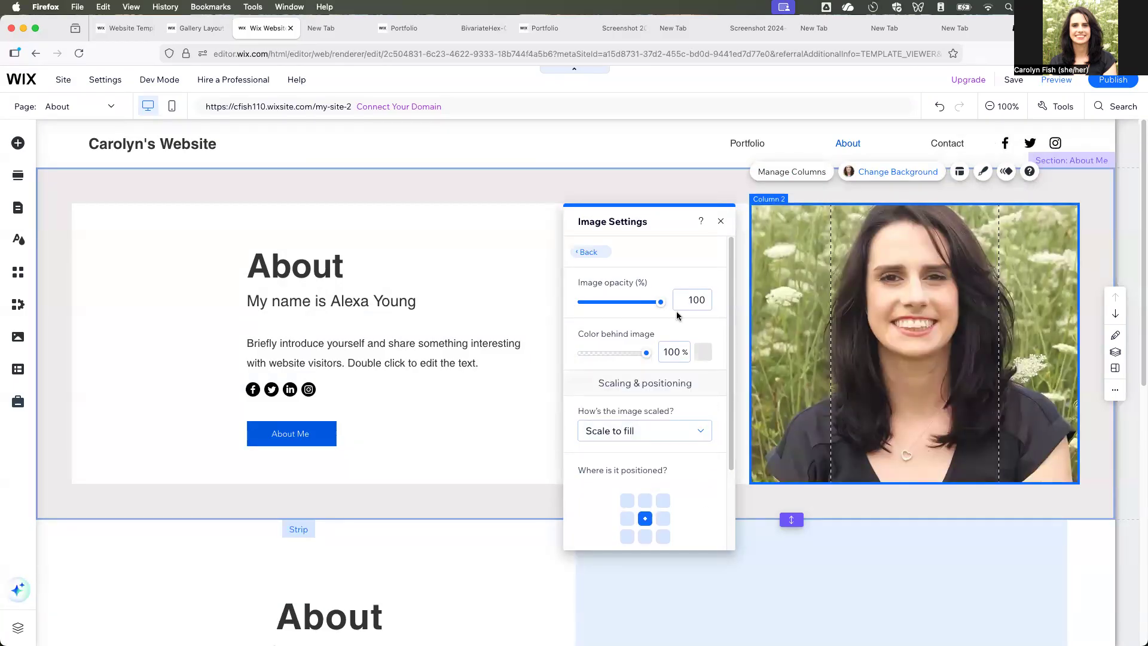
click(605, 257)
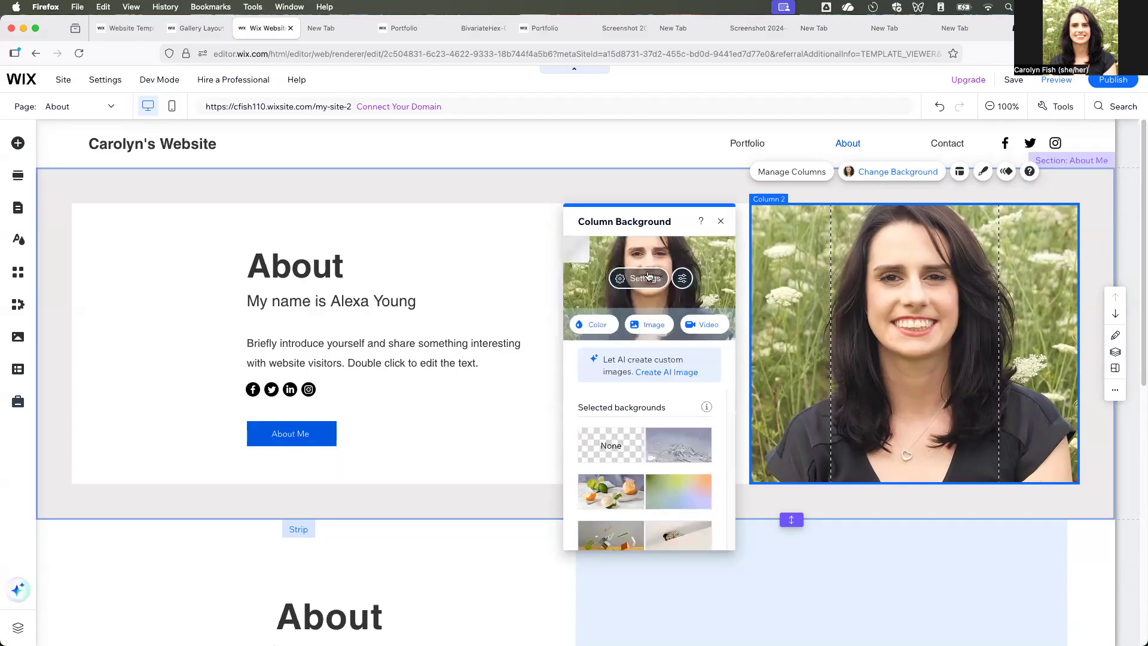
- Try the portrait enhancement on the column photo in Photo Studio, undo it and save the photo
click(682, 278)
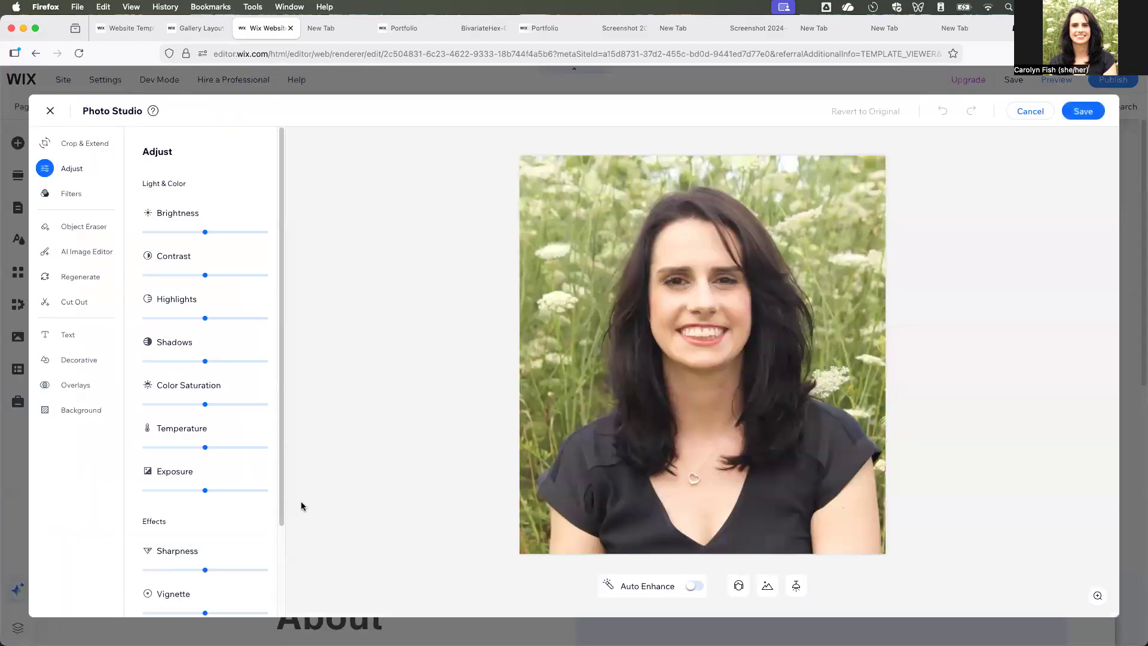
scroll(233, 489, down, 1)
scroll(233, 489, down, 3)
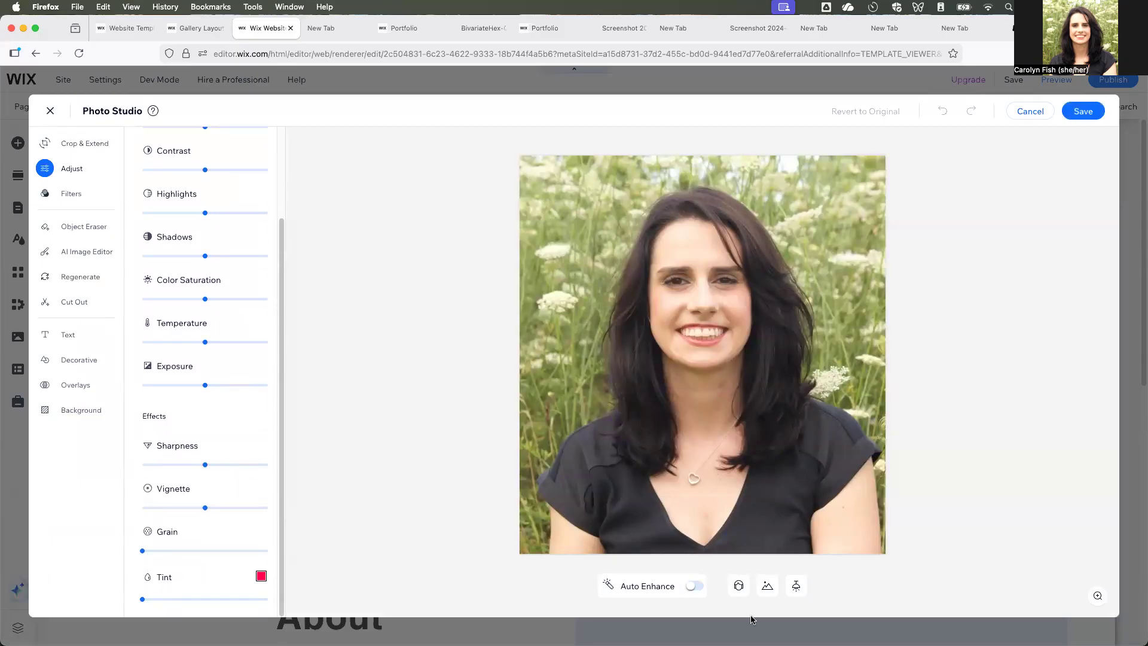
click(741, 587)
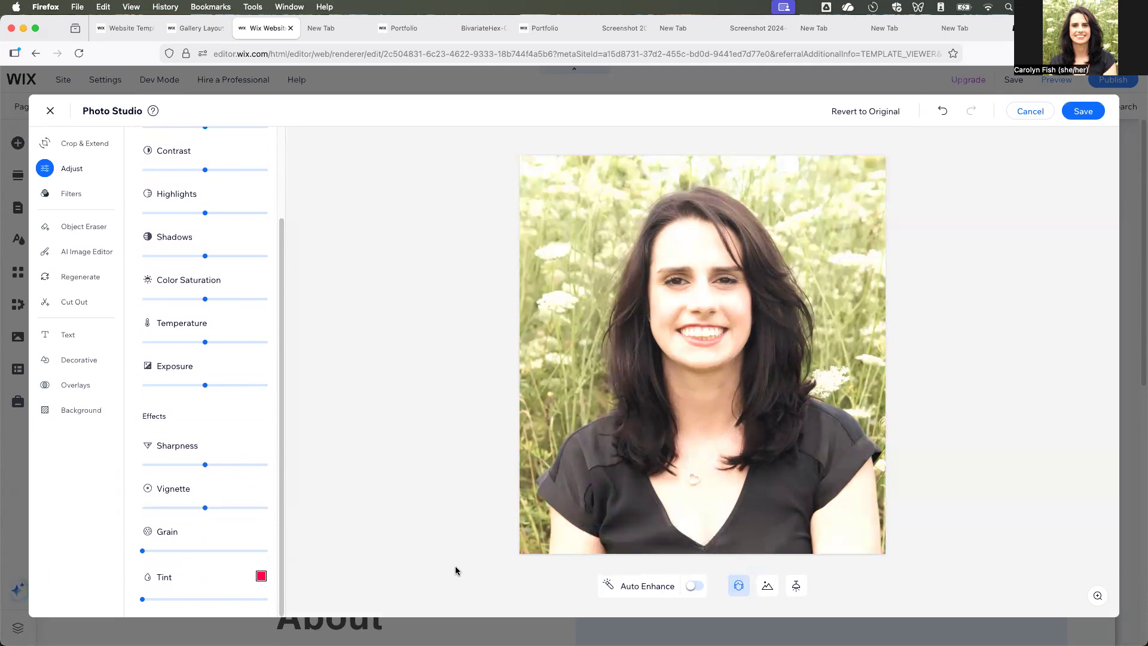
key(super+z)
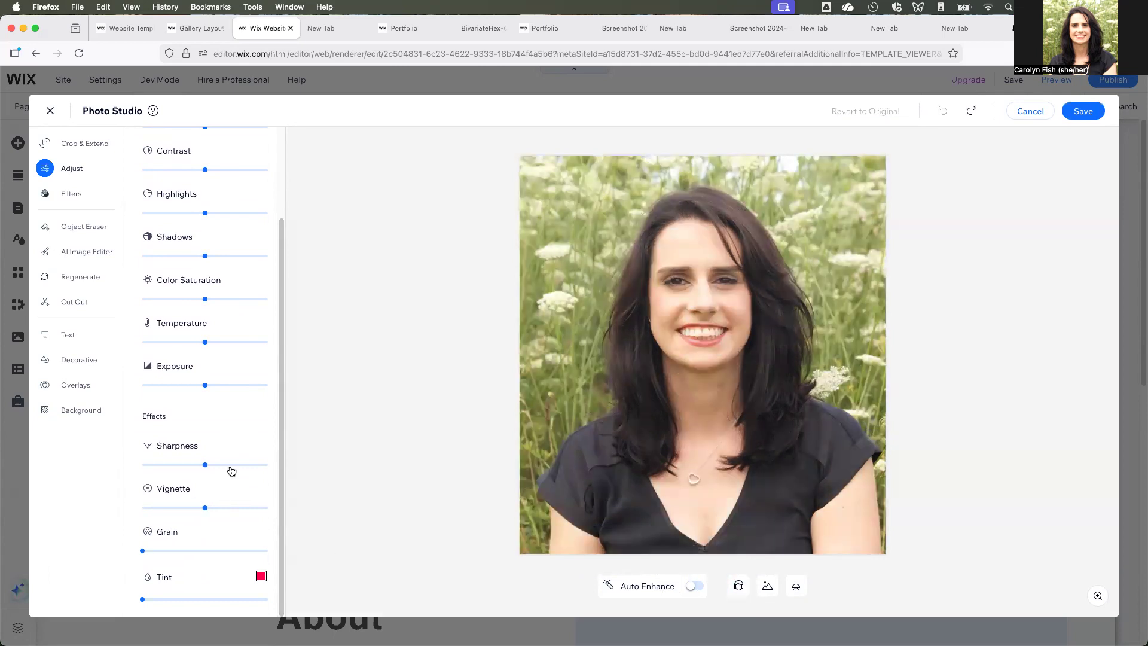
scroll(227, 430, up, 3)
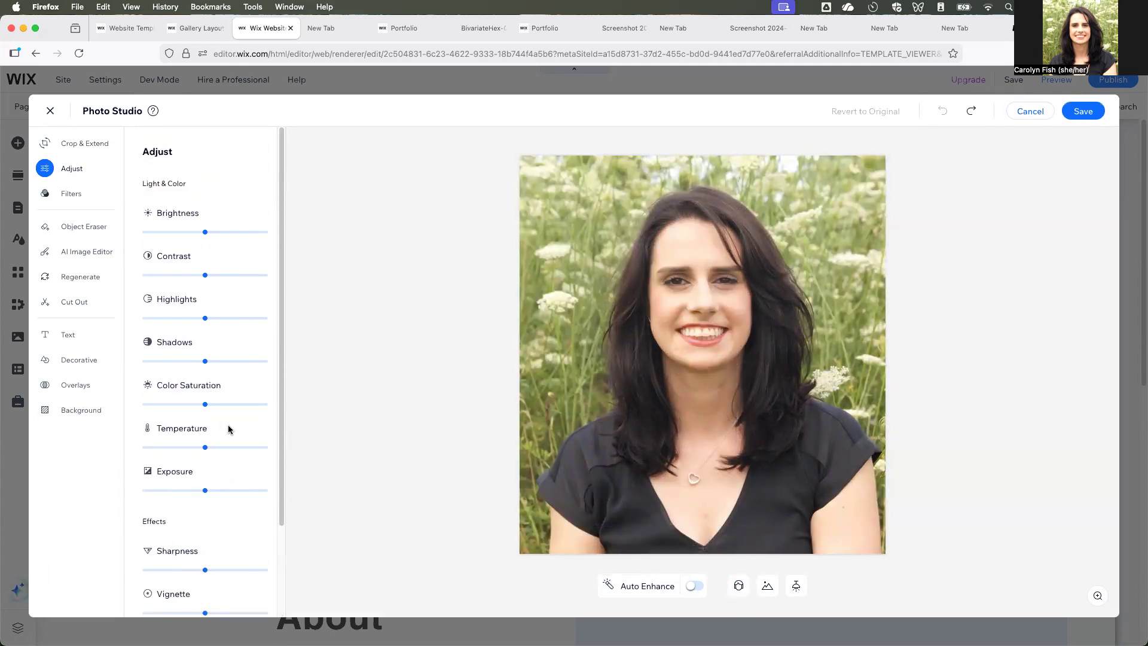
click(1083, 112)
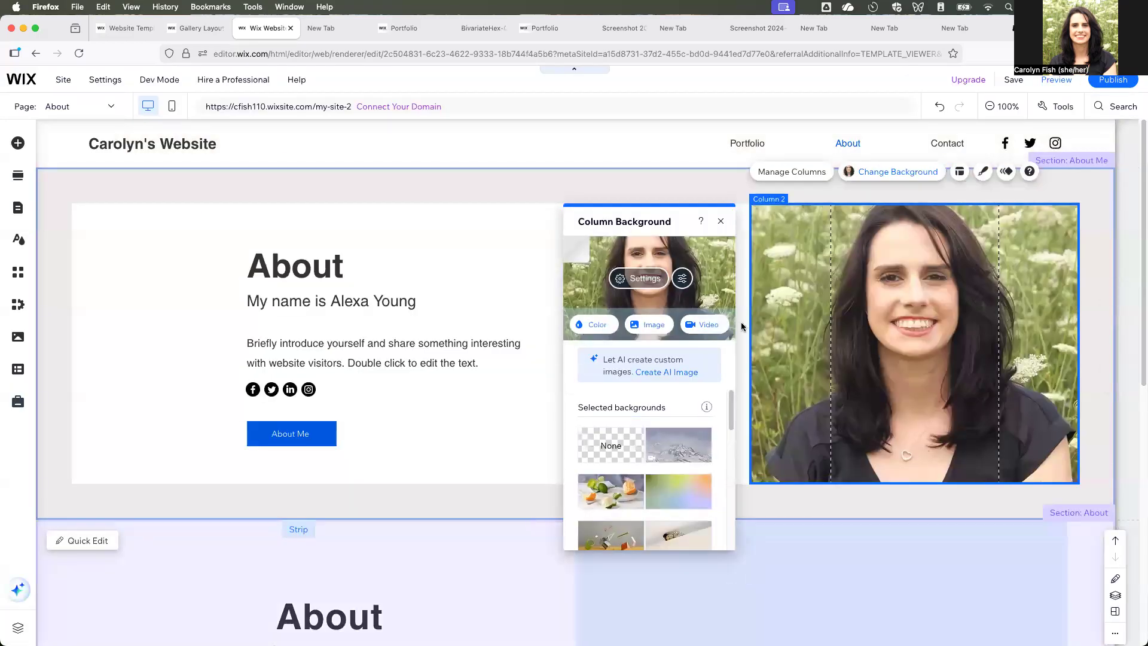
- Set the Column 2 background photo's position to top centre and close the image settings
click(657, 283)
click(645, 501)
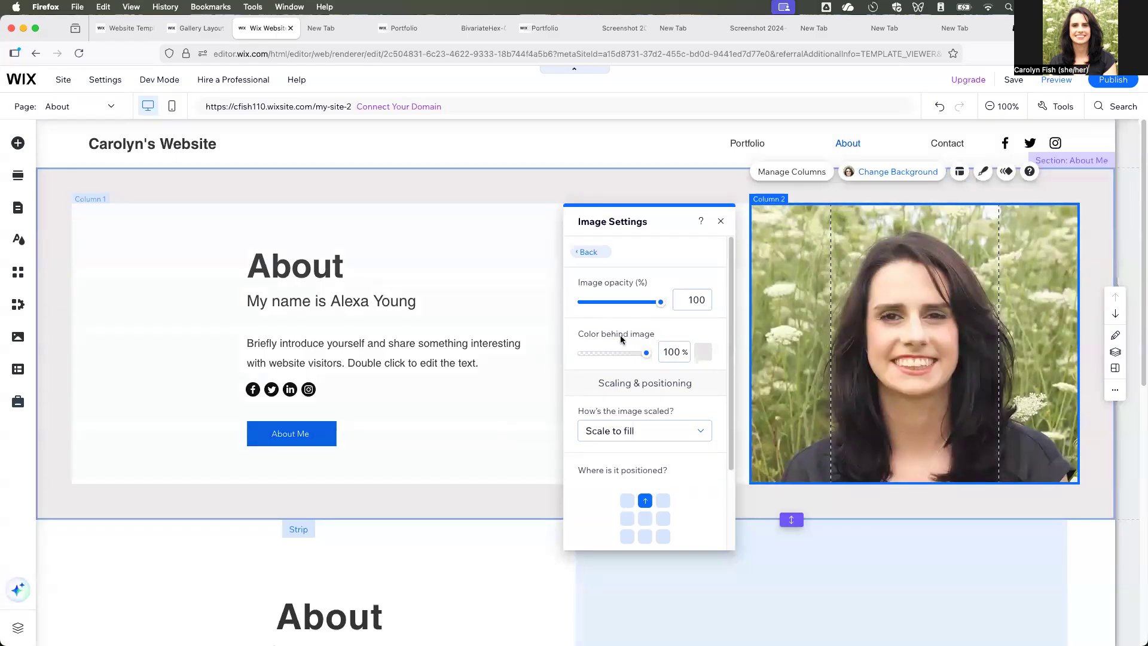
click(719, 224)
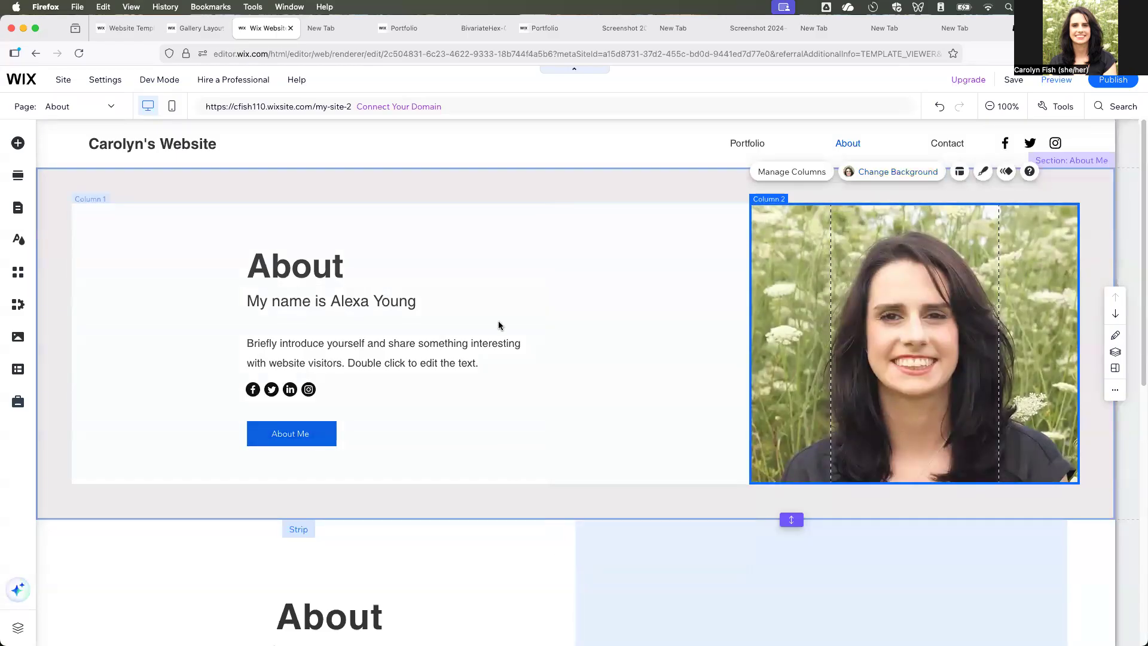
- Switch to Finder and open the website headshot from the Headshots folder in 1_Oregon's 7_Publicity&InvitedLectures folder
key(super+Tab)
key(super+n)
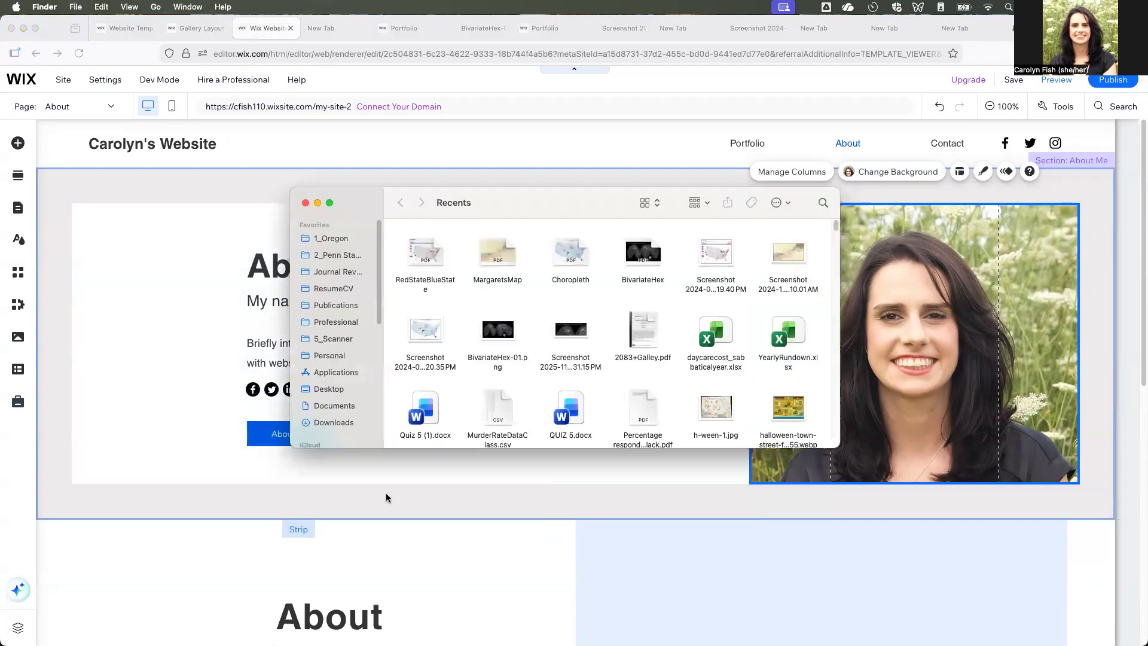
click(338, 240)
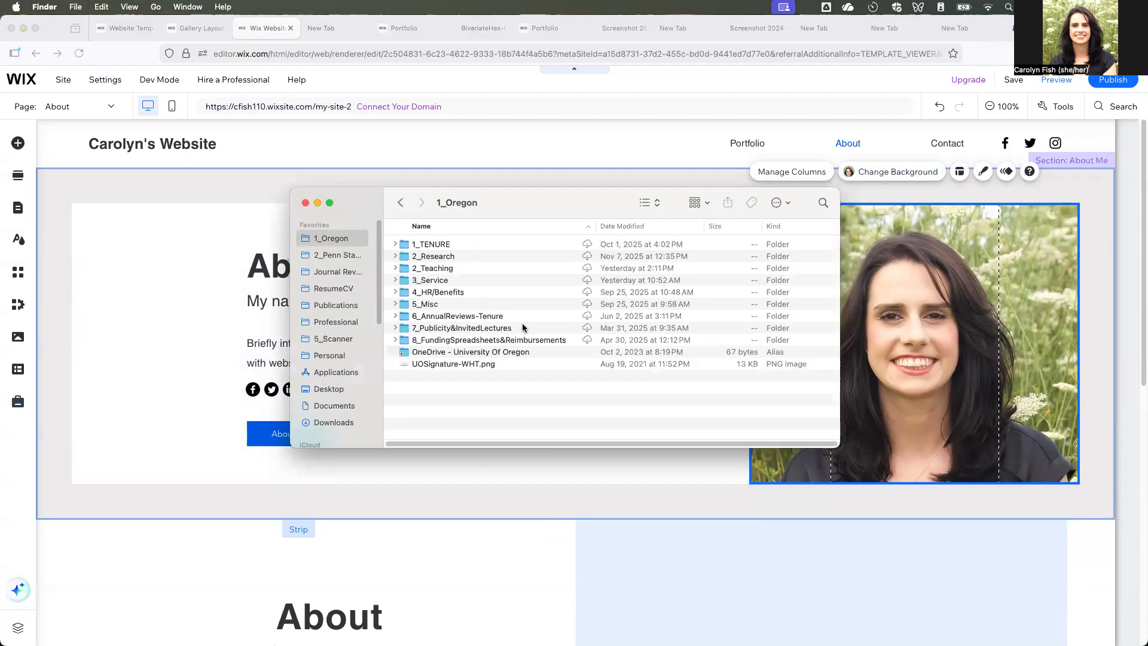
double_click(467, 330)
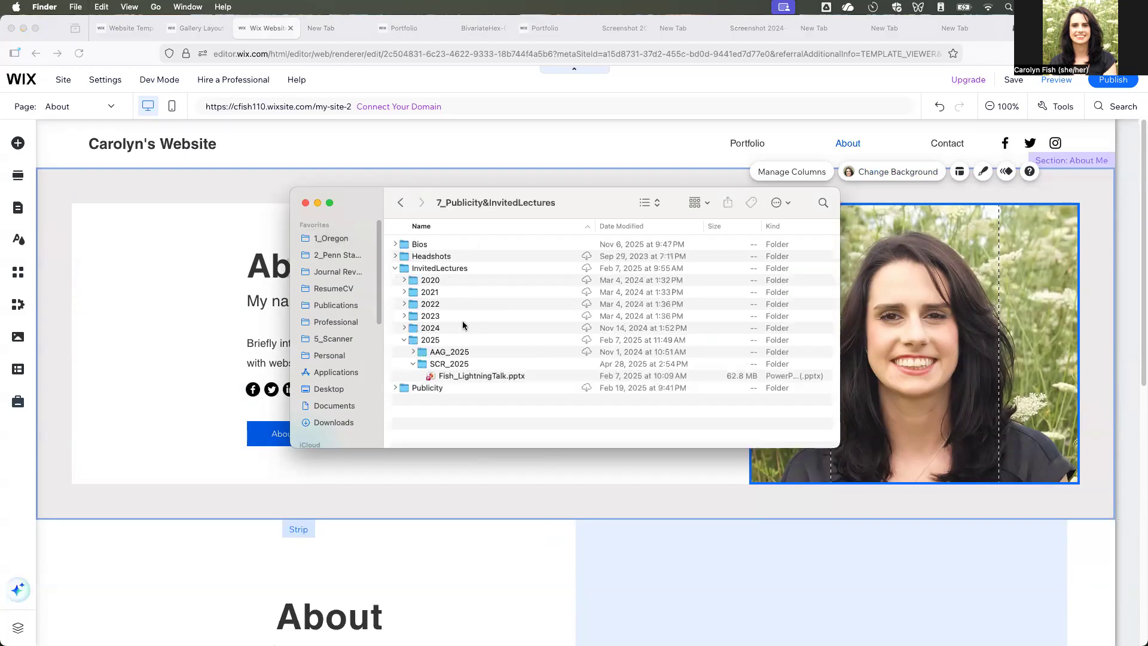
double_click(436, 259)
click(454, 245)
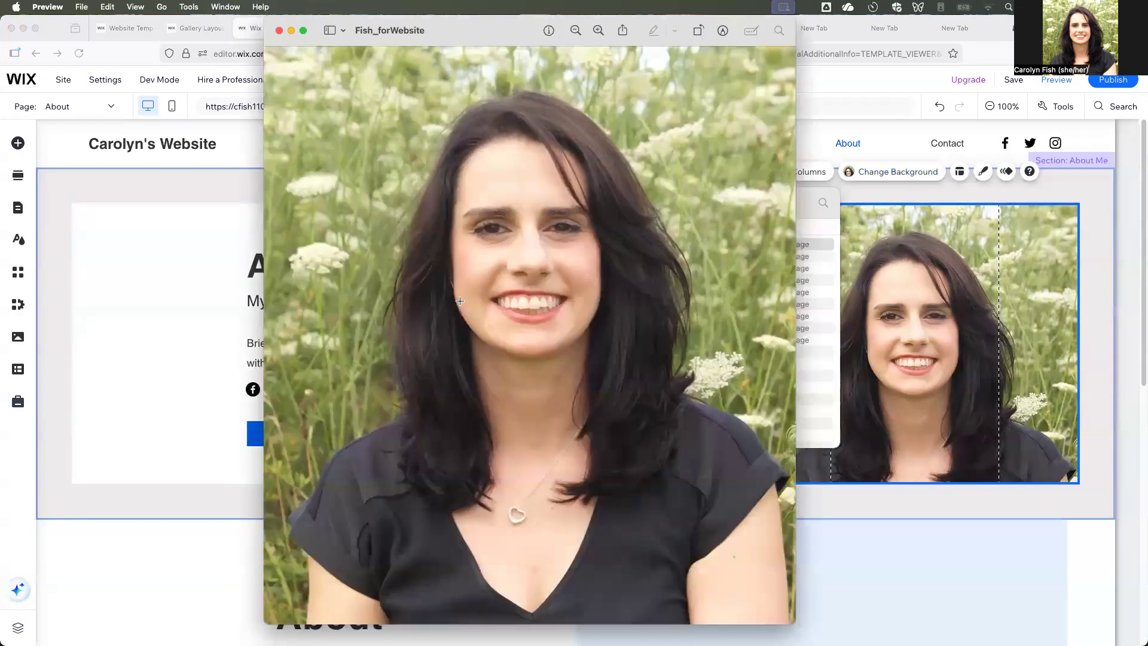
- Try a crop selection around the head and shoulders in the headshot, close it without cropping and return to the Wix editor
drag(318, 78, 744, 463)
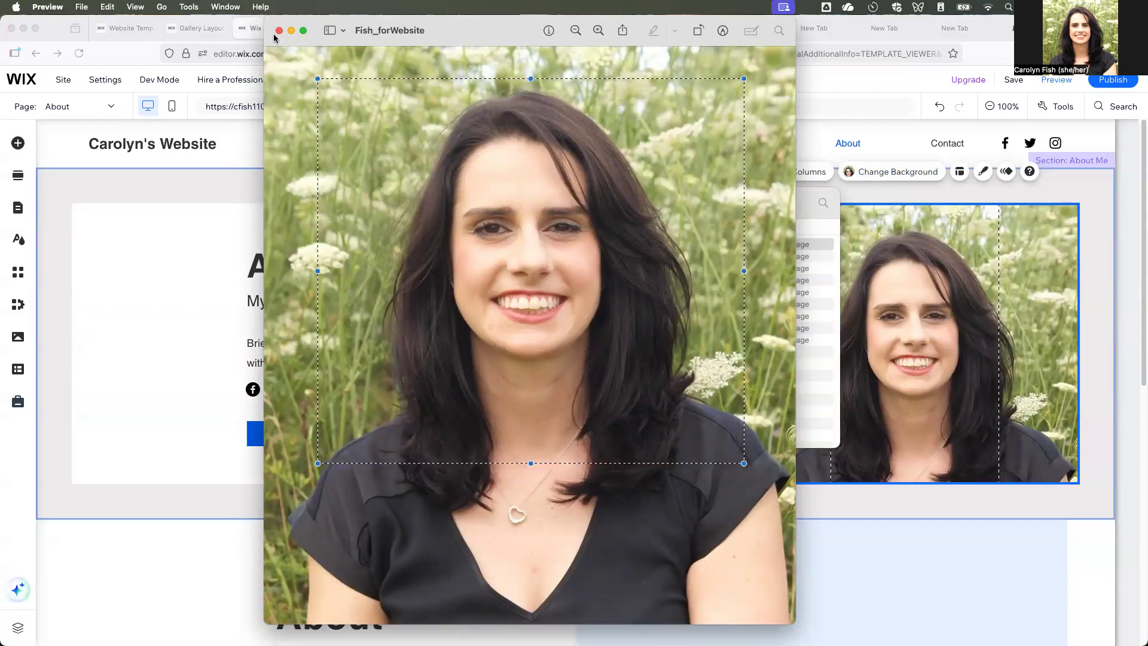
key(super+w)
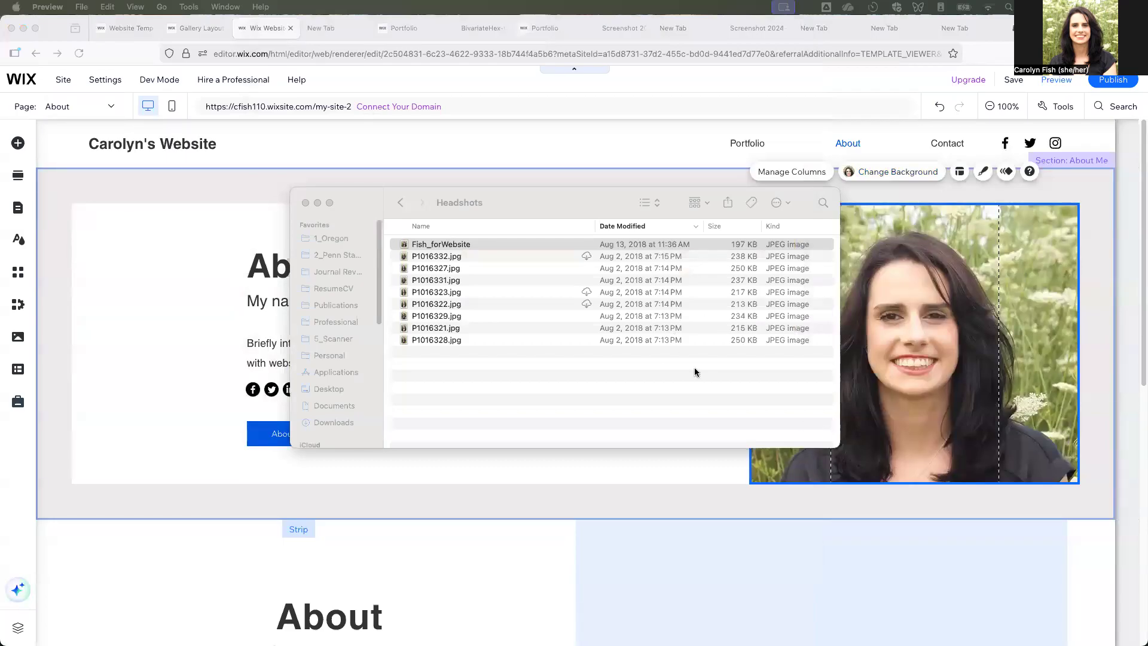
click(305, 202)
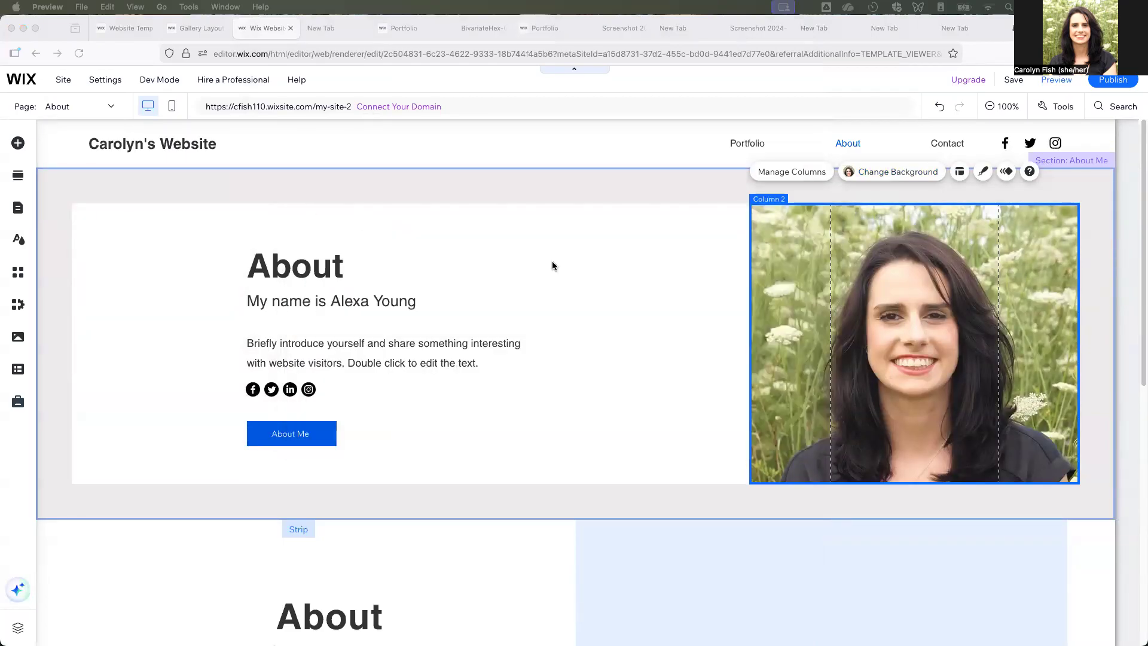
click(1106, 281)
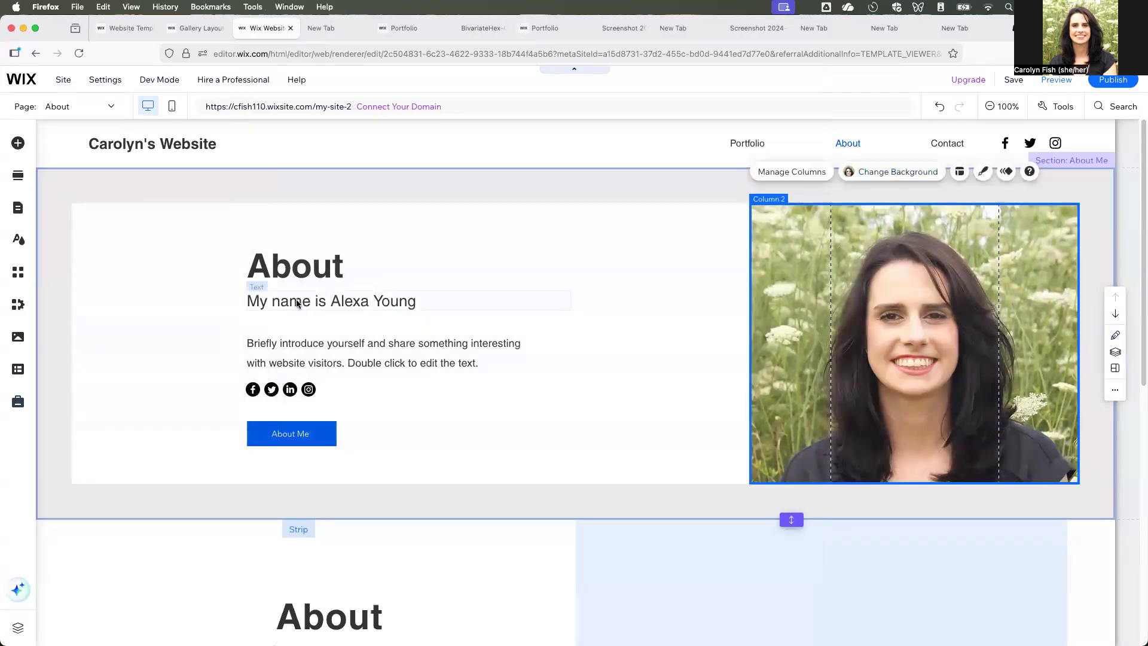
- Replace the sample name line under the About heading with the site owner's full name
click(298, 304)
click(316, 303)
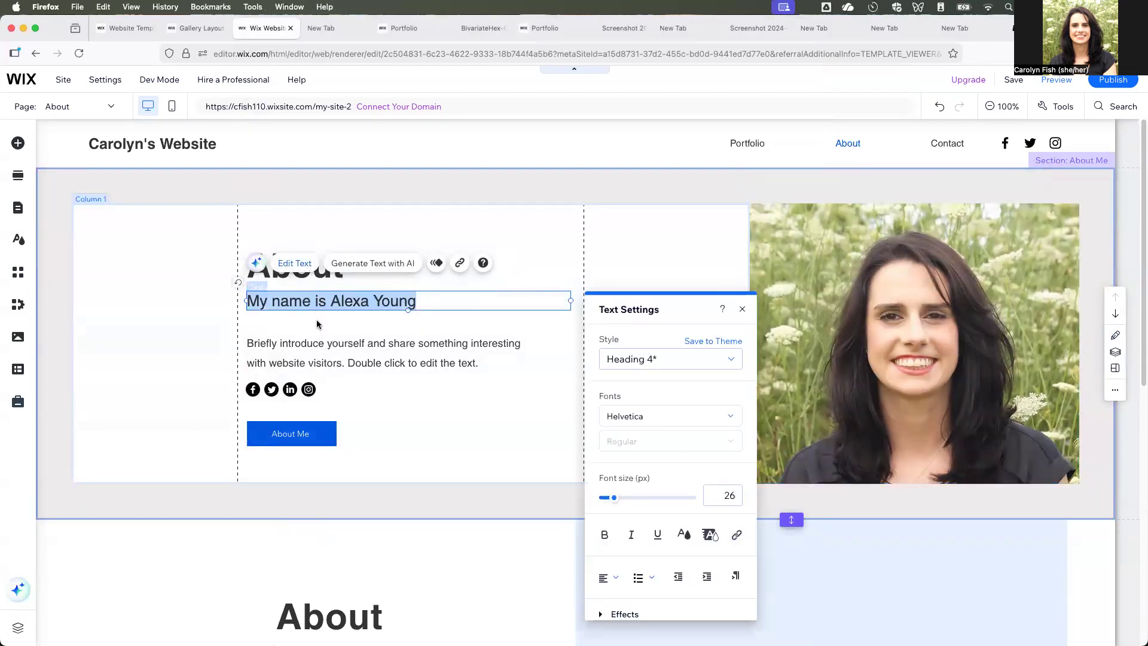
- Remove the Facebook and Twitter icons from the social bar in the About Me section, keeping LinkedIn and Instagram
click(284, 388)
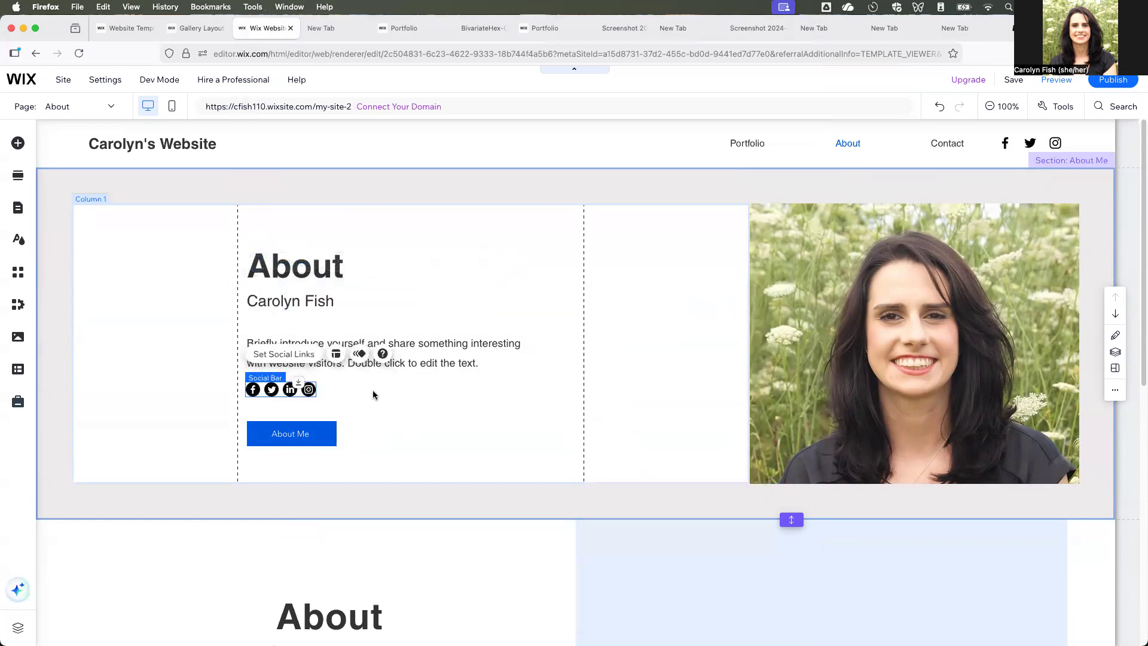
click(293, 354)
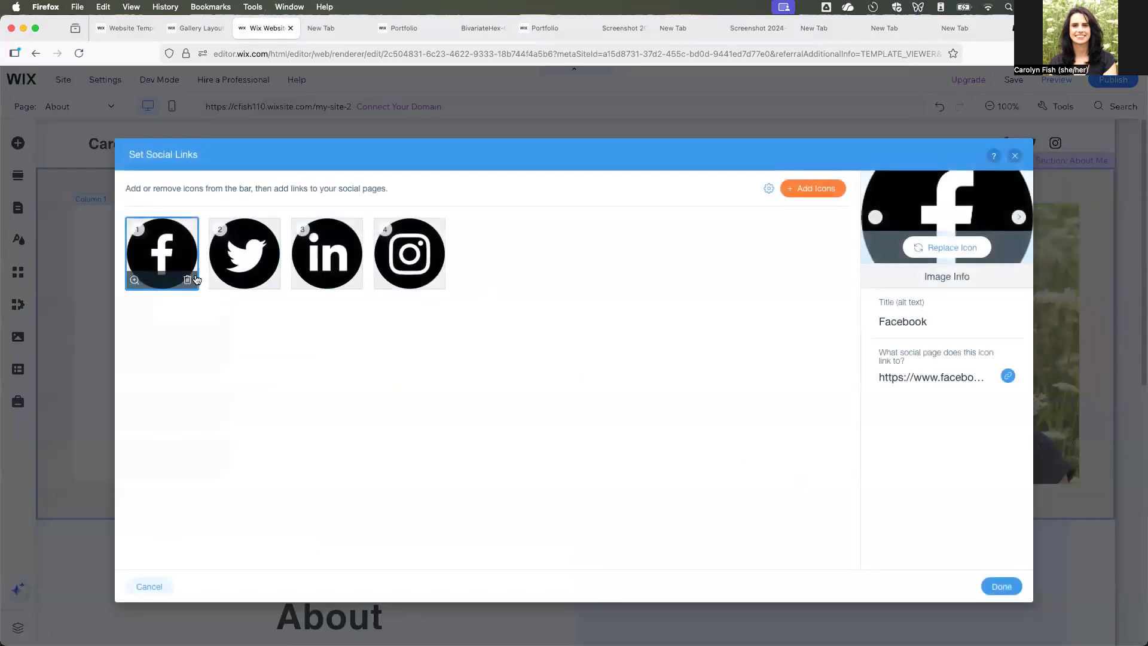
click(187, 281)
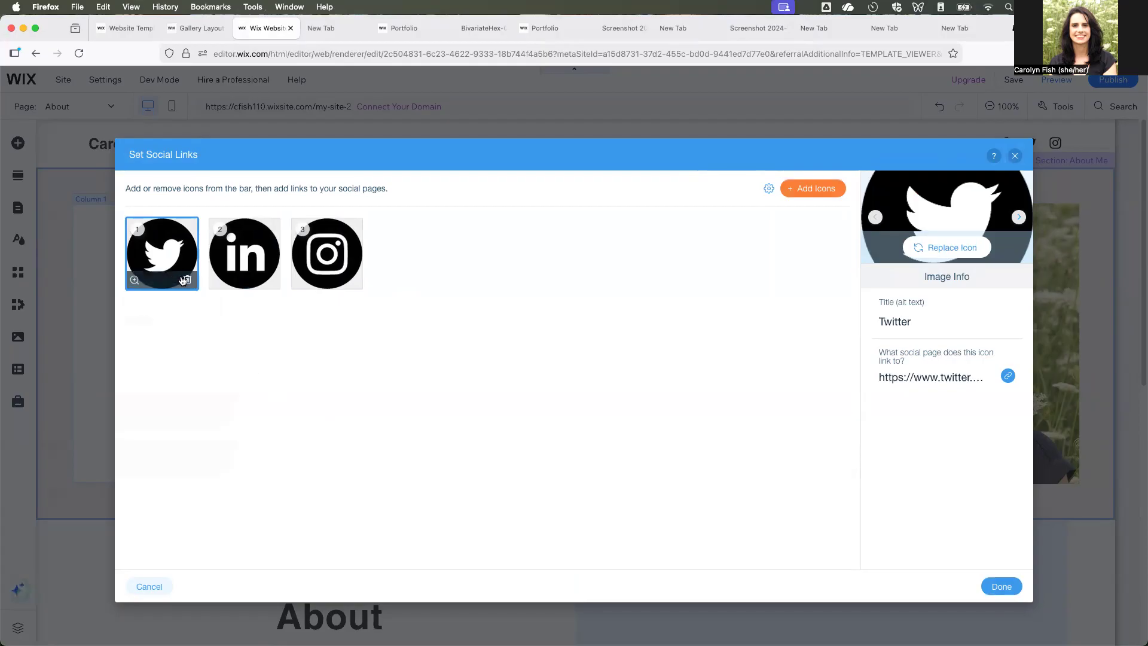
click(188, 281)
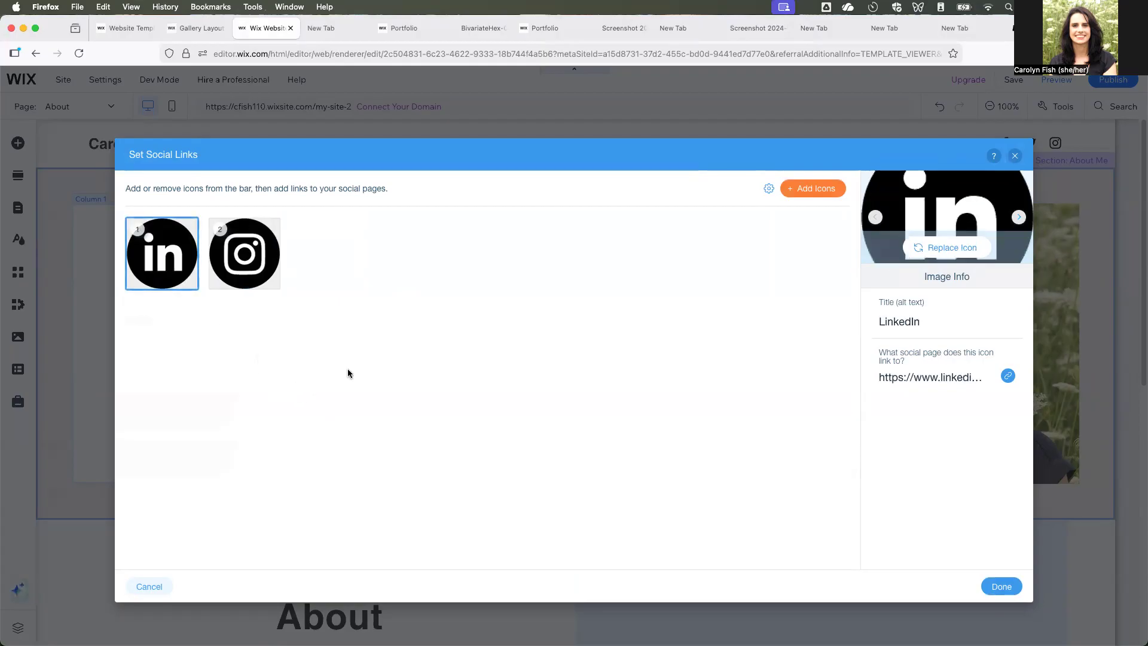
click(1001, 587)
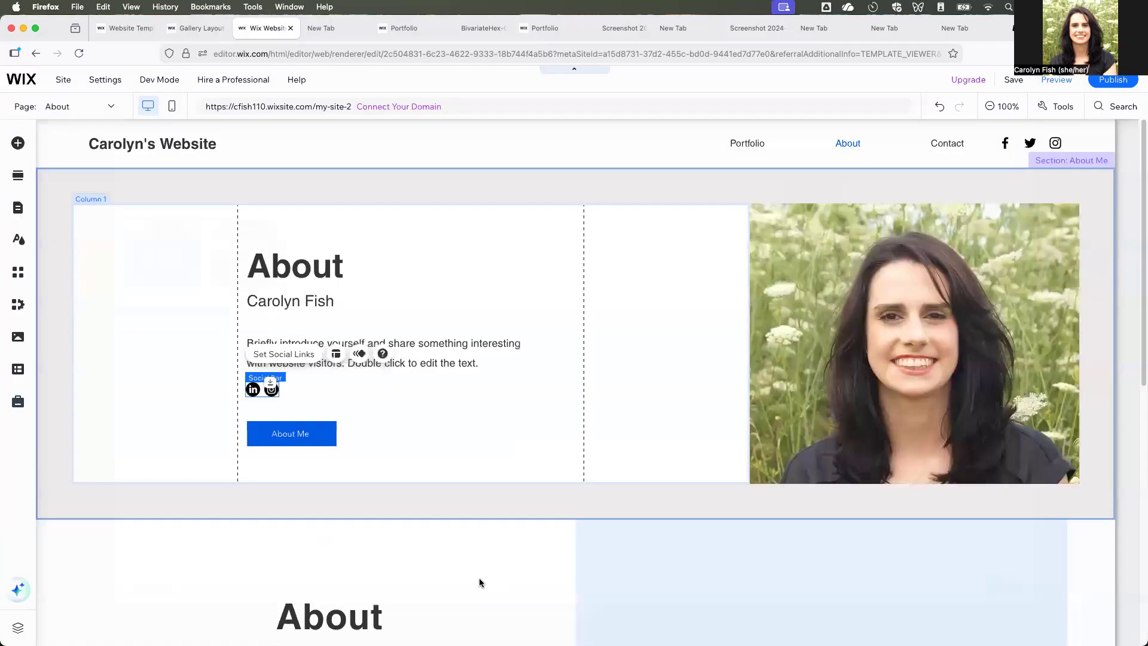
- Delete the old About section with the placeholder image below the About Me section and select the remaining strip
scroll(445, 482, down, 3)
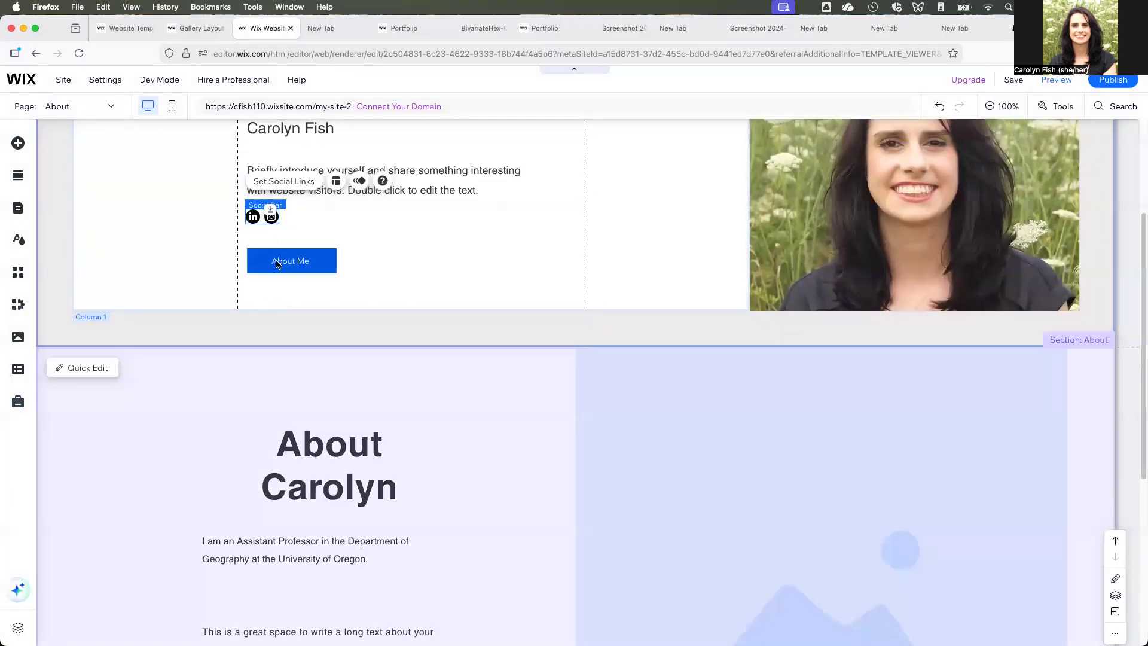
click(290, 261)
scroll(456, 466, down, 5)
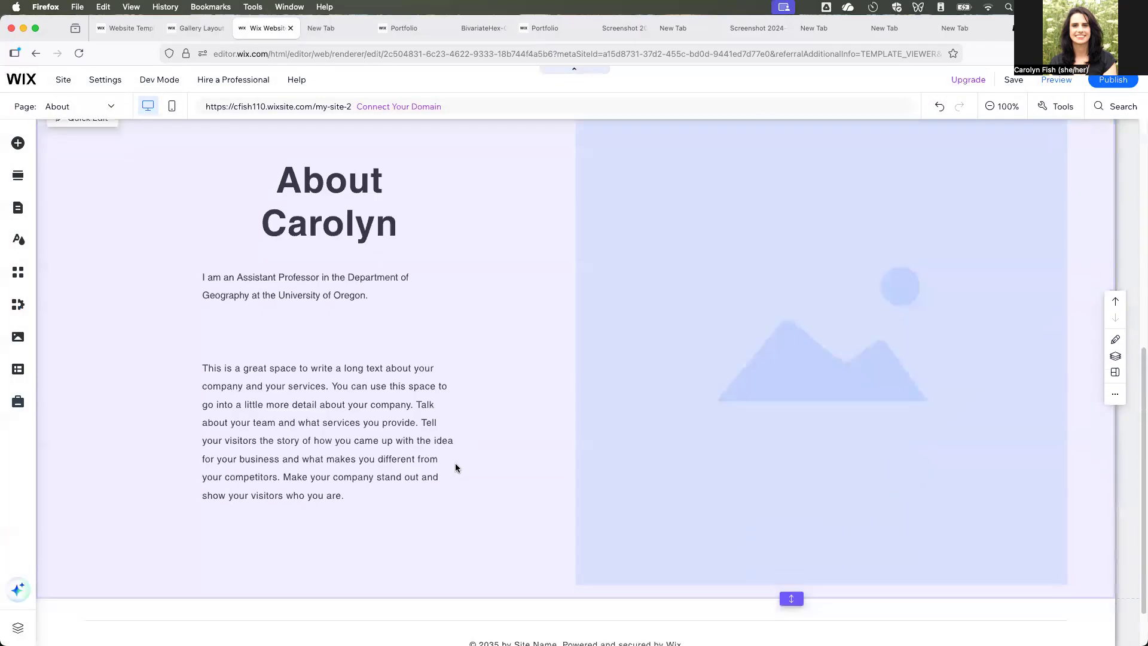
scroll(457, 459, up, 5)
click(507, 552)
scroll(539, 520, up, 3)
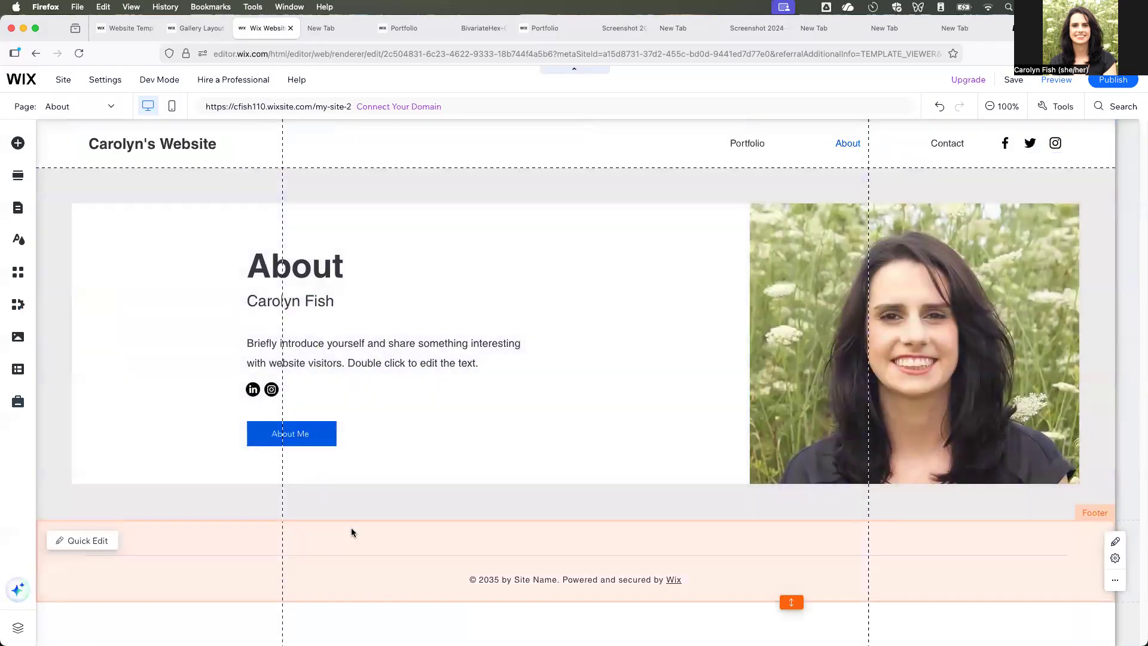
click(352, 531)
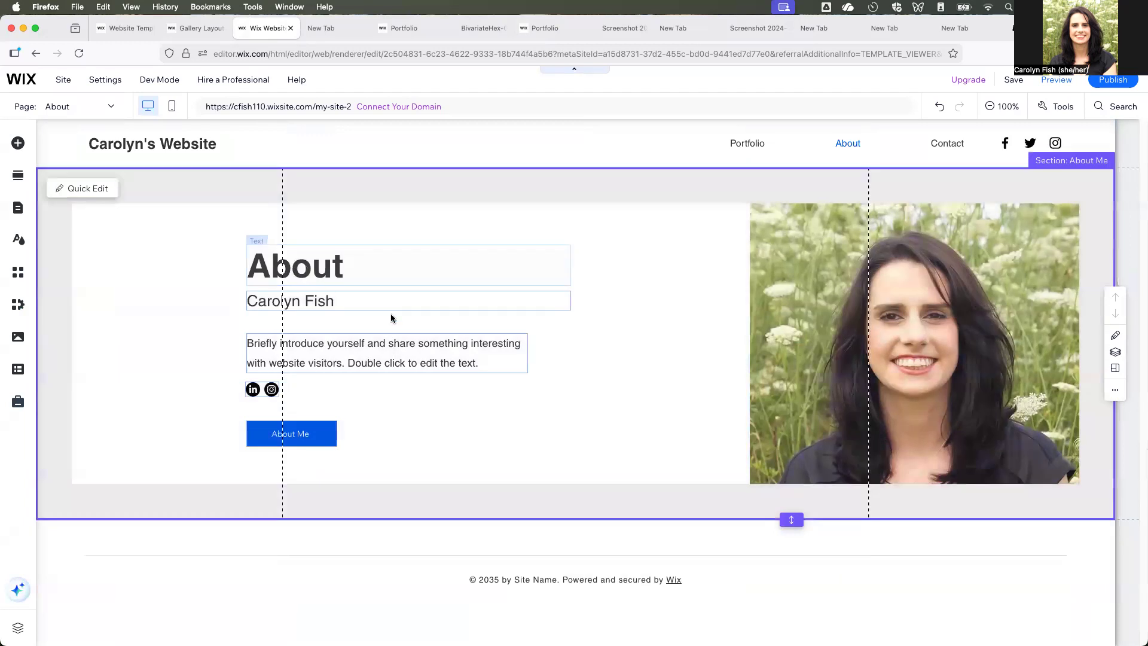
click(469, 431)
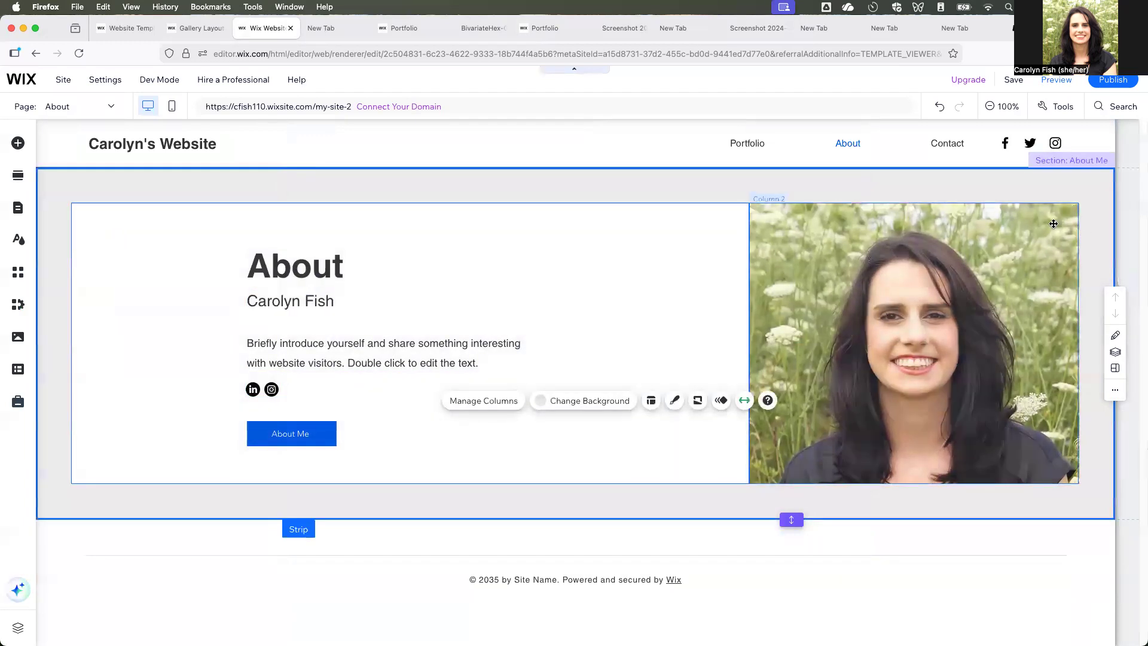
- Save the site under the free Wix.com domain ending in my-site-2 and publish it
click(1014, 79)
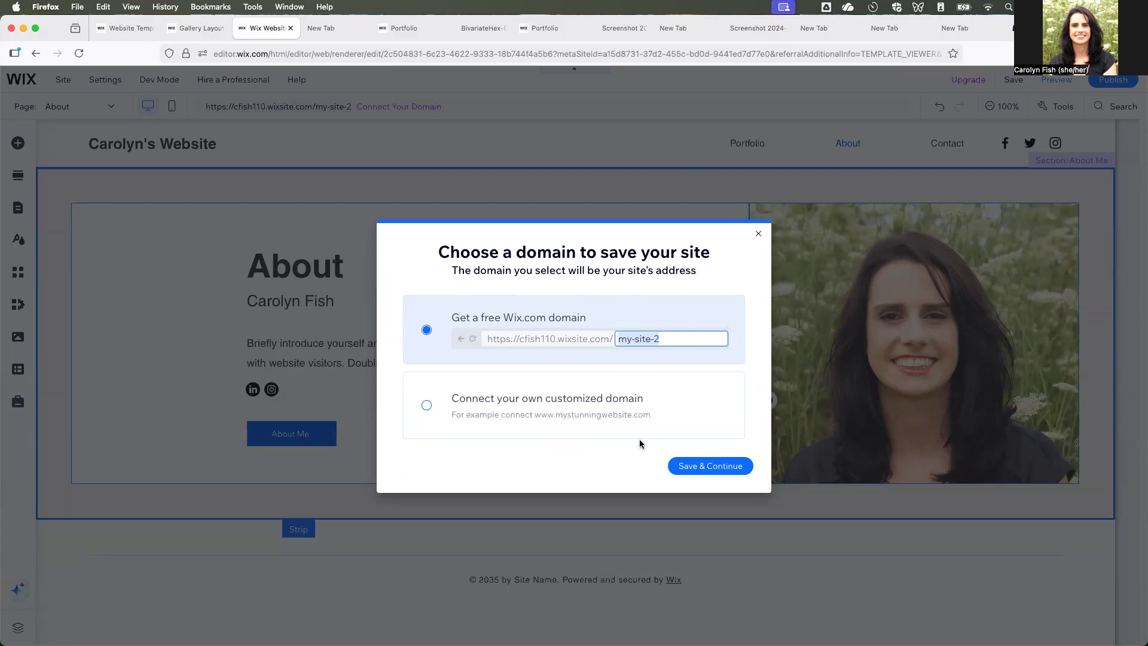
click(709, 466)
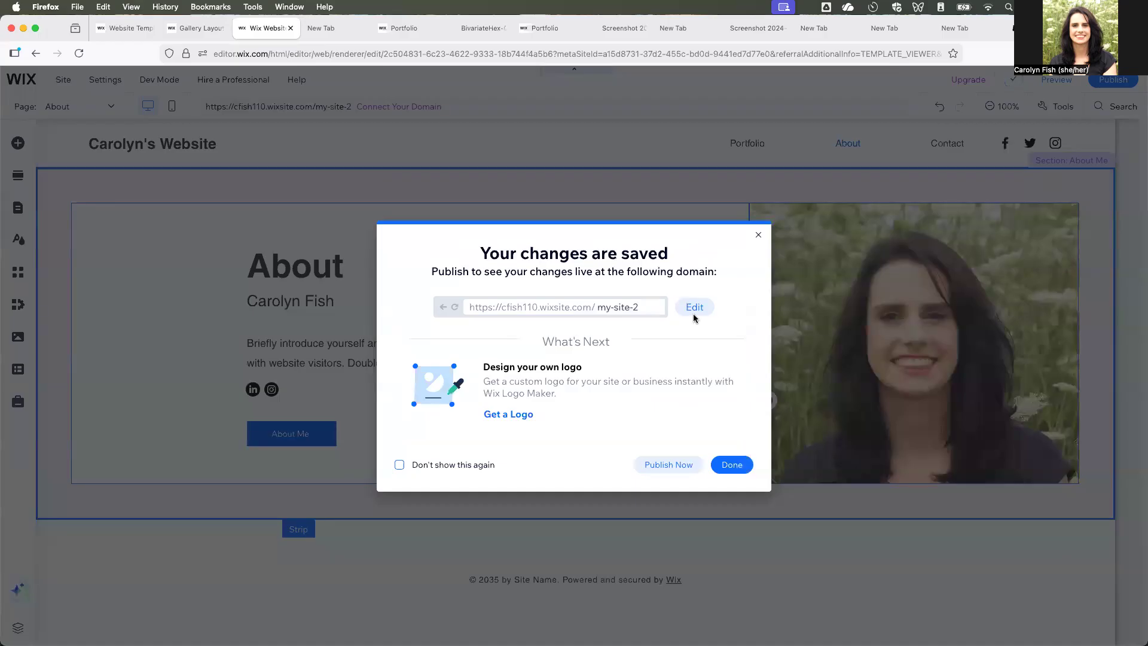
click(676, 469)
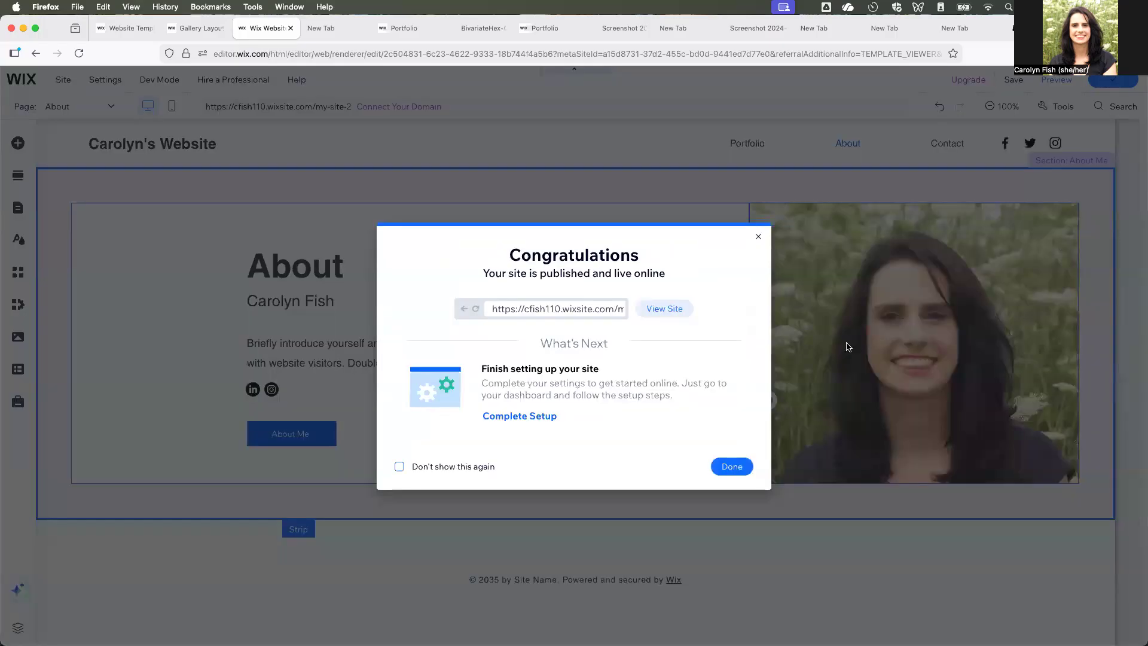
- Open the published site and check its About page and its Contact page with the contact form
click(664, 309)
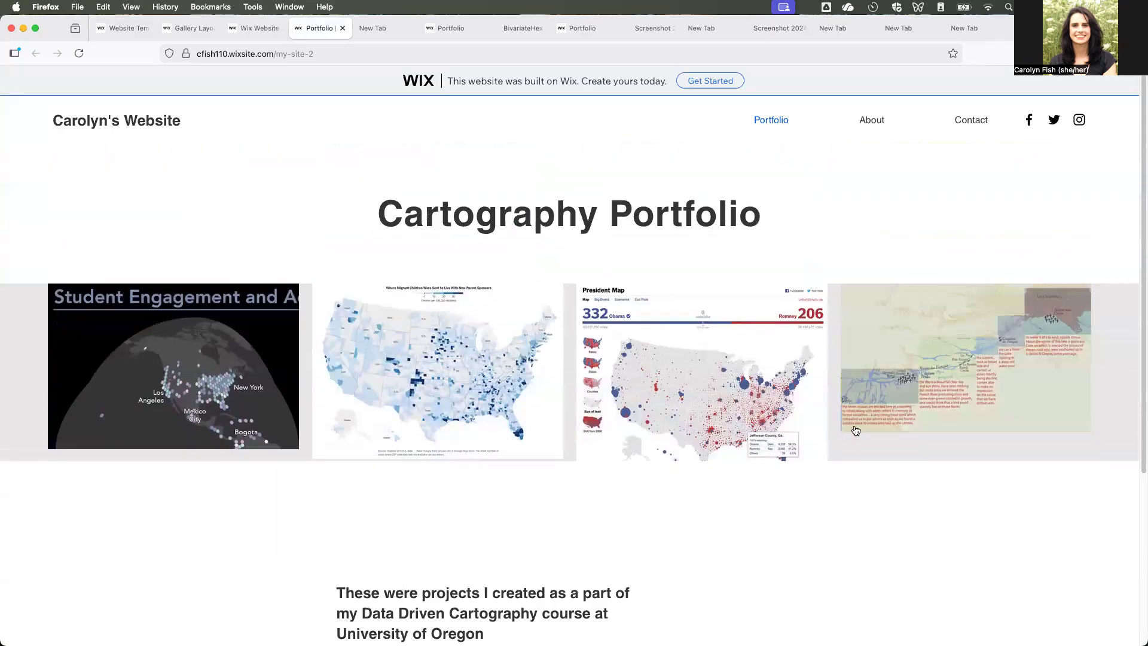
click(876, 124)
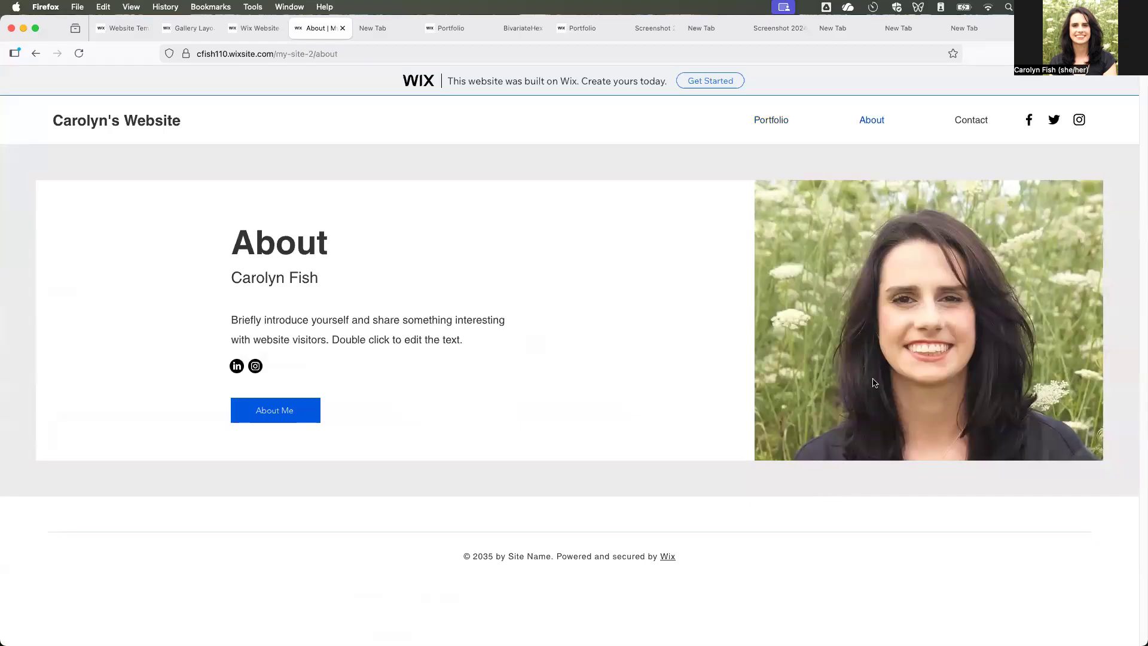
click(966, 122)
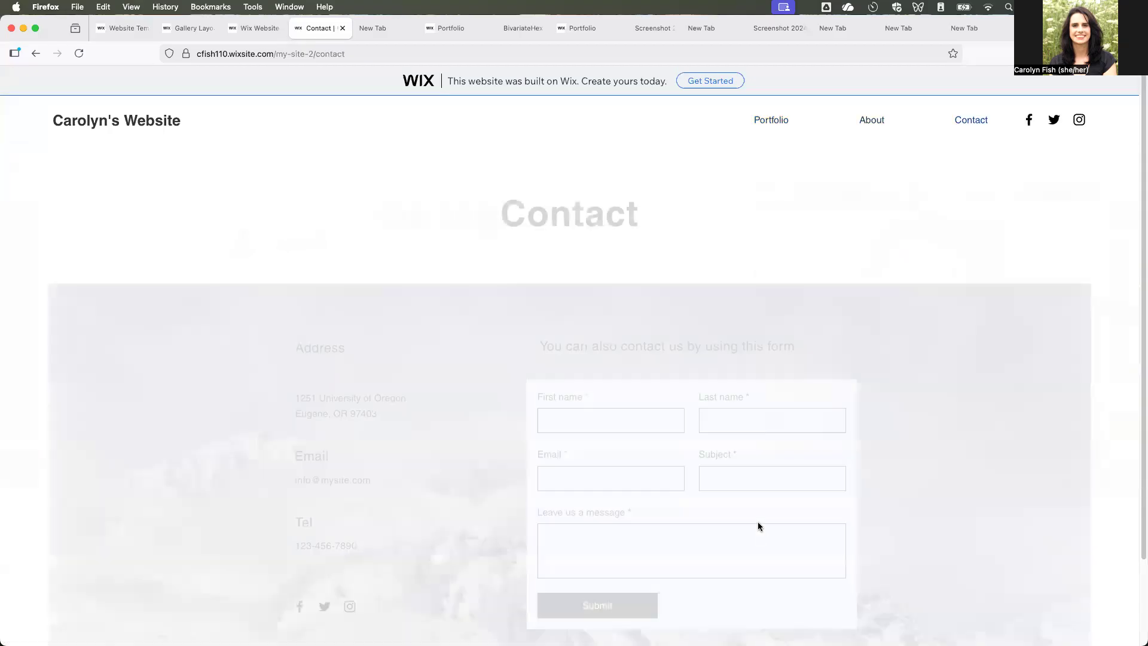
scroll(921, 550, down, 3)
scroll(922, 546, up, 3)
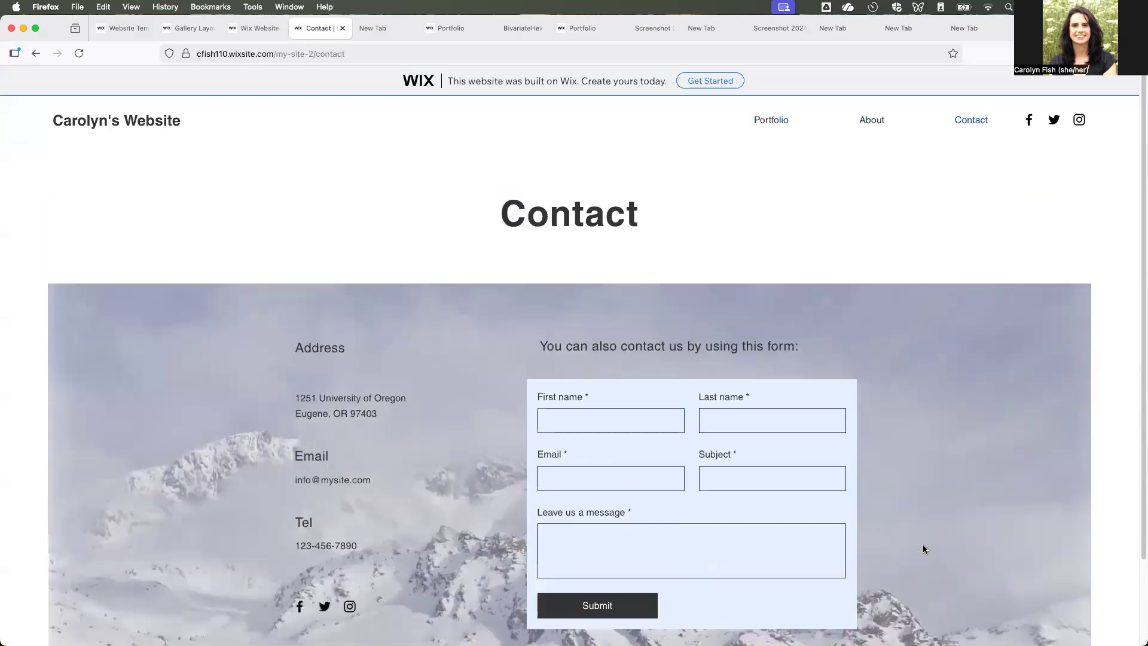
scroll(922, 546, down, 3)
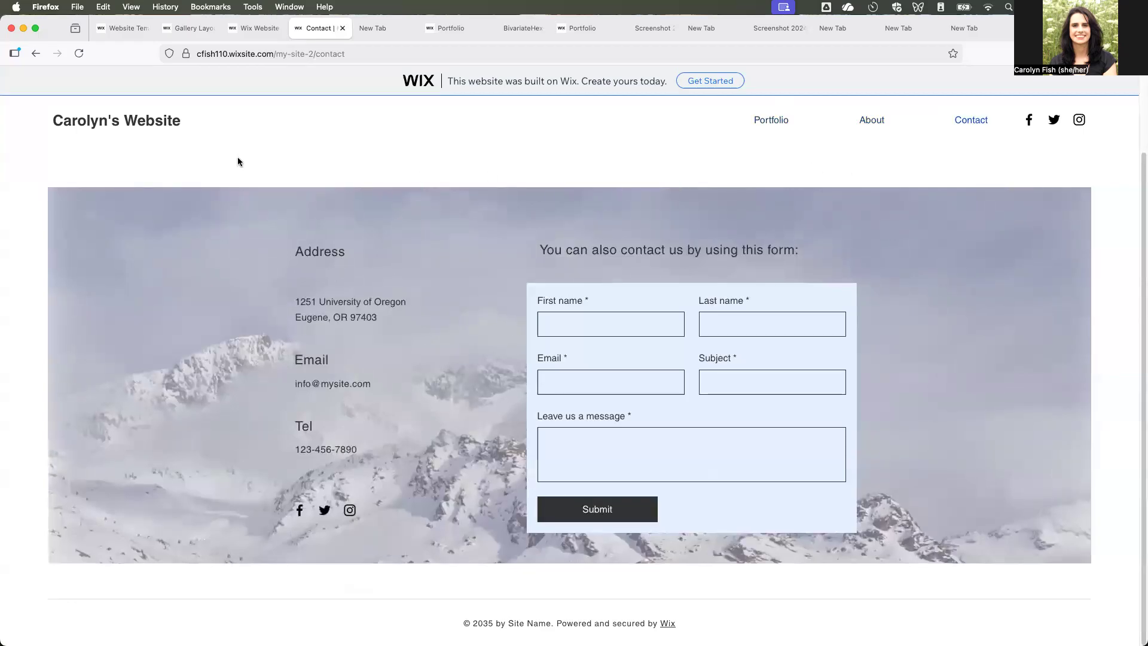
- Return to the live Portfolio page and review the map gallery and the course project text
click(764, 120)
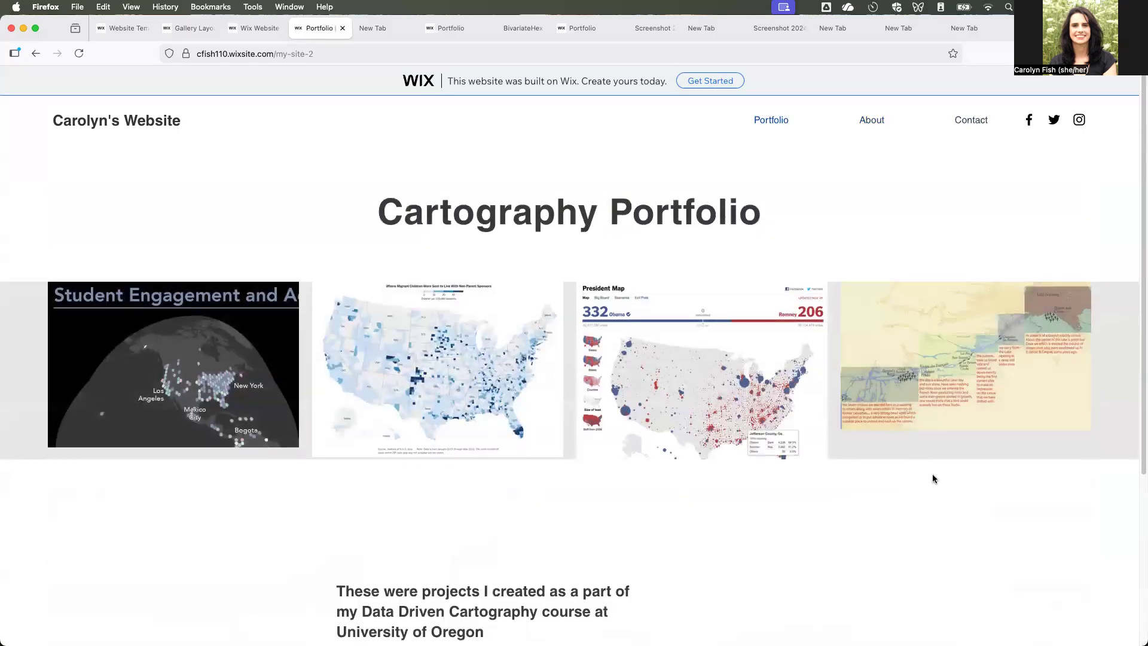
scroll(930, 471, down, 5)
scroll(929, 470, up, 3)
scroll(929, 473, up, 2)
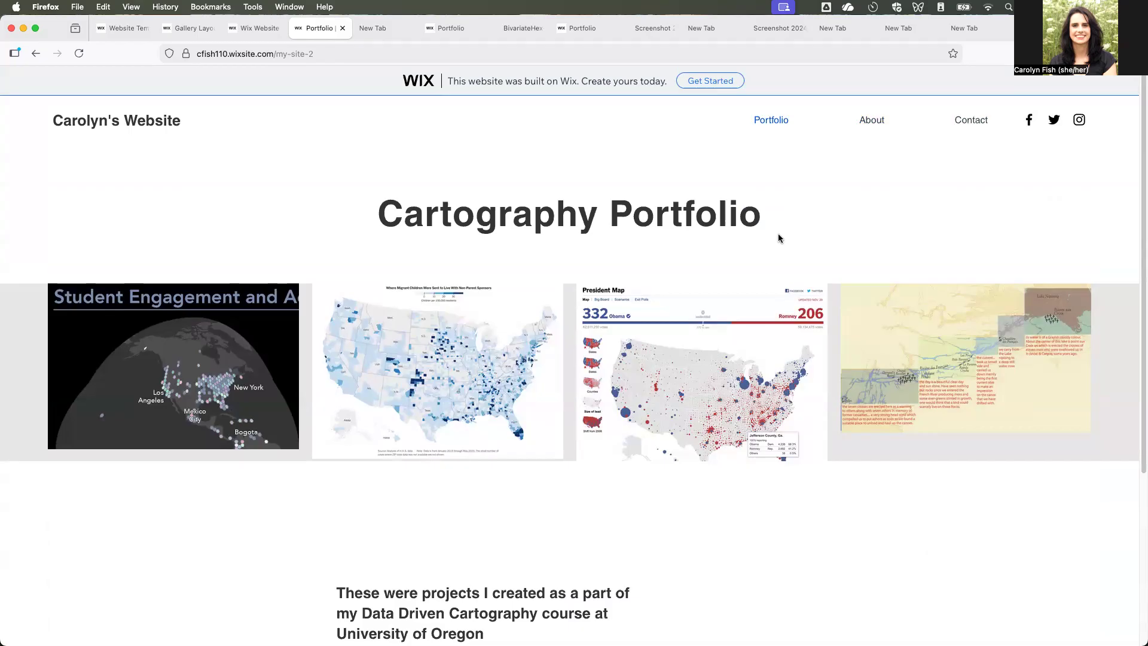
scroll(708, 231, down, 4)
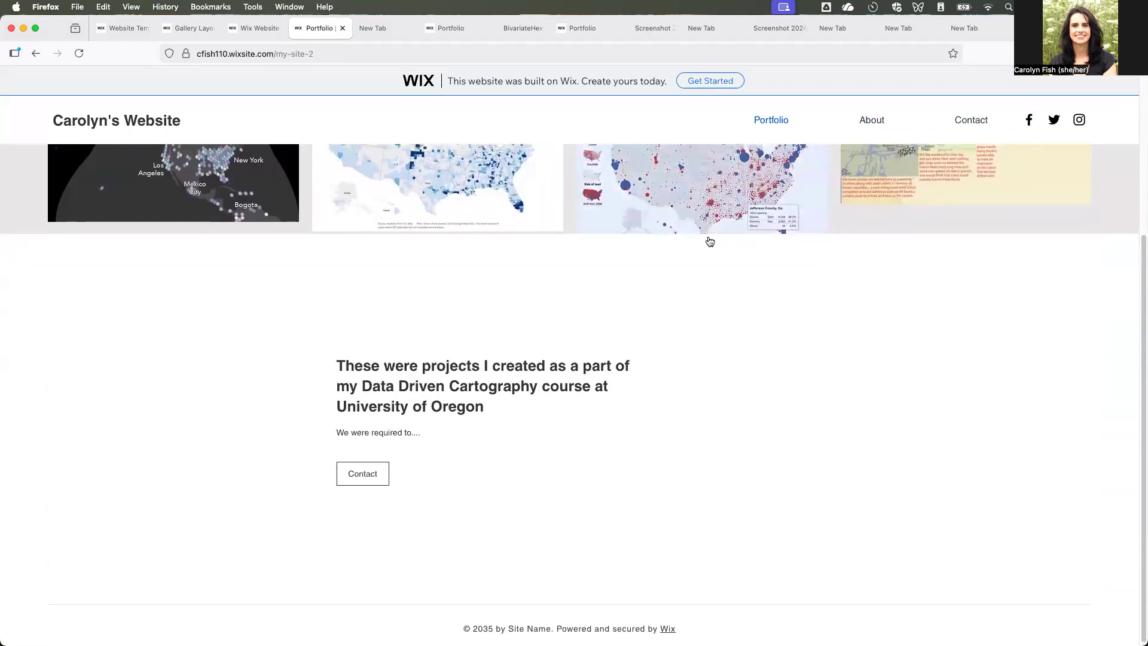
scroll(711, 239, up, 4)
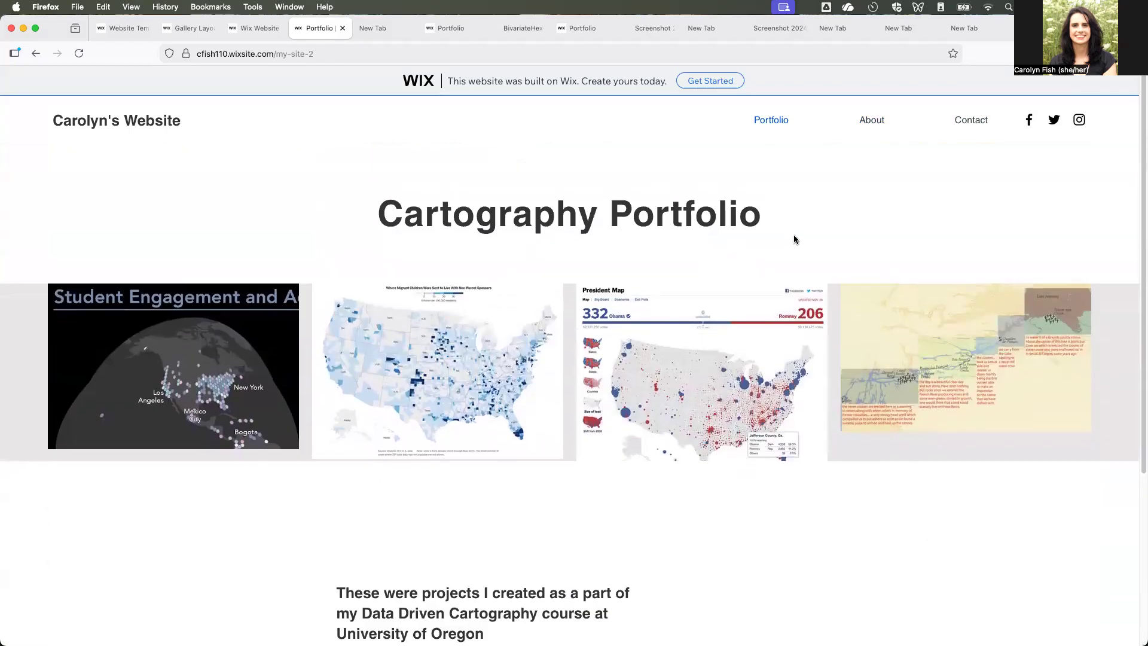